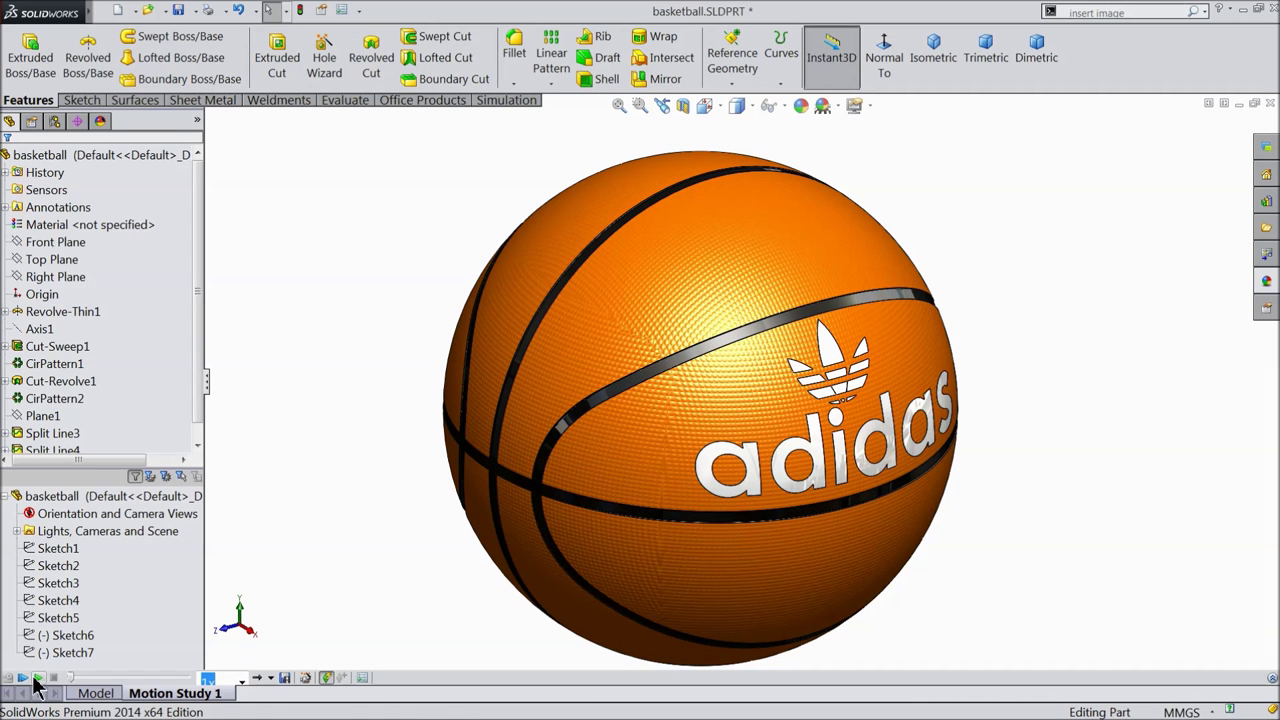
Play the finished basketball's motion study animation.
left_click(36, 678)
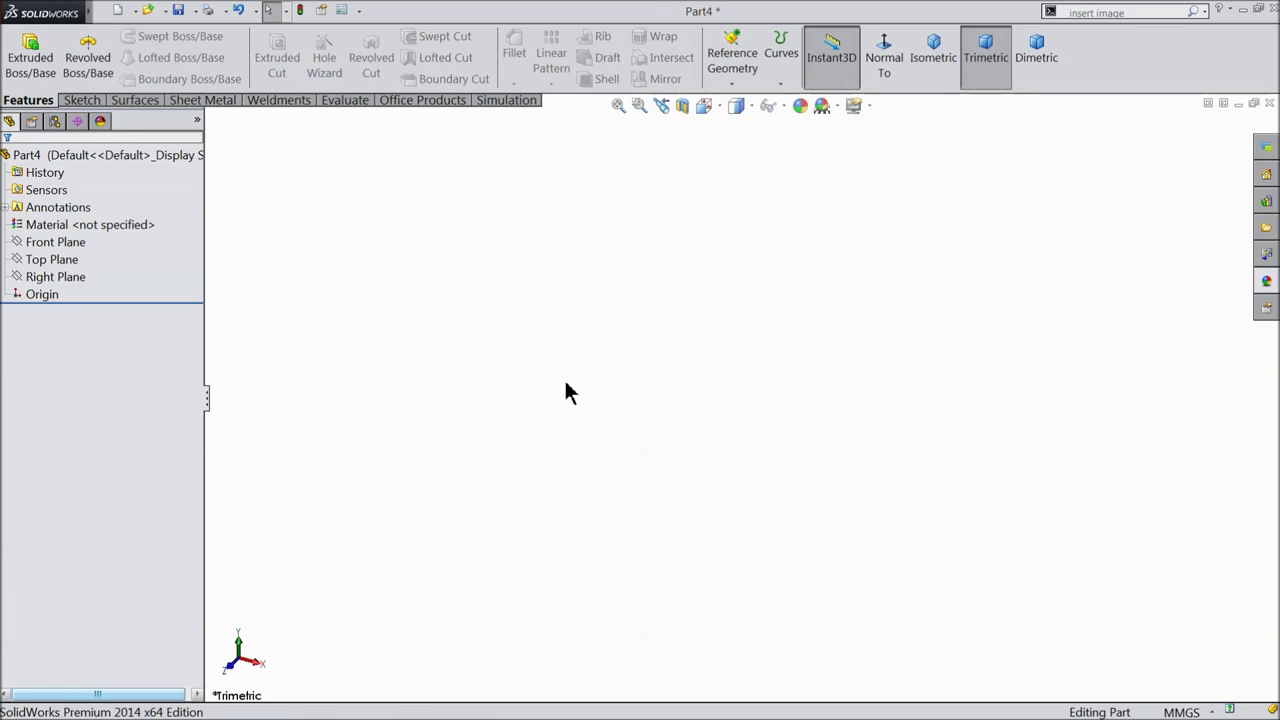
Start a sketch on the Front Plane and draw a circle centred on the origin.
left_click(21, 247)
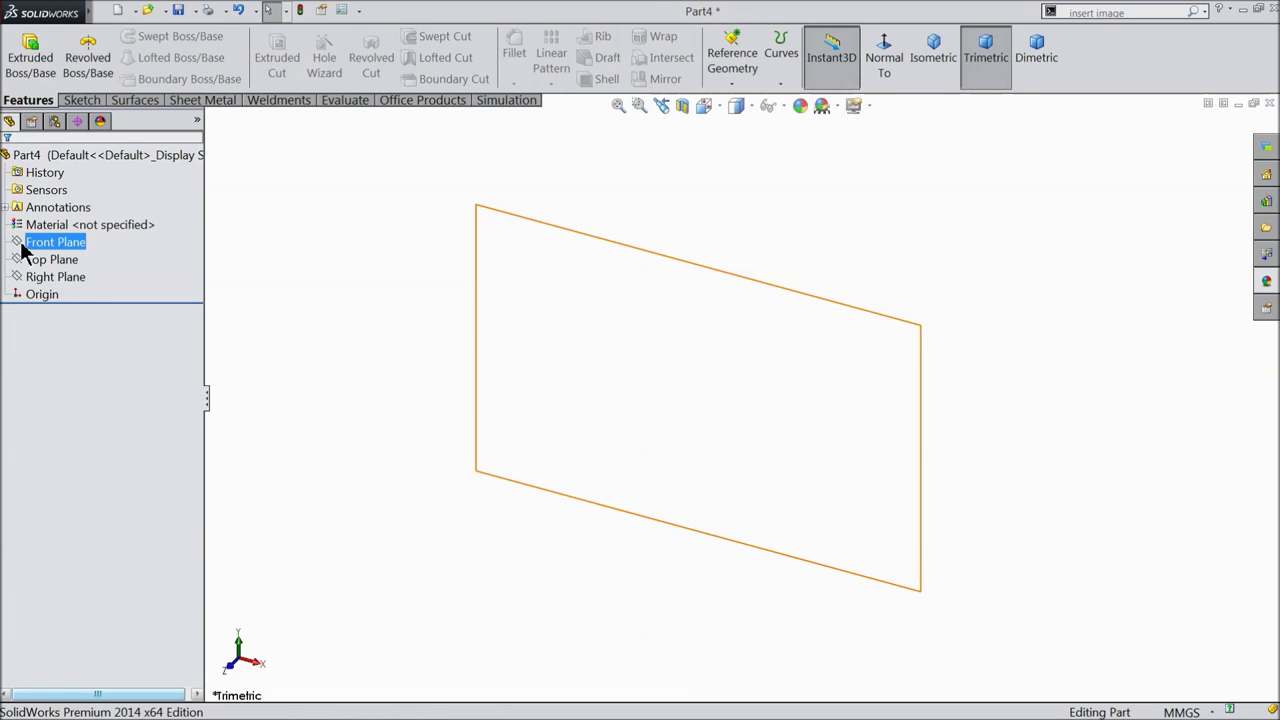
left_click(28, 228)
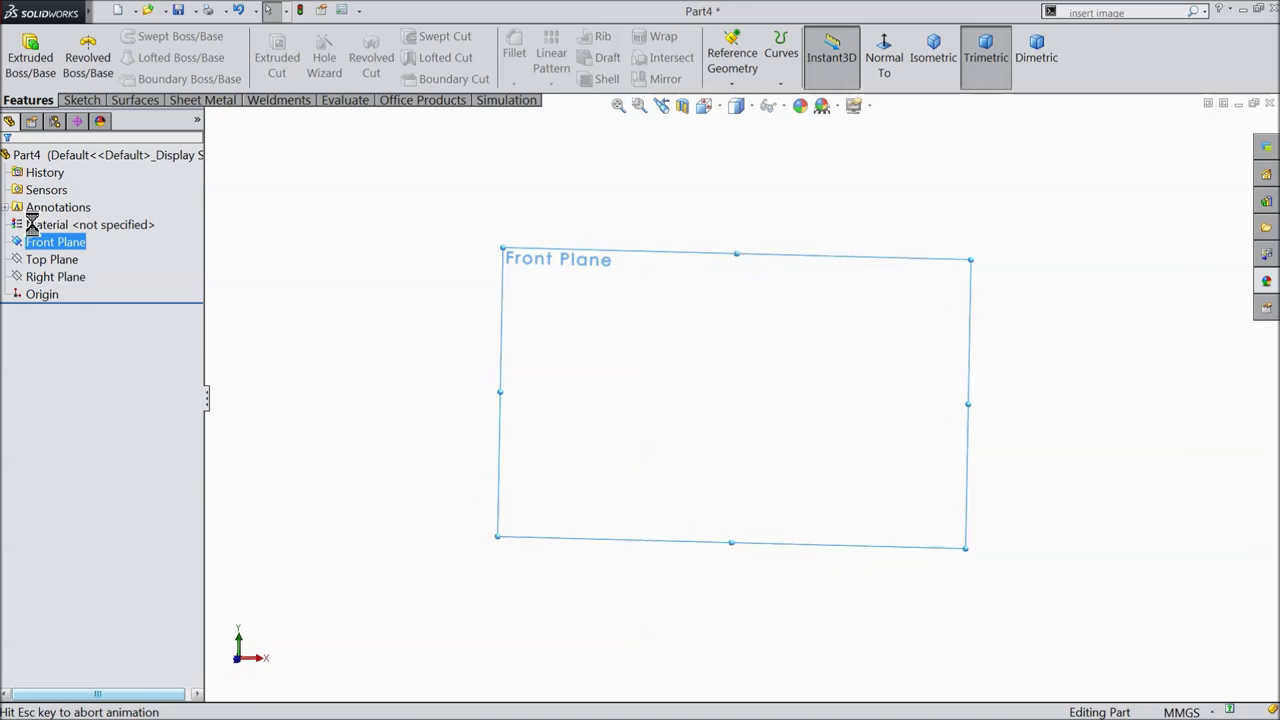
left_click(85, 101)
left_click(144, 38)
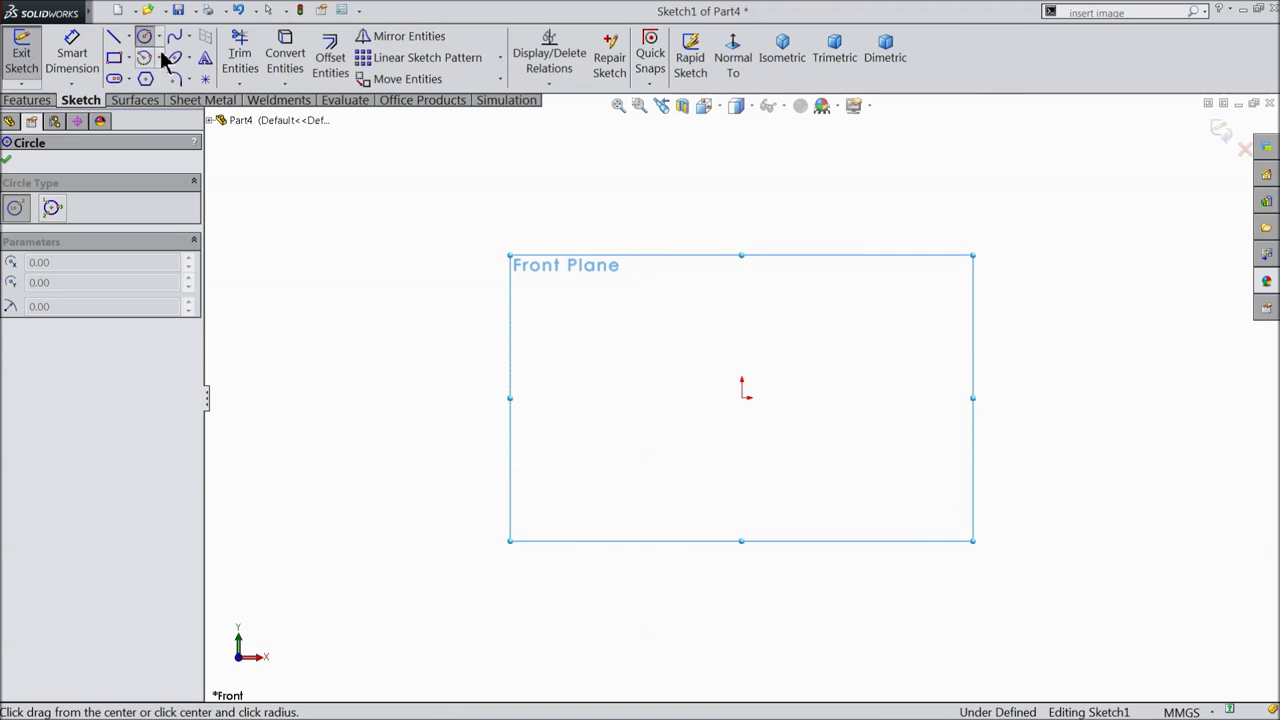
left_click(741, 397)
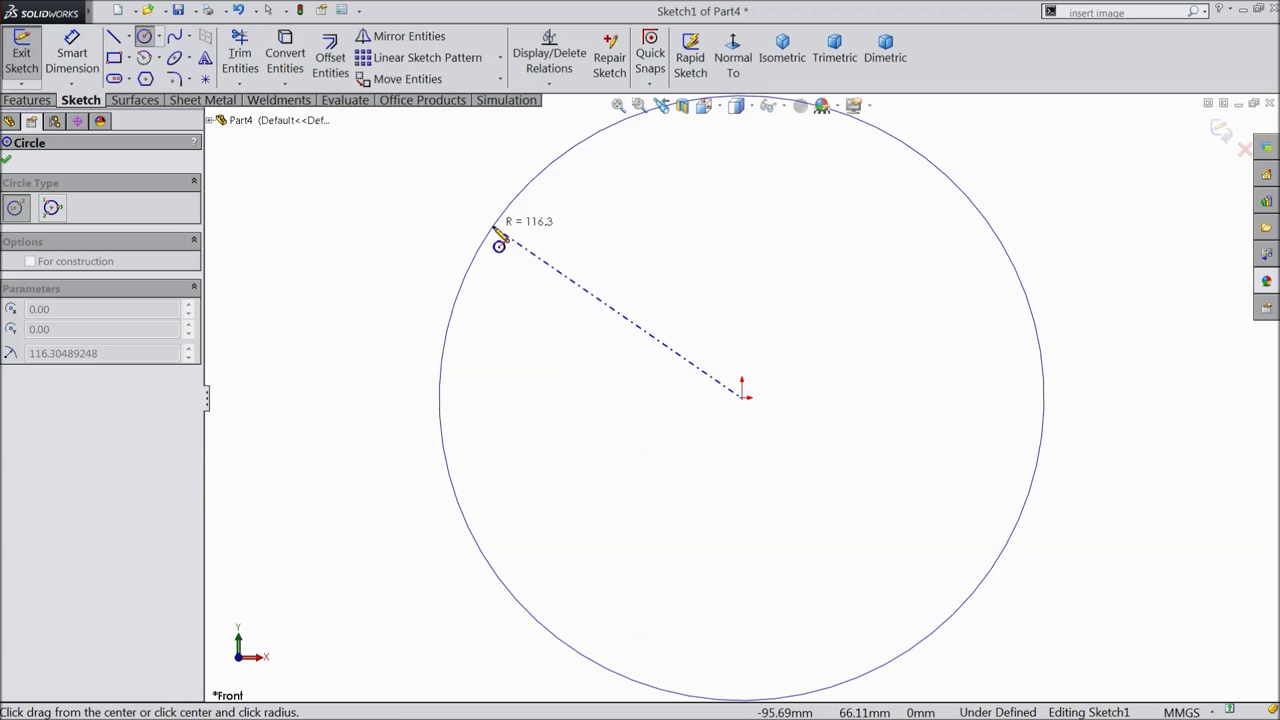
left_click(488, 231)
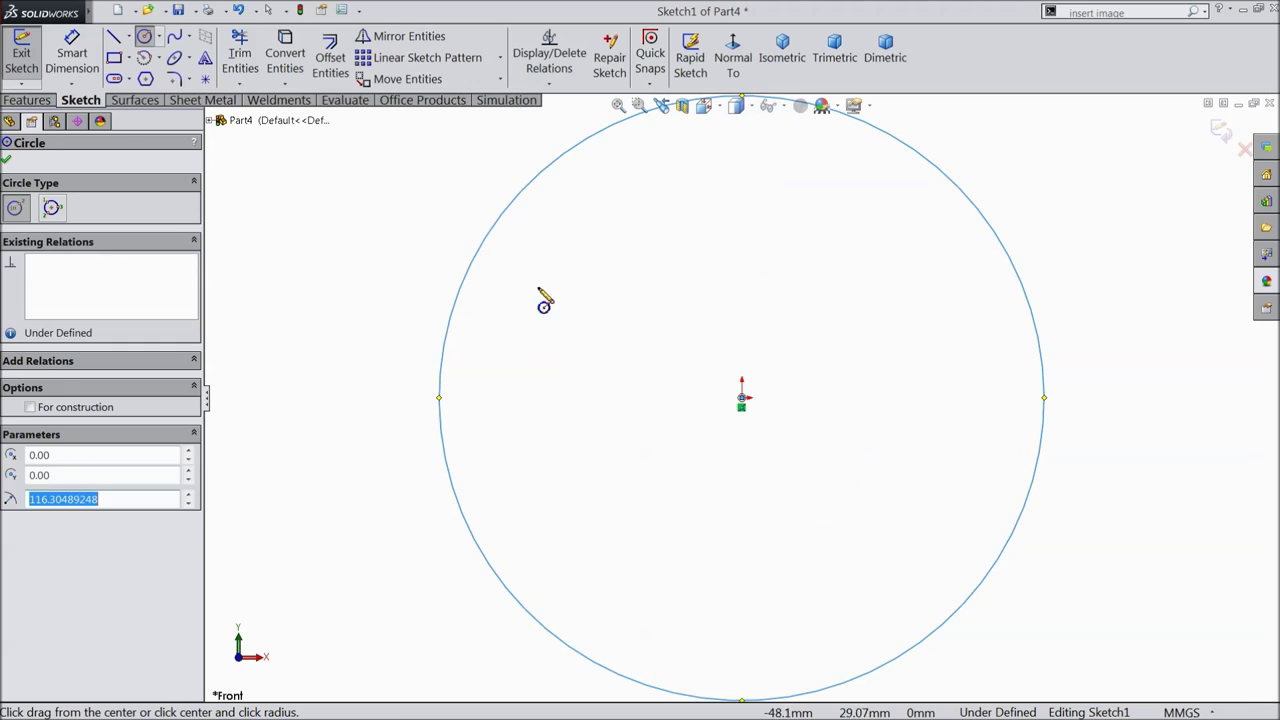
Draw a vertical construction centerline from the circle's top quadrant to its bottom quadrant.
left_click(128, 37)
left_click(140, 79)
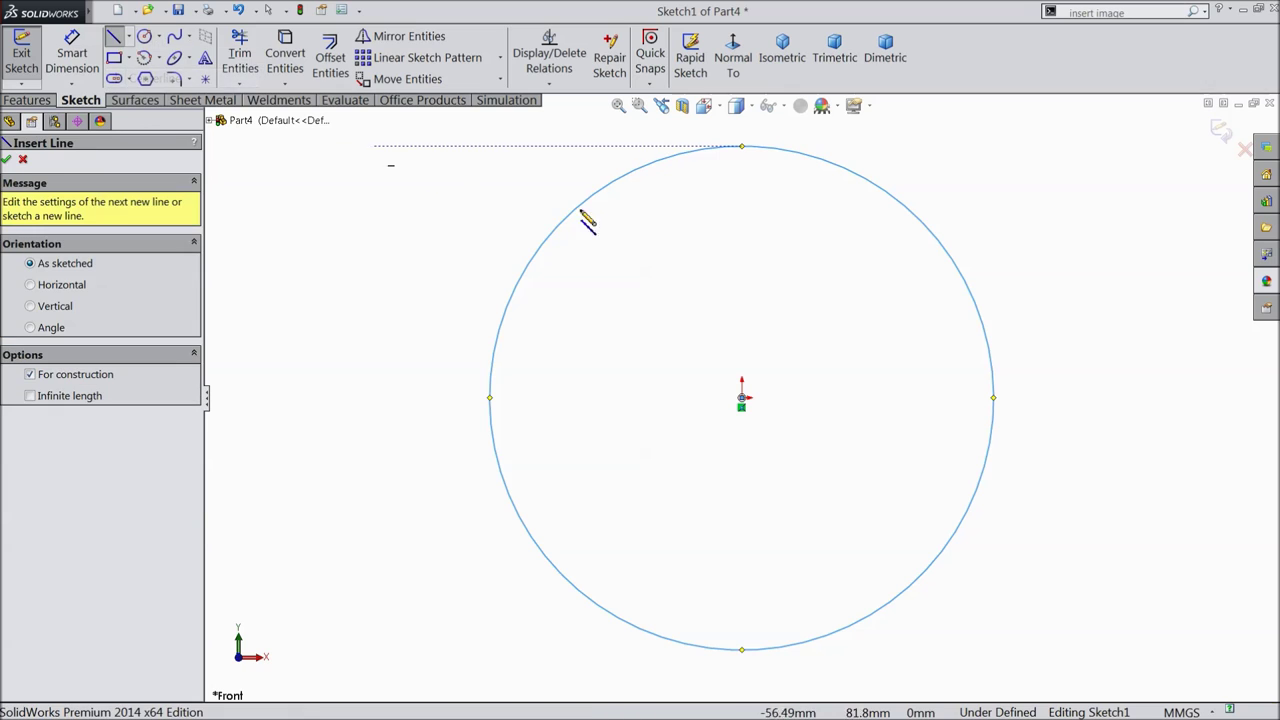
left_click(741, 148)
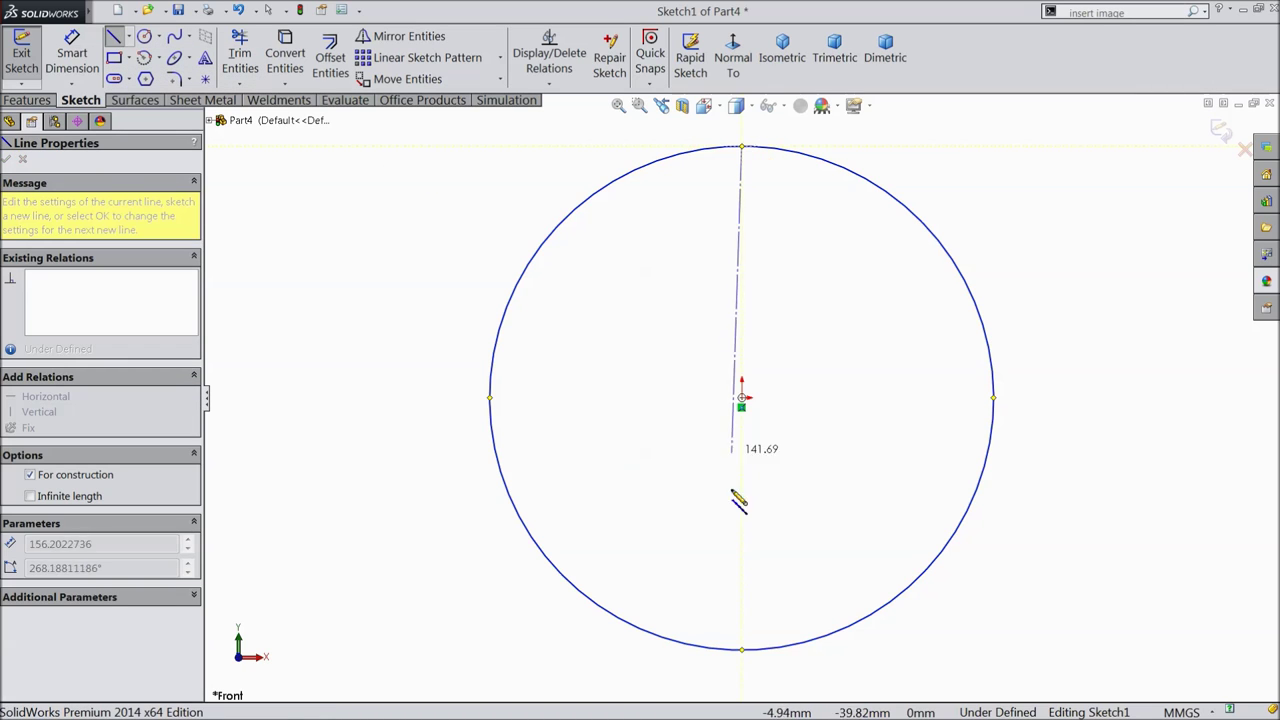
left_click(741, 650)
right_click(414, 115)
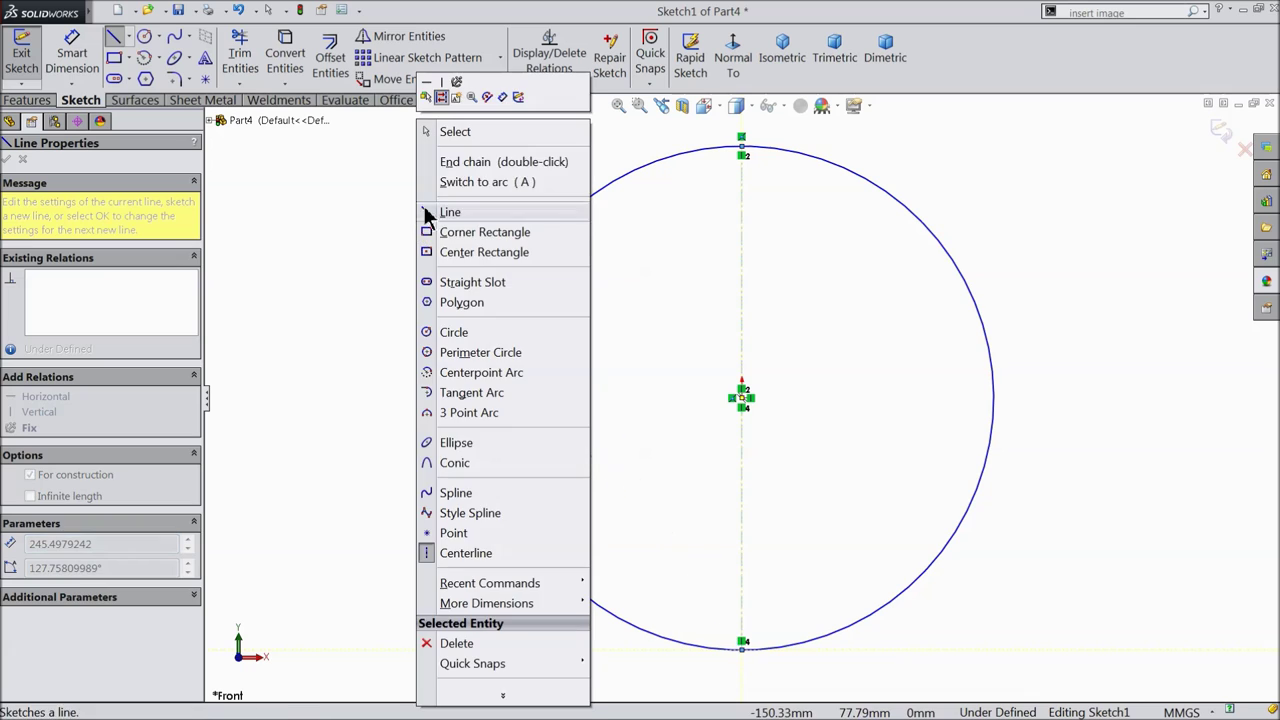
left_click(443, 131)
key("f")
left_click(240, 55)
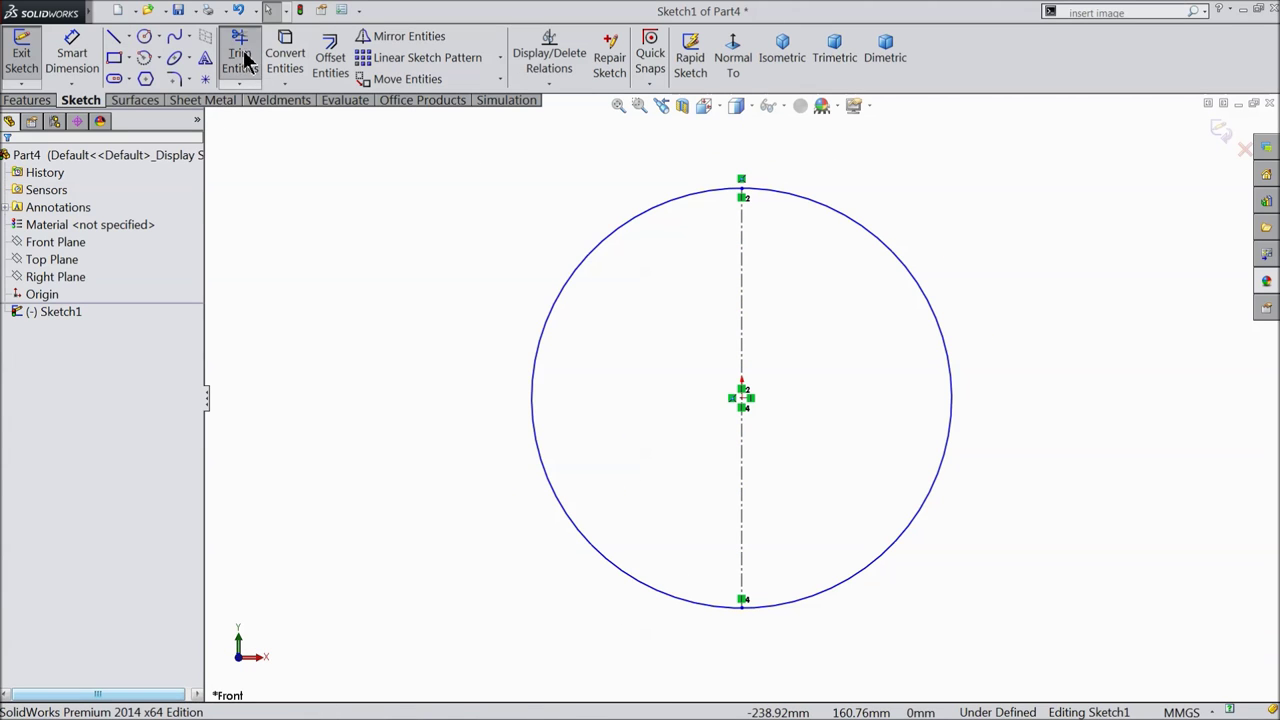
Trim away the circle's left half and dimension the vertical centerline to 240 mm.
left_click_drag(524, 347, 554, 351)
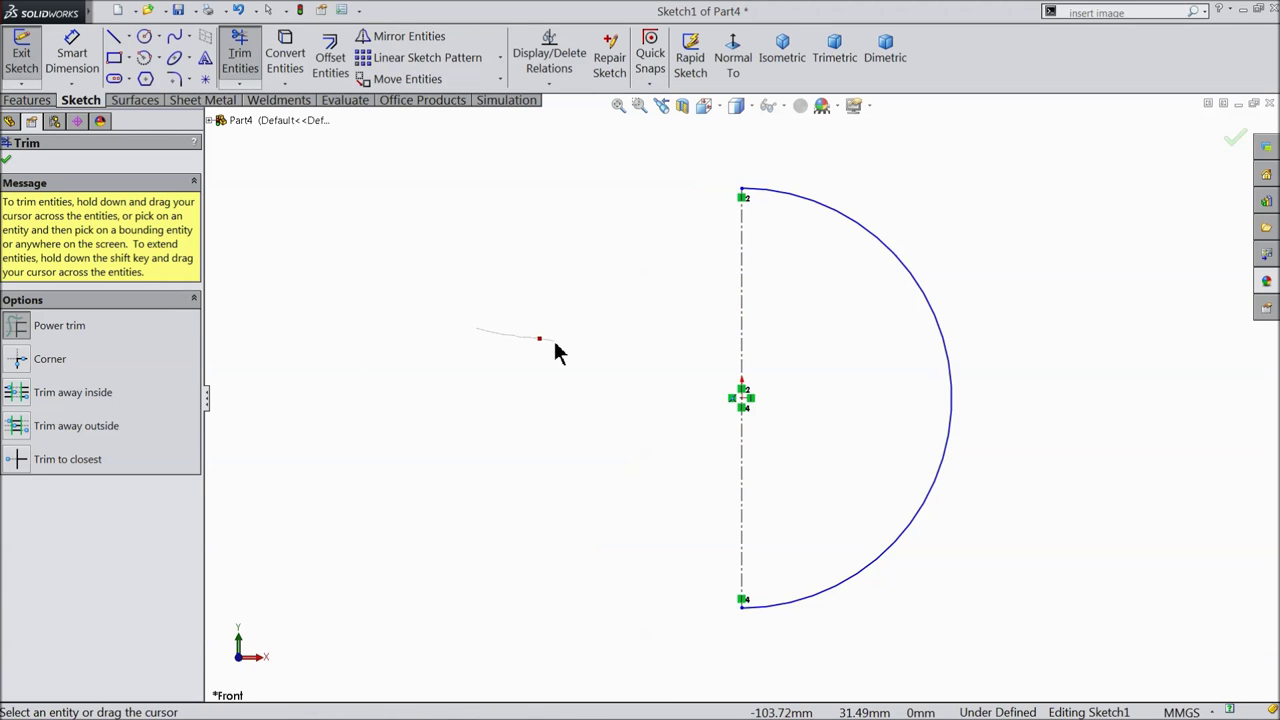
left_click(7, 160)
left_click(70, 52)
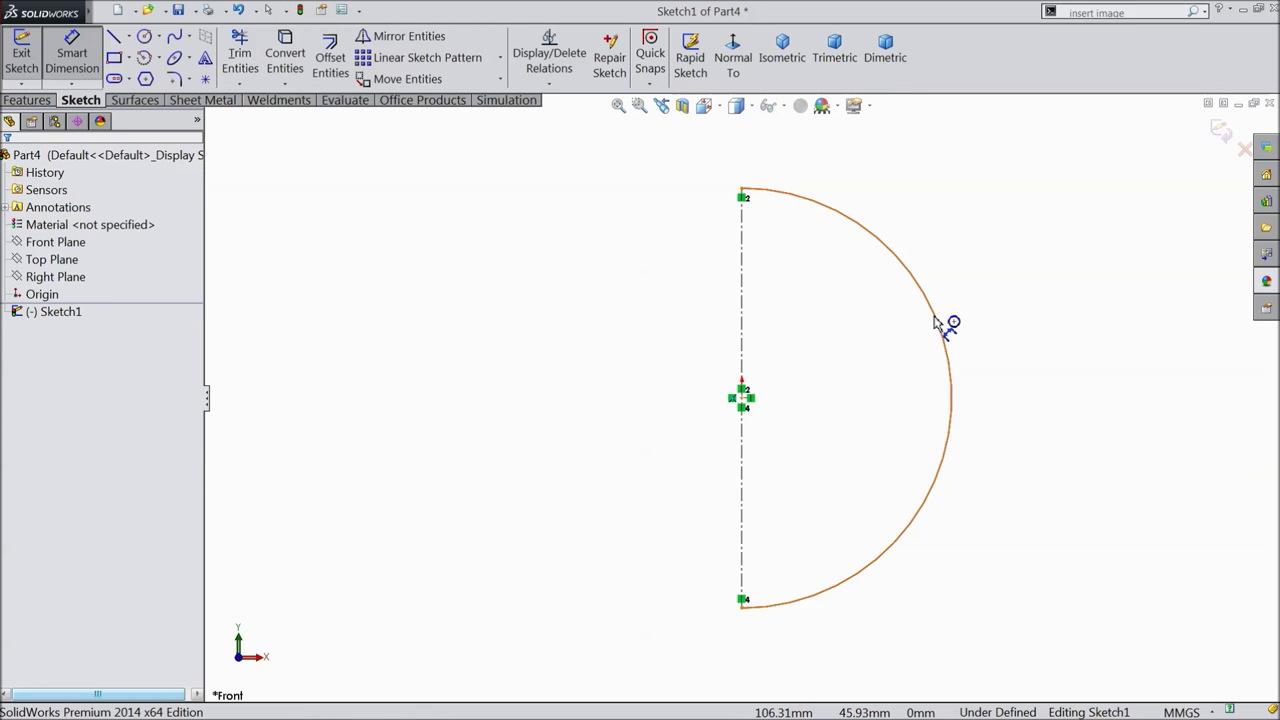
left_click(744, 314)
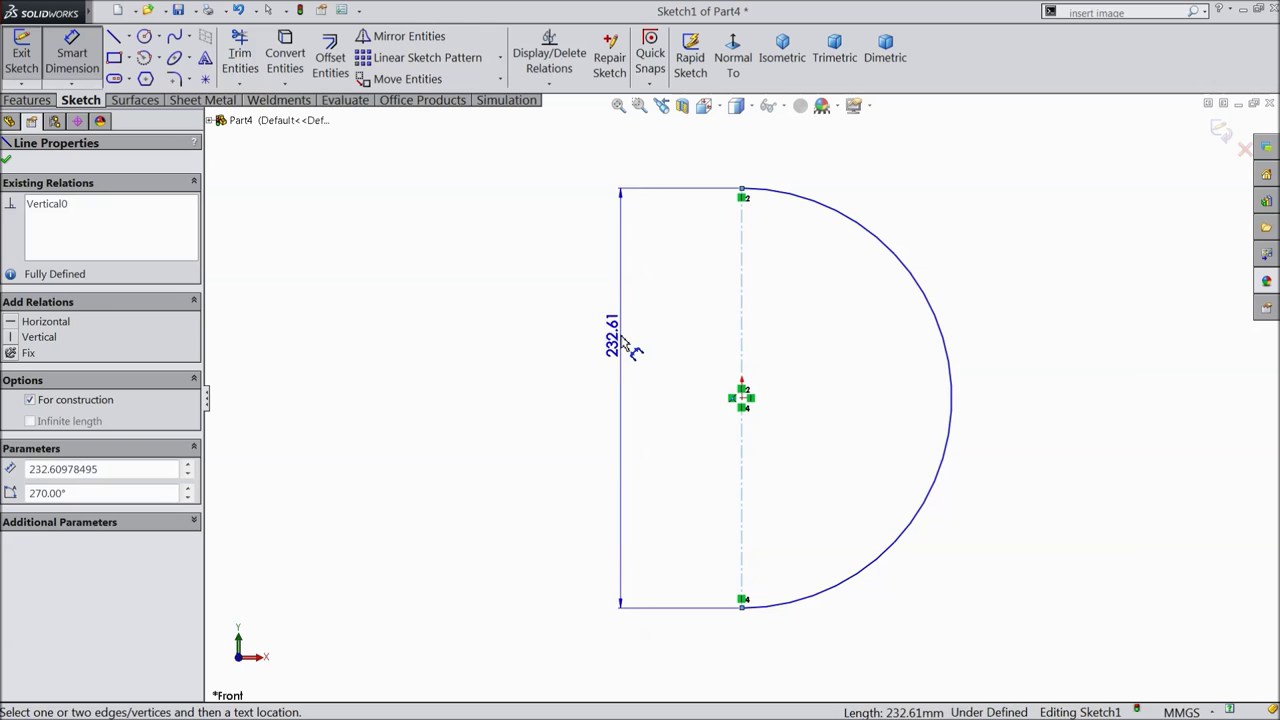
left_click(621, 340)
type("240")
left_click(548, 319)
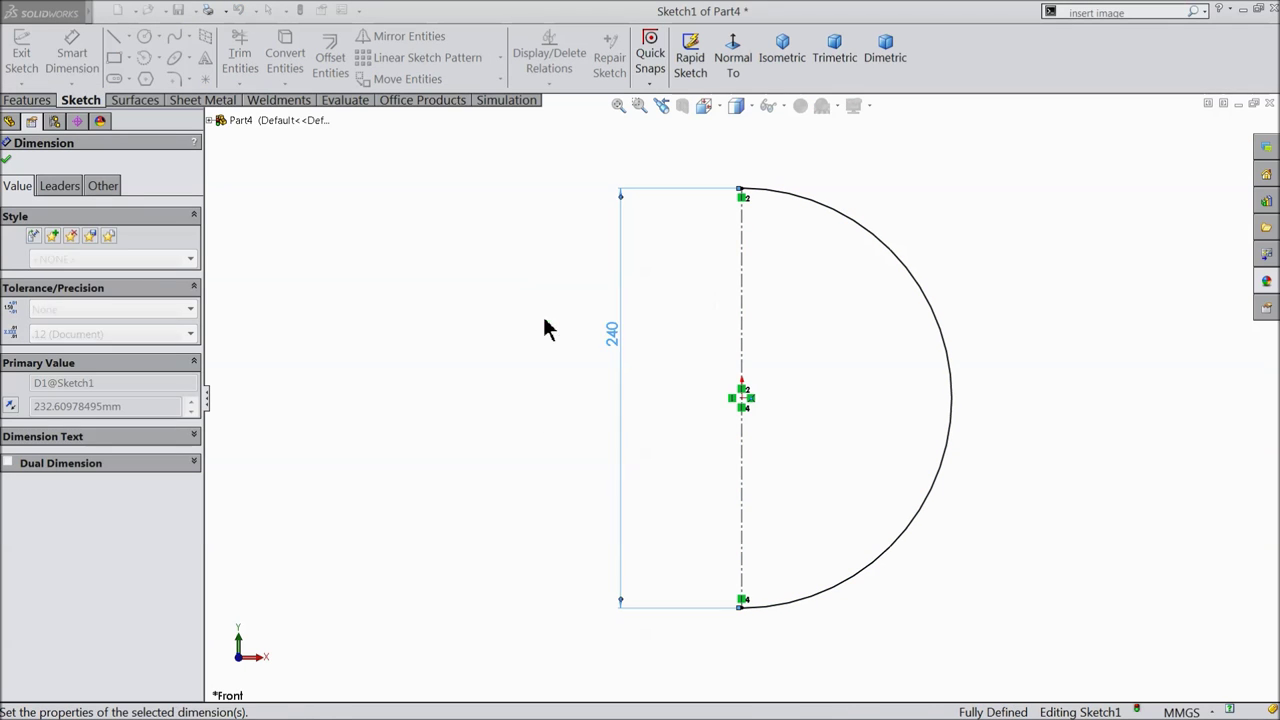
left_click(6, 158)
left_click(29, 102)
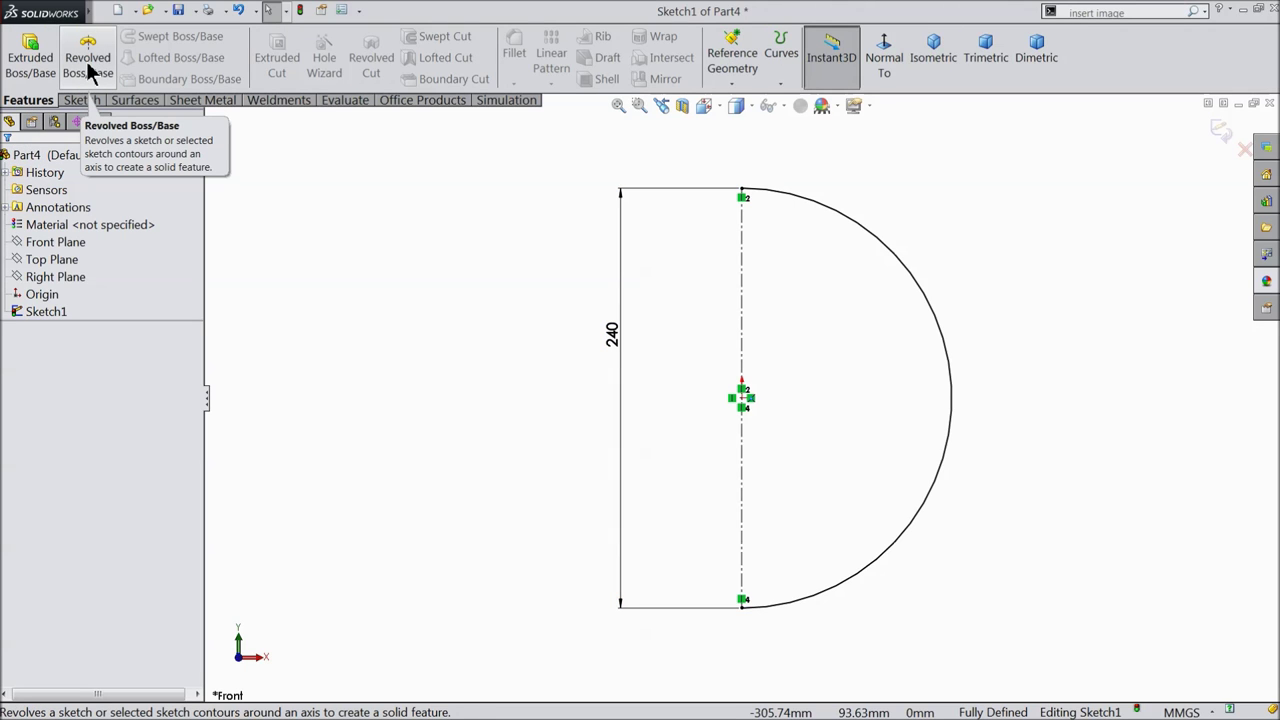
Revolve the half-circle 360° about the centerline as a thin feature with a 2.5 mm wall.
left_click(88, 67)
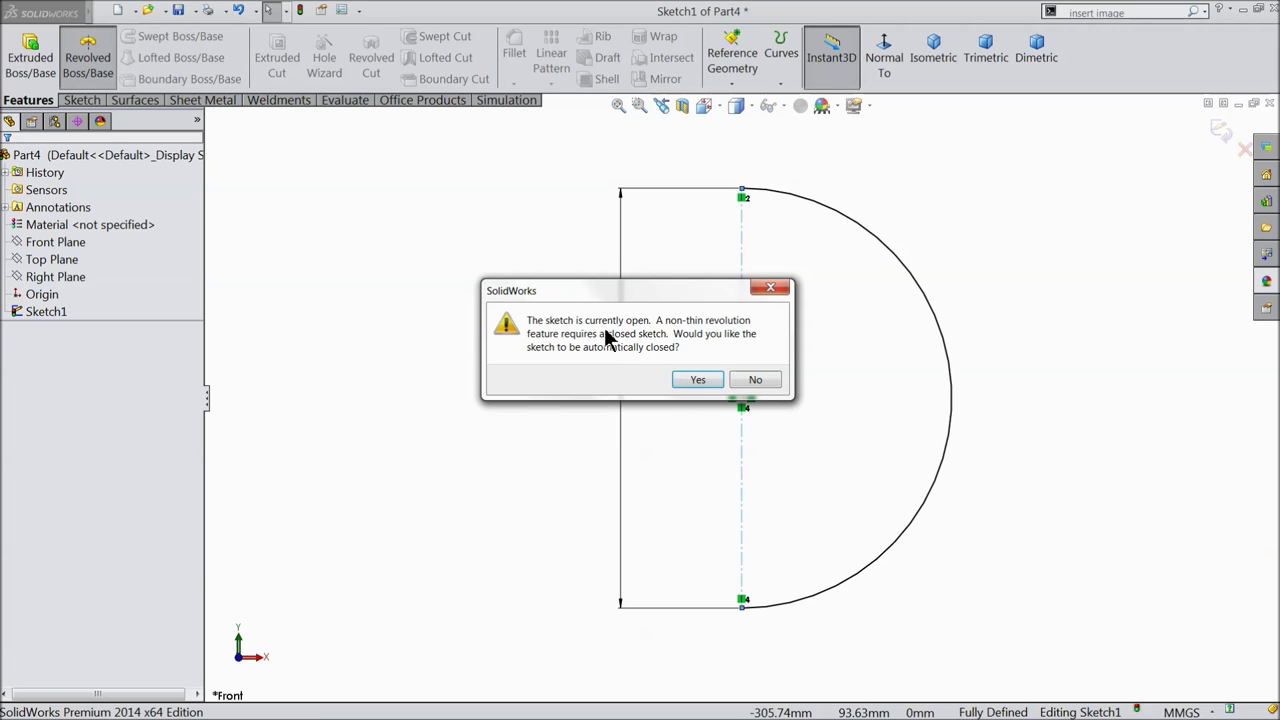
left_click(755, 381)
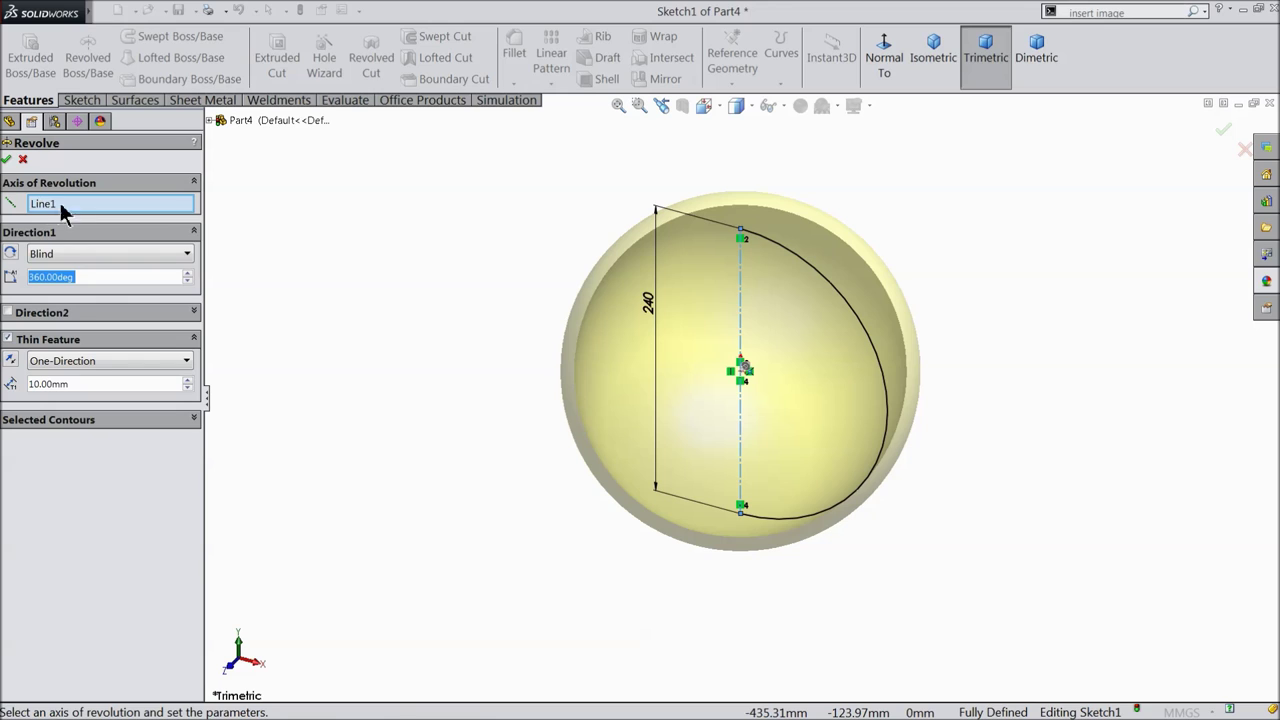
left_click(80, 385)
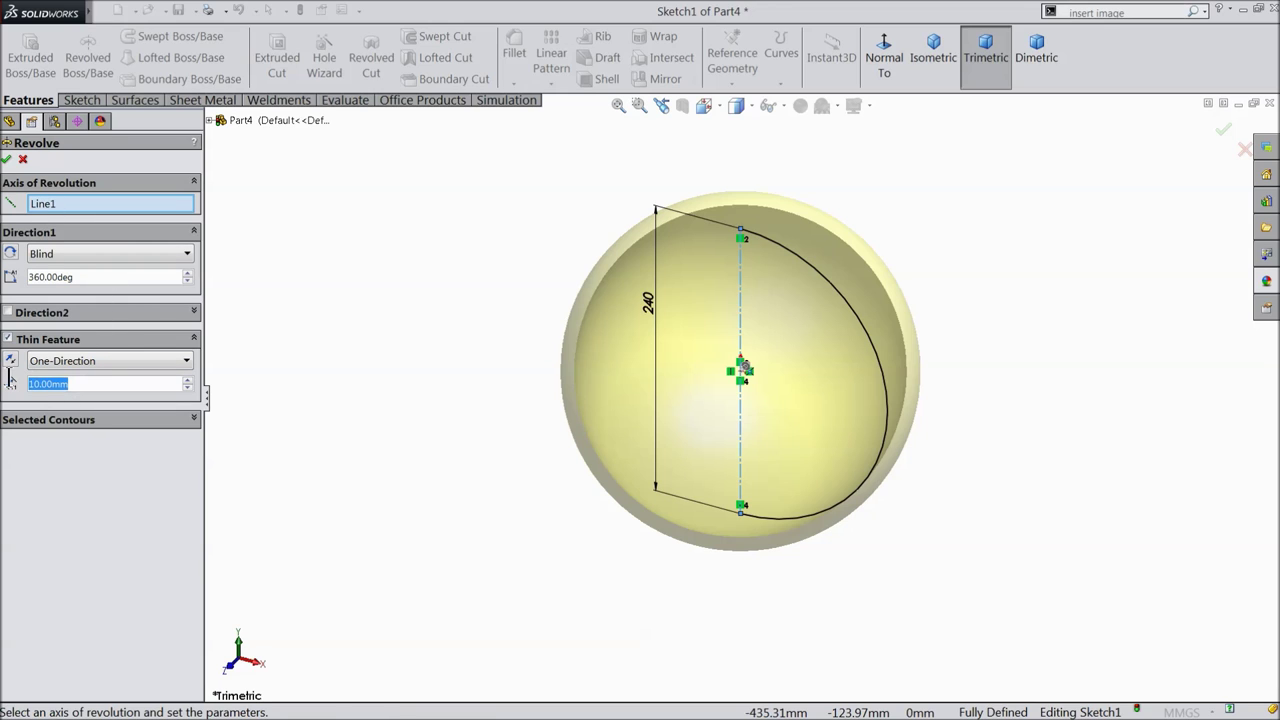
type("2.5")
key("Return")
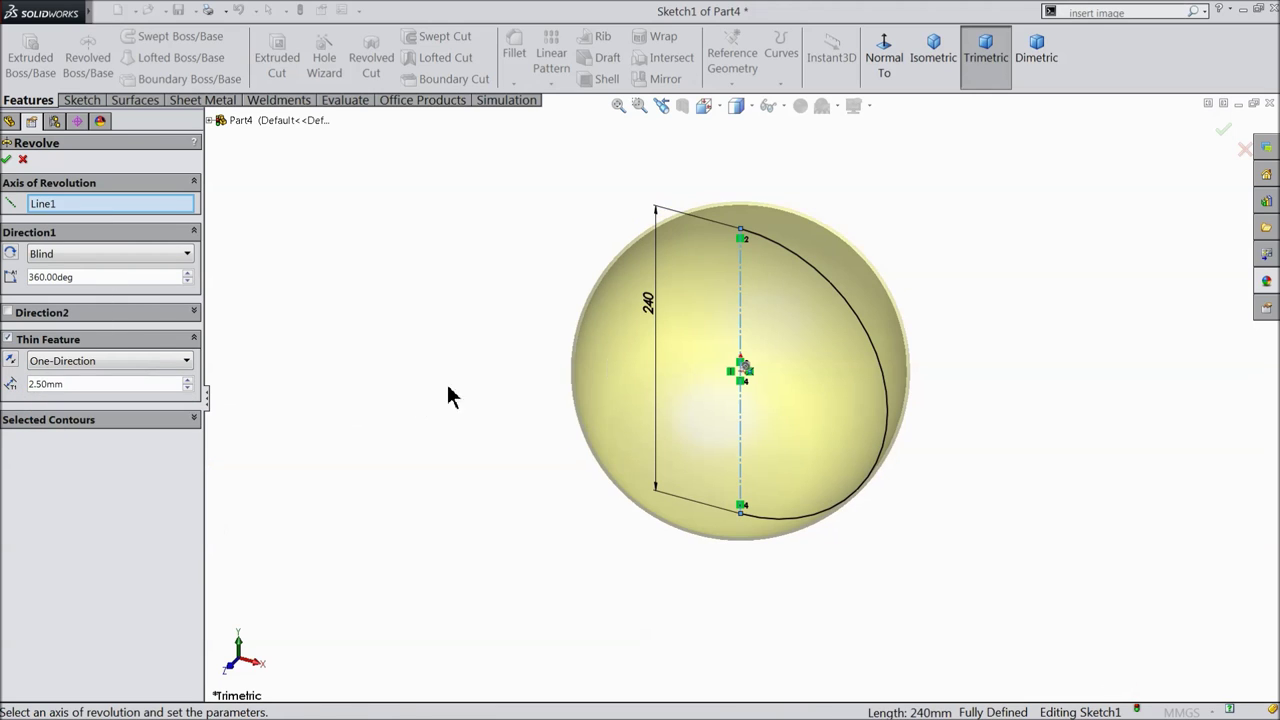
scroll(757, 343, "down", 2)
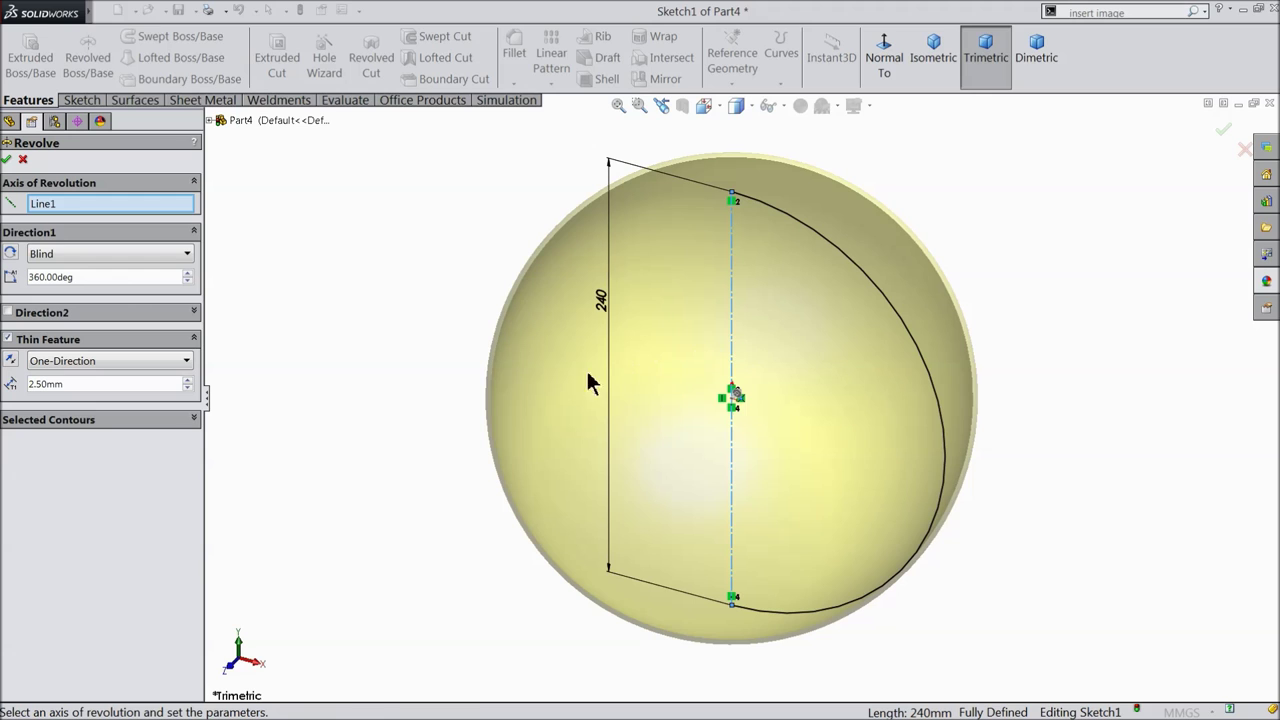
left_click(8, 160)
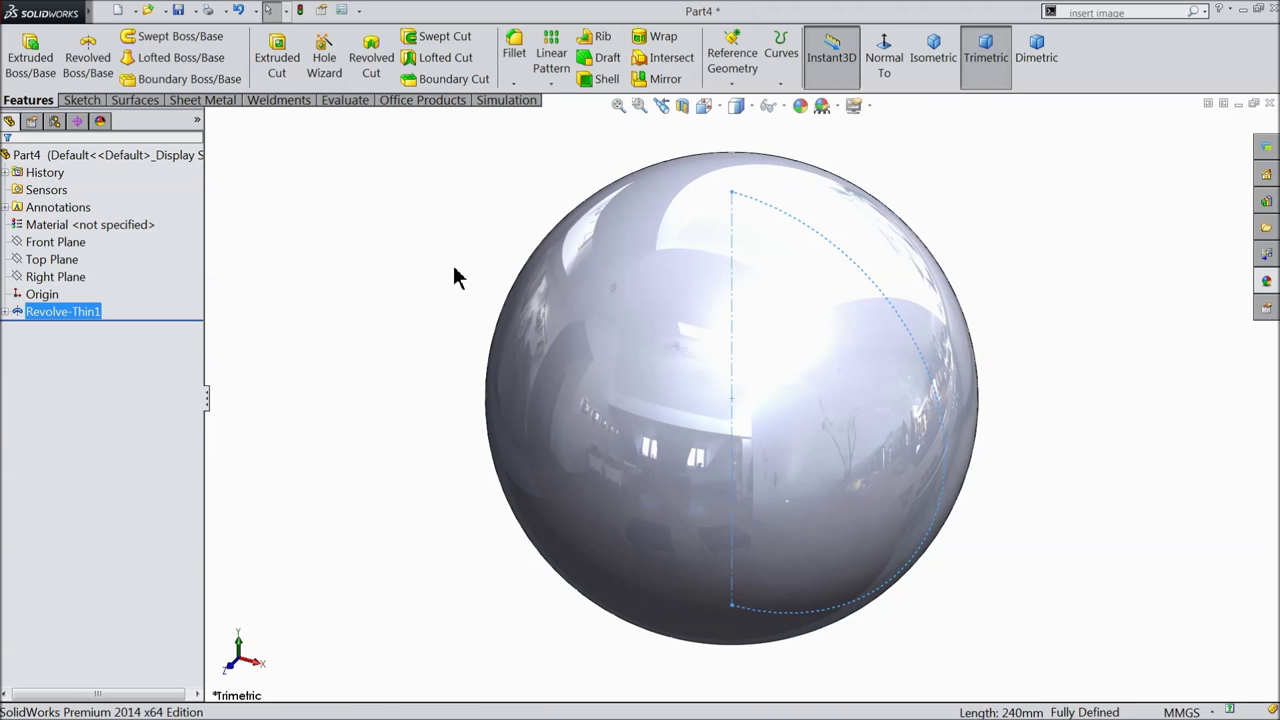
left_click(684, 106)
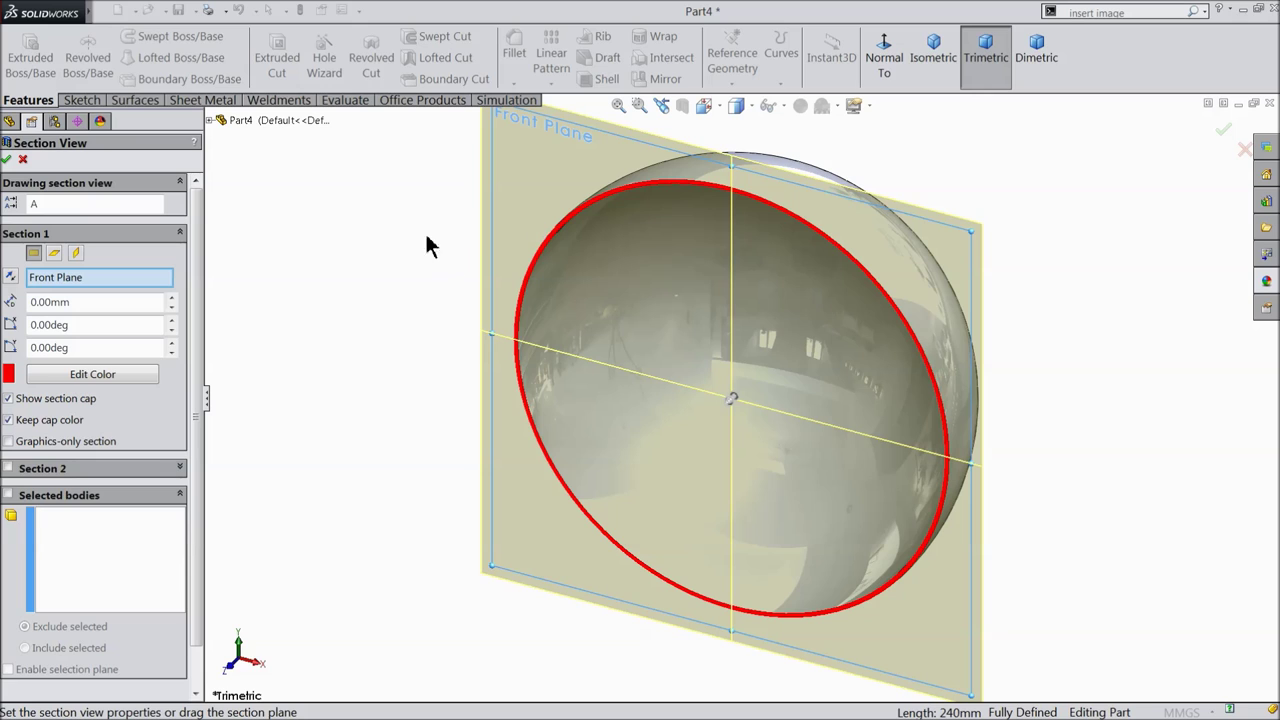
left_click(9, 161)
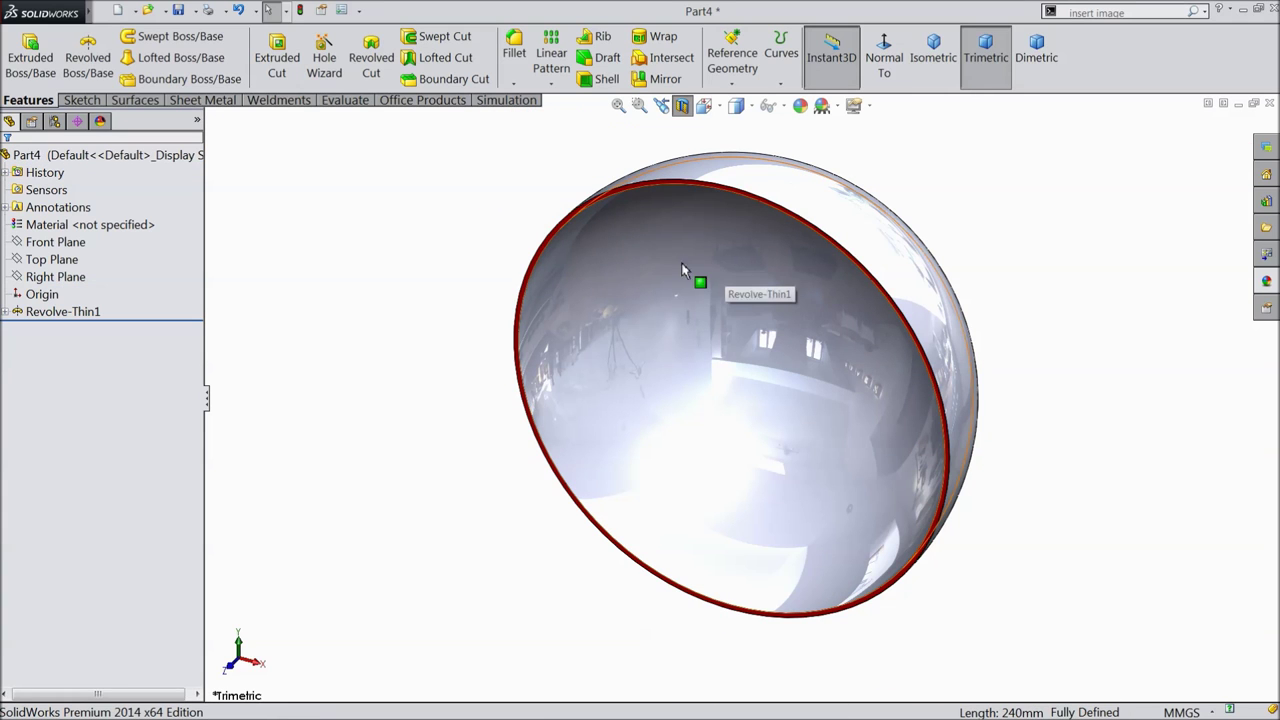
left_click(682, 105)
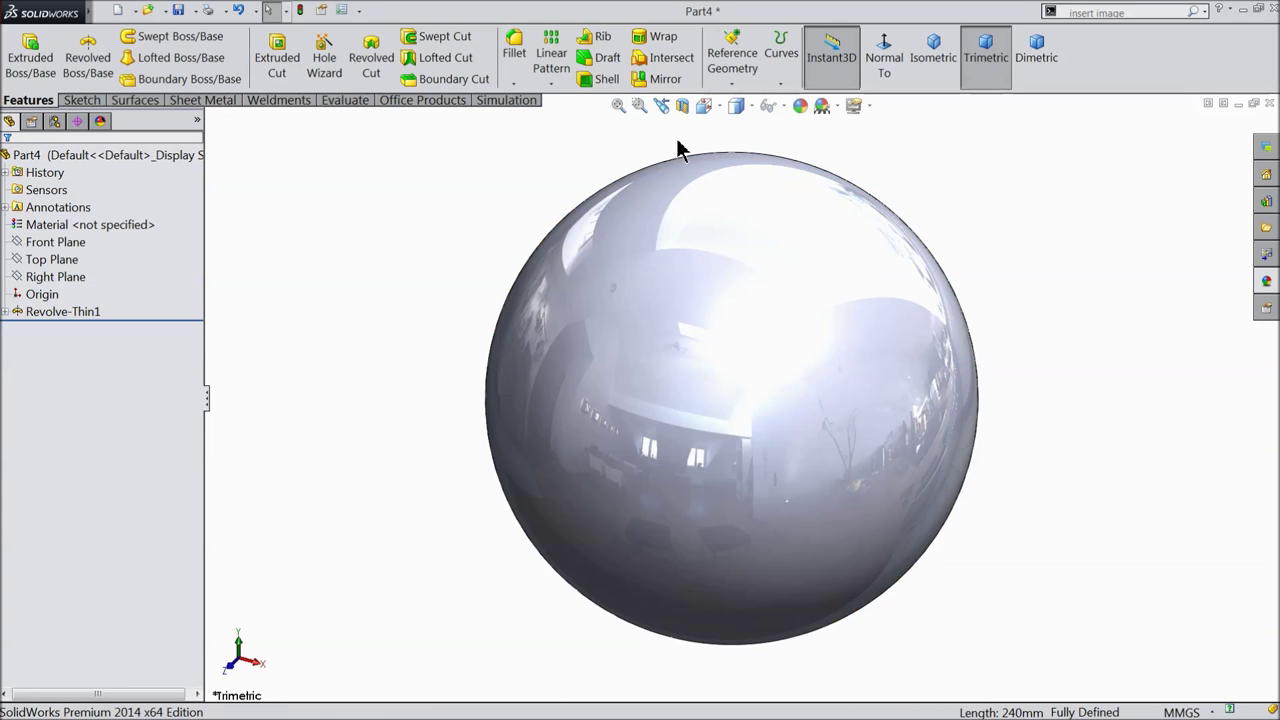
left_click(68, 160)
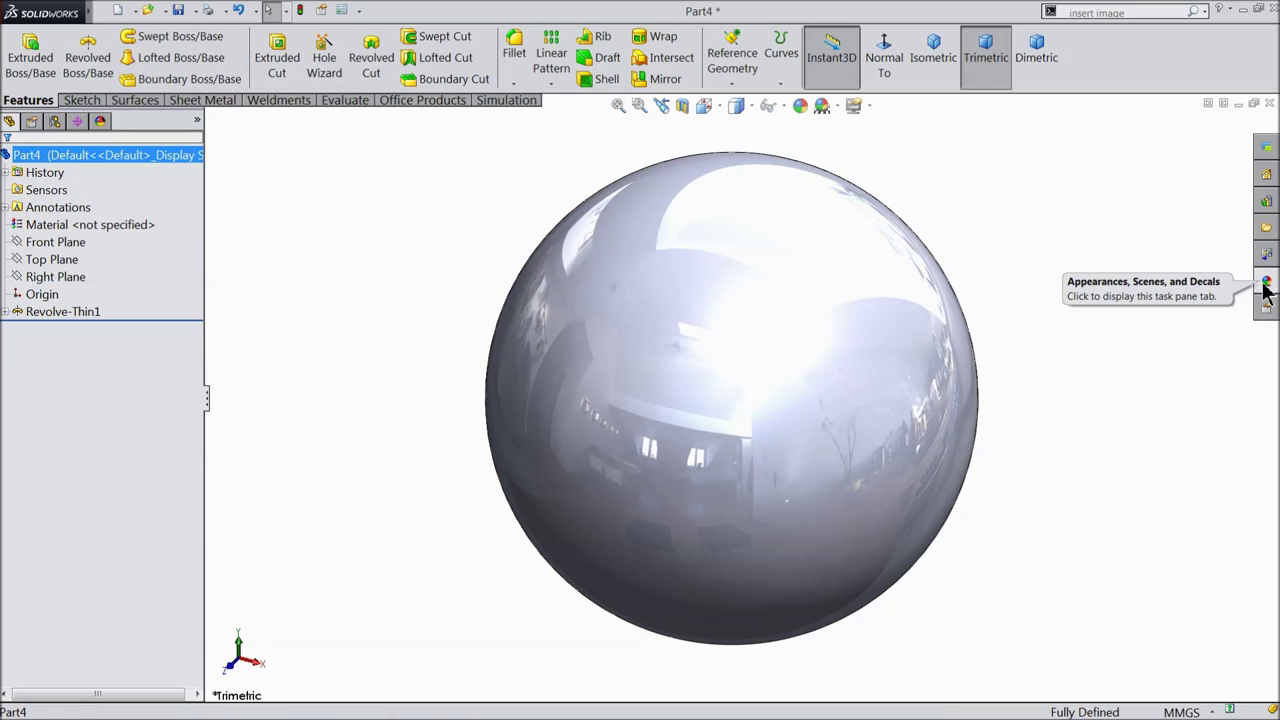
Tint the part orange, then apply the blue dimpled plastic from Plastic > Patterned.
left_click(801, 106)
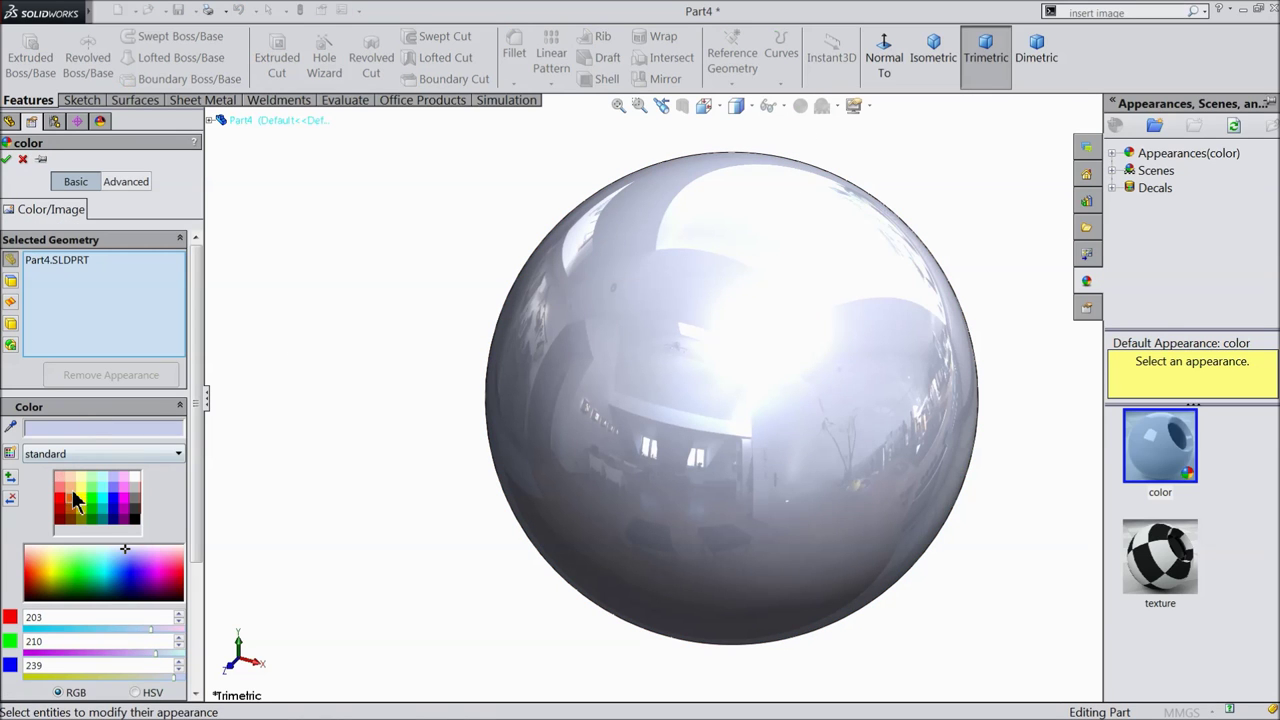
left_click(69, 510)
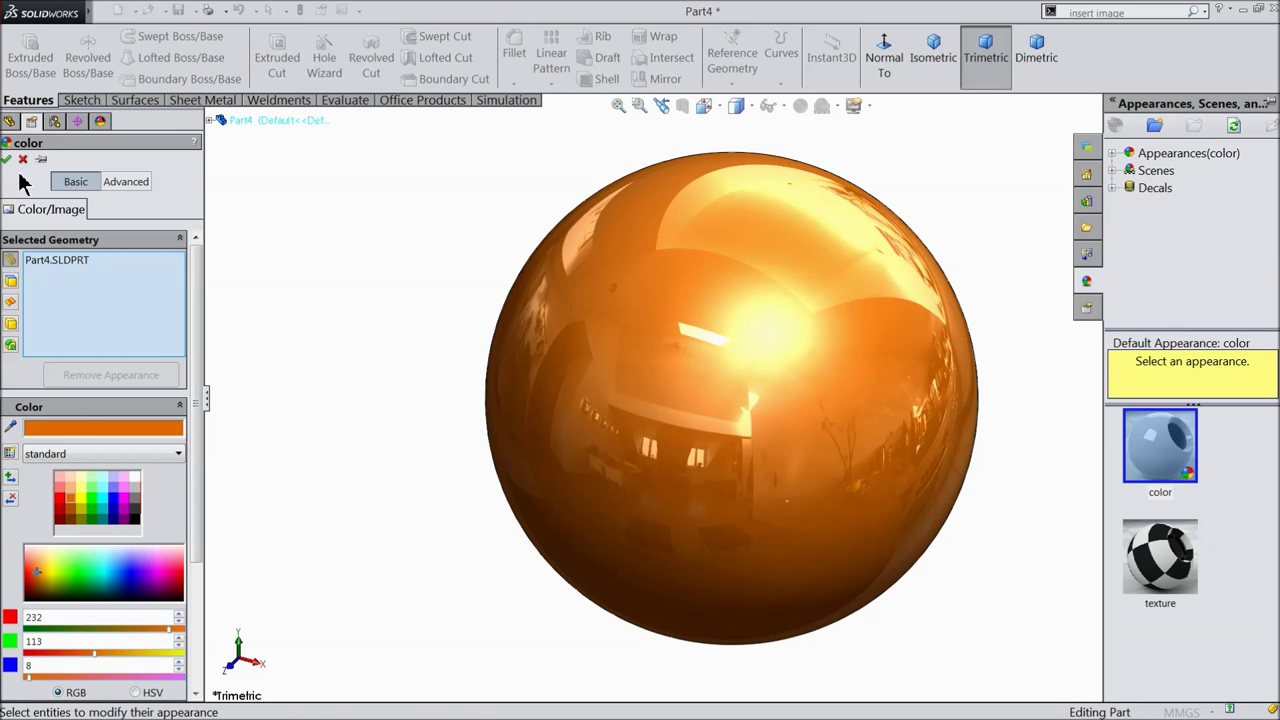
left_click(1113, 157)
left_click(1113, 155)
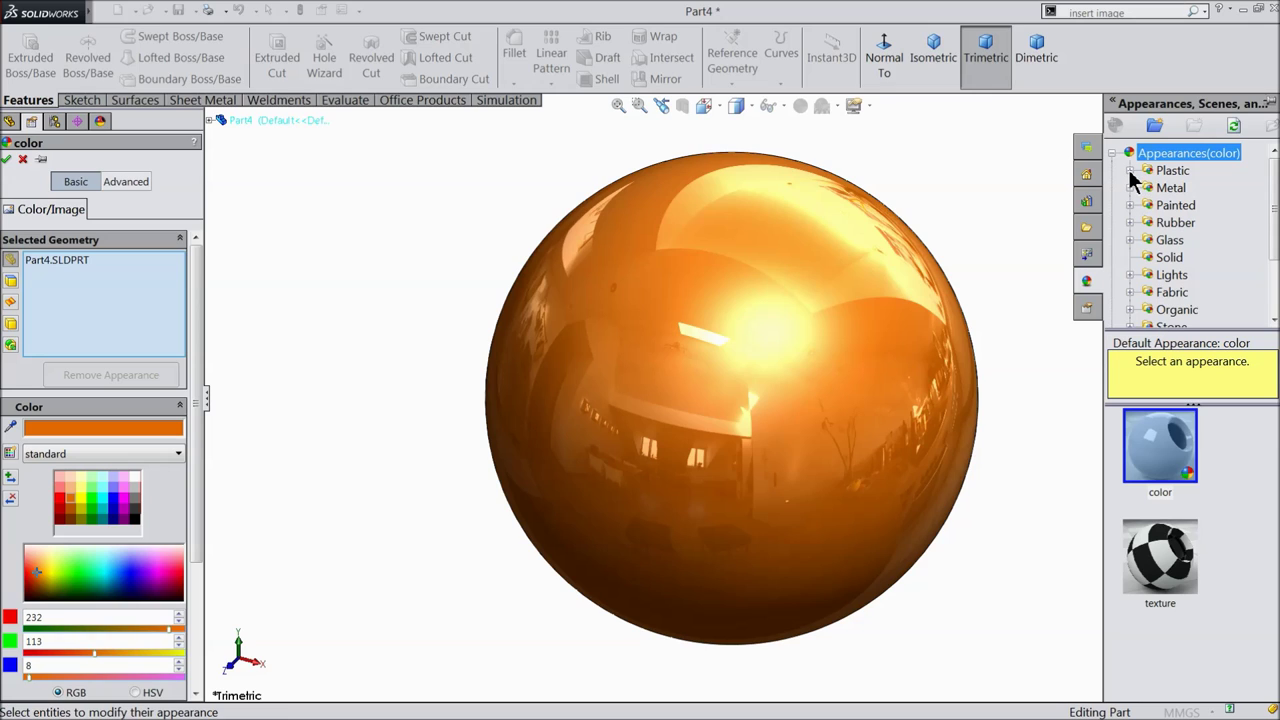
left_click(1132, 171)
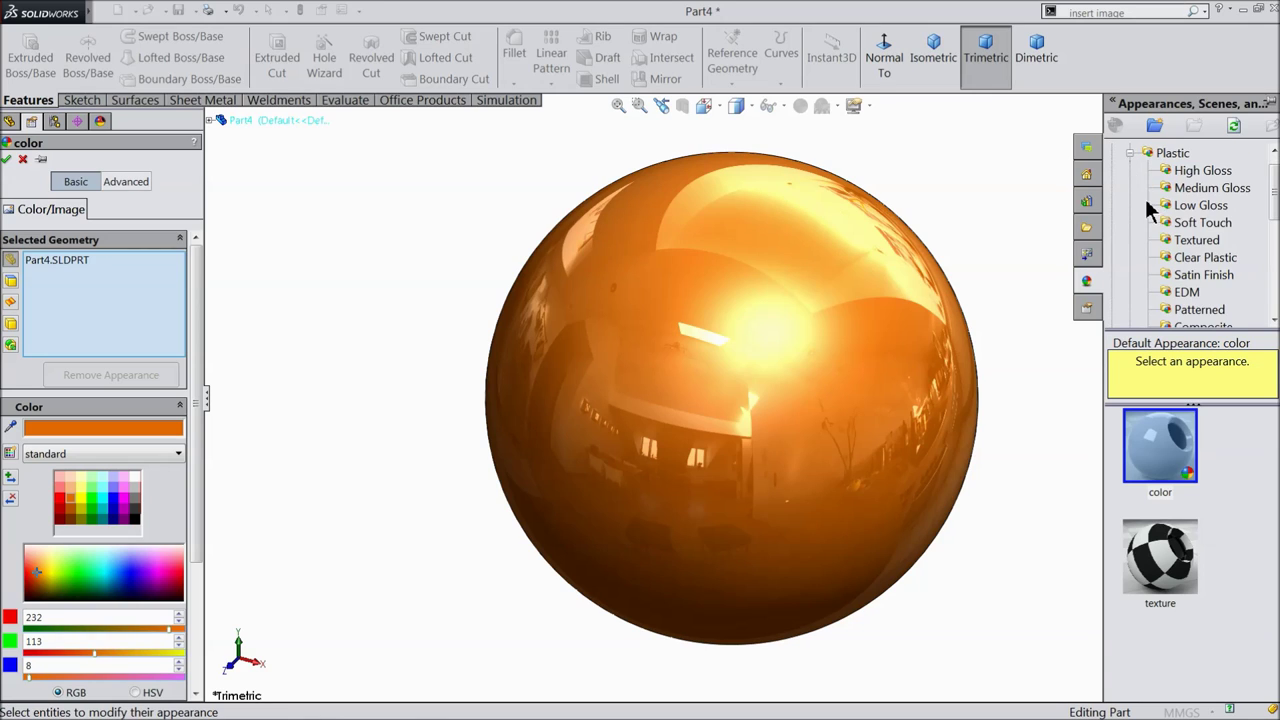
left_click(1198, 277)
left_click(1188, 293)
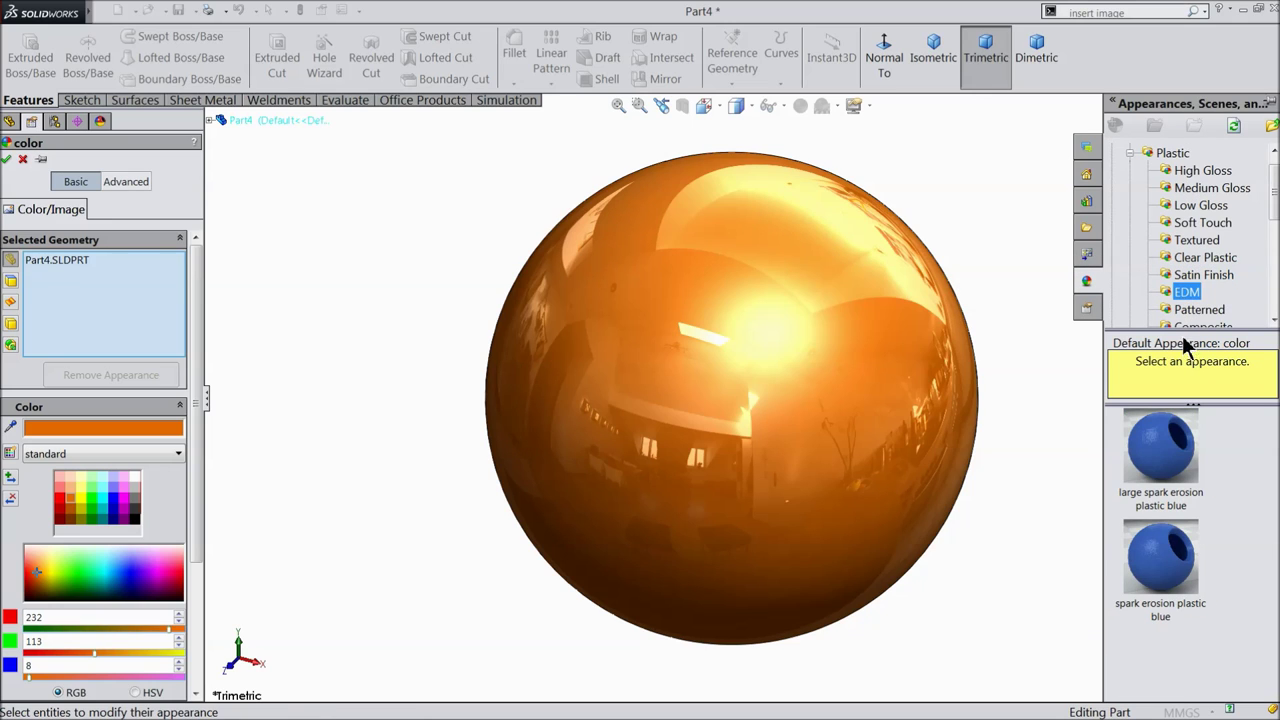
left_click(1199, 309)
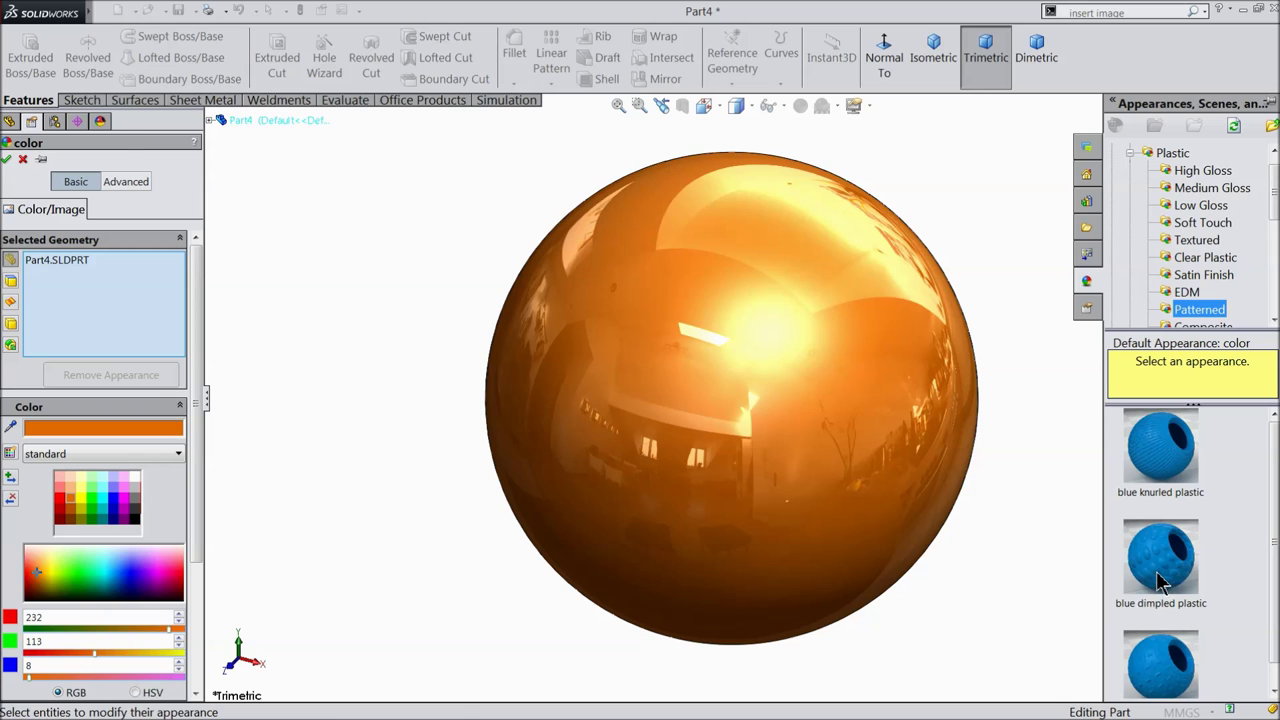
left_click(1160, 583)
scroll(780, 450, "down", 3)
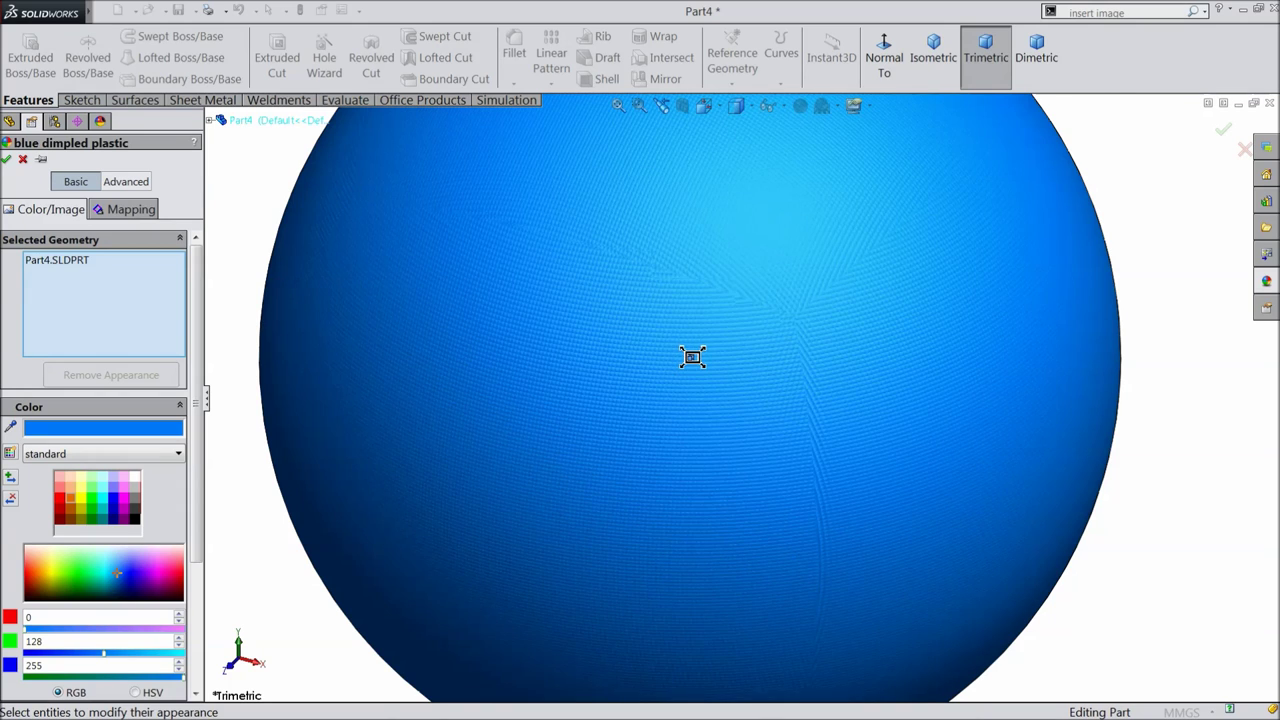
Recolour the dimpled appearance orange (RGB 232, 113, 8) and accept the appearance.
key("f")
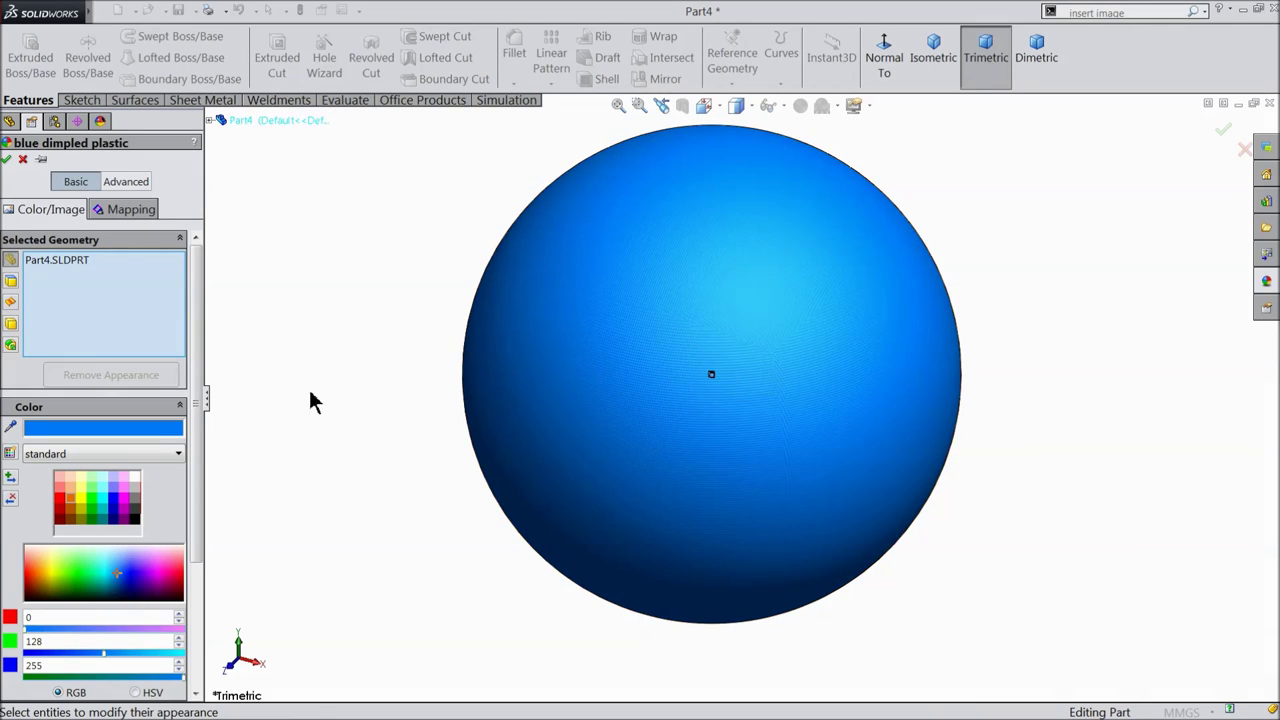
left_click(71, 499)
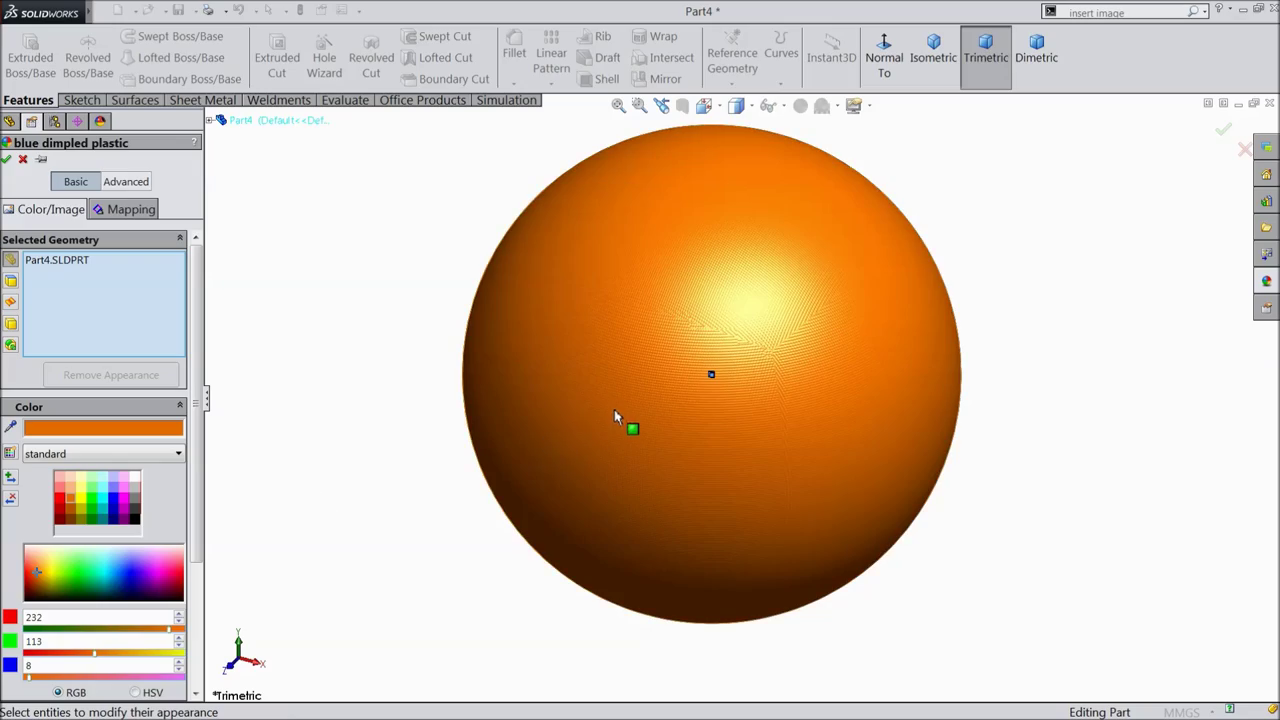
scroll(714, 378, "down", 3)
scroll(712, 404, "down", 3)
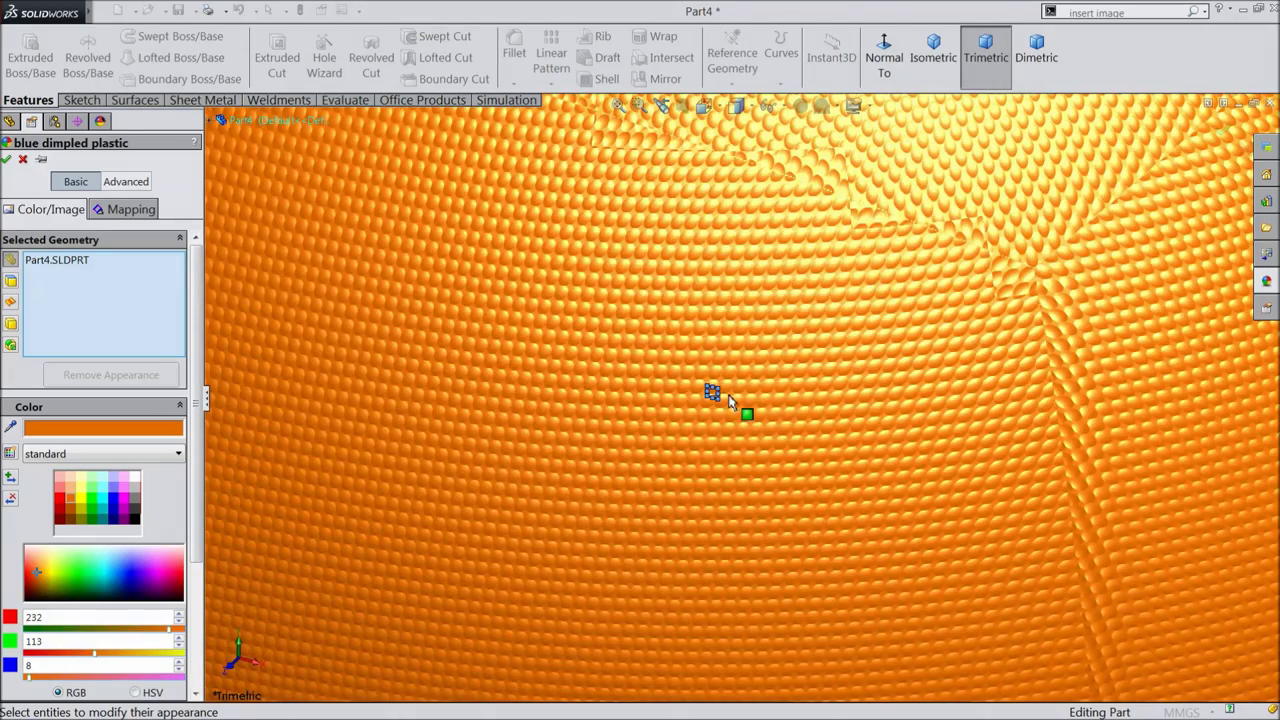
scroll(719, 391, "down", 2)
scroll(720, 393, "up", 2)
scroll(729, 394, "up", 2)
scroll(737, 400, "down", 3)
scroll(743, 385, "down", 2)
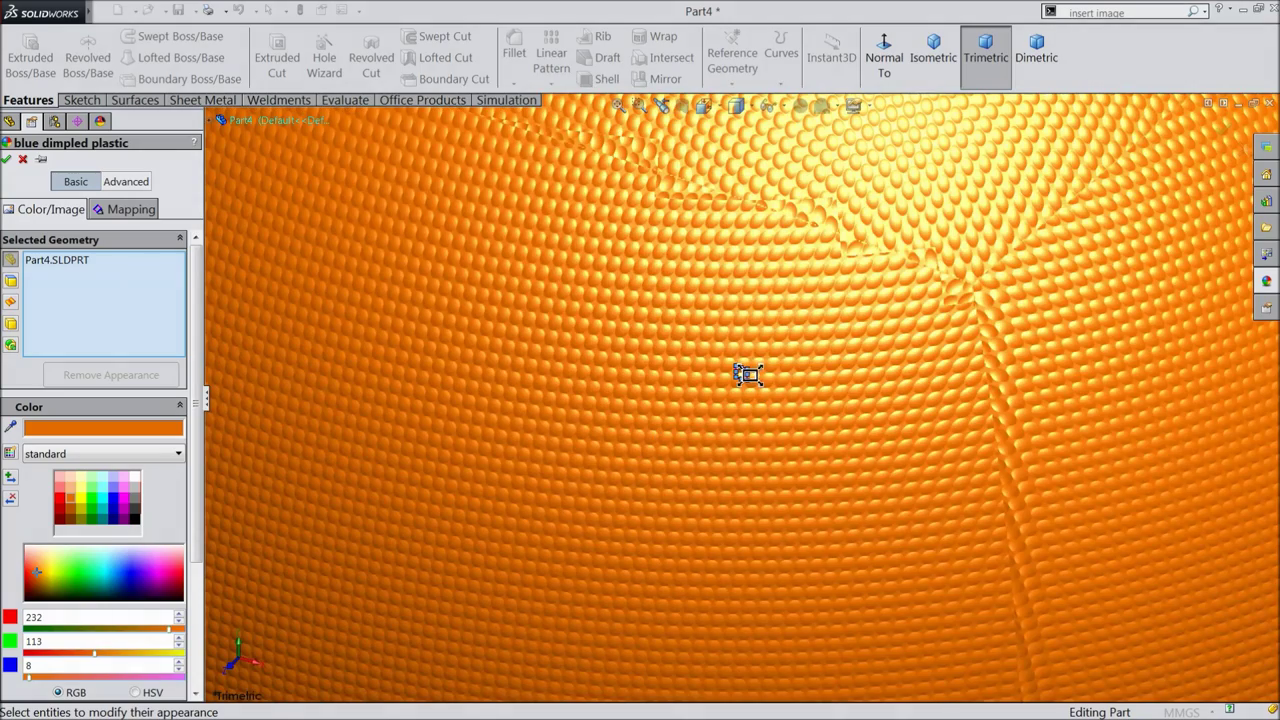
scroll(748, 373, "up", 1)
scroll(746, 372, "up", 1)
scroll(746, 372, "up", 2)
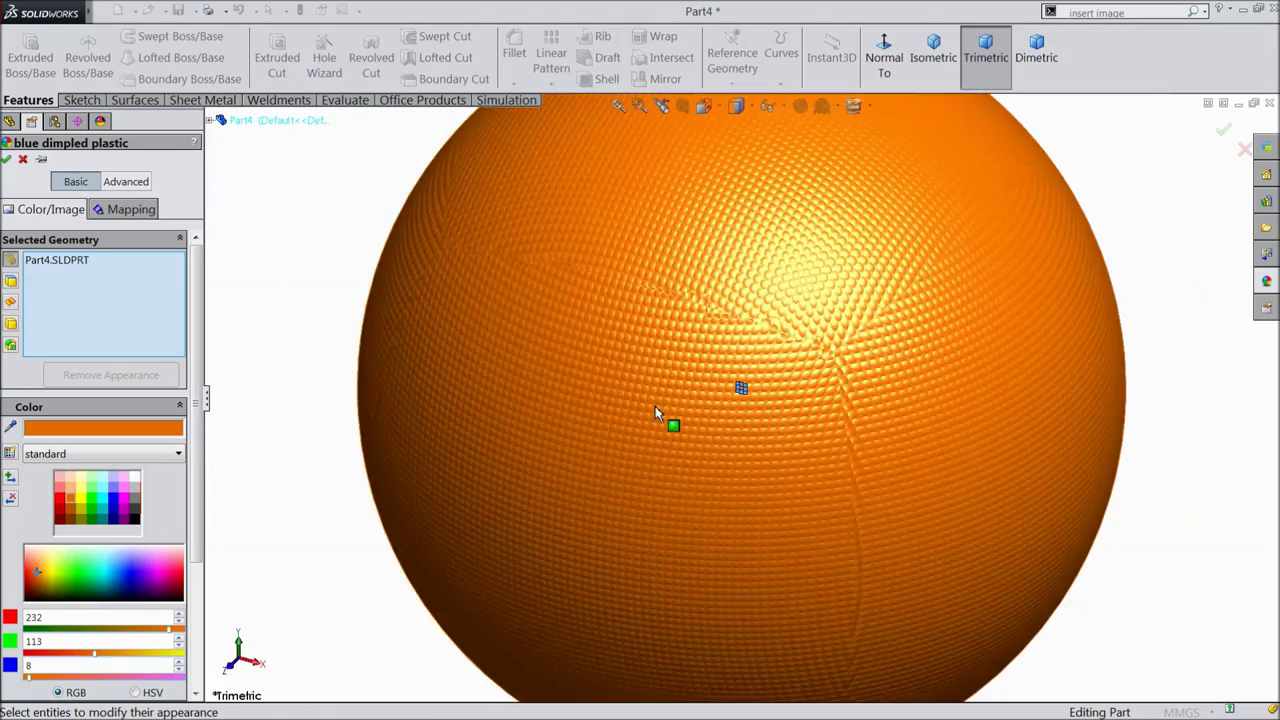
scroll(660, 410, "up", 1)
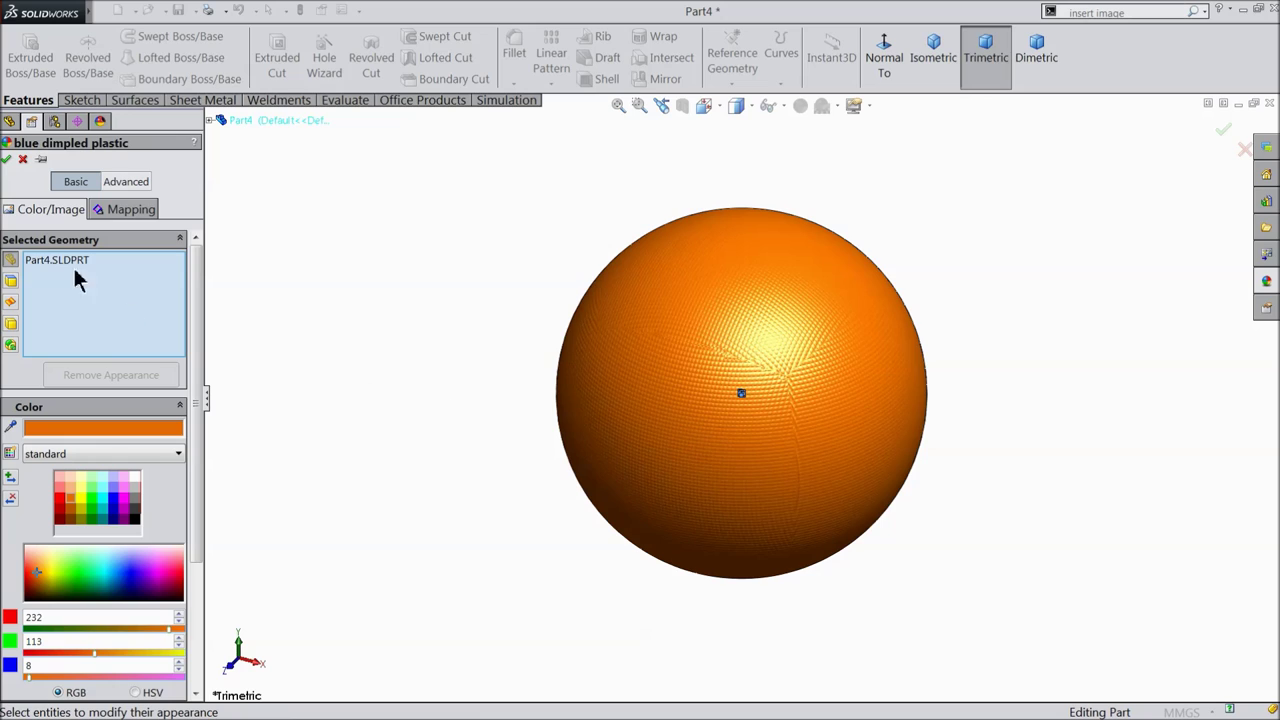
left_click(6, 159)
Orbit and zoom around the sphere to inspect the orange dimpled surface.
scroll(870, 452, "down", 3)
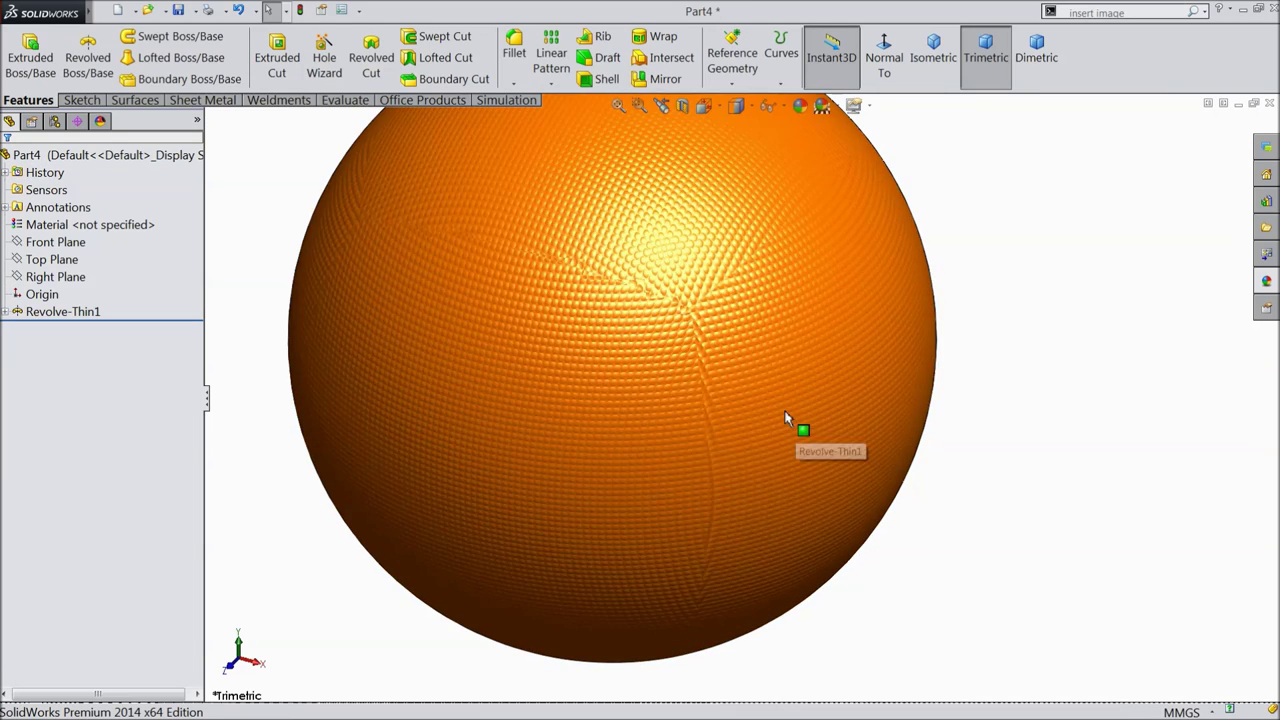
mouse_move(794, 423)
middle_mouse_down()
mouse_move(640, 440)
mouse_move(726, 411)
mouse_move(731, 343)
middle_mouse_up()
scroll(640, 445, "up", 3)
scroll(731, 343, "down", 3)
mouse_move(734, 391)
middle_mouse_down()
mouse_move(680, 371)
mouse_move(674, 417)
middle_mouse_up()
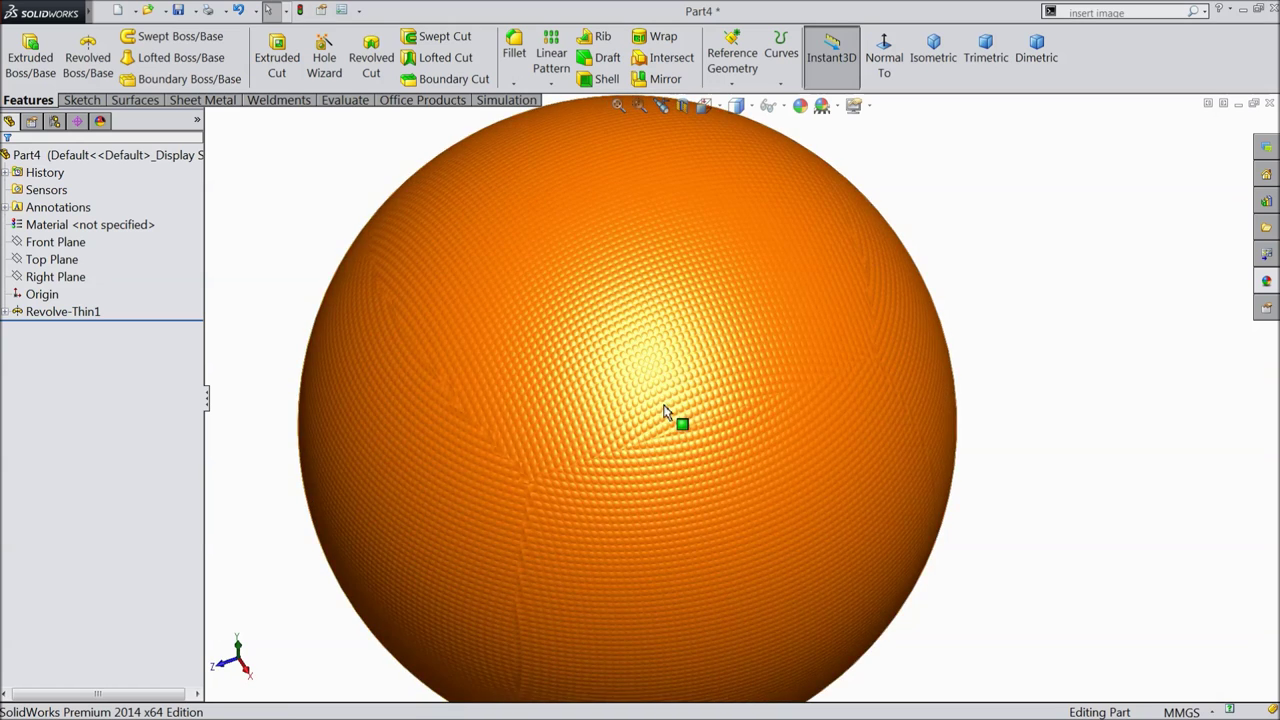
scroll(674, 417, "up", 3)
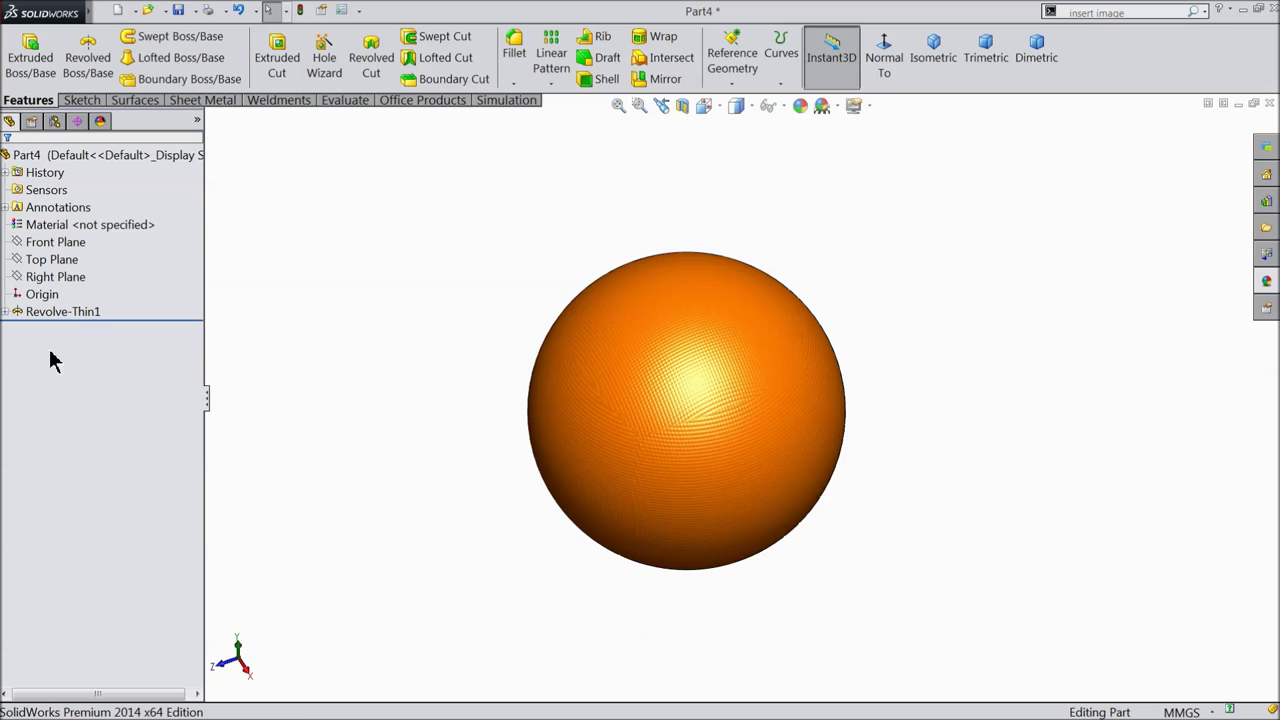
Create reference axis Axis1 at the intersection of the Top Plane and Right Plane.
left_click(40, 262)
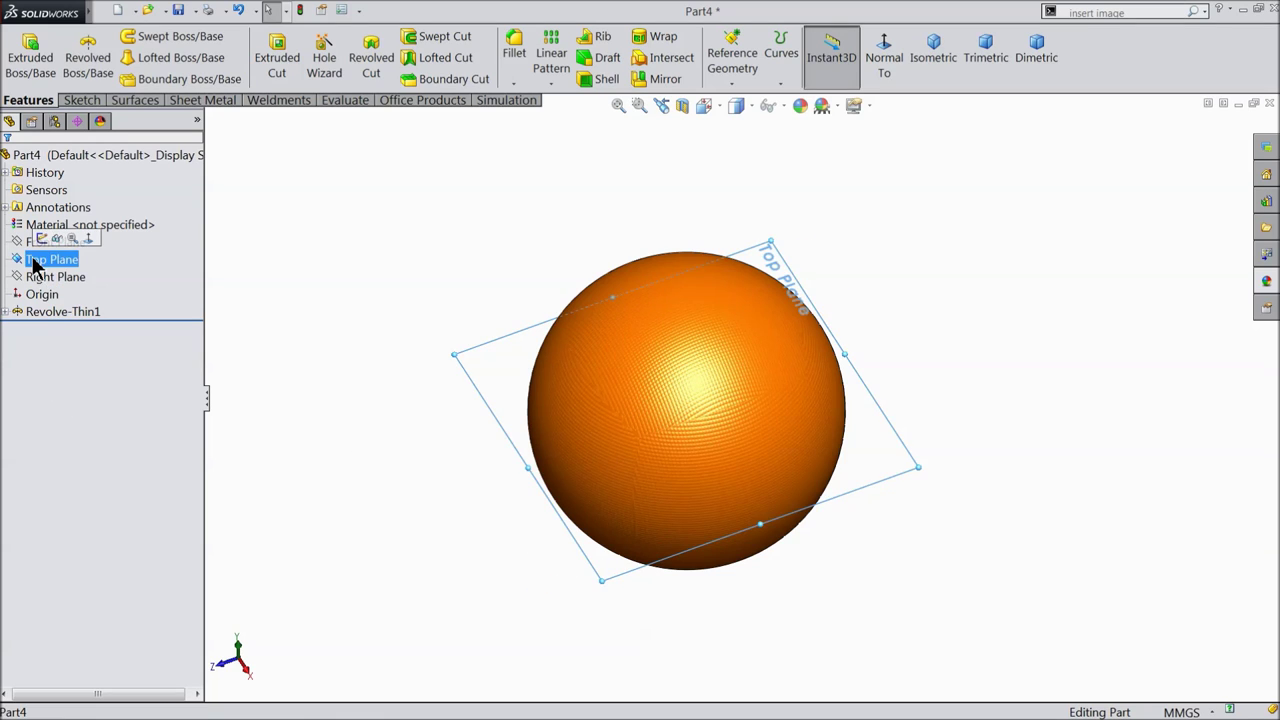
left_click(30, 280, "ctrl")
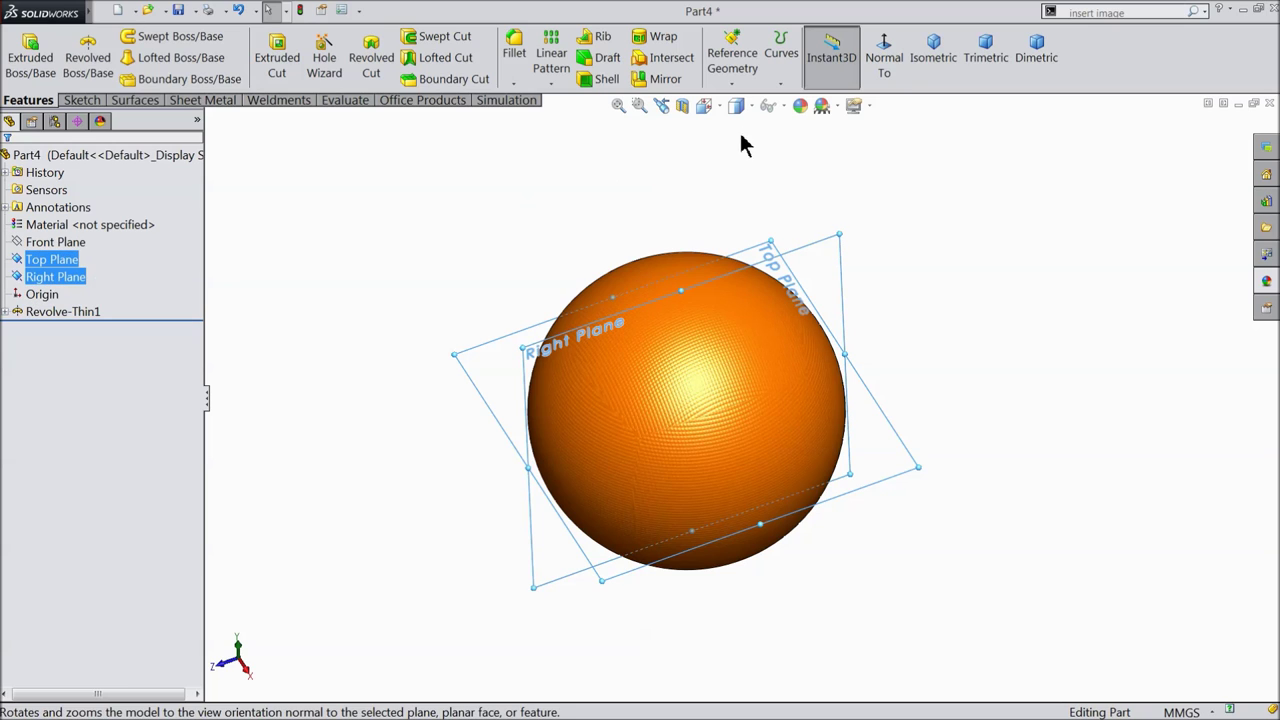
left_click(780, 82)
left_click(731, 83)
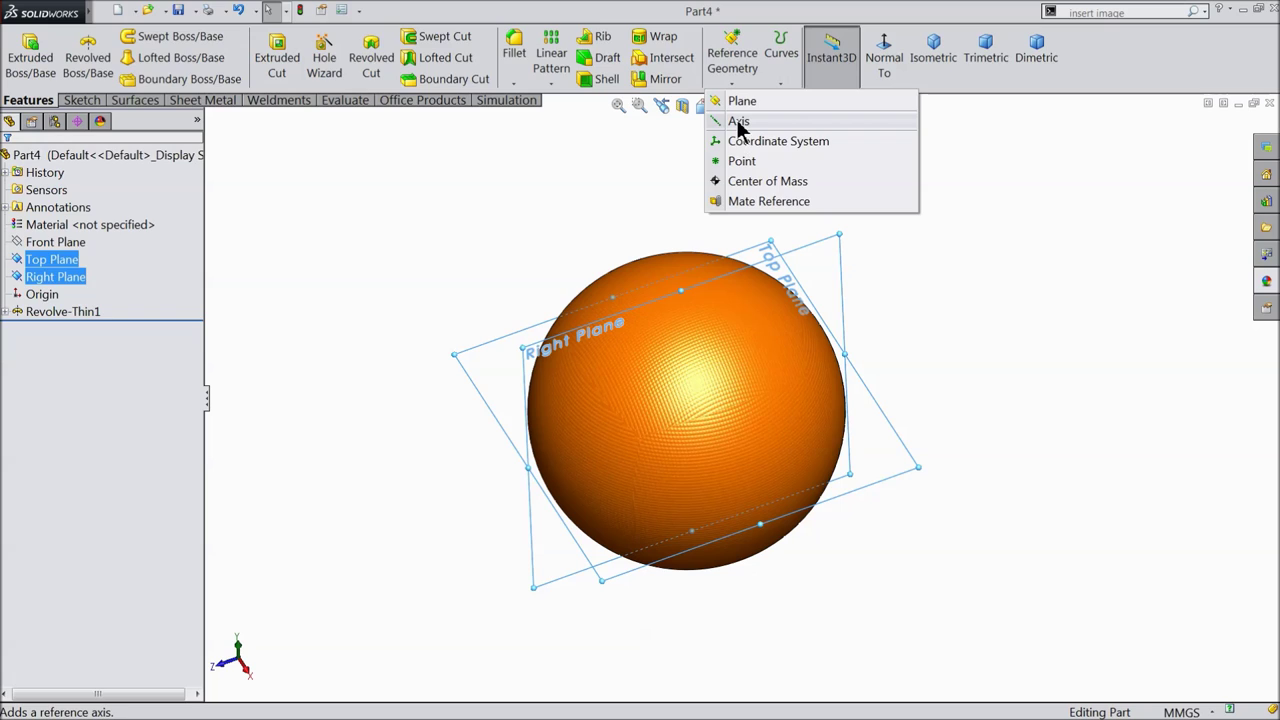
left_click(738, 121)
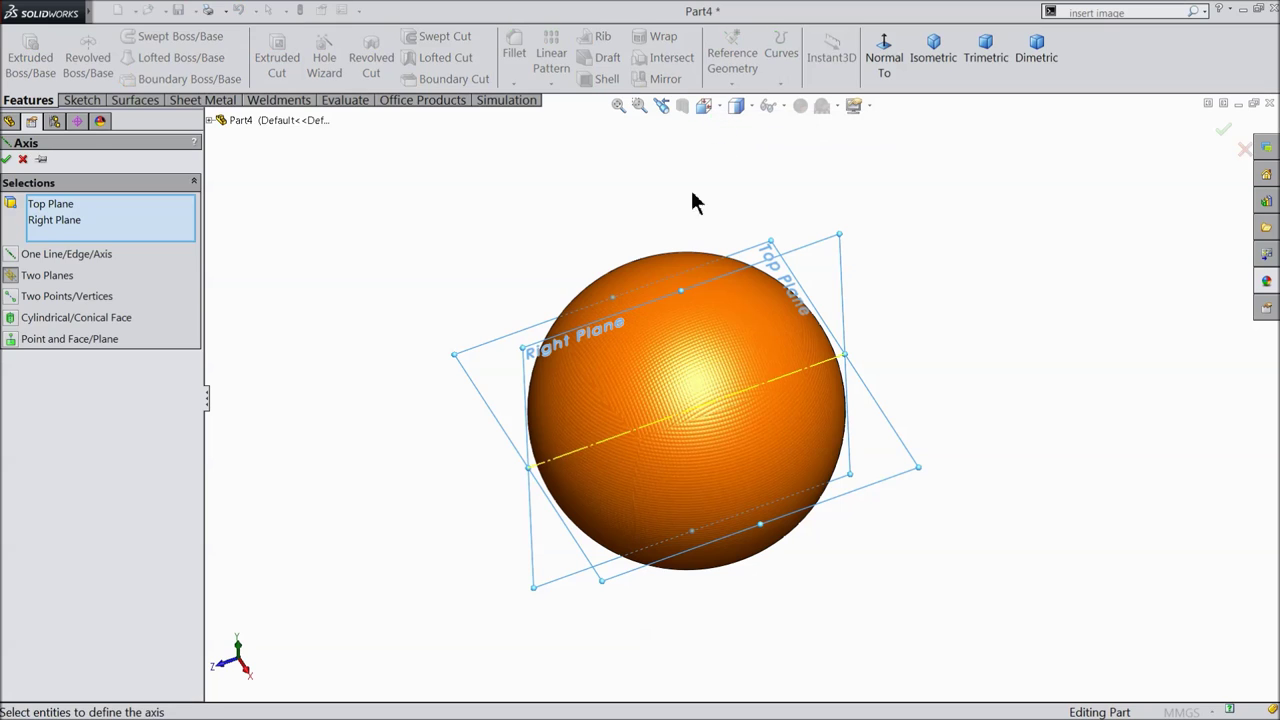
left_click(7, 160)
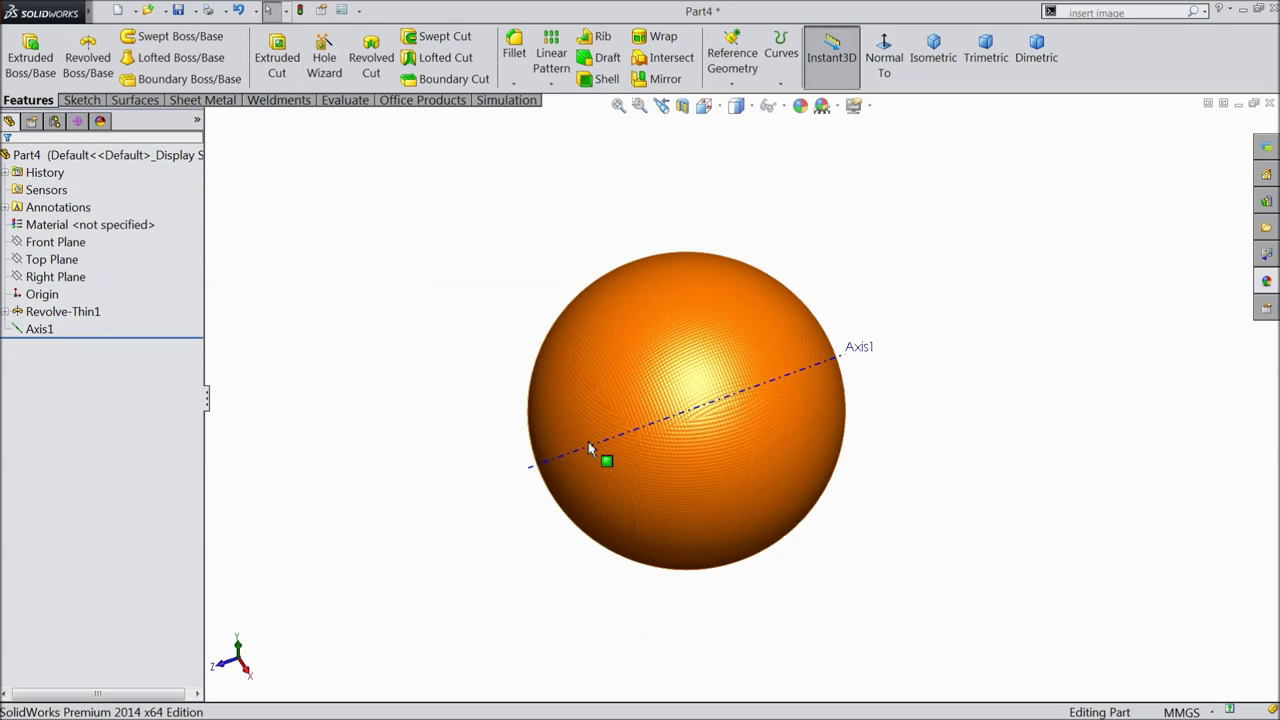
Start a new sketch on the Front Plane, viewed normal to it.
left_click(20, 244)
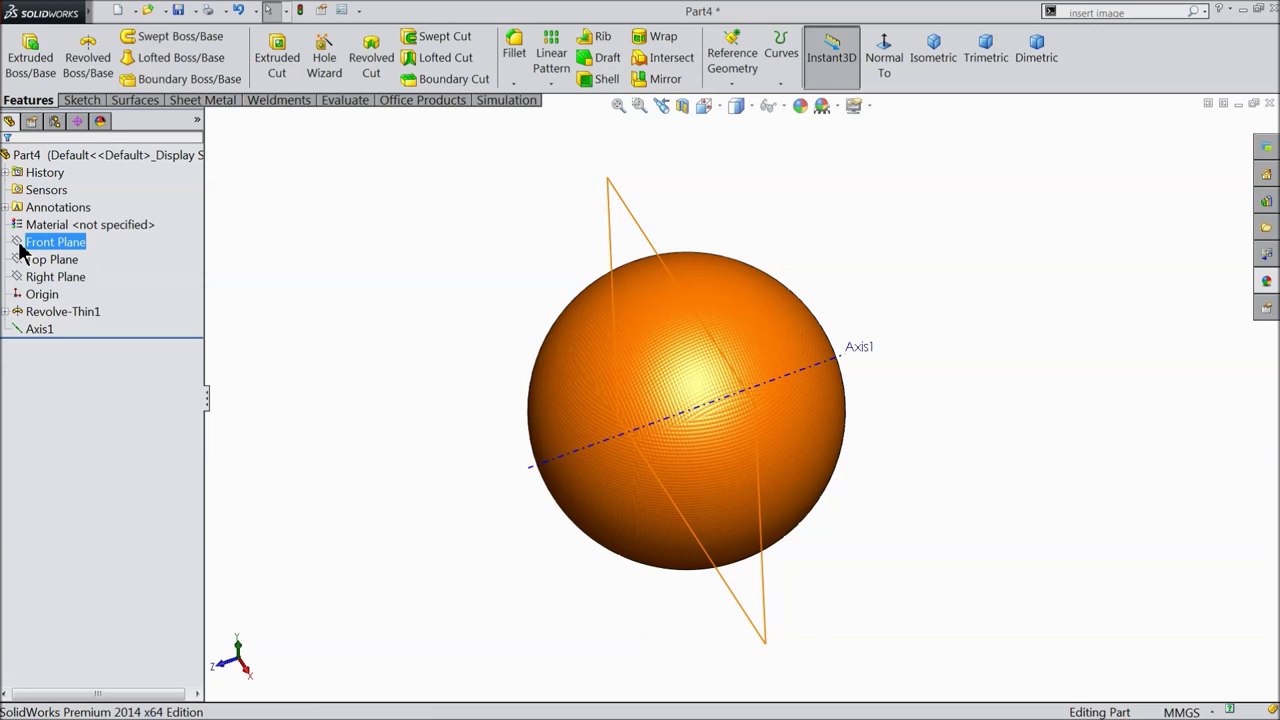
left_click(20, 246)
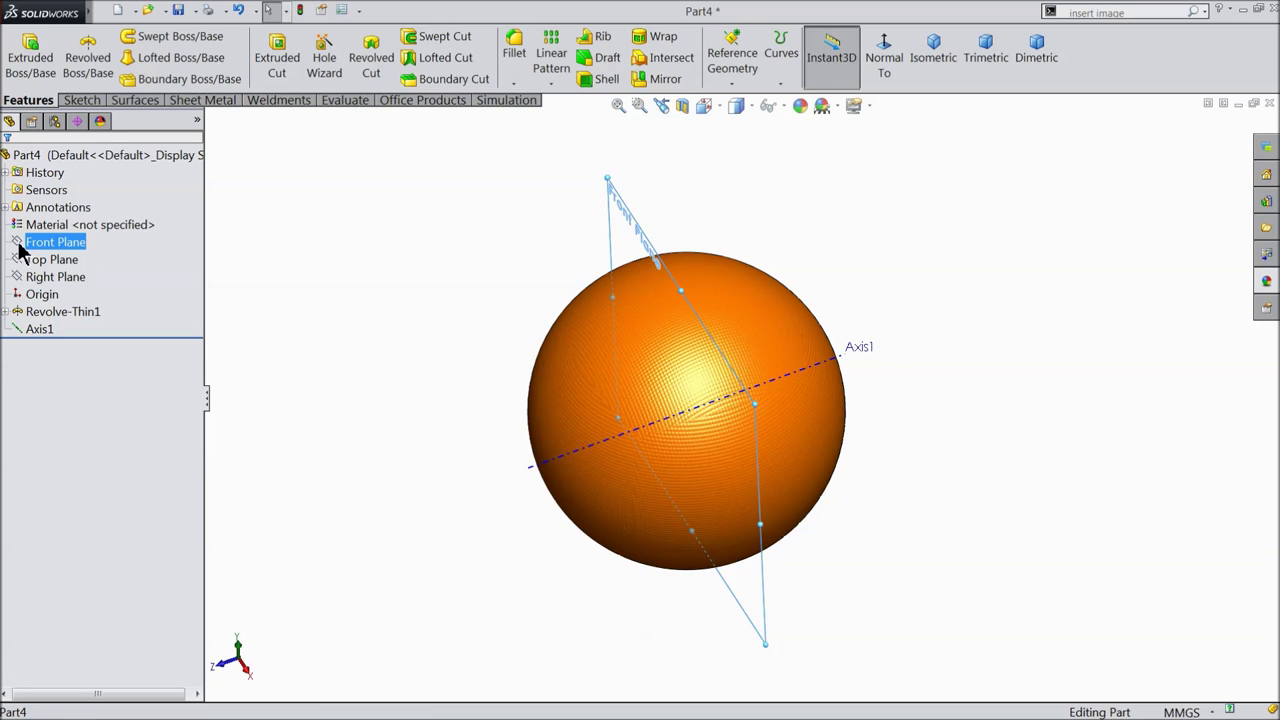
left_click(28, 224)
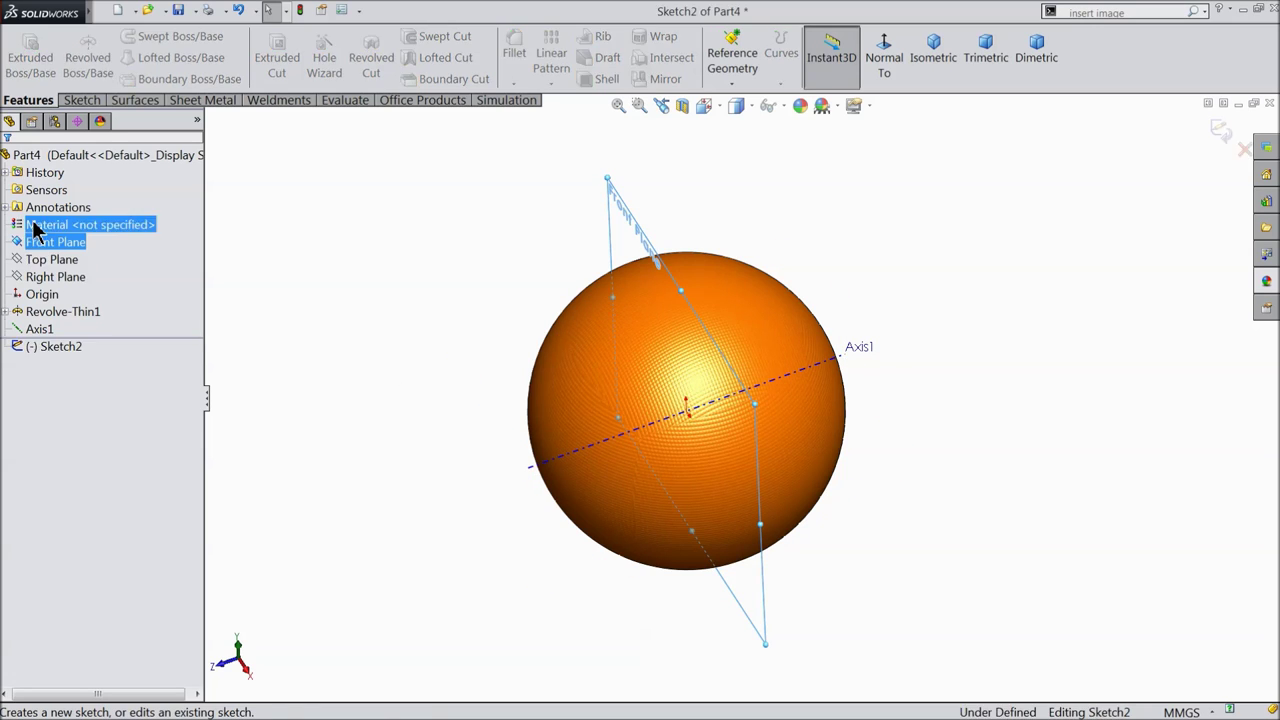
left_click(886, 62)
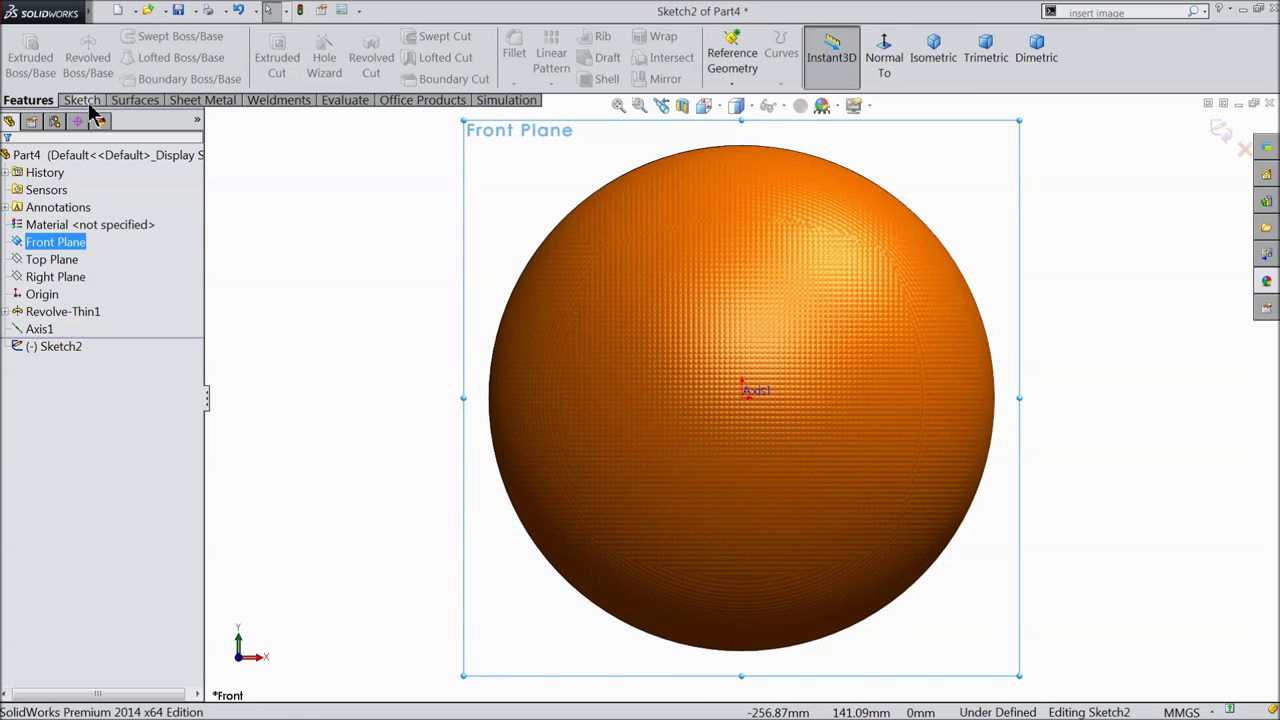
left_click(82, 101)
Draw construction centerlines from the sphere's top down to the origin and out to its right edge.
left_click(125, 36)
left_click(150, 77)
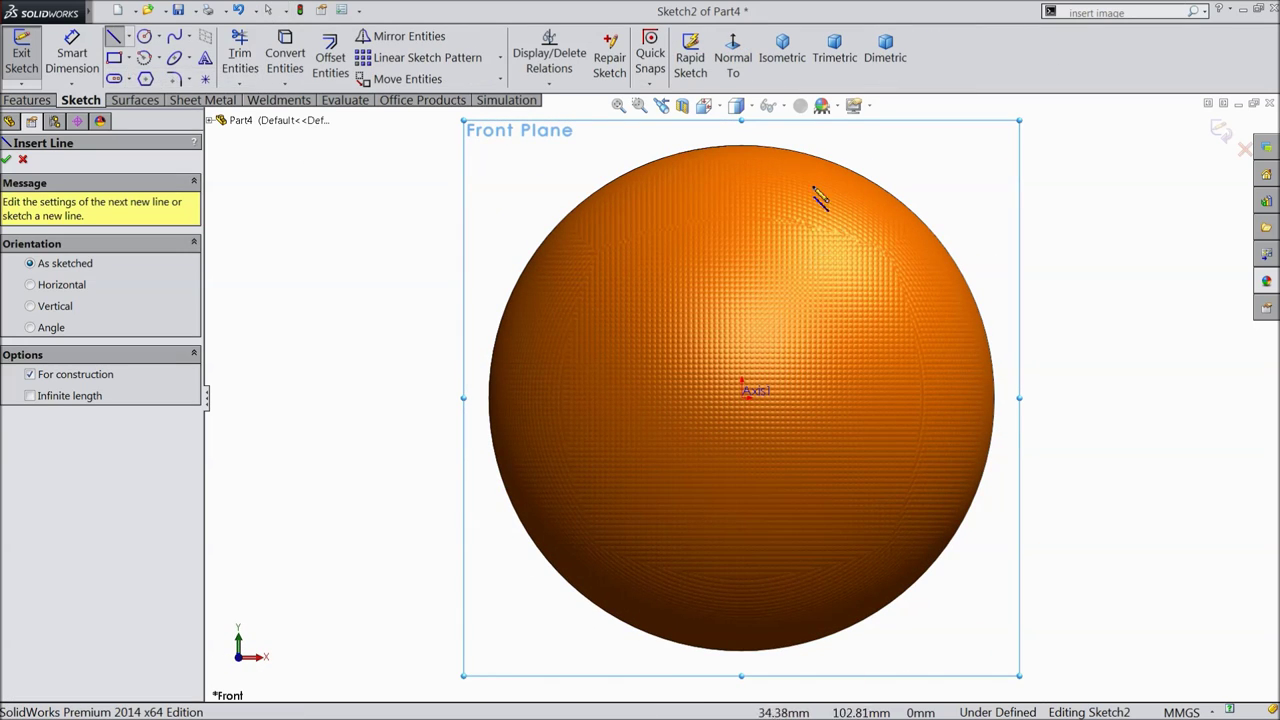
left_click(741, 147)
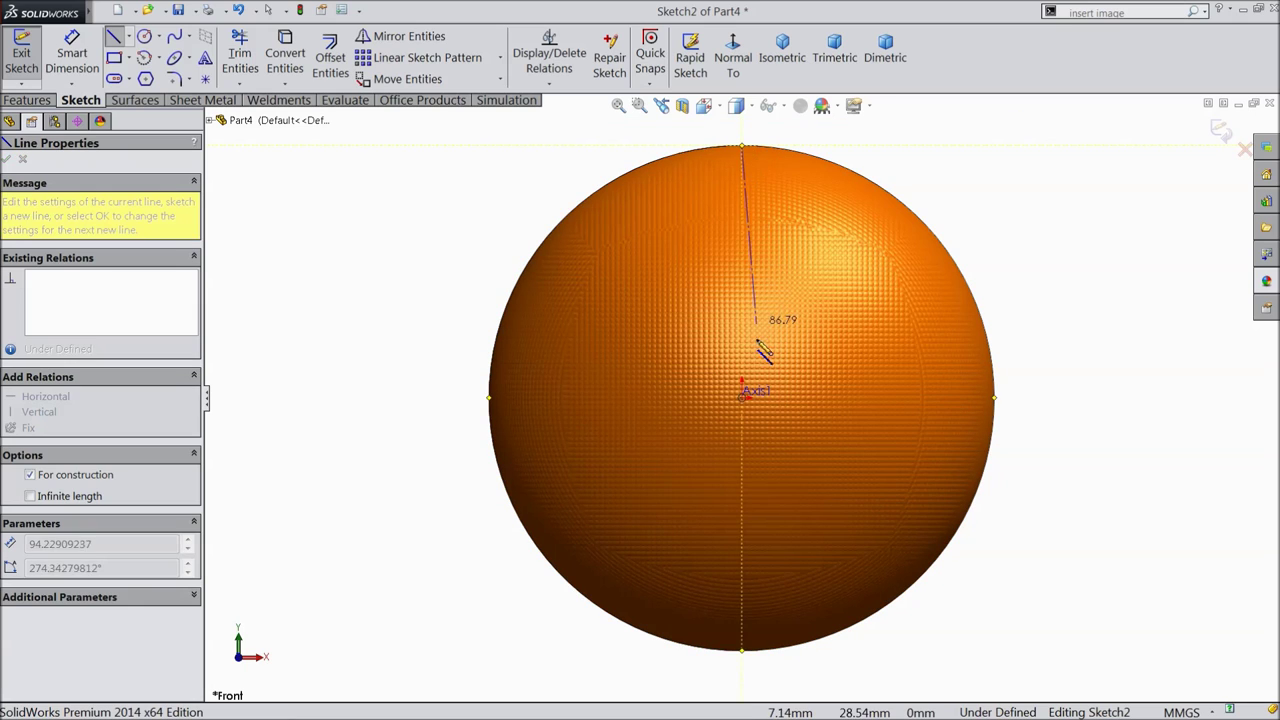
left_click(745, 397)
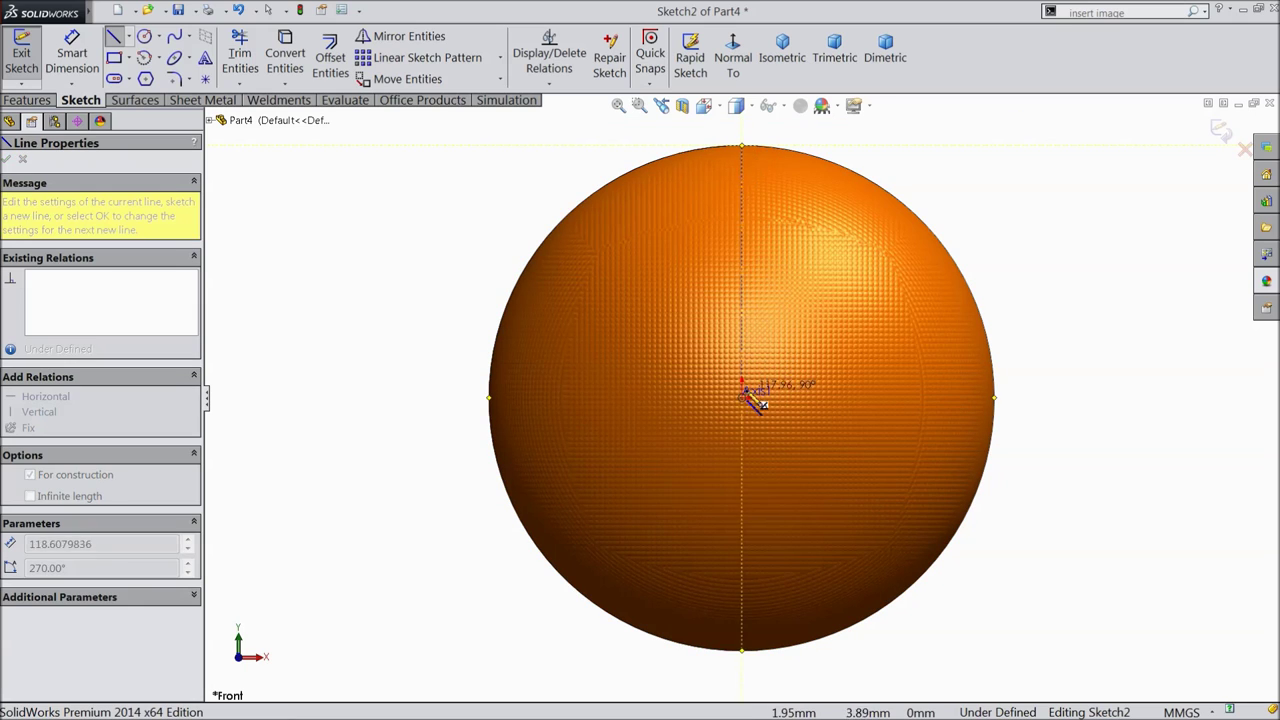
left_click(998, 398)
right_click(1007, 252)
left_click(1050, 131)
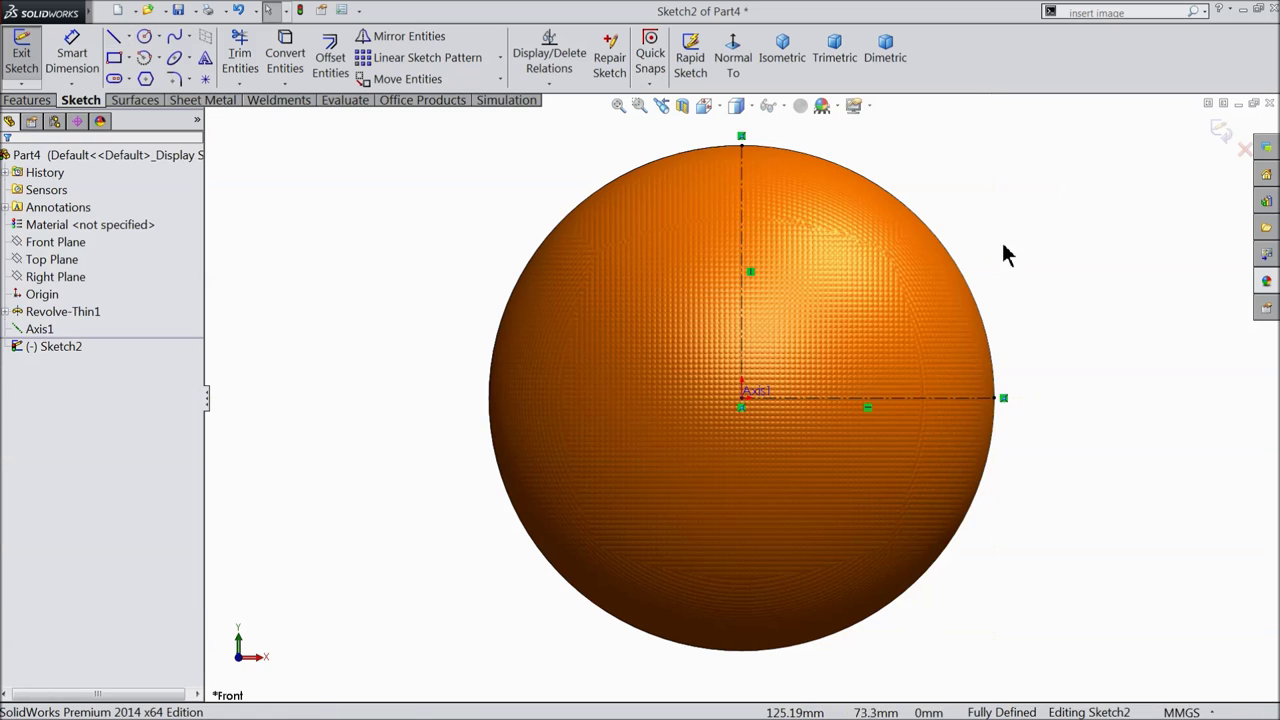
scroll(1007, 252, "down", 3)
Draw a diagonal construction centerline from the sphere's centre toward its upper-right edge.
left_click(128, 37)
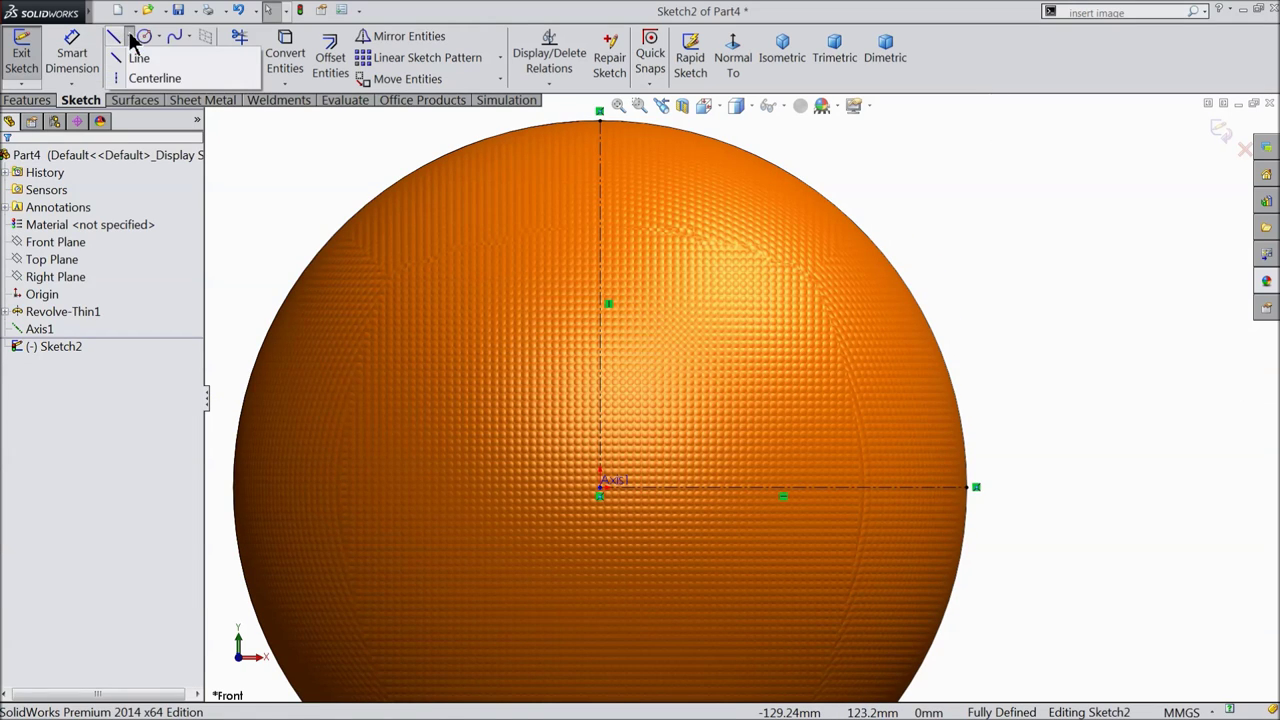
left_click(145, 78)
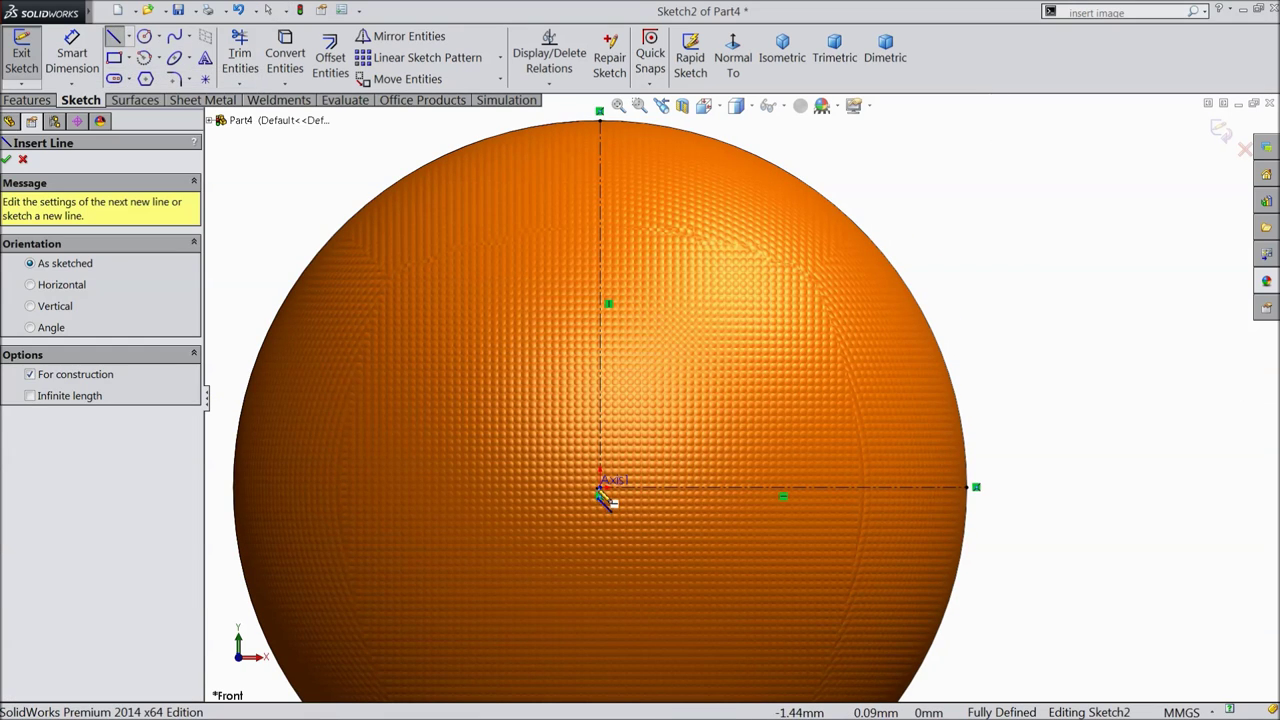
left_click(600, 489)
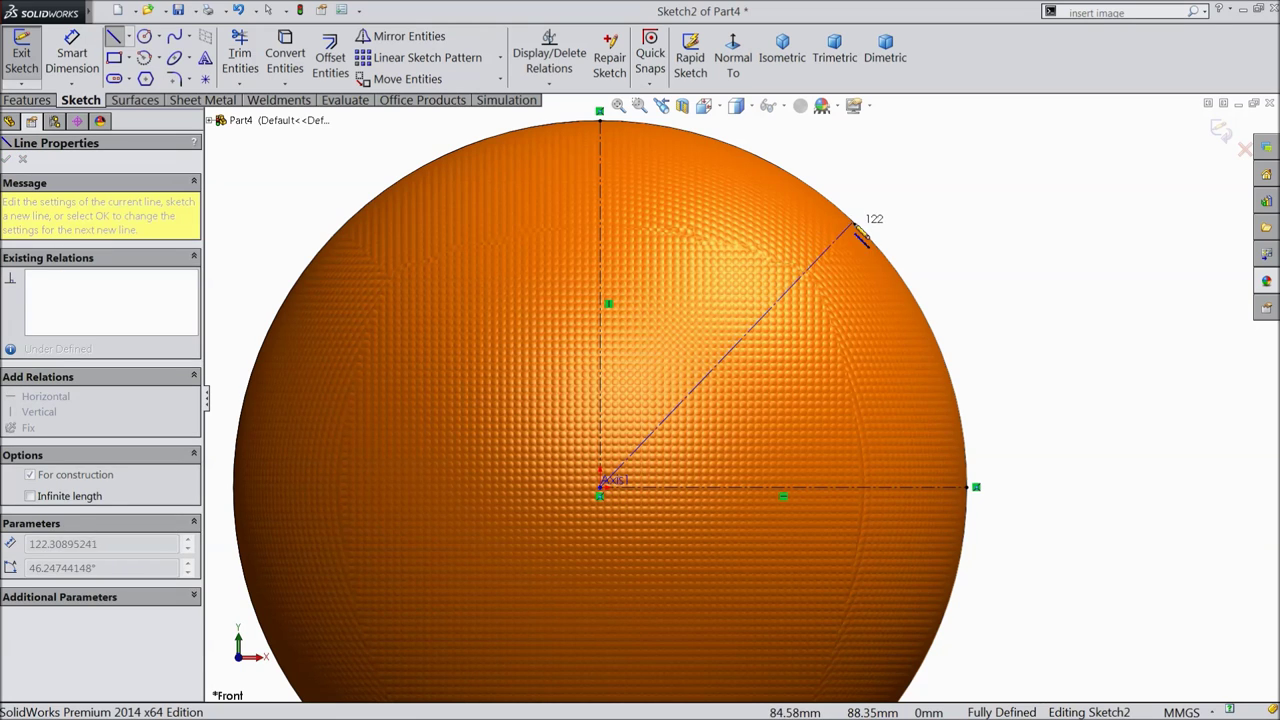
left_click(855, 230)
right_click(933, 136)
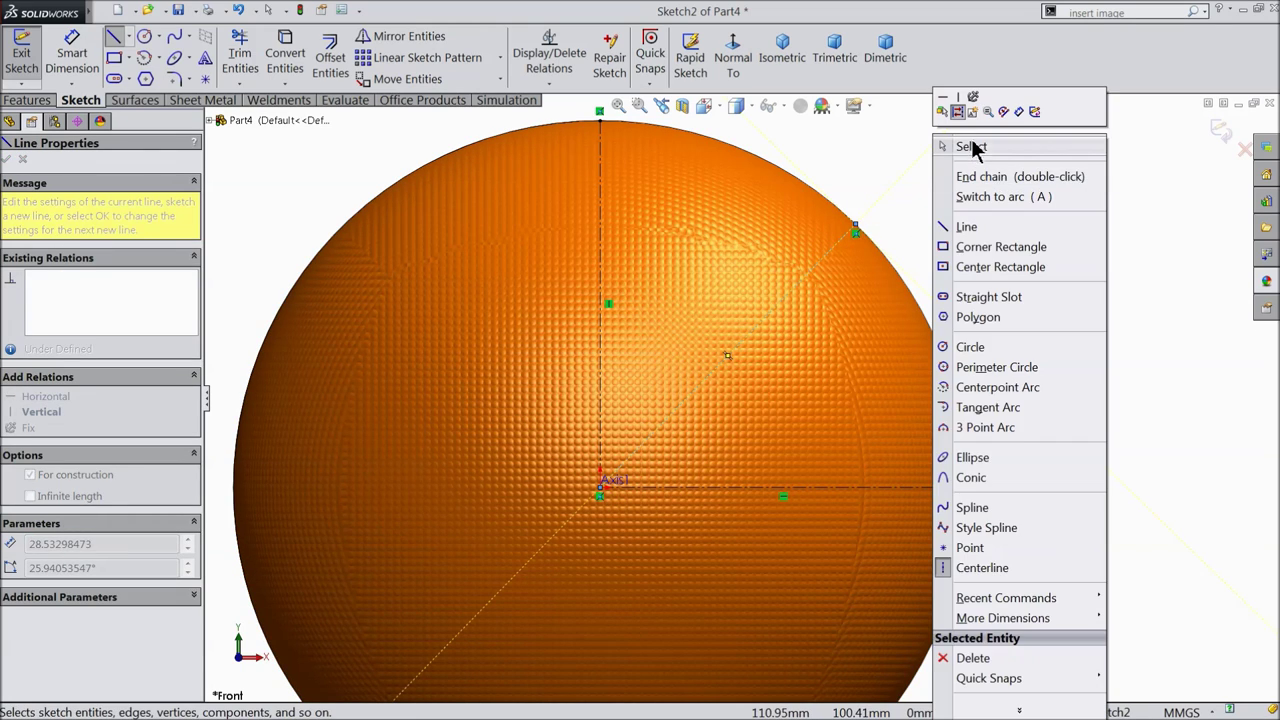
left_click(970, 149)
Dimension the angle between the diagonal and vertical centerlines as 45°.
left_click(71, 52)
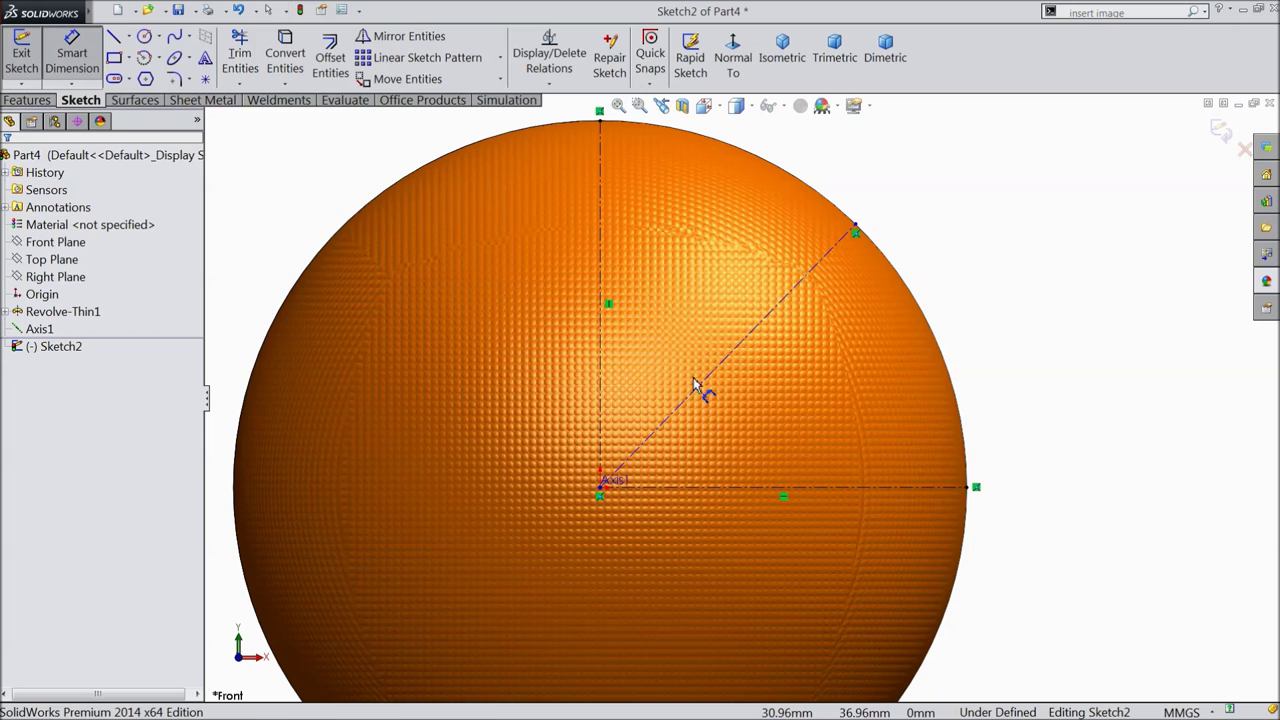
left_click(728, 368)
left_click(601, 318)
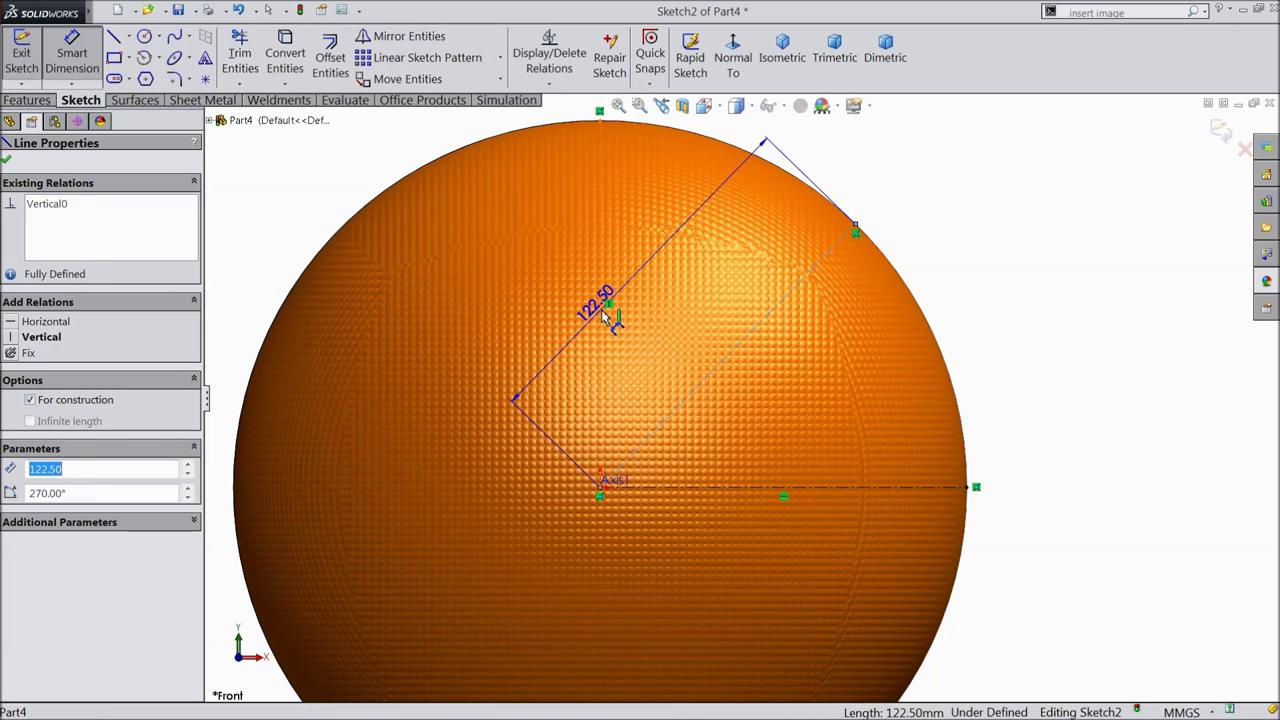
scroll(690, 250, "up", 2)
left_click(724, 222)
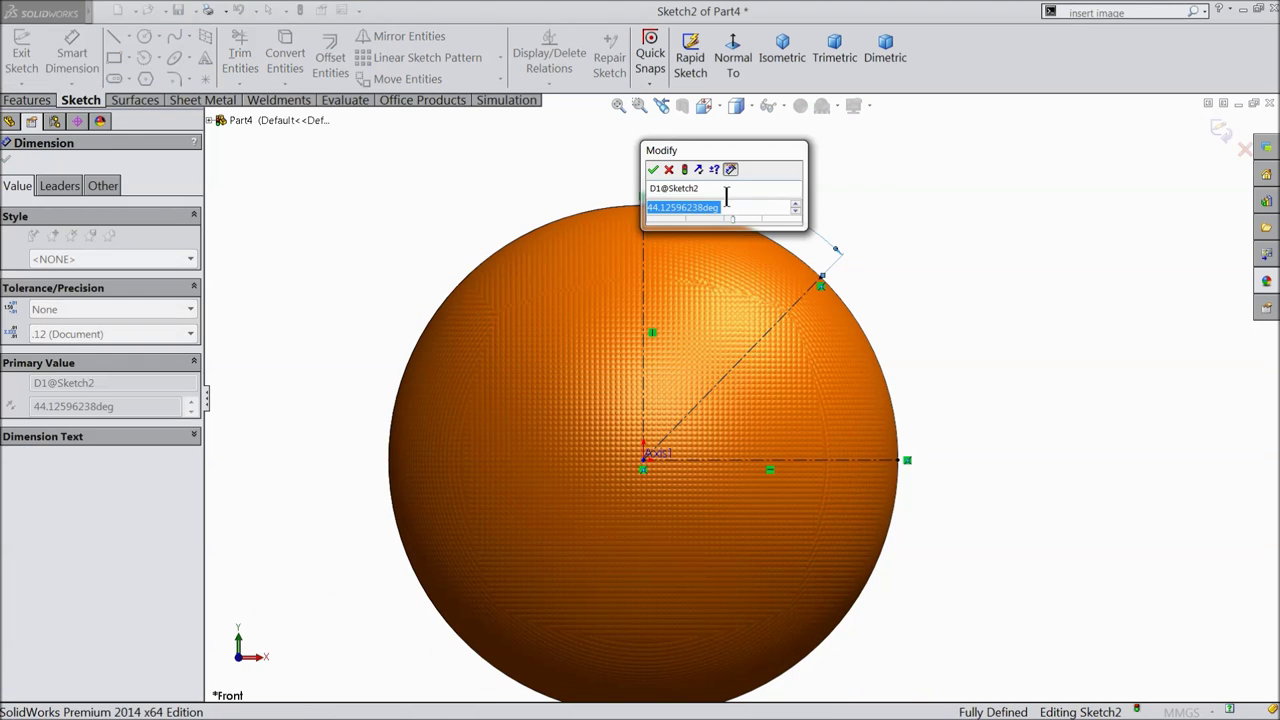
type("45")
left_click(652, 170)
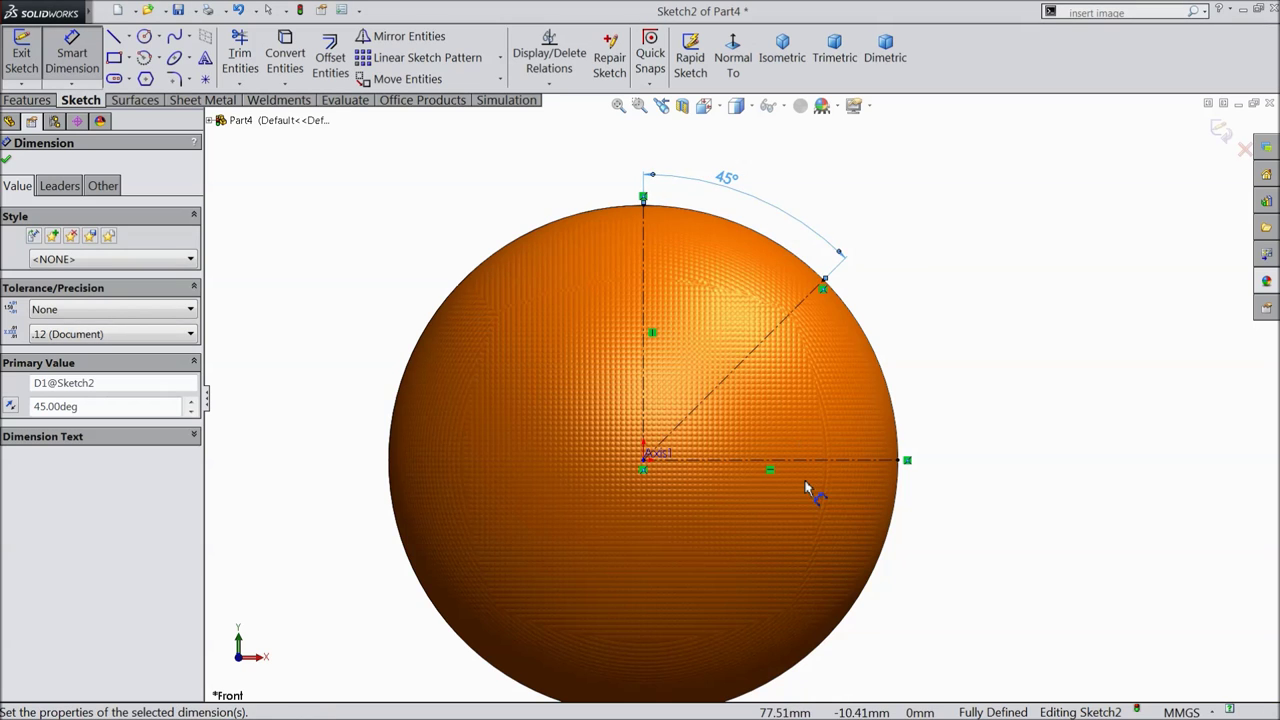
scroll(805, 490, "down", 2)
left_click(118, 40)
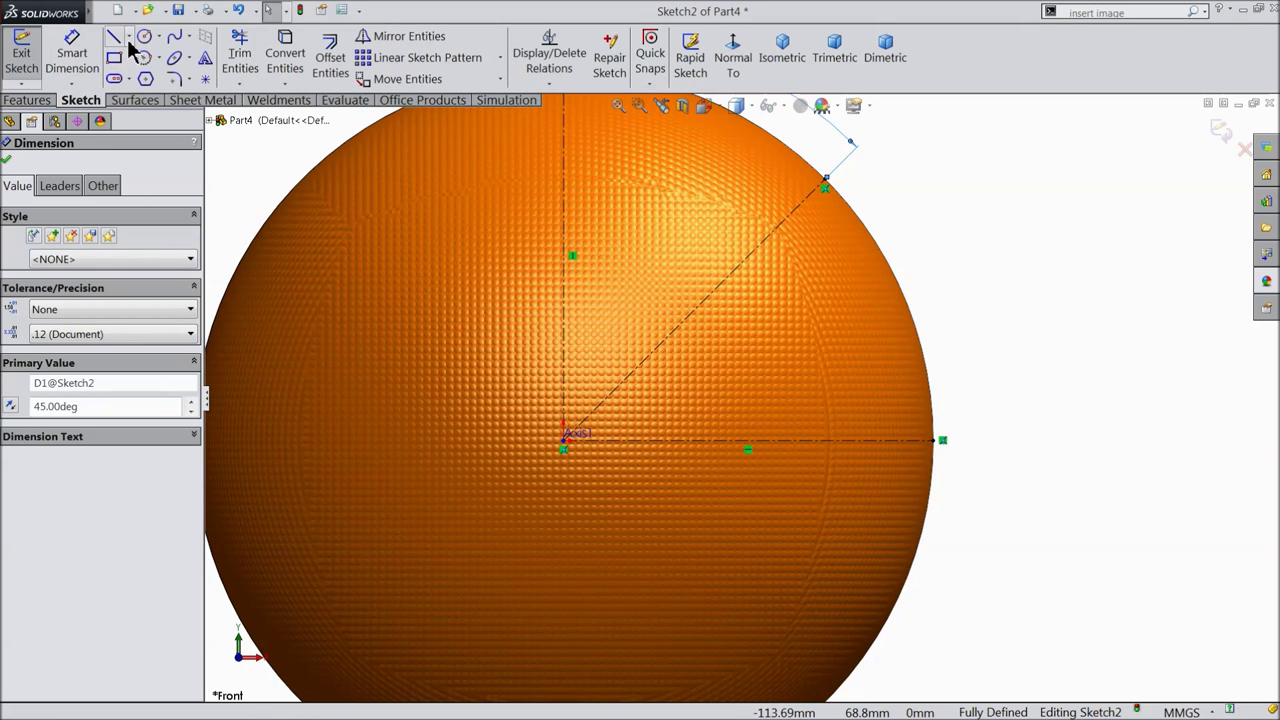
Draw a centrepoint arc centred on the horizontal centreline, starting at the diagonal line.
left_click(158, 57)
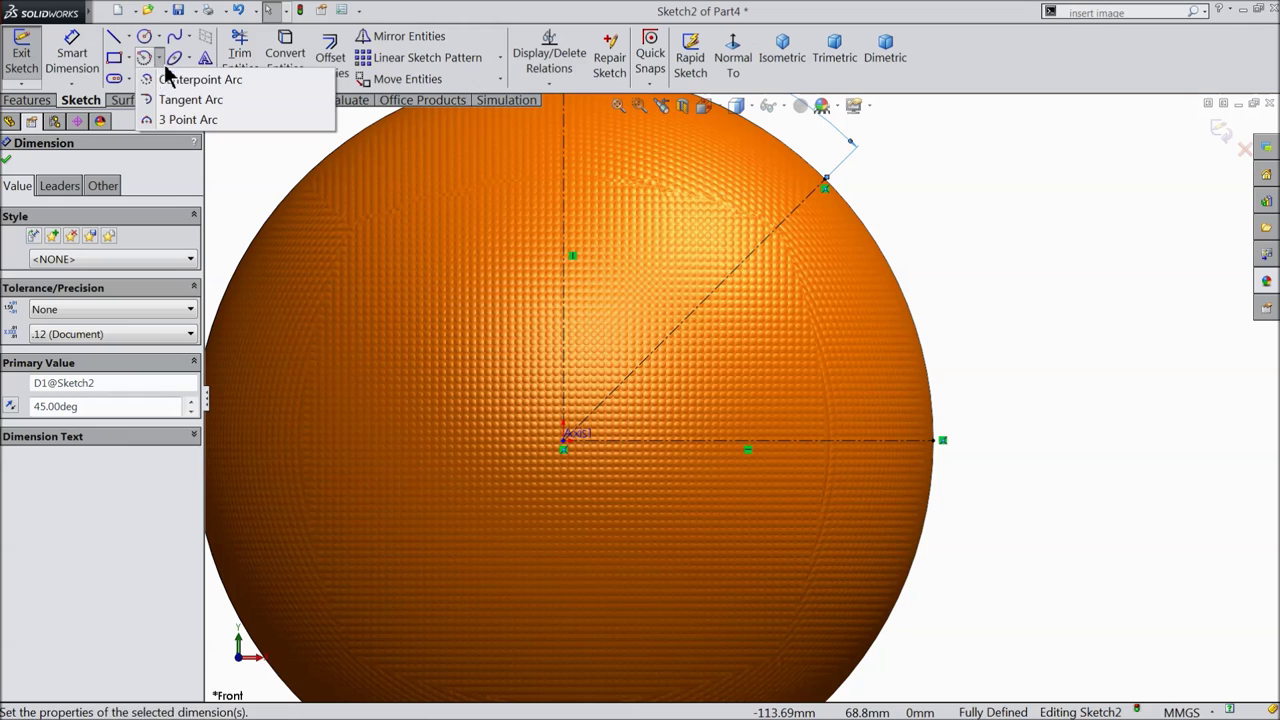
left_click(189, 88)
scroll(751, 434, "down", 2)
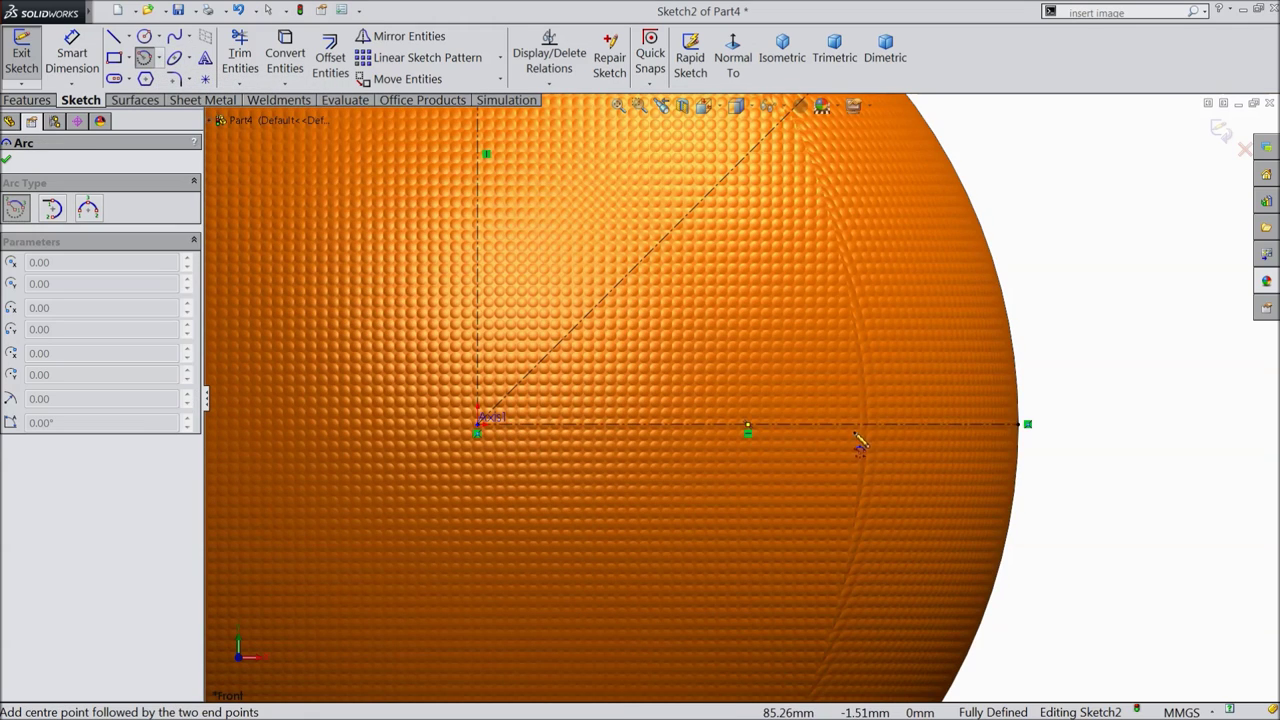
left_click(856, 425)
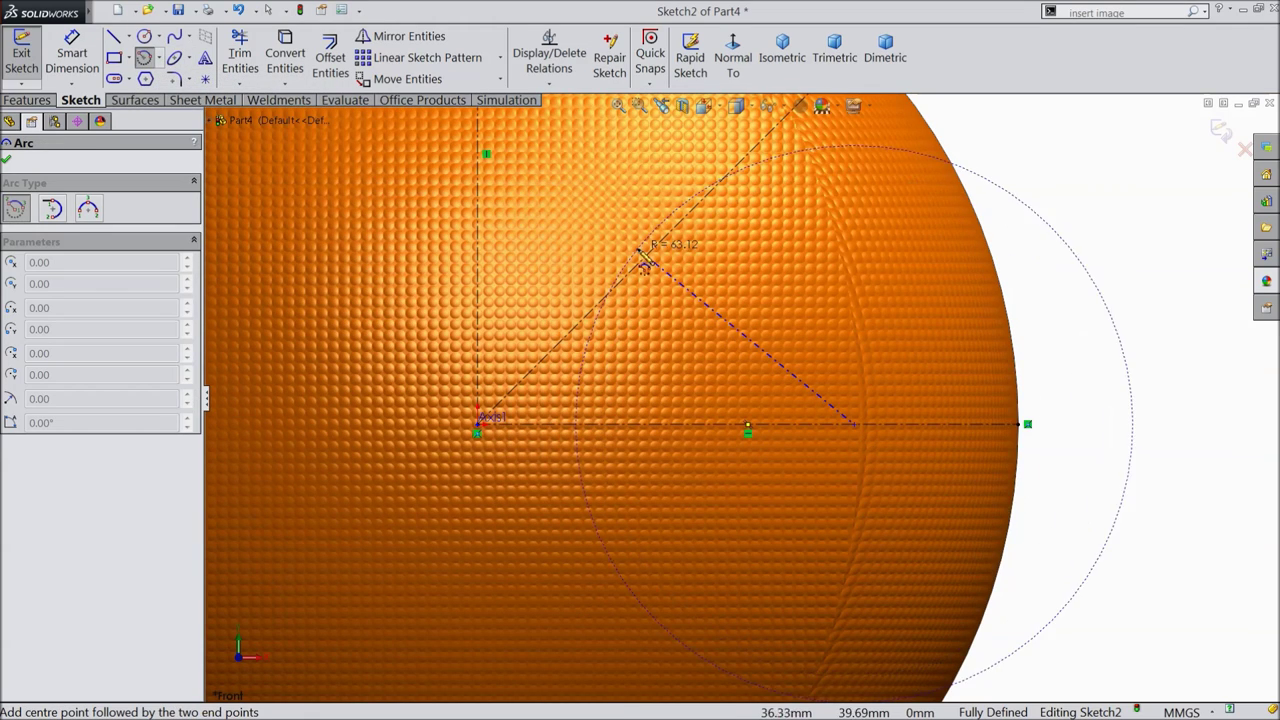
left_click(646, 260)
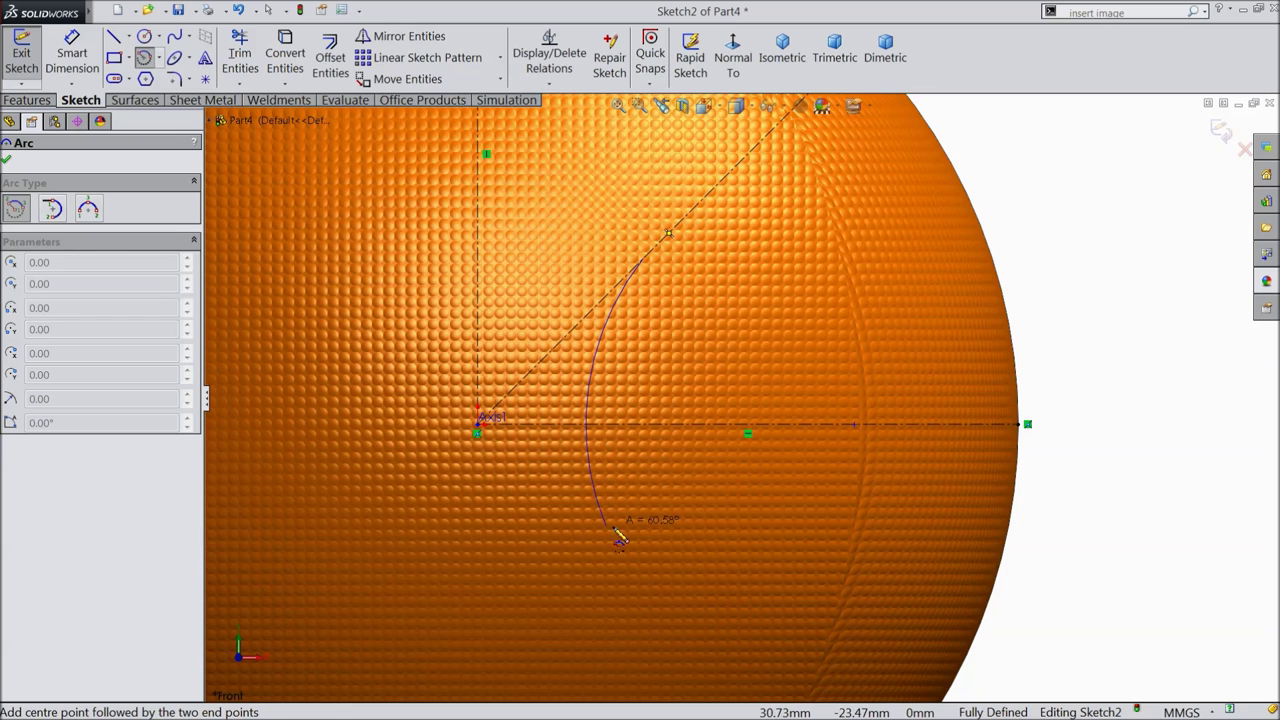
left_click(657, 608)
right_click(845, 128)
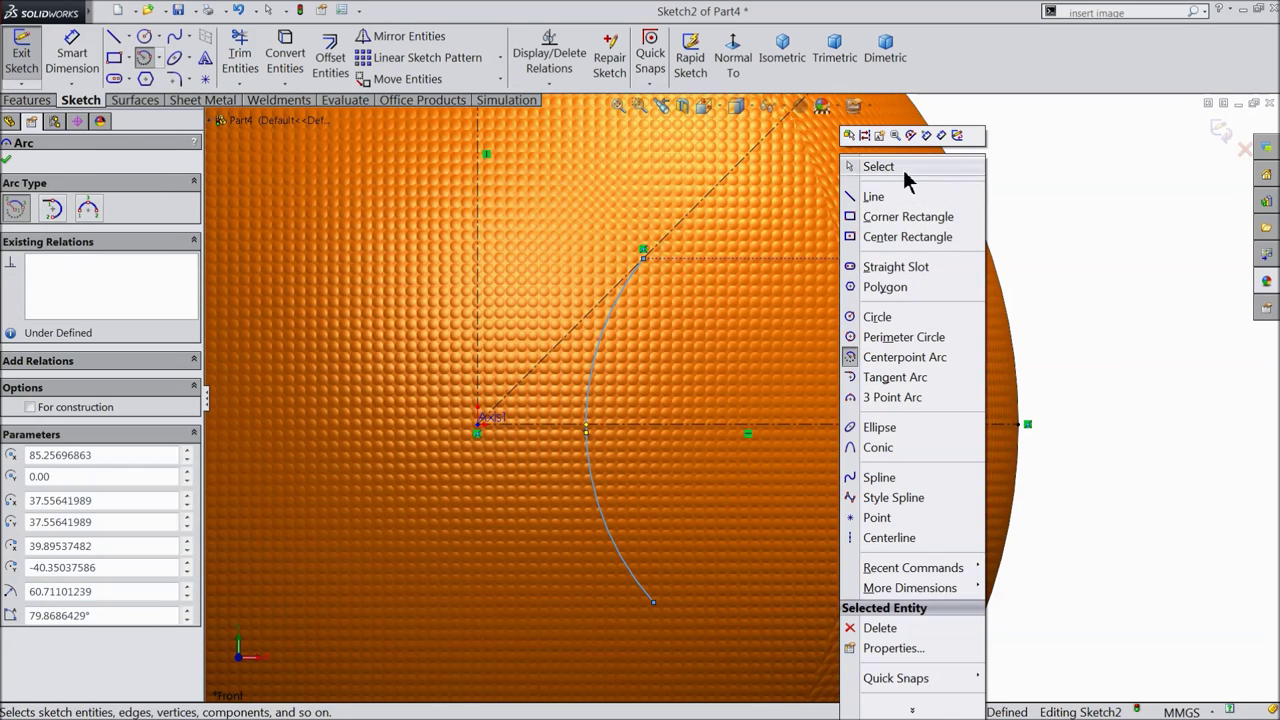
left_click(900, 168)
scroll(752, 395, "up", 2)
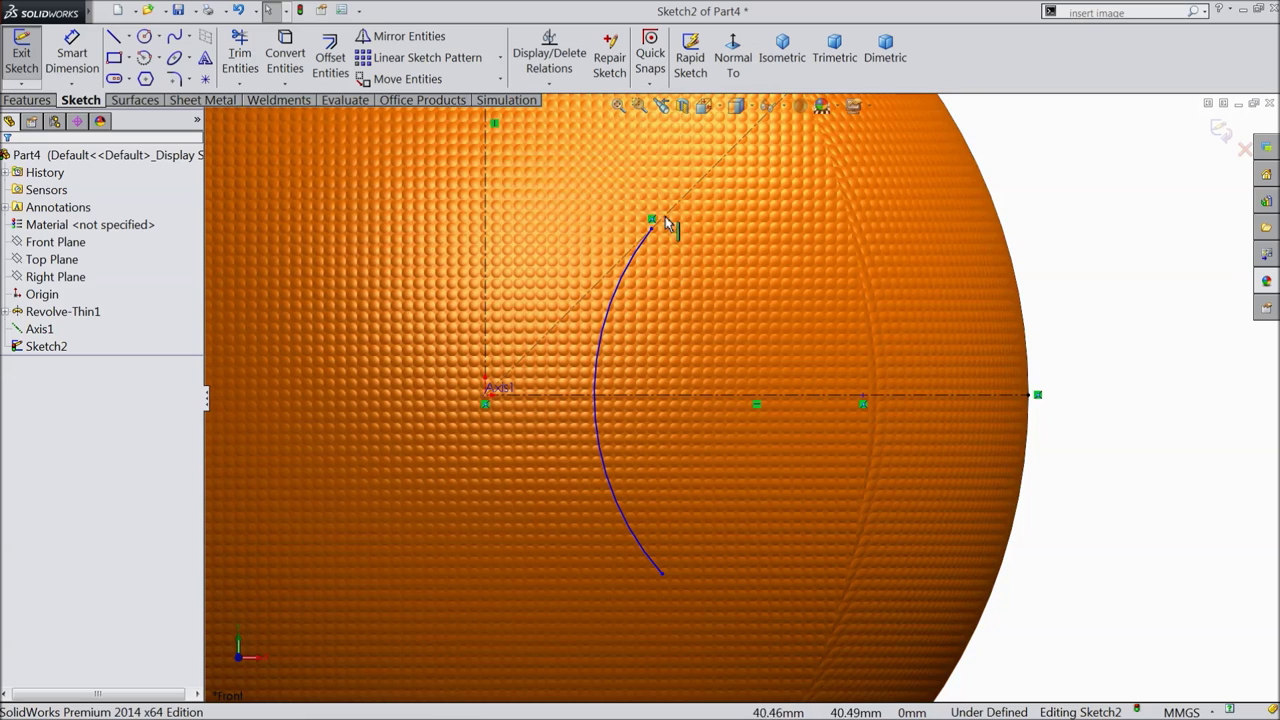
Make the arc's two endpoints symmetric about the horizontal centreline.
left_click(651, 230)
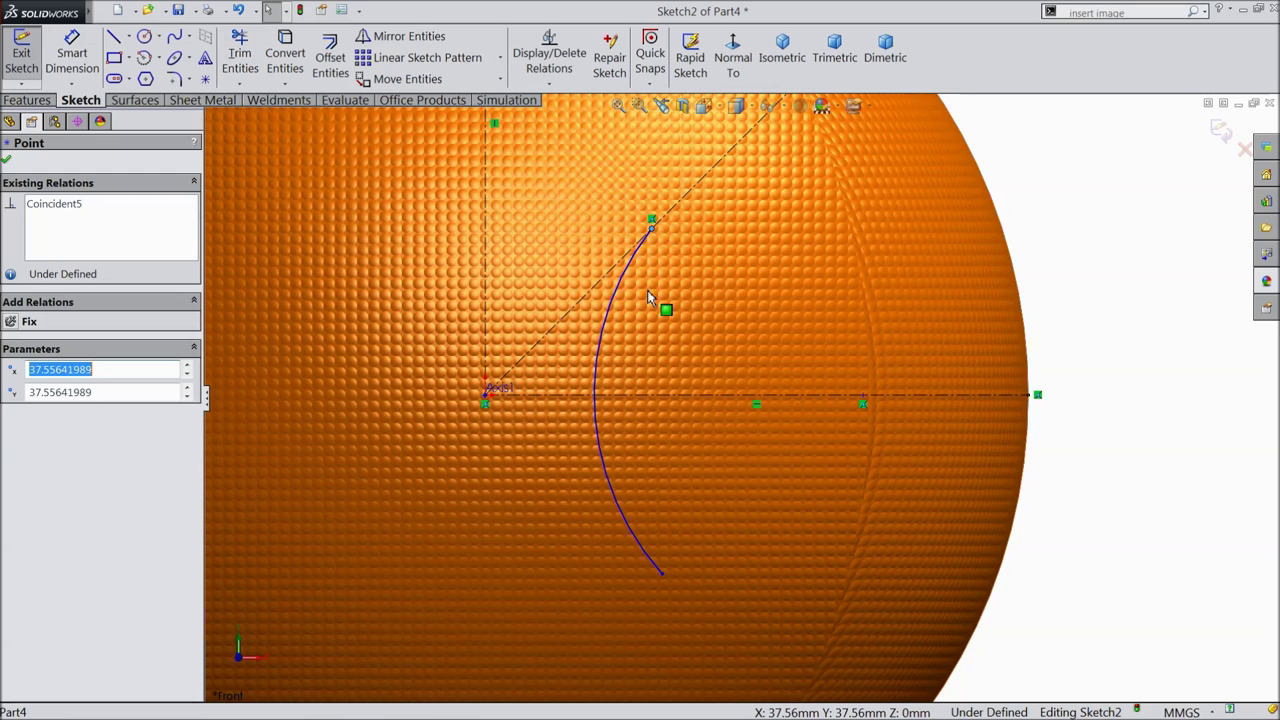
left_click(661, 576, "ctrl")
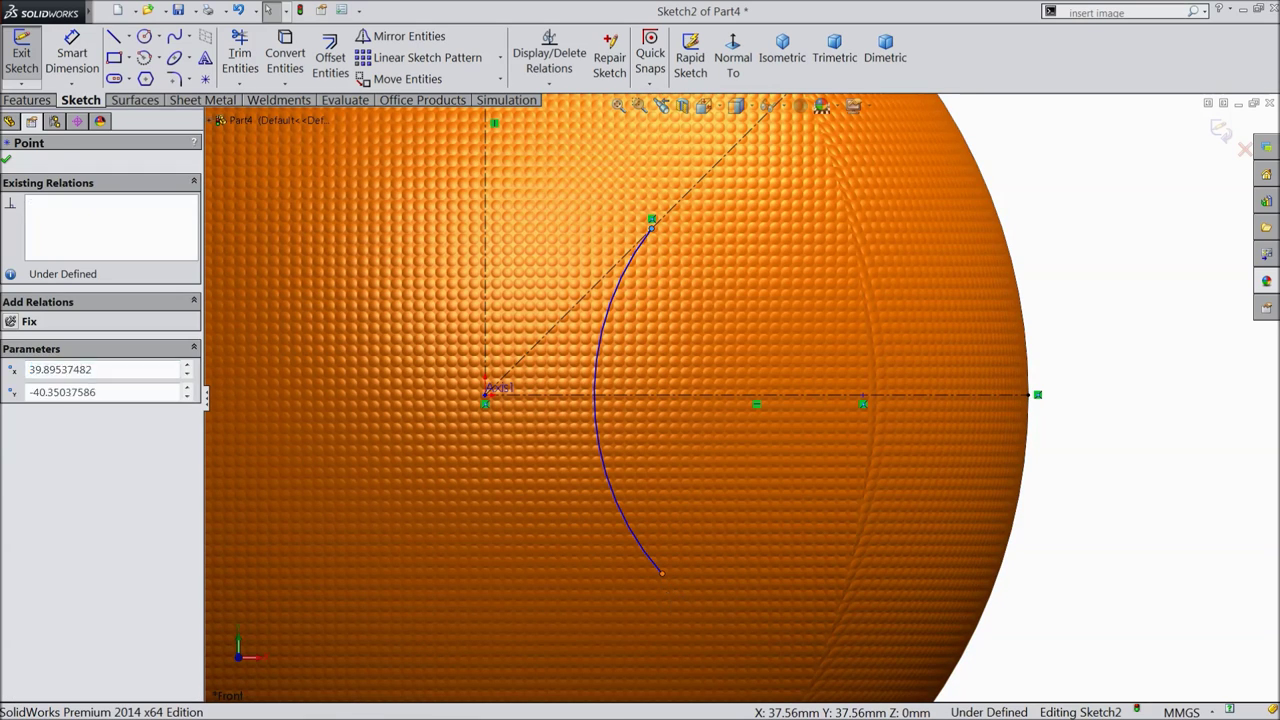
left_click(695, 396, "ctrl")
left_click(731, 346)
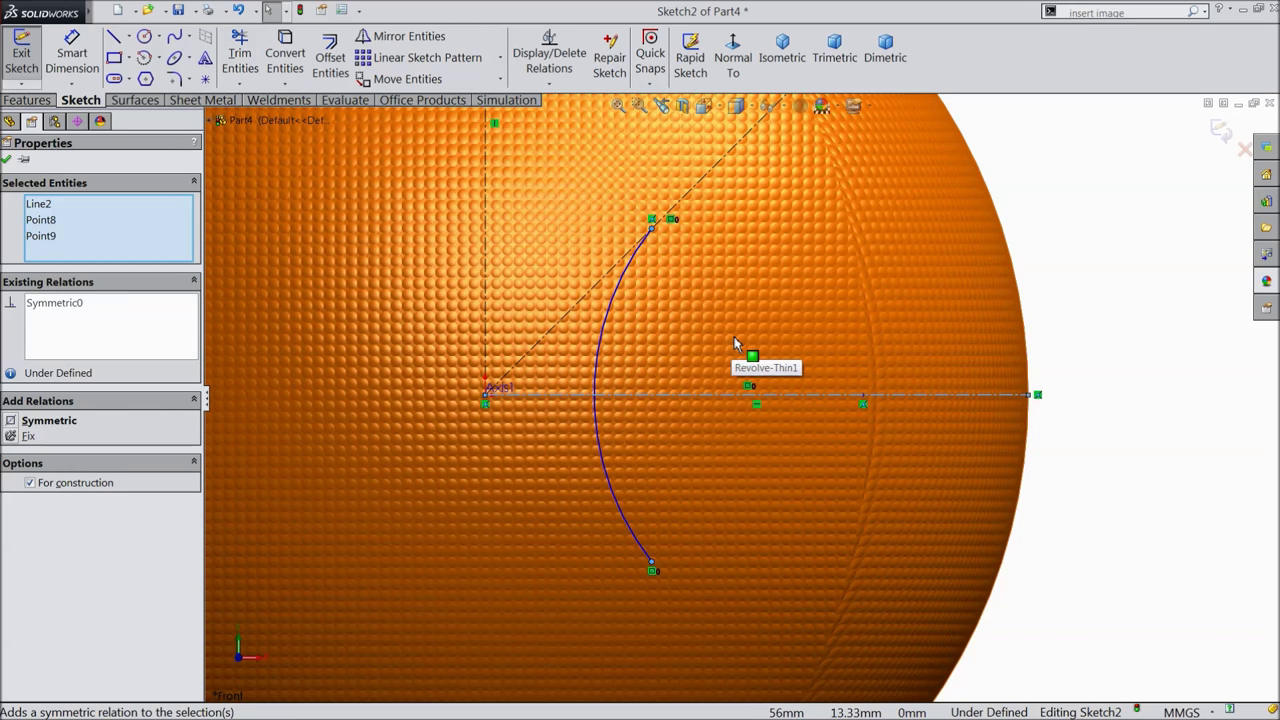
left_click(7, 159)
left_click(114, 36)
Draw a straight line from the seam arc's upper end out to the sphere's edge.
scroll(648, 285, "up", 3)
scroll(705, 338, "down", 2)
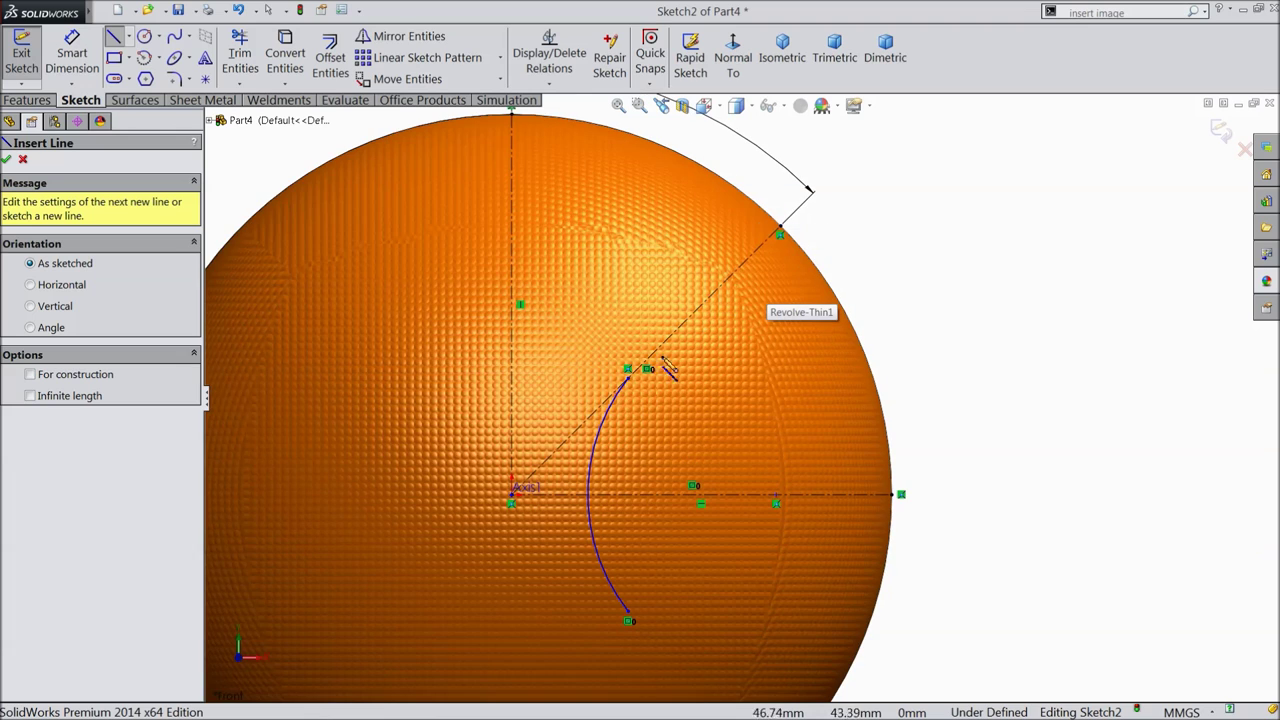
left_click(628, 371)
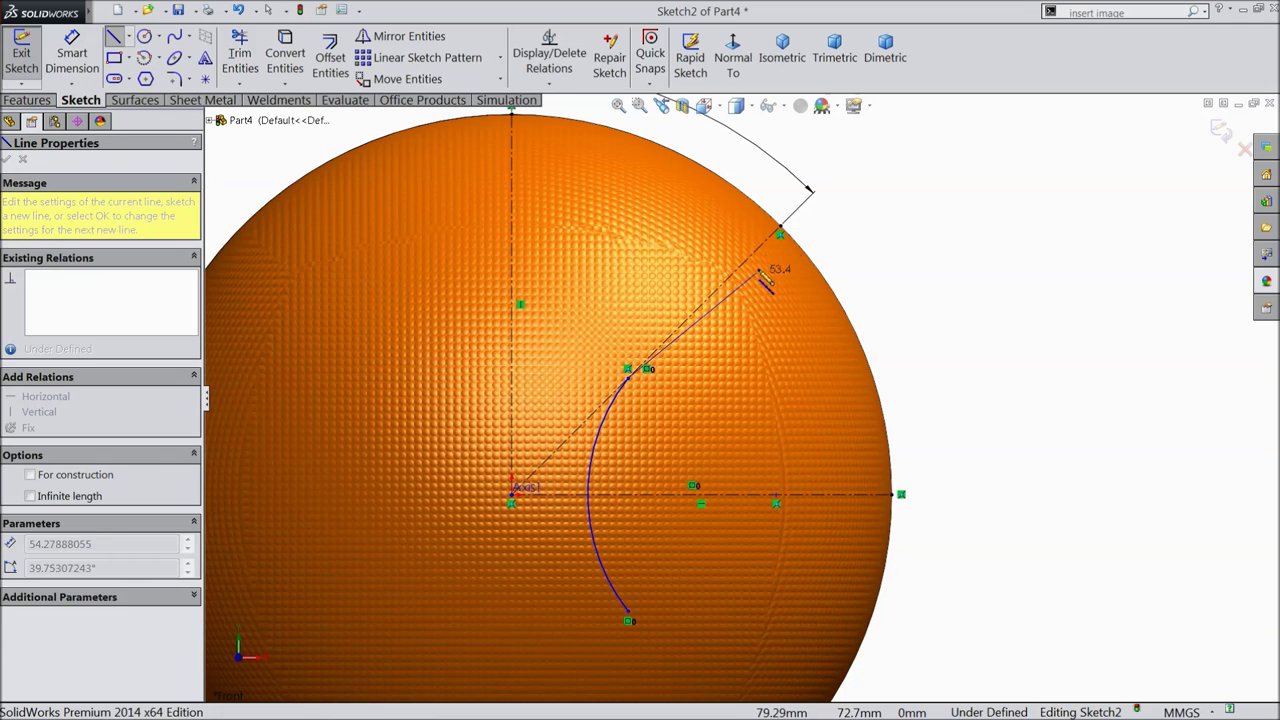
left_click(781, 234)
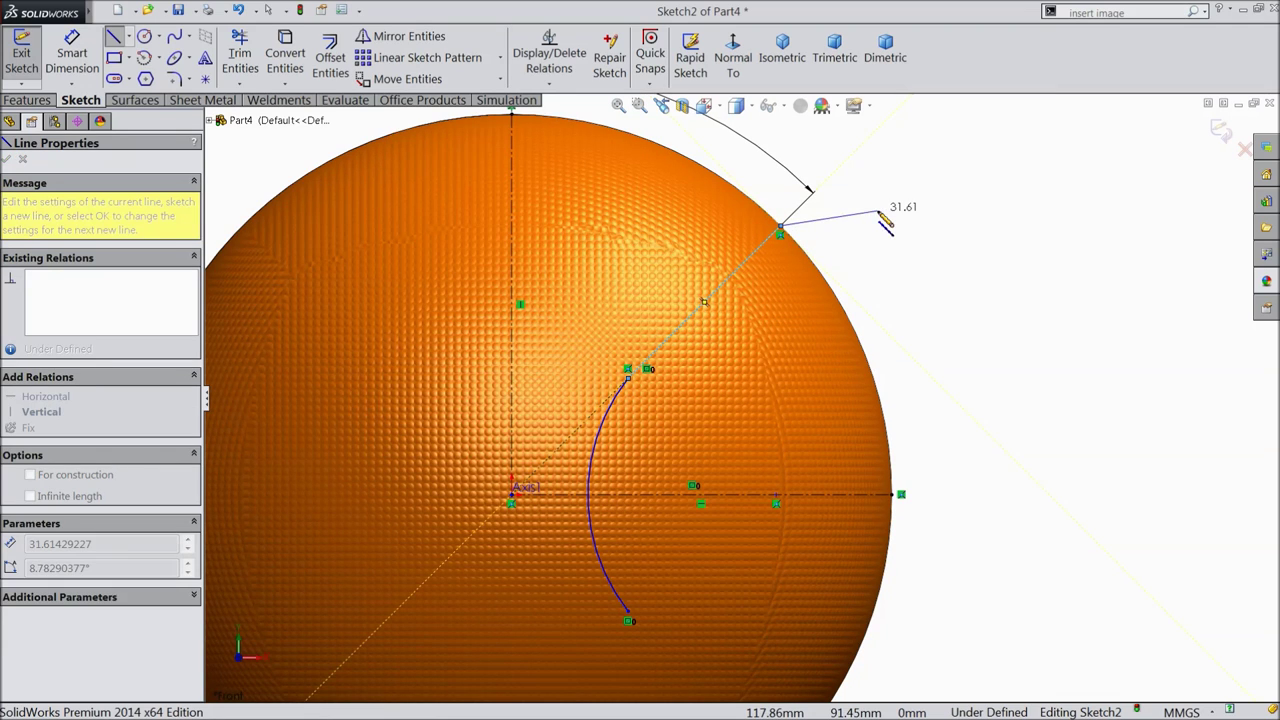
right_click(880, 112)
left_click(915, 122)
Make the new straight line tangent to the seam arc.
scroll(660, 414, "down", 2)
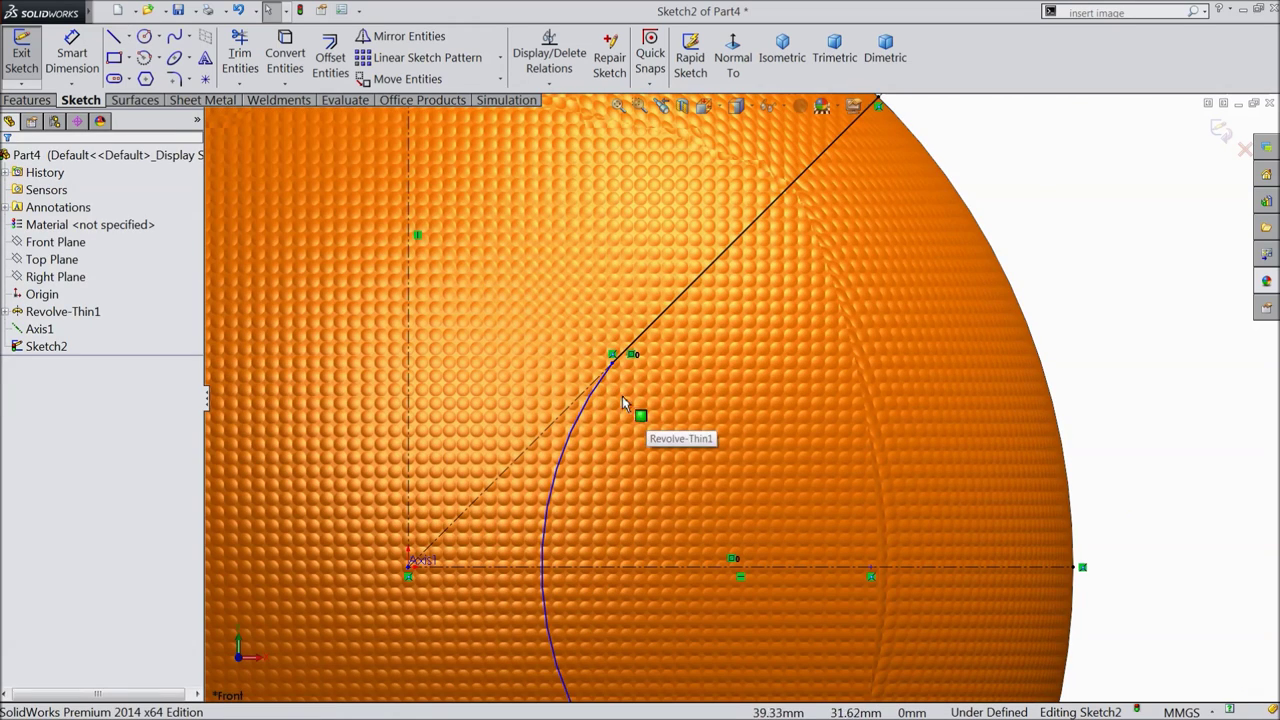
left_click(610, 391)
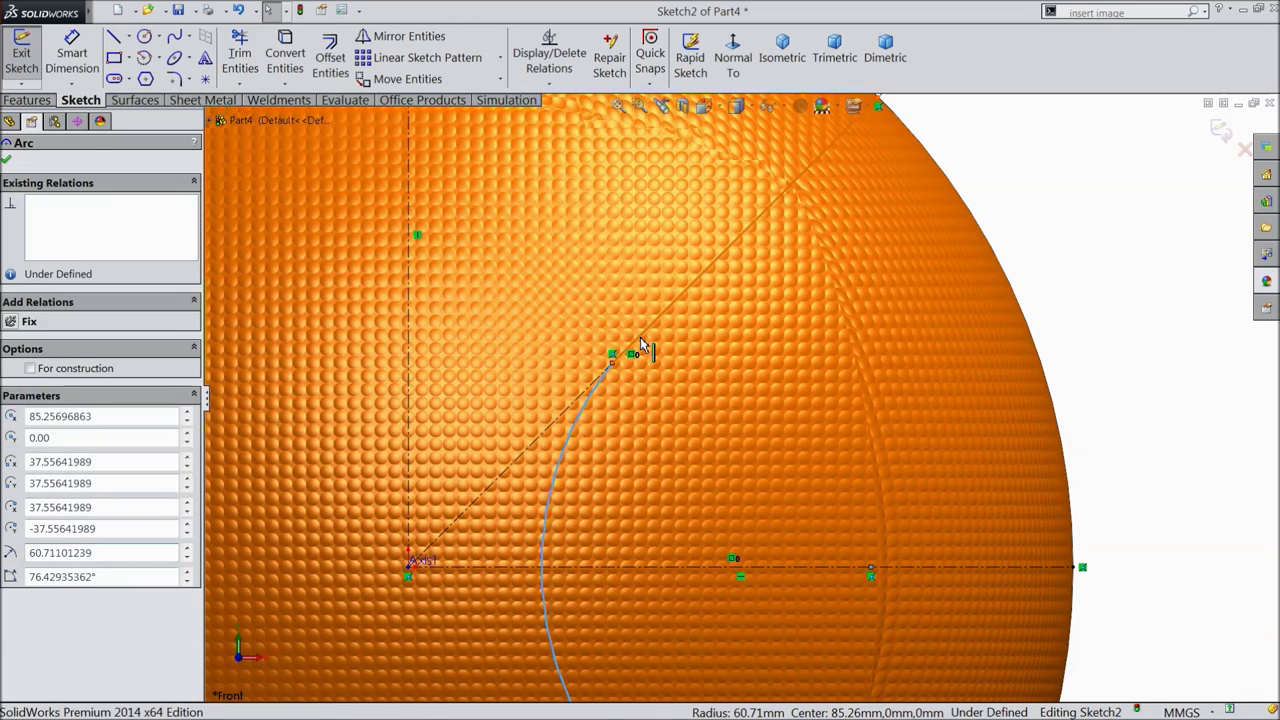
left_click(640, 333, "ctrl")
left_click(683, 292)
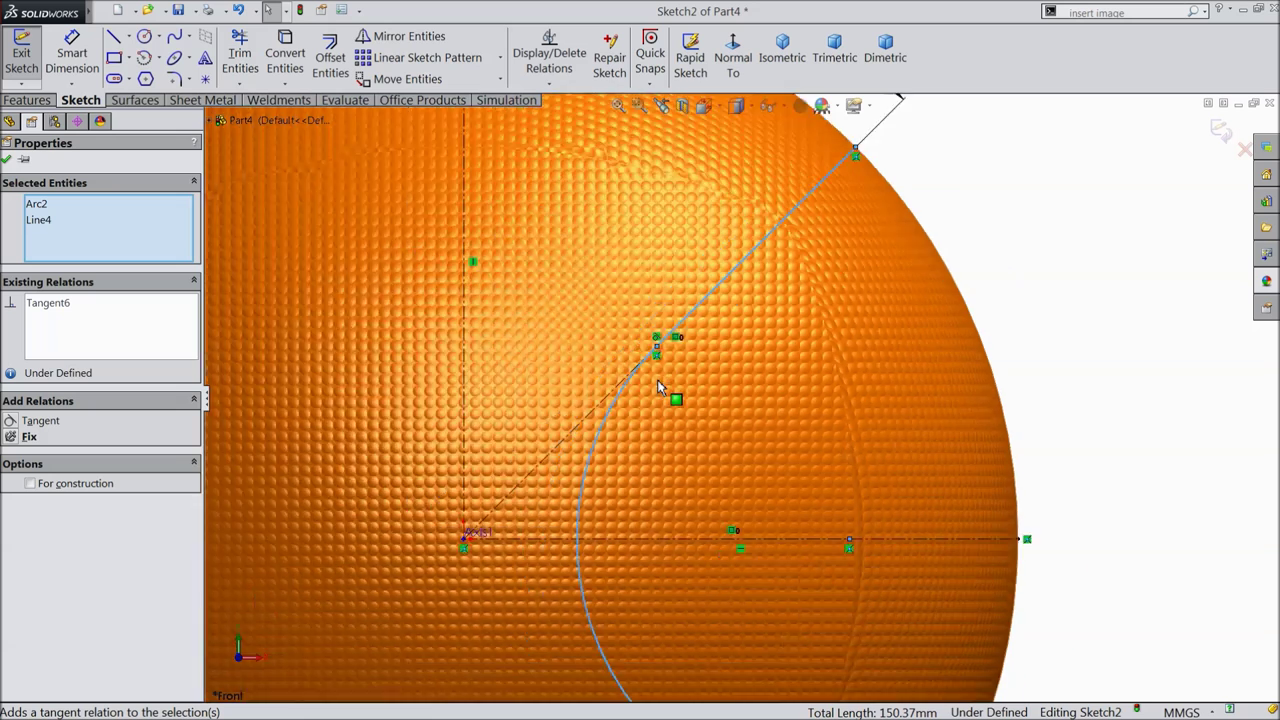
scroll(618, 447, "up", 3)
scroll(738, 502, "down", 1)
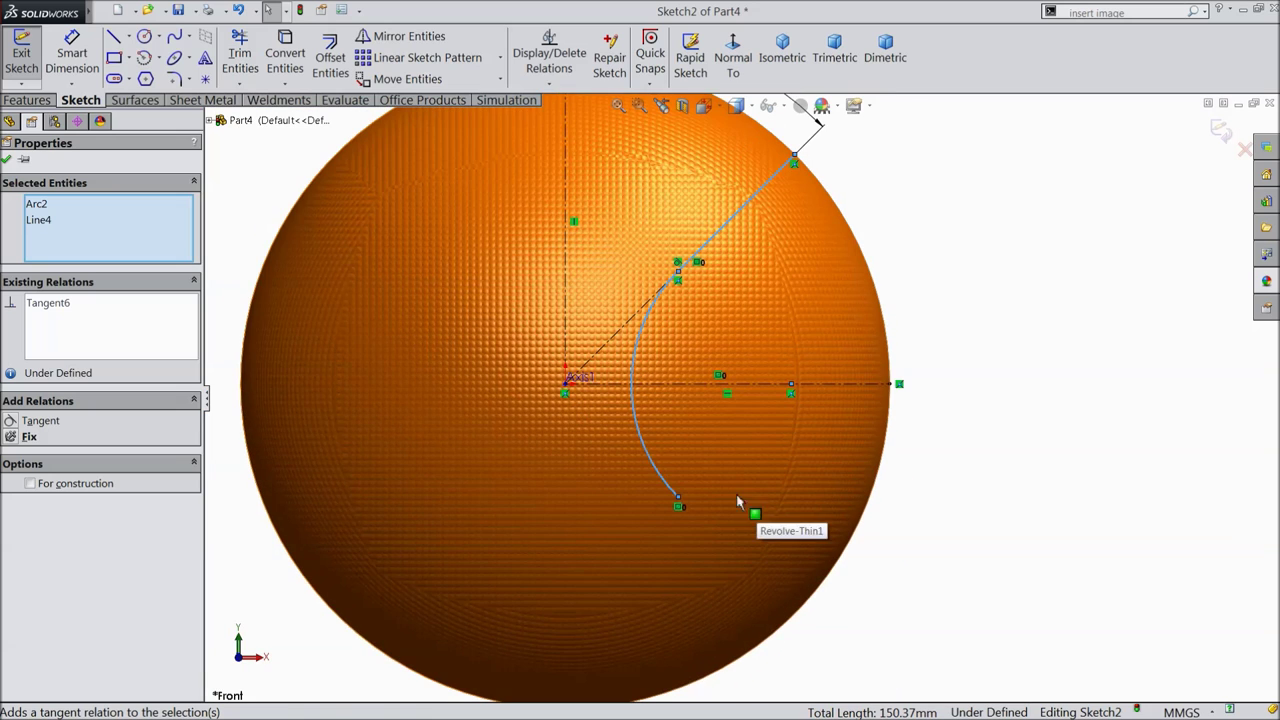
left_click(6, 161)
left_click(400, 36)
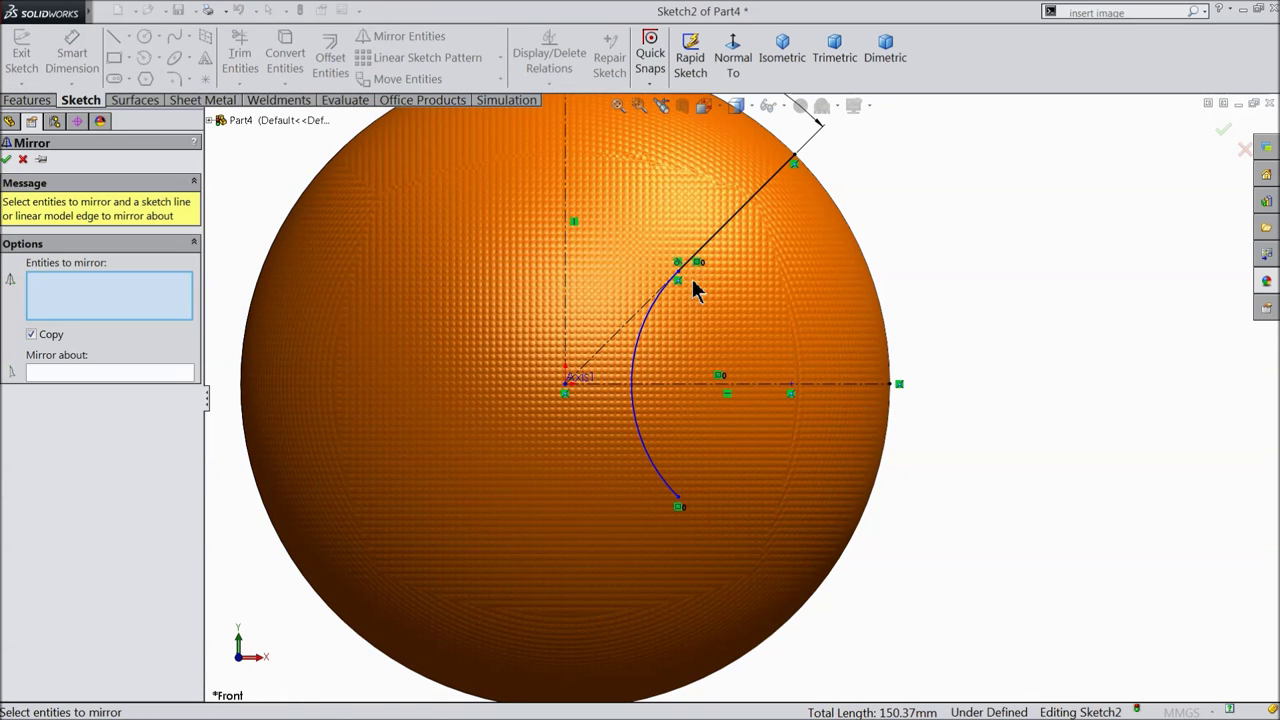
Mirror the upper tangent line about the horizontal centreline onto the arc's lower end.
left_click(715, 238)
left_click(148, 371)
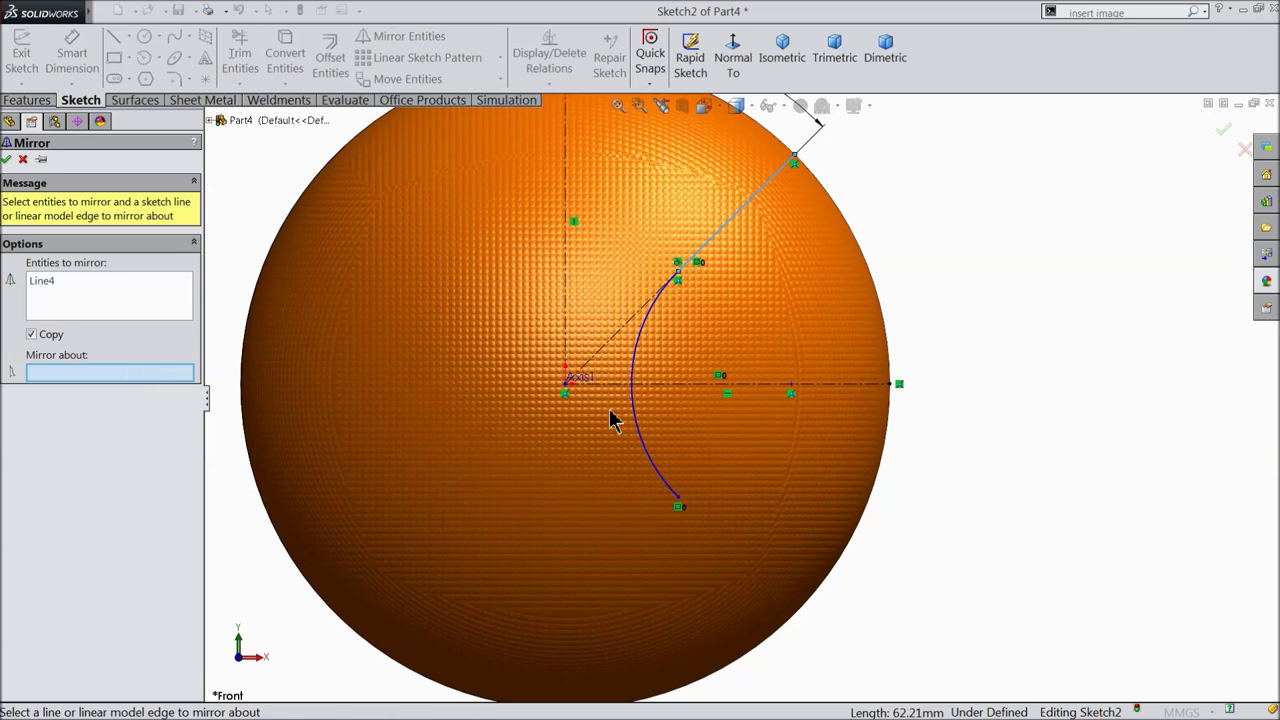
left_click(676, 386)
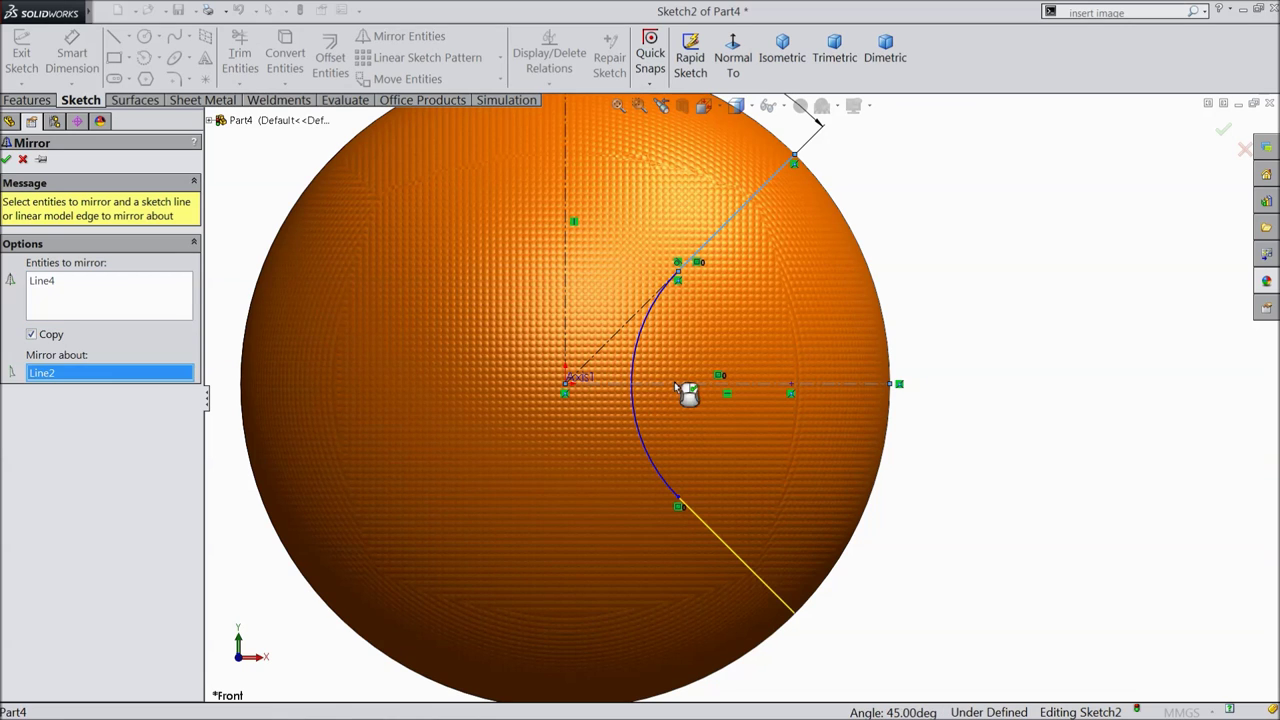
left_click(8, 160)
scroll(591, 360, "up", 3)
scroll(678, 374, "down", 3)
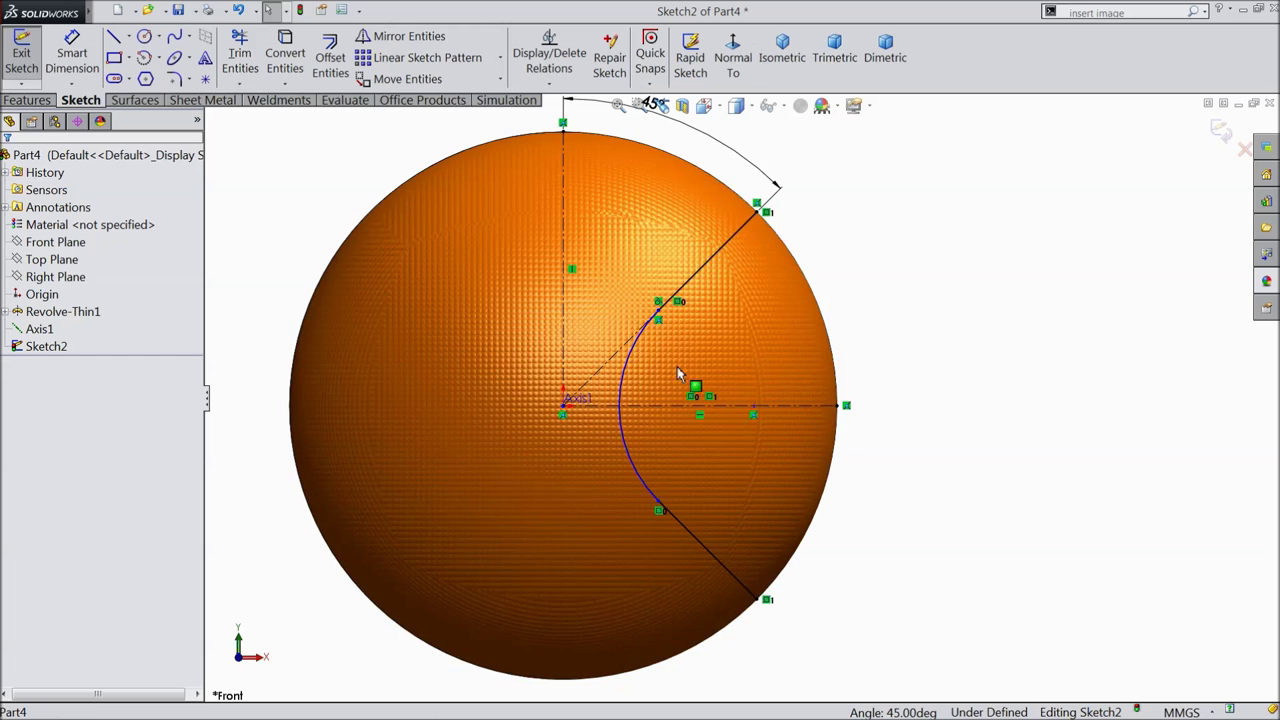
left_click(205, 82)
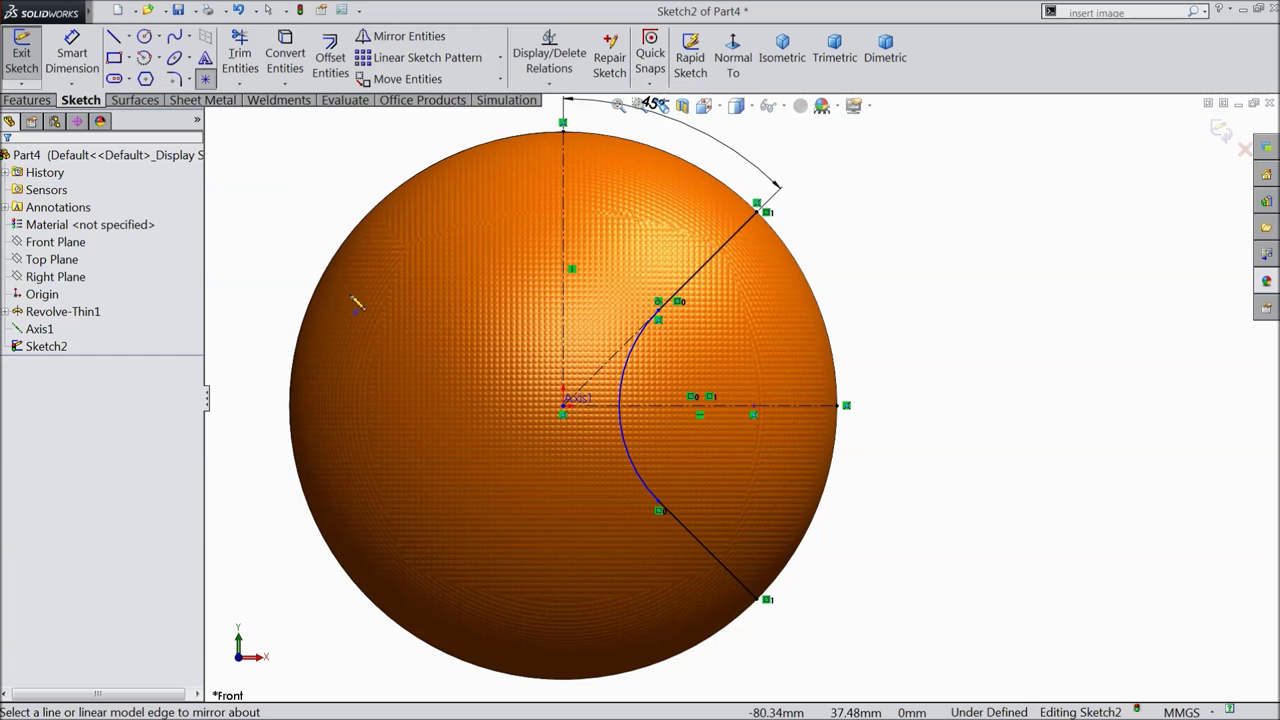
Dimension the arc's crossing point on the centreline 30 mm from the origin.
scroll(560, 395, "down", 3)
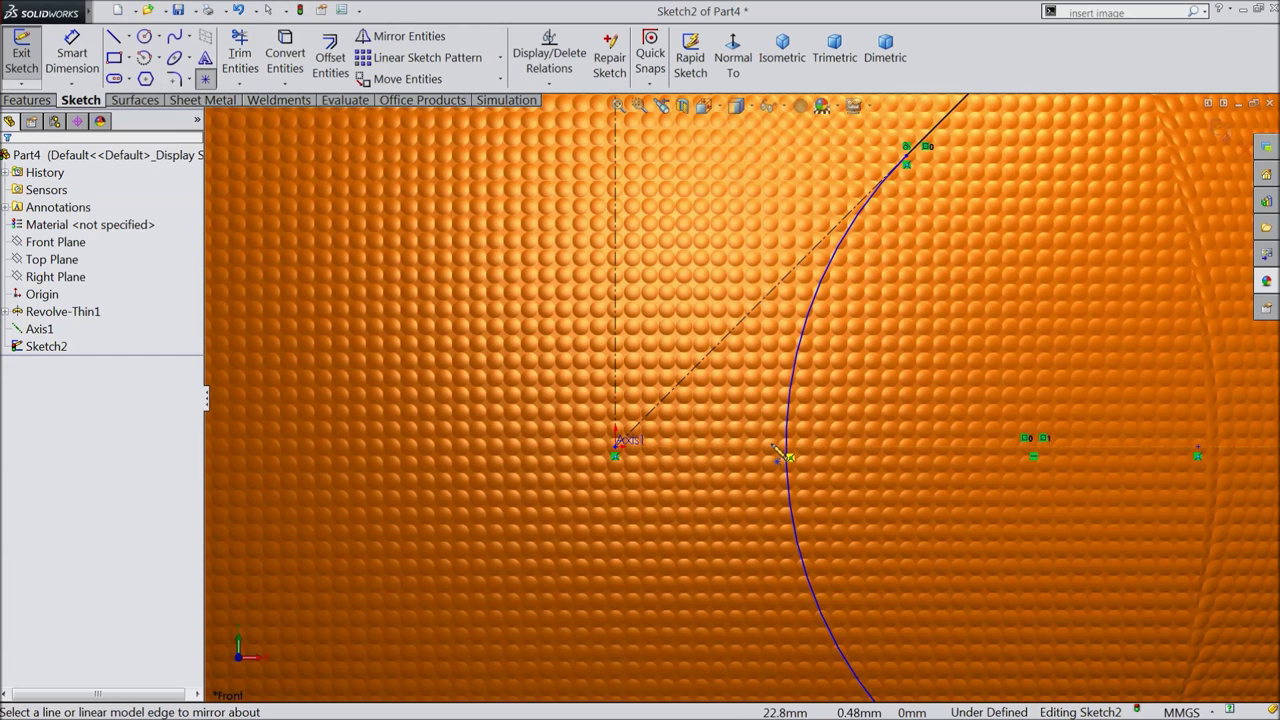
left_click(771, 455)
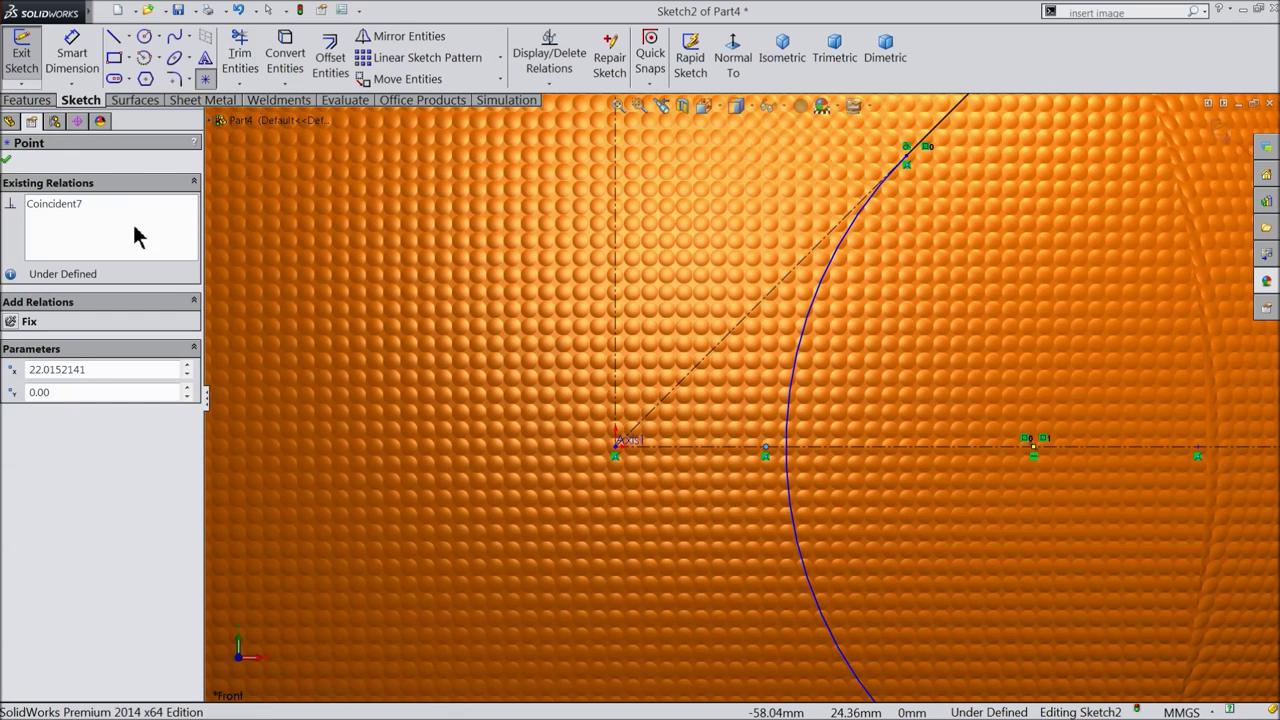
left_click(72, 52)
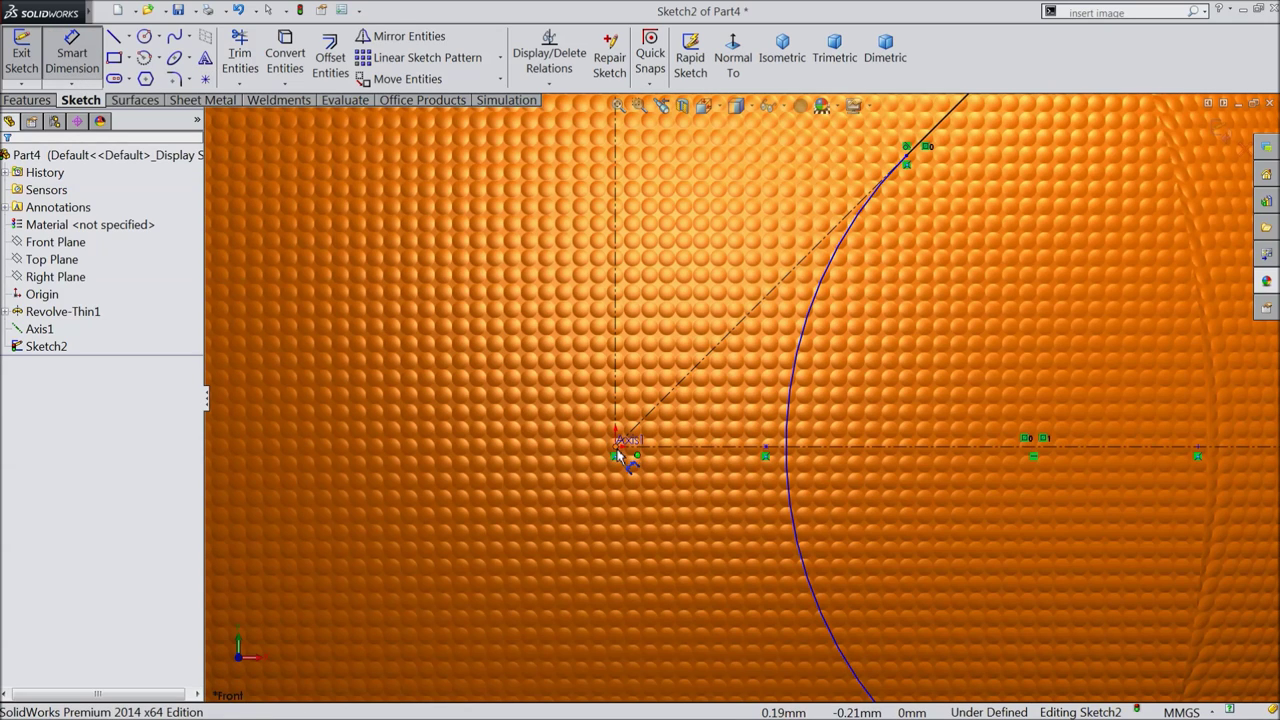
left_click(616, 456)
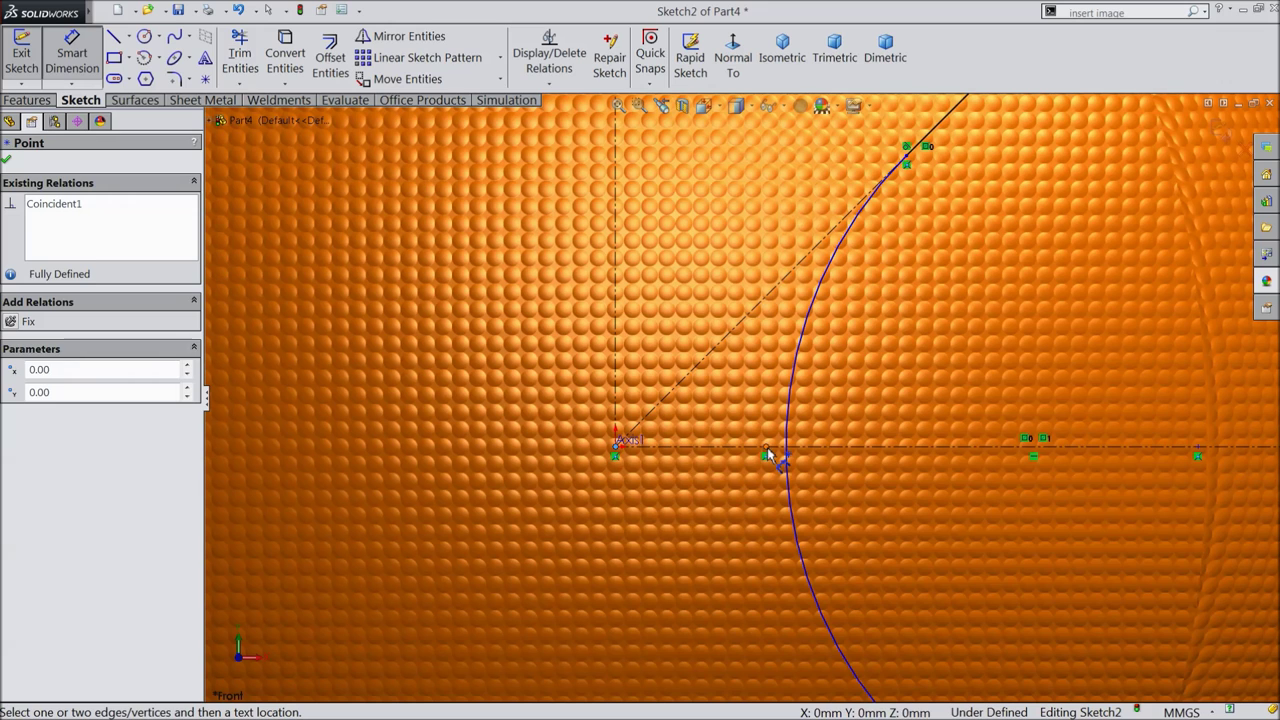
left_click(768, 455)
left_click(700, 480)
type("30")
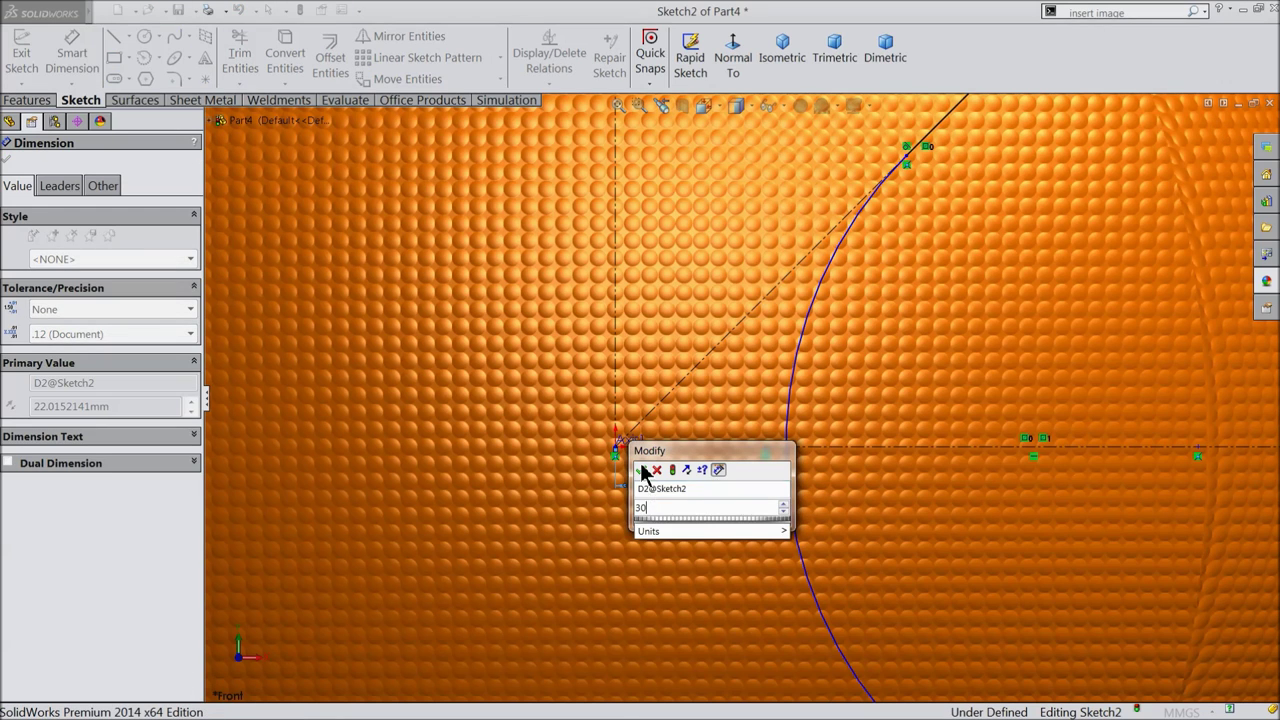
left_click(642, 470)
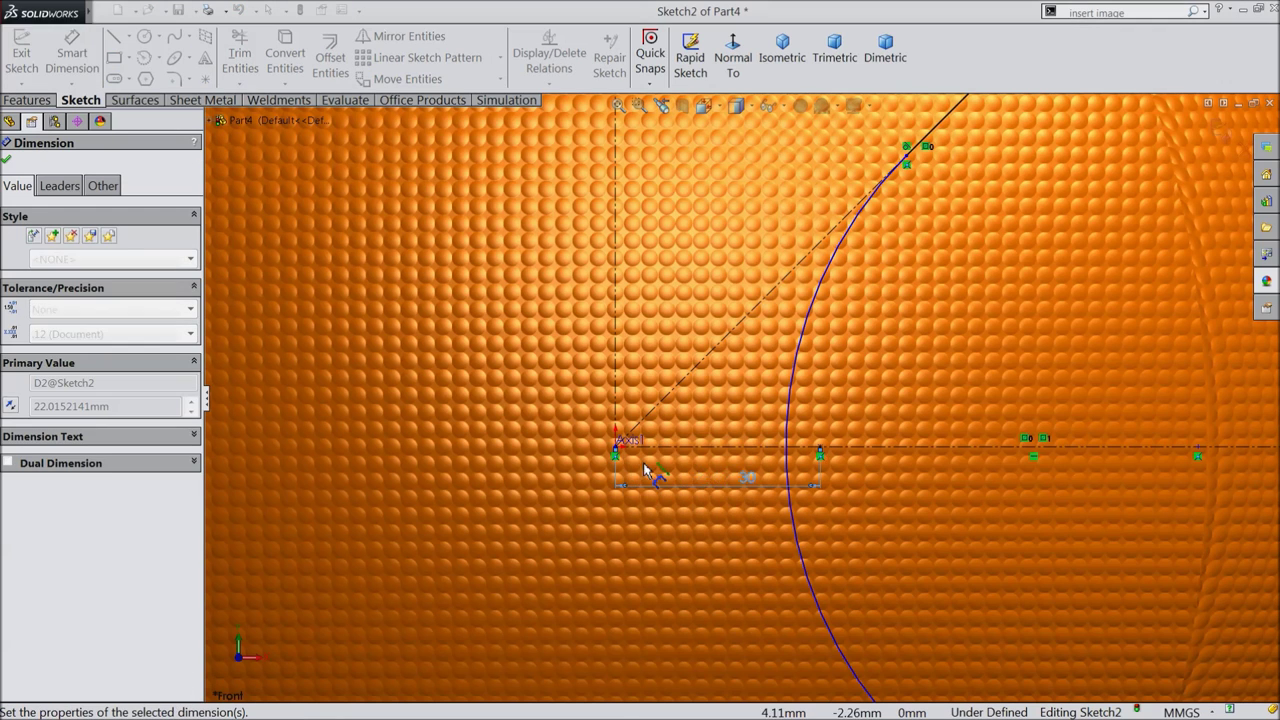
left_click(7, 160)
Make the seam arc coincident with the 30 mm point, fit the view, and exit Sketch2.
scroll(741, 408, "up", 5)
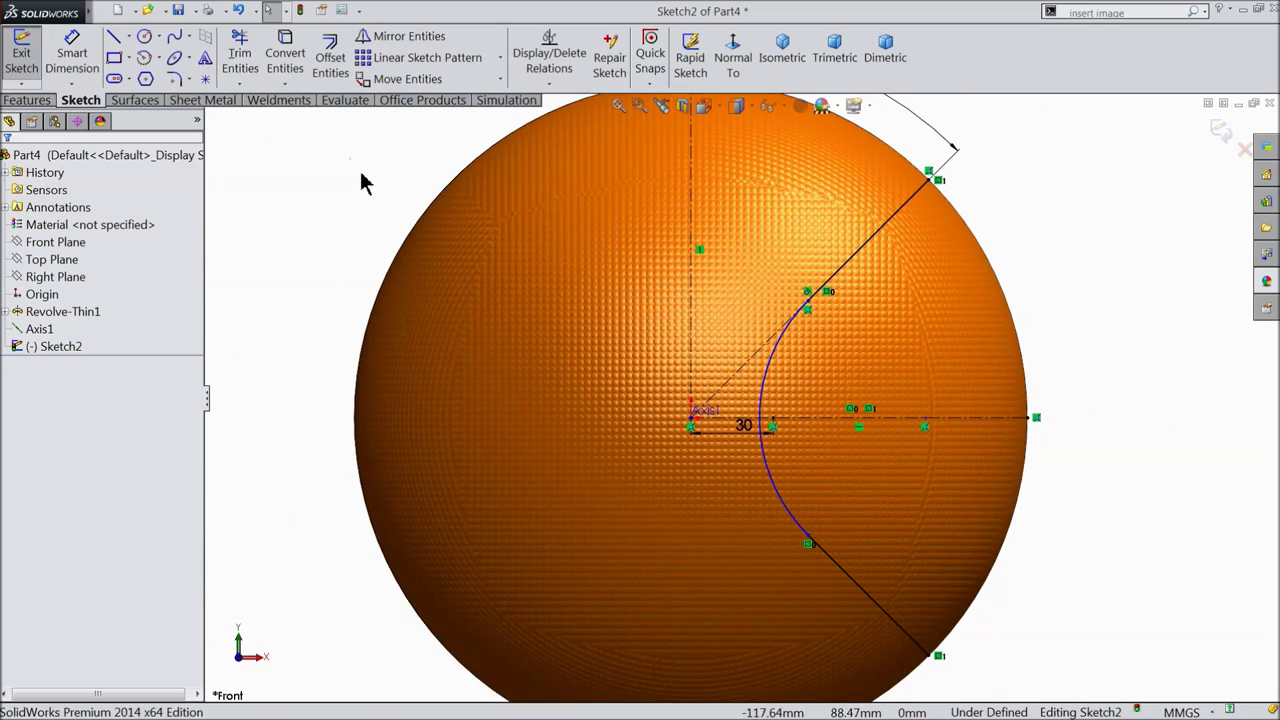
scroll(749, 428, "down", 2)
scroll(749, 428, "down", 4)
left_click(716, 381)
left_click(757, 410, "ctrl")
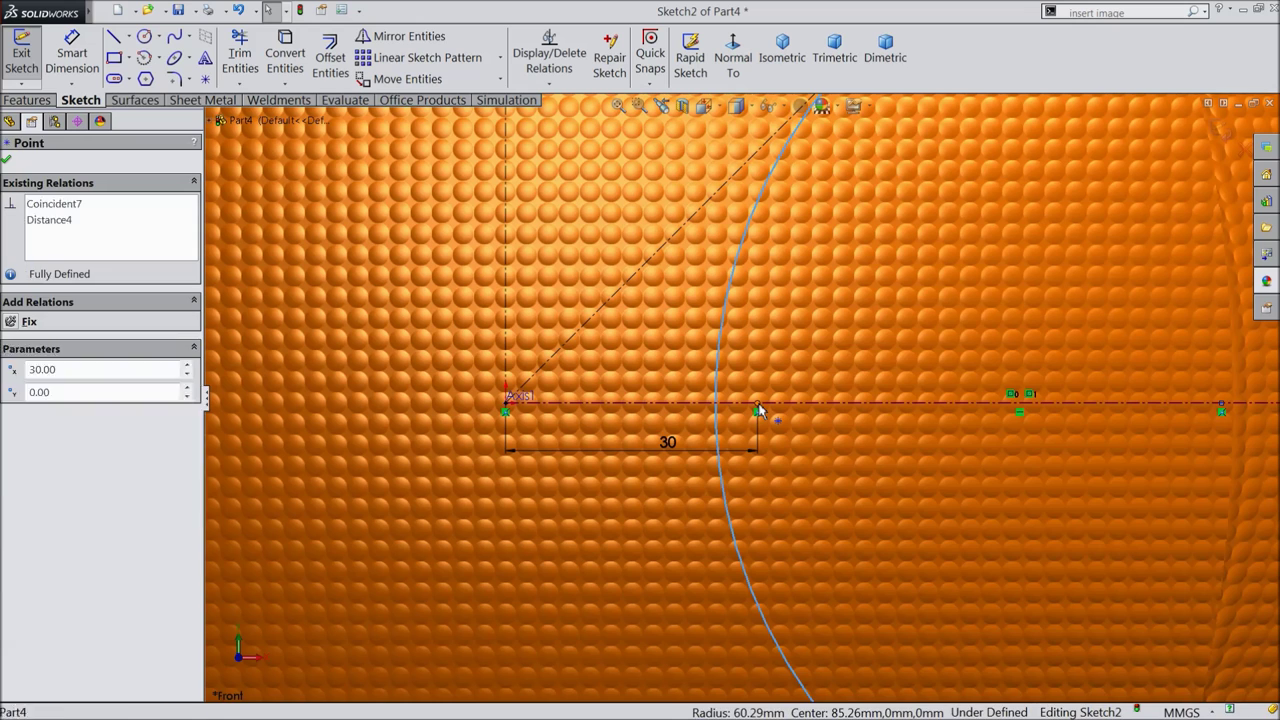
left_click(826, 348)
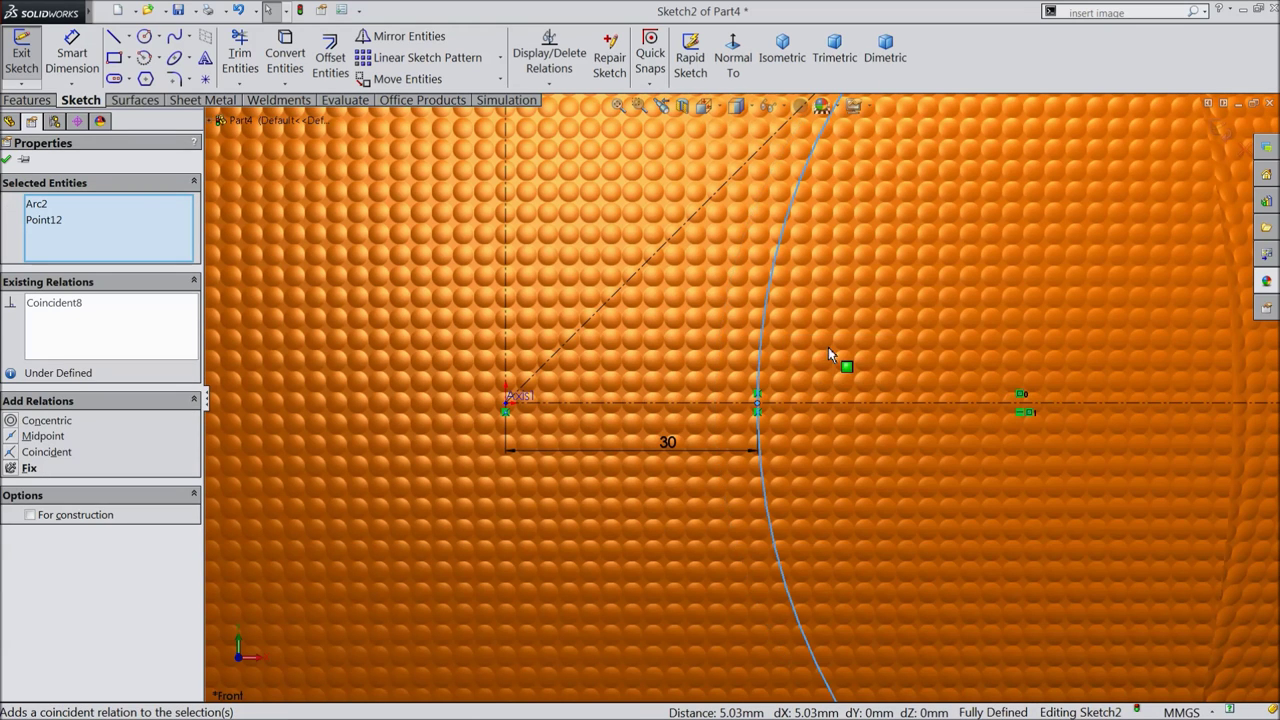
left_click(7, 160)
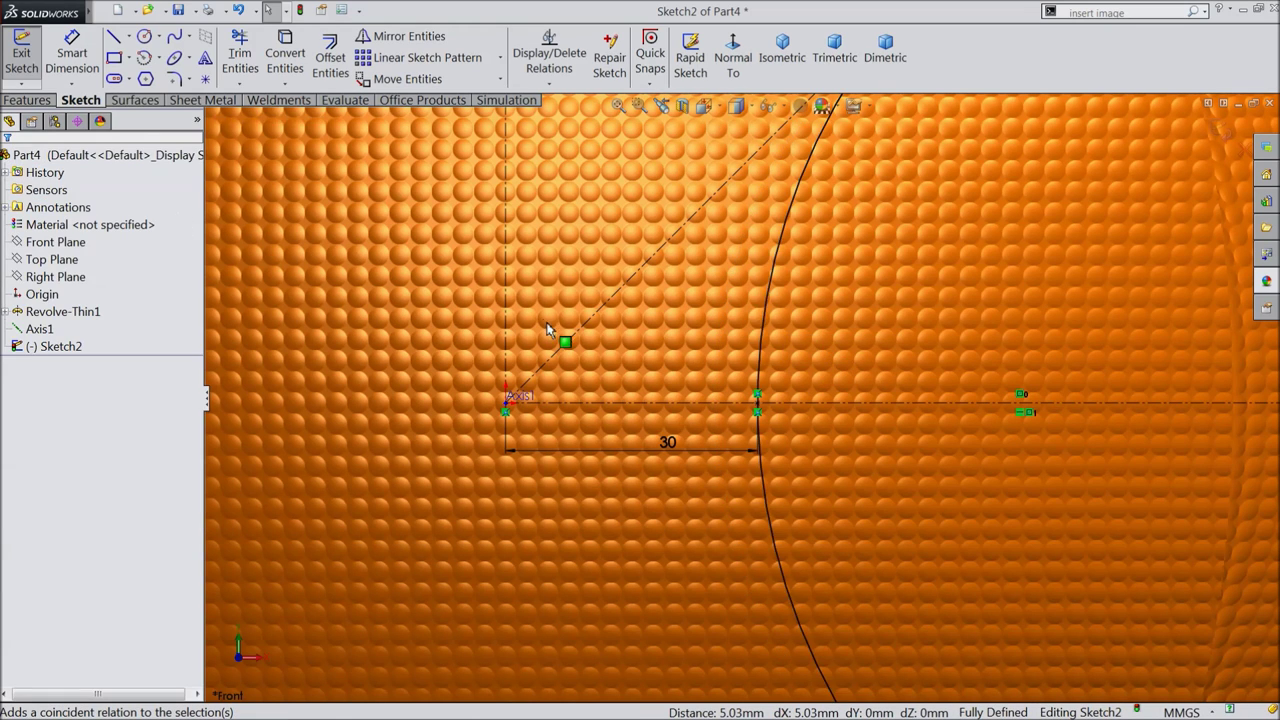
key("f")
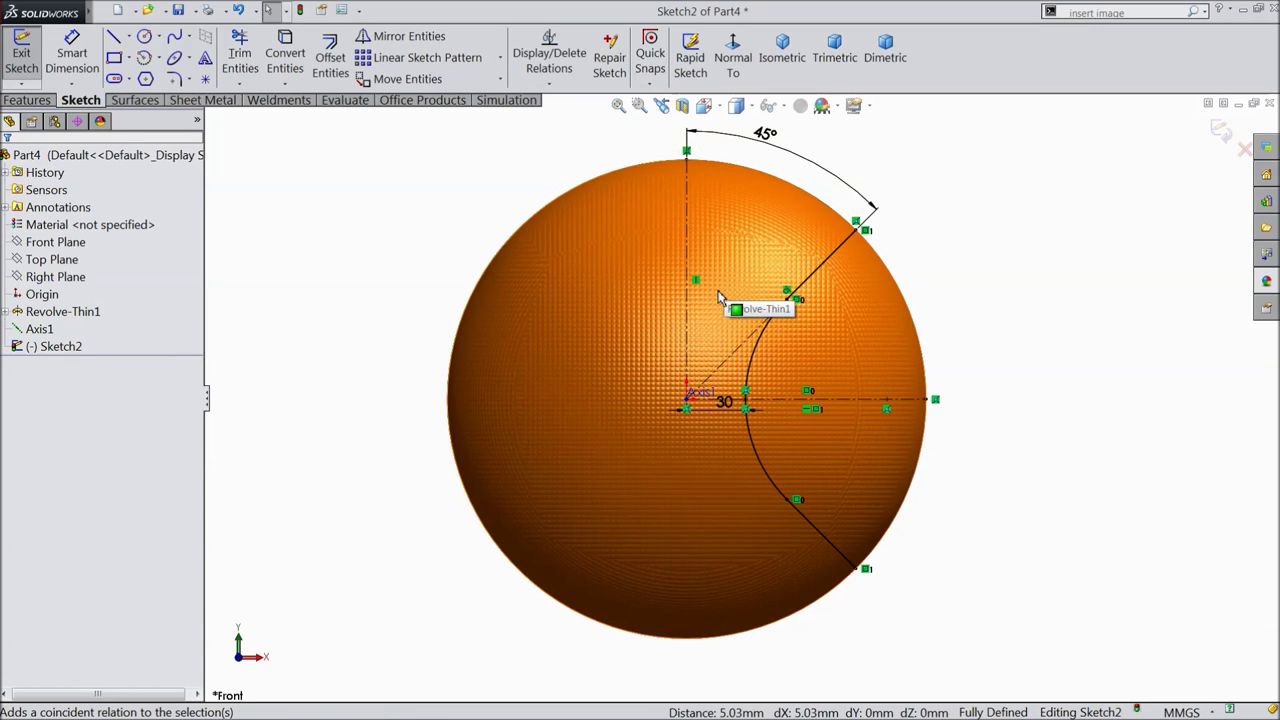
left_click(1222, 131)
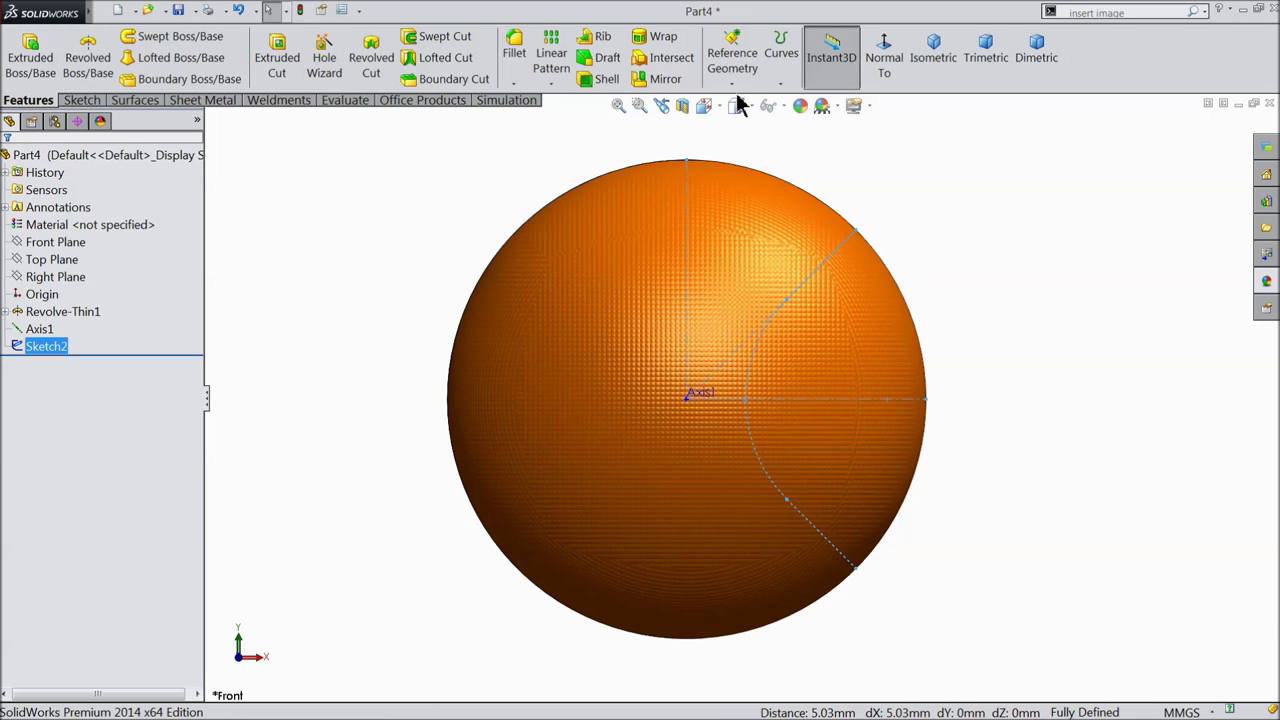
Project Sketch2 onto the sphere face as Curve1 and orbit to inspect the seam.
left_click(769, 89)
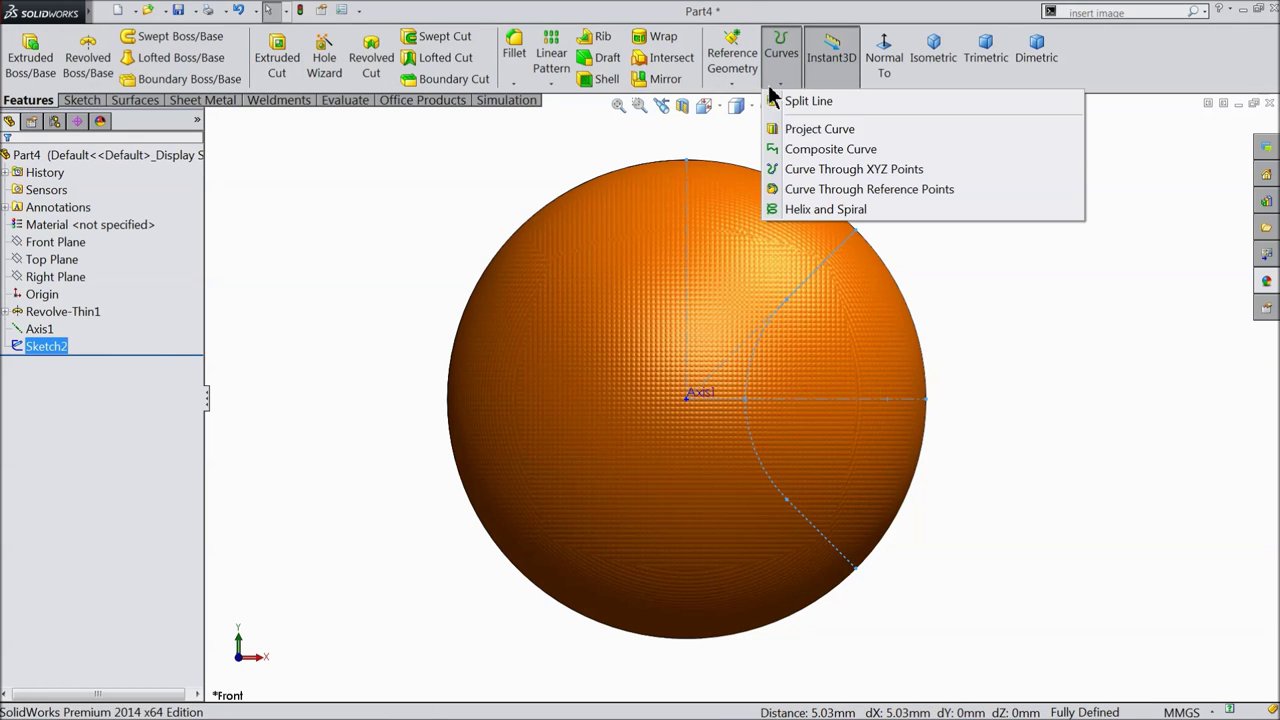
left_click(800, 143)
mouse_move(956, 302)
middle_mouse_down()
mouse_move(966, 291)
mouse_move(940, 341)
middle_mouse_up()
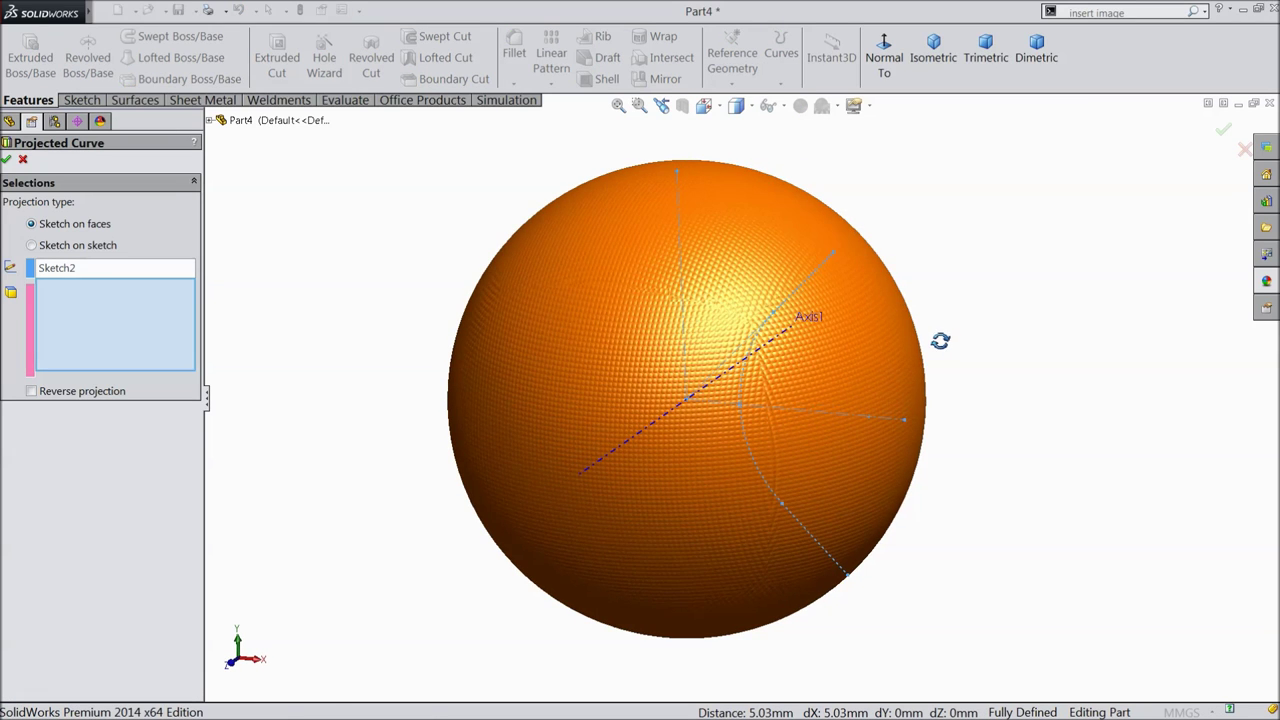
left_click(556, 343)
mouse_move(557, 427)
middle_mouse_down()
mouse_move(500, 309)
mouse_move(577, 366)
middle_mouse_up()
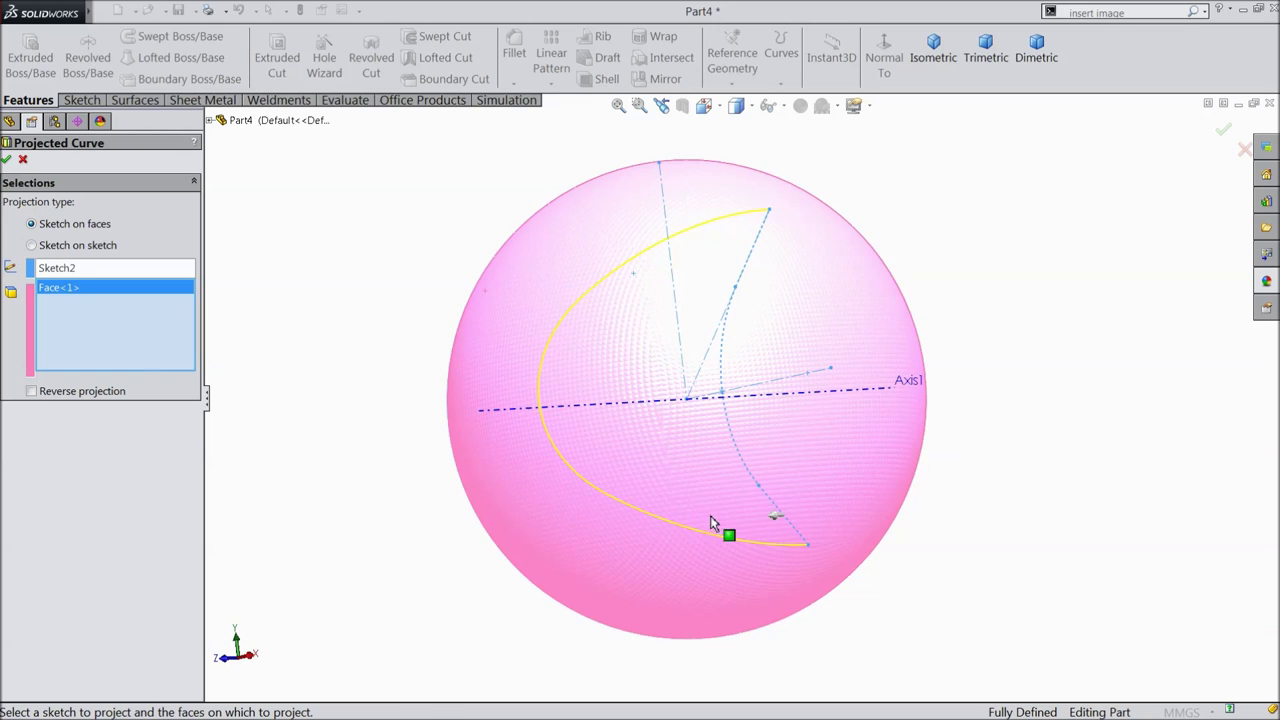
left_click(7, 161)
mouse_move(400, 297)
middle_mouse_down()
mouse_move(451, 211)
mouse_move(425, 297)
middle_mouse_up()
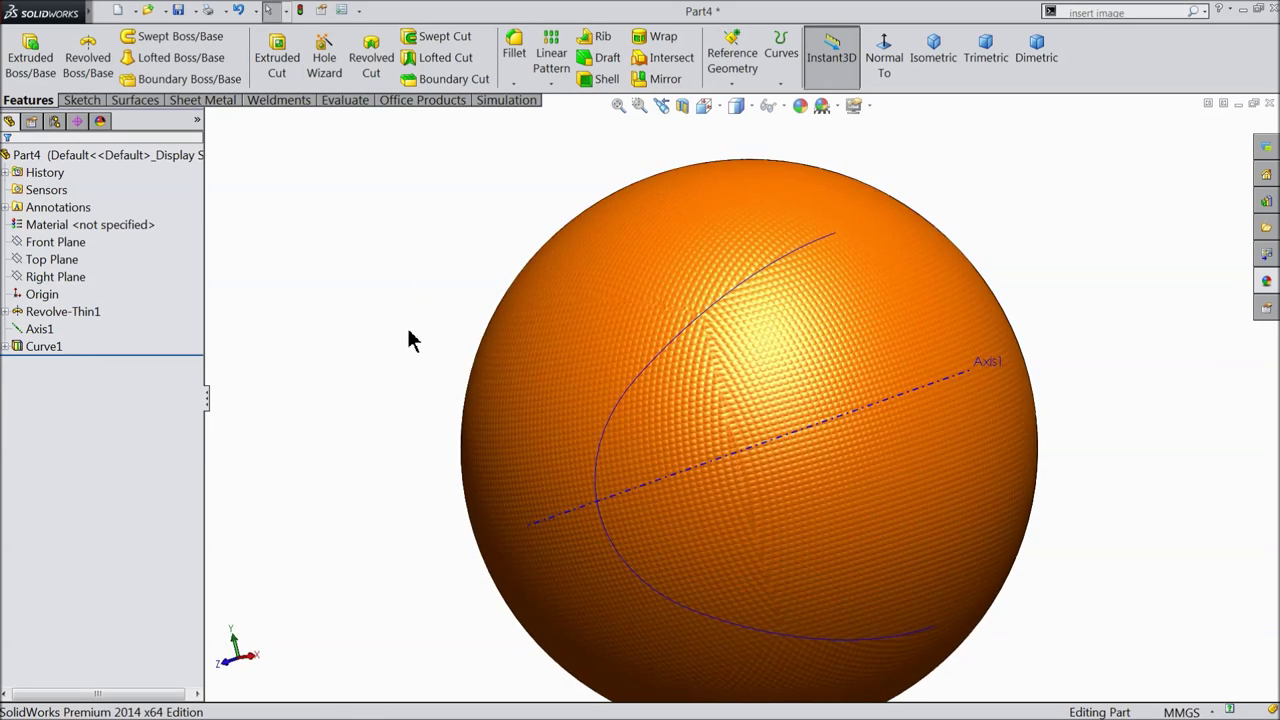
scroll(416, 342, "up", 5)
scroll(975, 466, "down", 4)
mouse_move(701, 418)
middle_mouse_down()
mouse_move(666, 334)
mouse_move(681, 409)
middle_mouse_up()
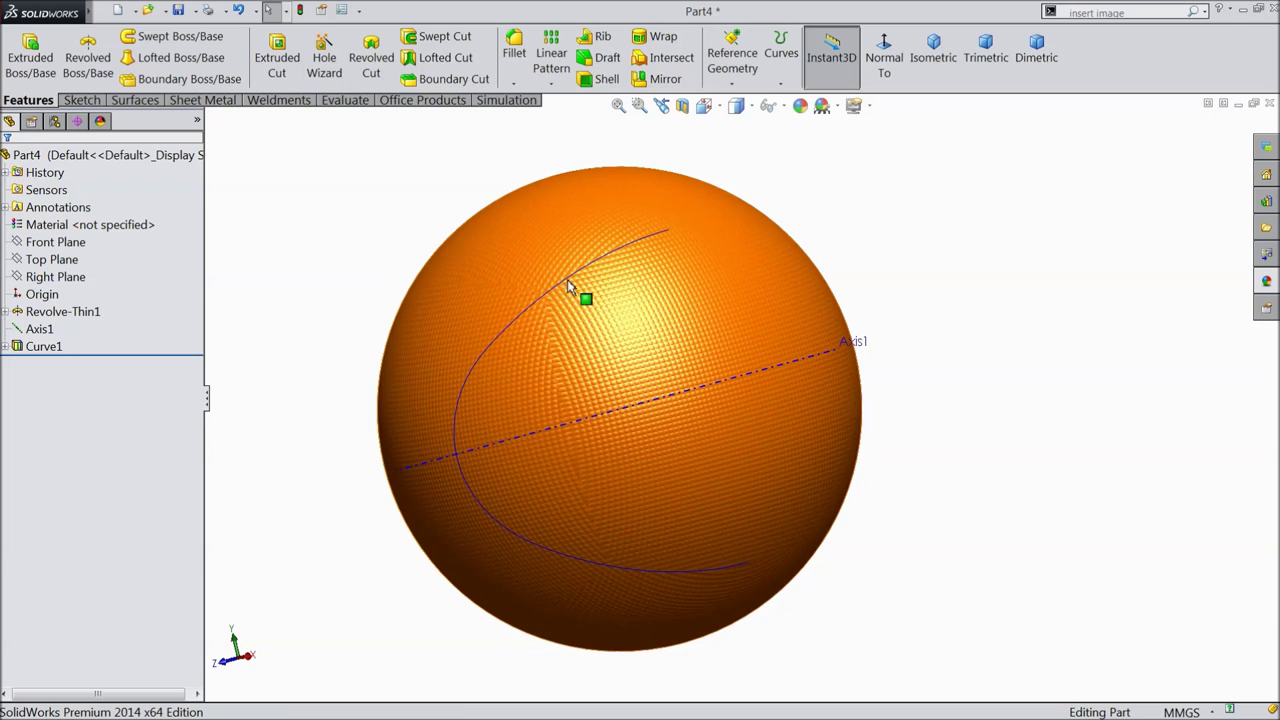
left_click(94, 156)
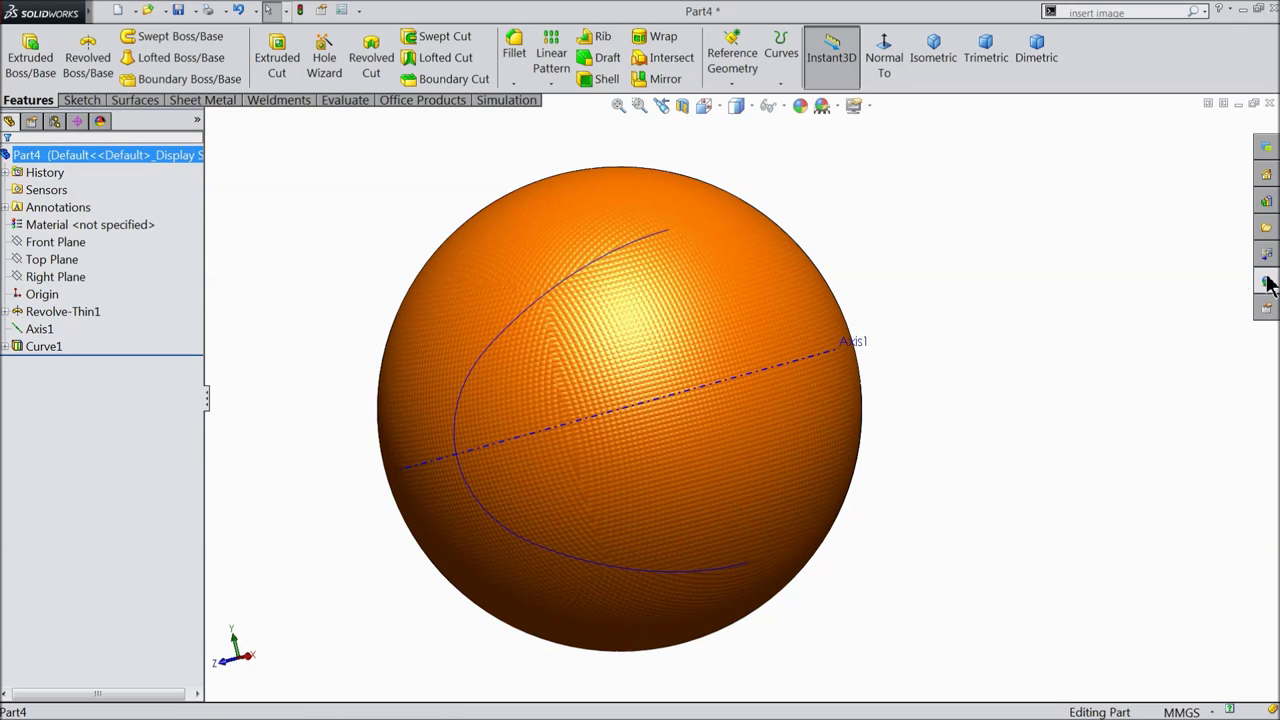
Apply a chrome metal appearance from the Appearances library to the whole sphere.
left_click(1266, 282)
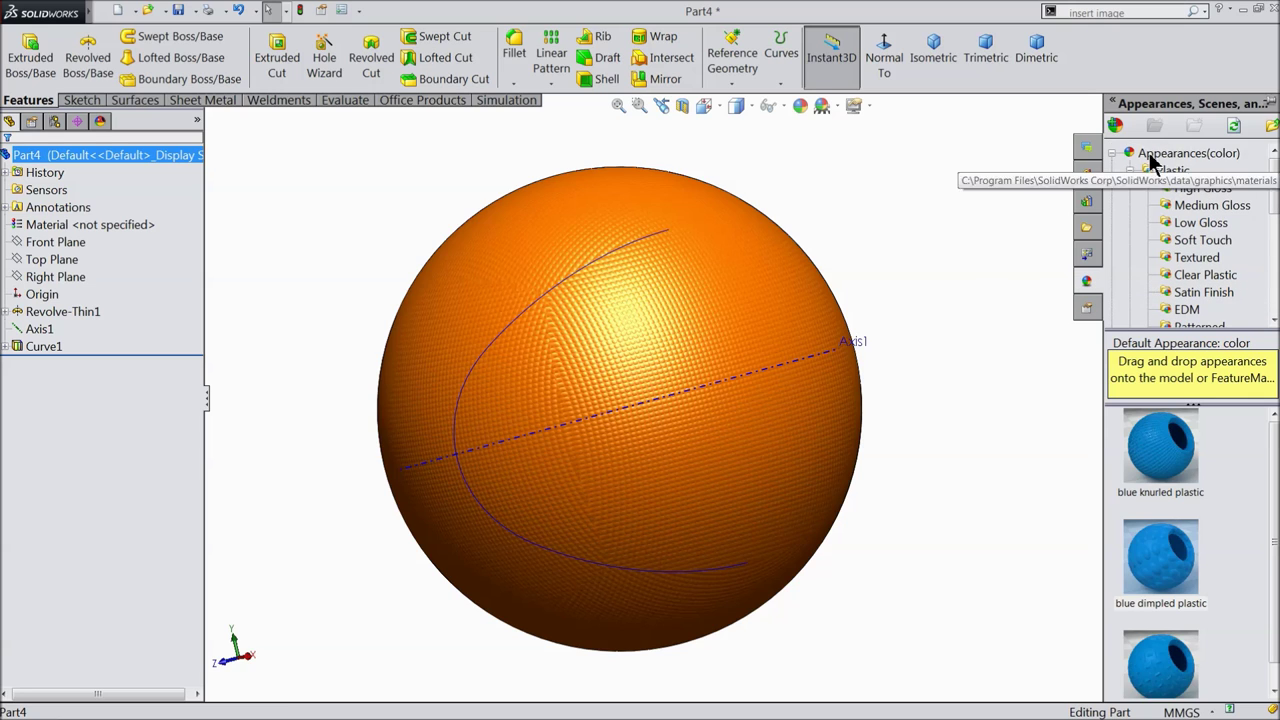
left_click(1152, 160)
double_click(1160, 445)
mouse_move(943, 405)
middle_mouse_down()
mouse_move(943, 451)
mouse_move(891, 320)
mouse_move(934, 440)
middle_mouse_up()
mouse_move(617, 371)
middle_mouse_down()
mouse_move(669, 374)
mouse_move(683, 355)
mouse_move(666, 106)
mouse_move(677, 380)
mouse_move(663, 200)
mouse_move(757, 209)
mouse_move(699, 394)
mouse_move(694, 600)
mouse_move(737, 354)
mouse_move(771, 406)
mouse_move(774, 393)
middle_mouse_up()
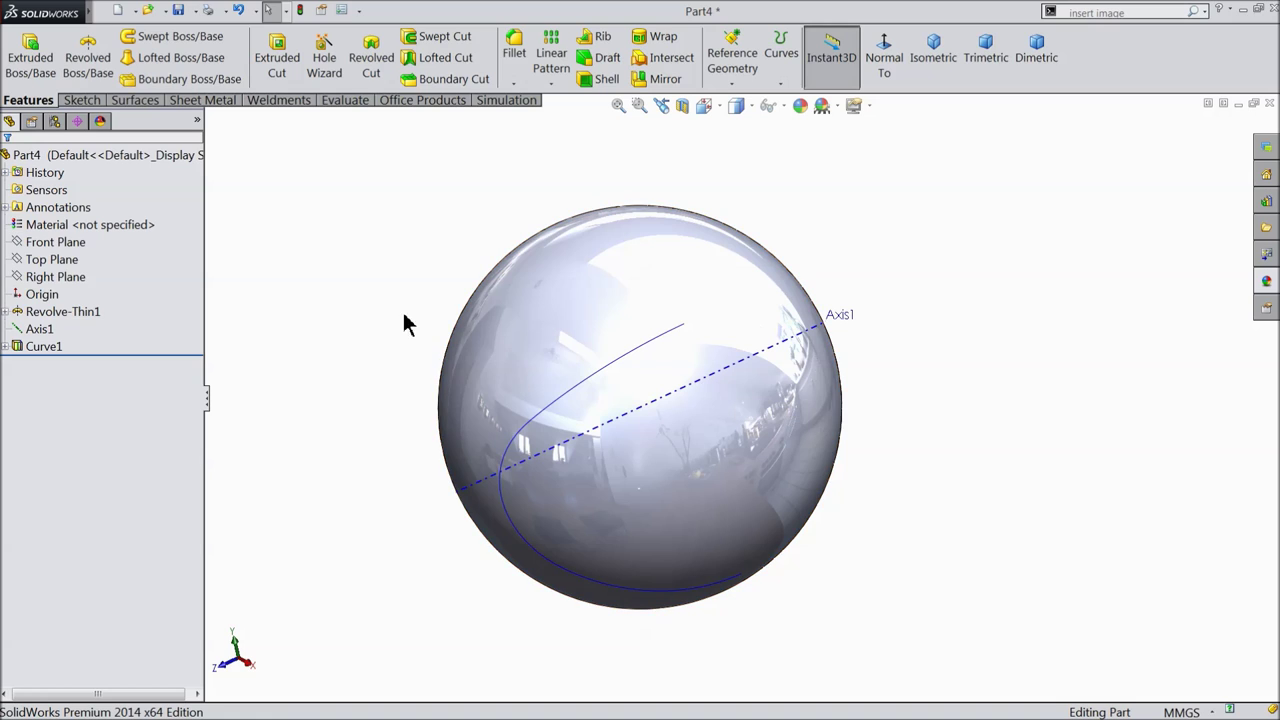
left_click(40, 331)
Start a new sketch on the Front Plane, viewed normal to it.
left_click(28, 243)
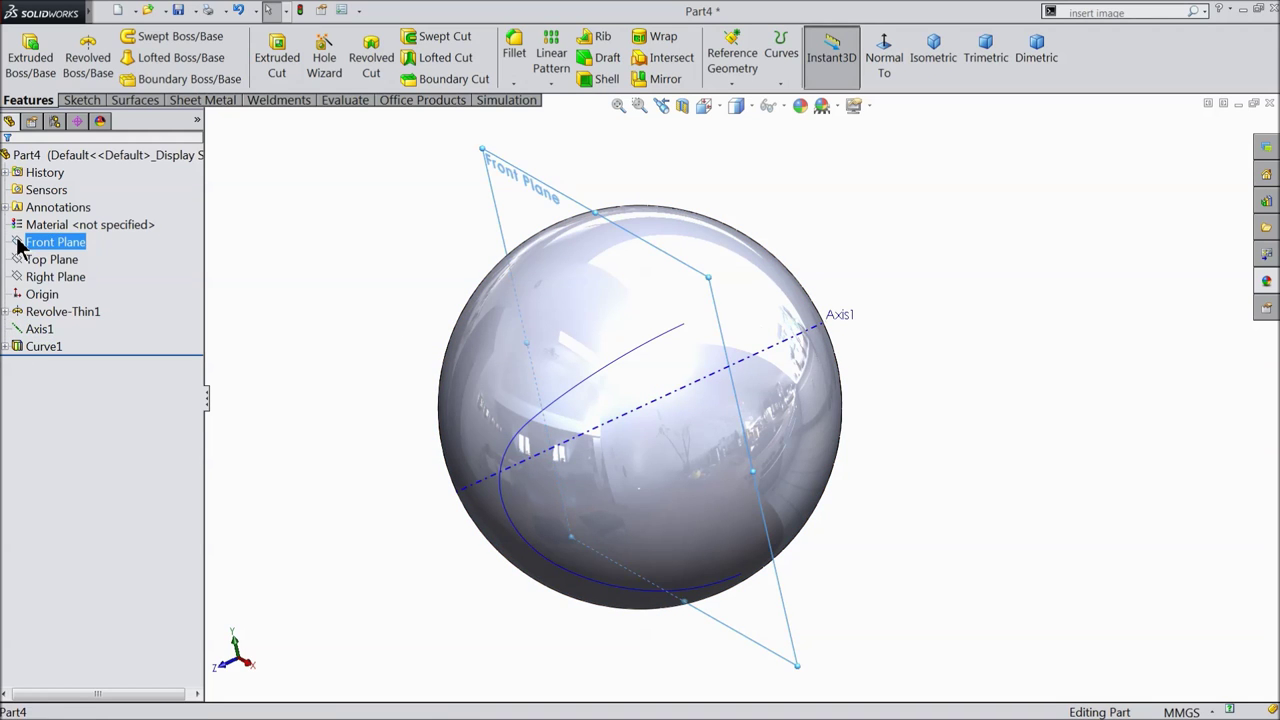
left_click(22, 222)
left_click(884, 52)
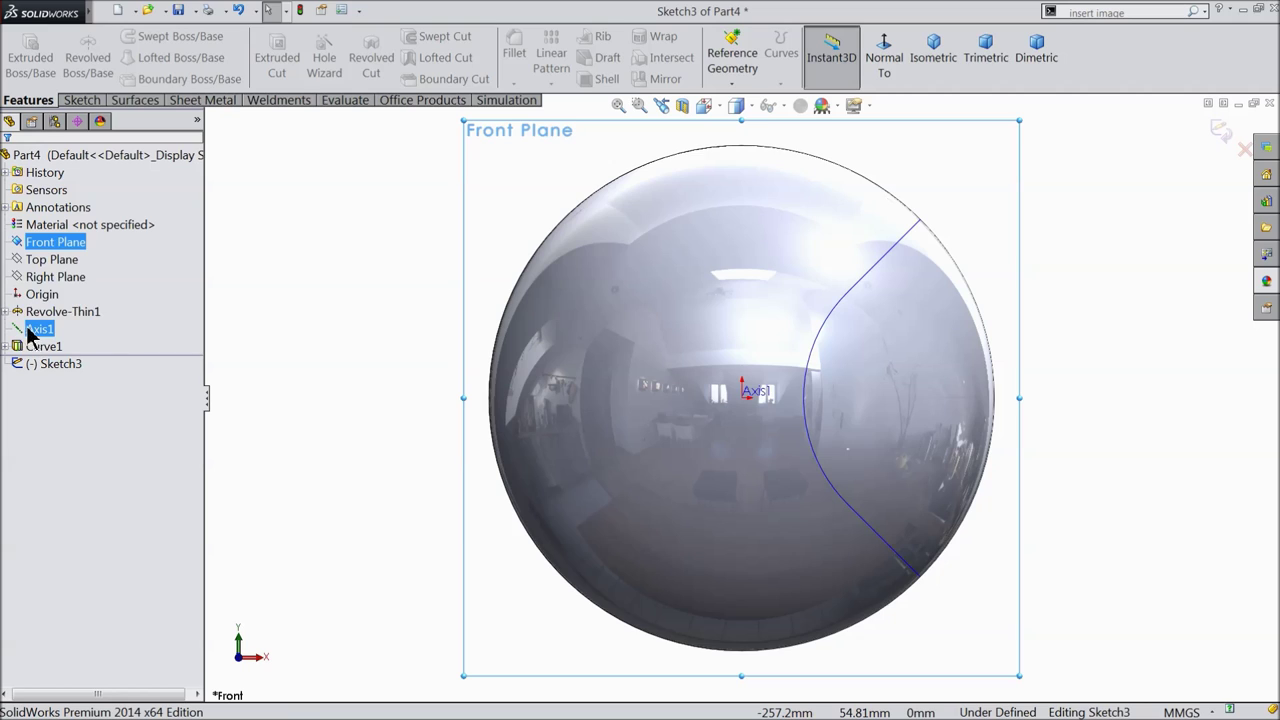
Draw construction centerlines from the sphere's right edge to the origin and up to its top.
left_click(85, 100)
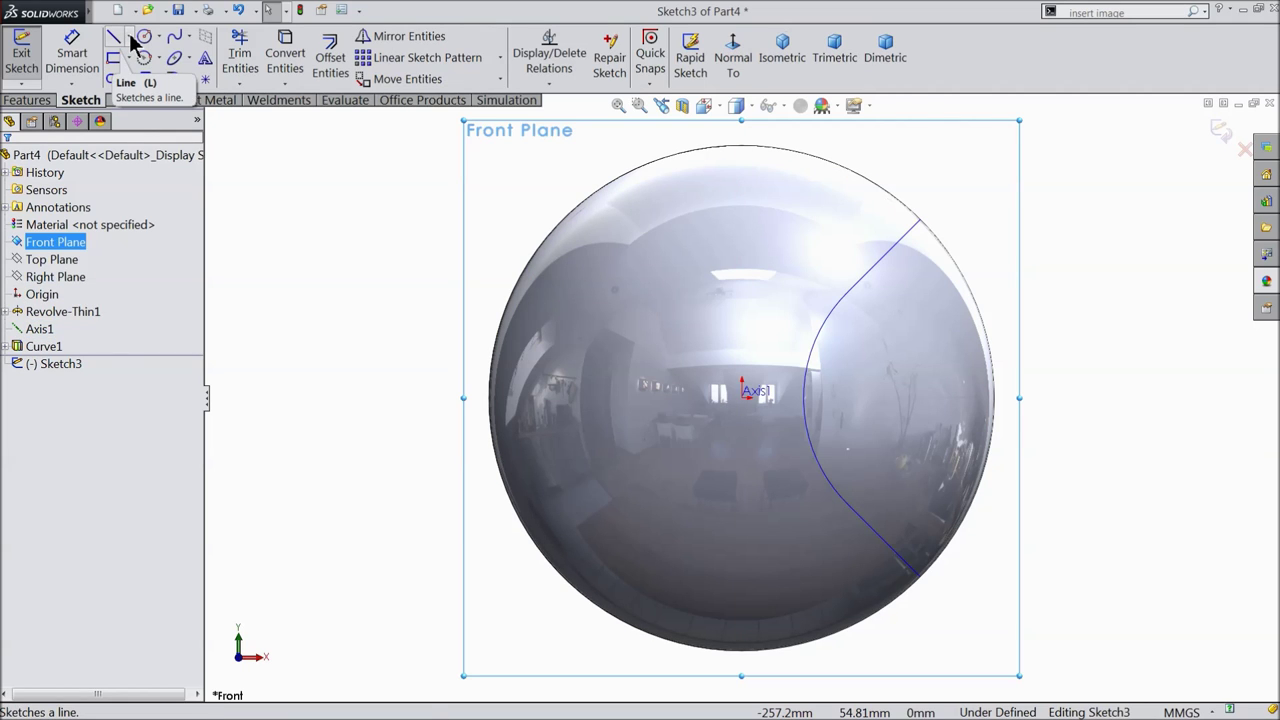
left_click(129, 36)
left_click(140, 72)
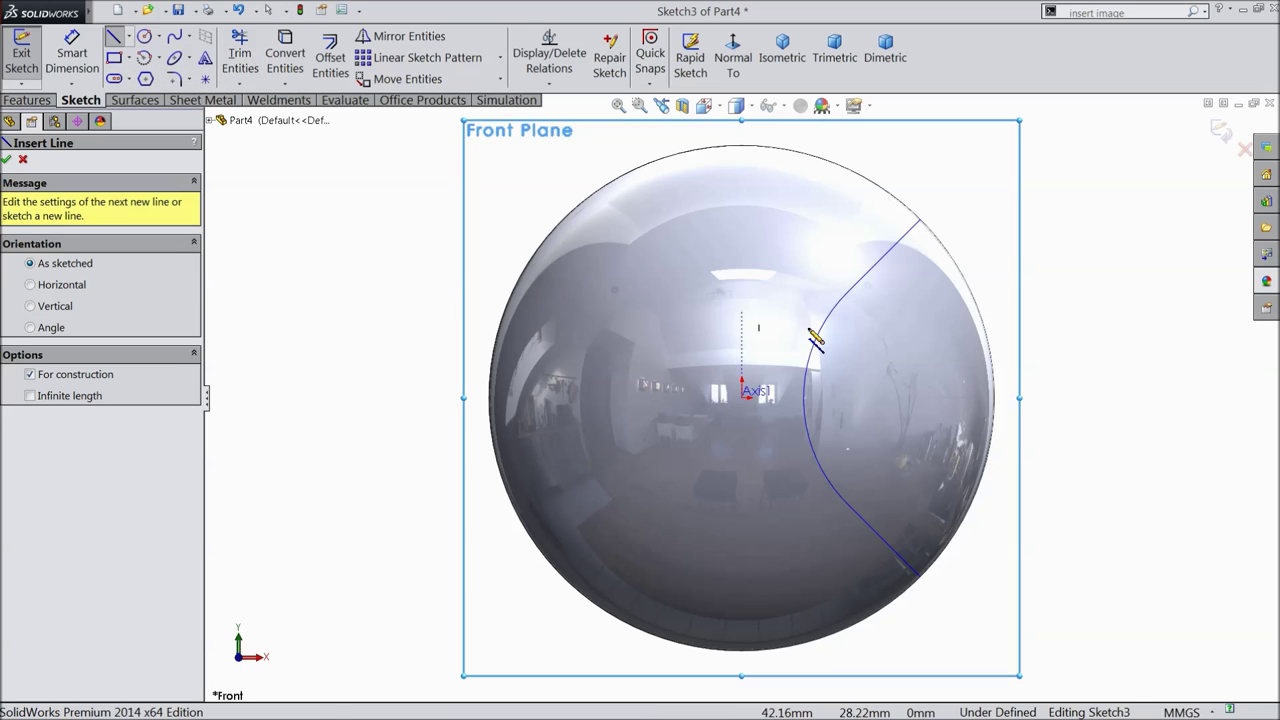
left_click(1000, 400)
left_click(742, 397)
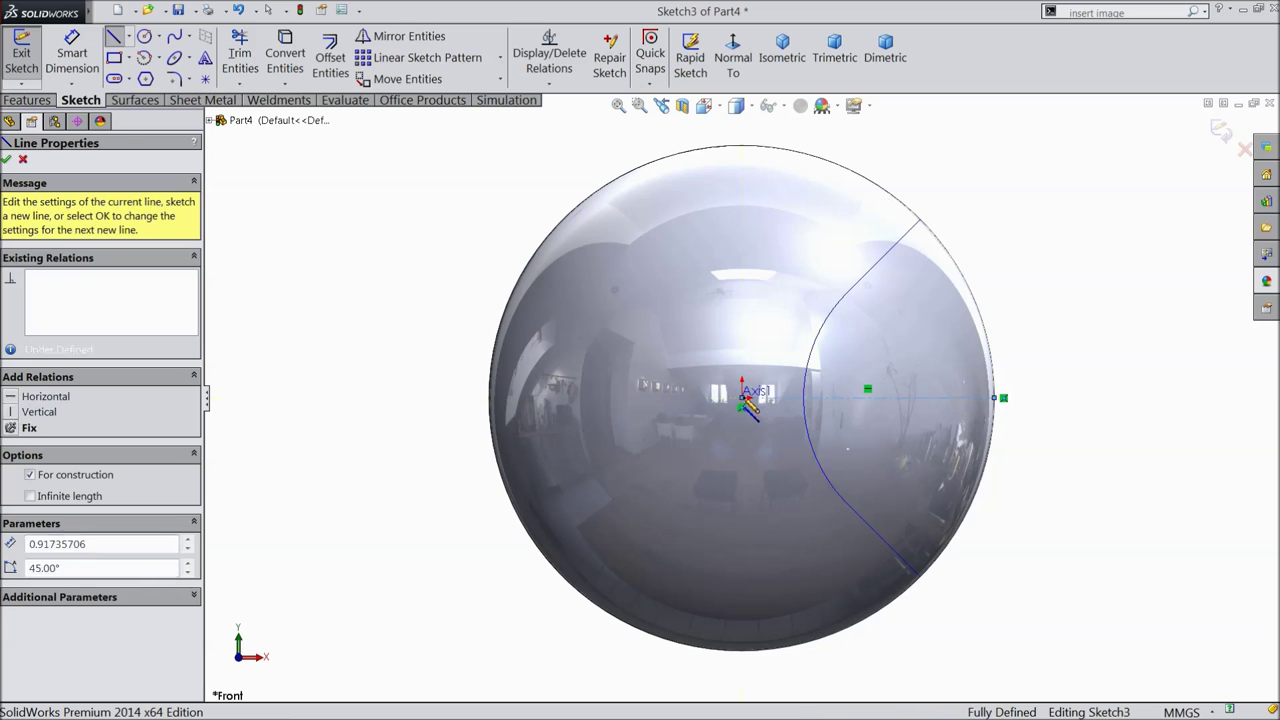
left_click(742, 148)
right_click(540, 142)
left_click(575, 160)
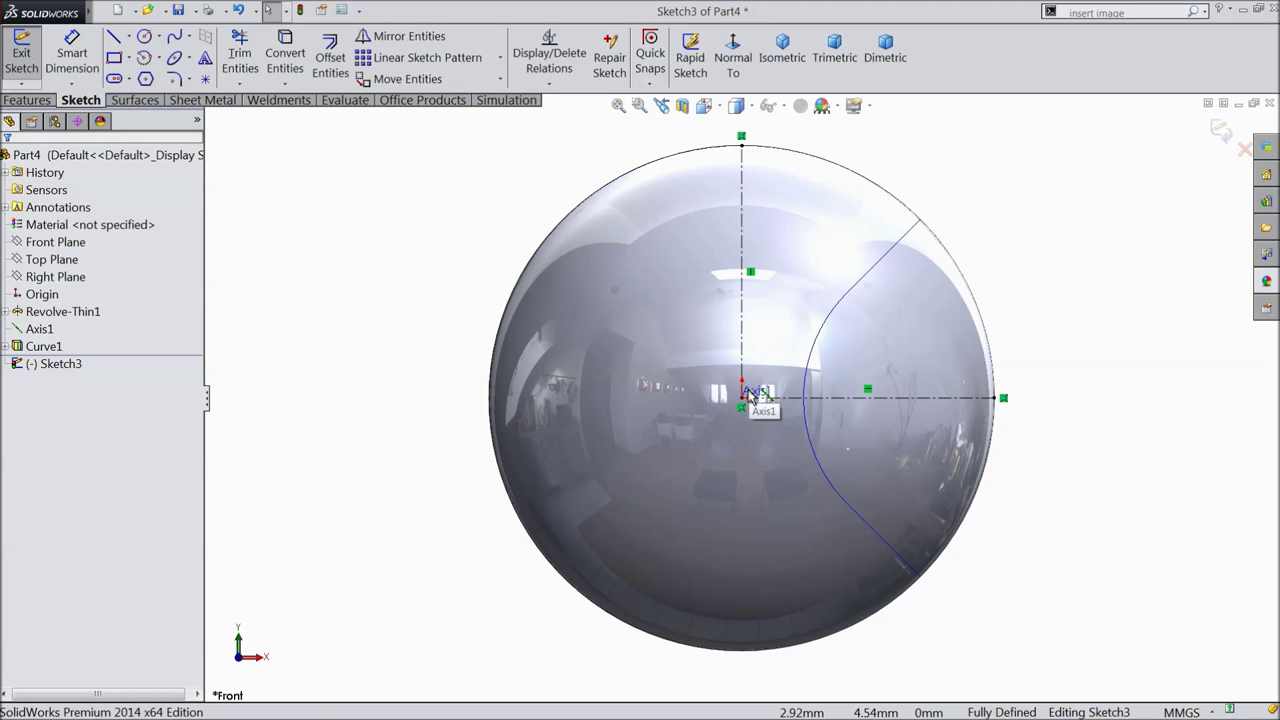
left_click(146, 62)
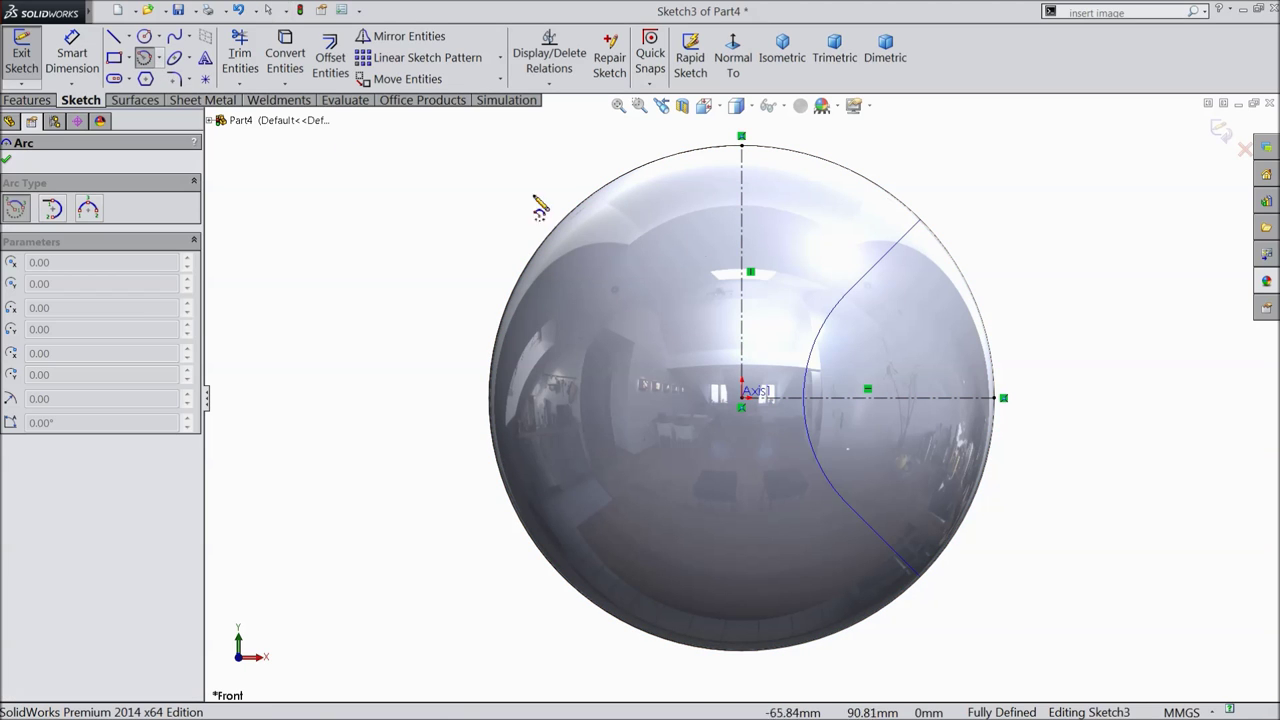
Draw a diagonal construction centerline from the origin to the sphere's edge.
scroll(837, 314, "down", 3)
left_click(690, 181)
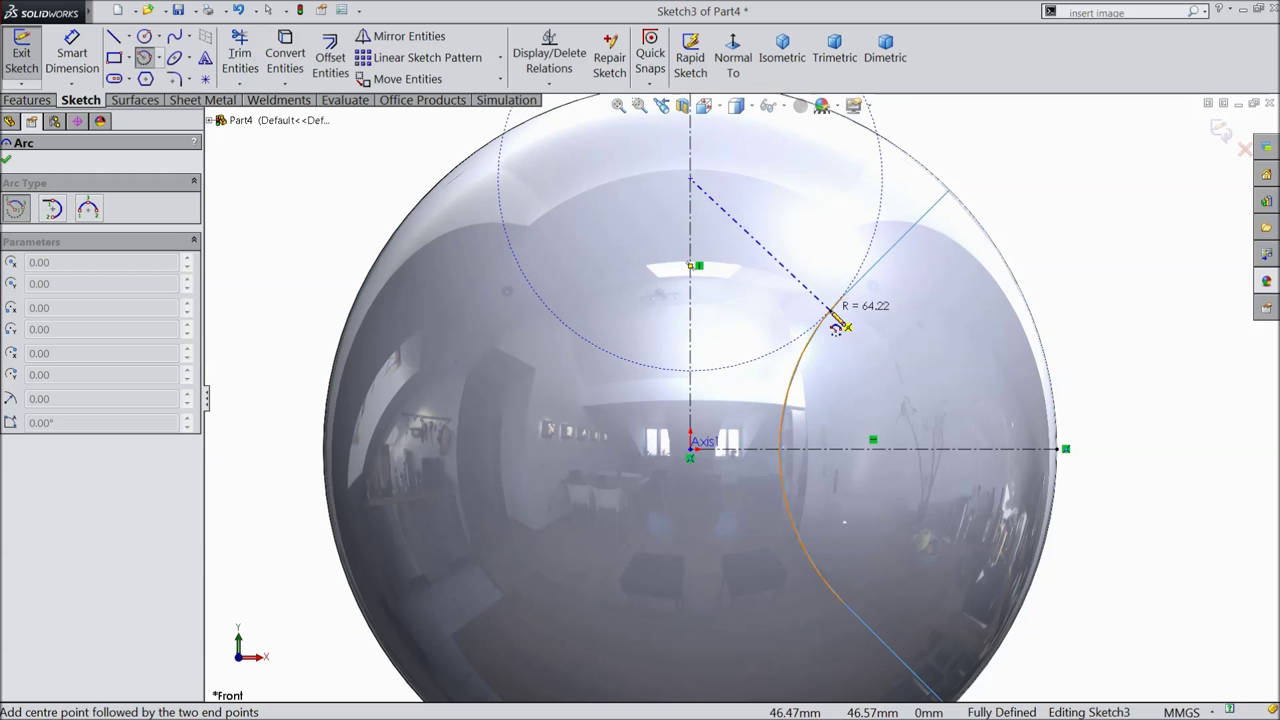
right_click(943, 157)
left_click(966, 142)
left_click(128, 38)
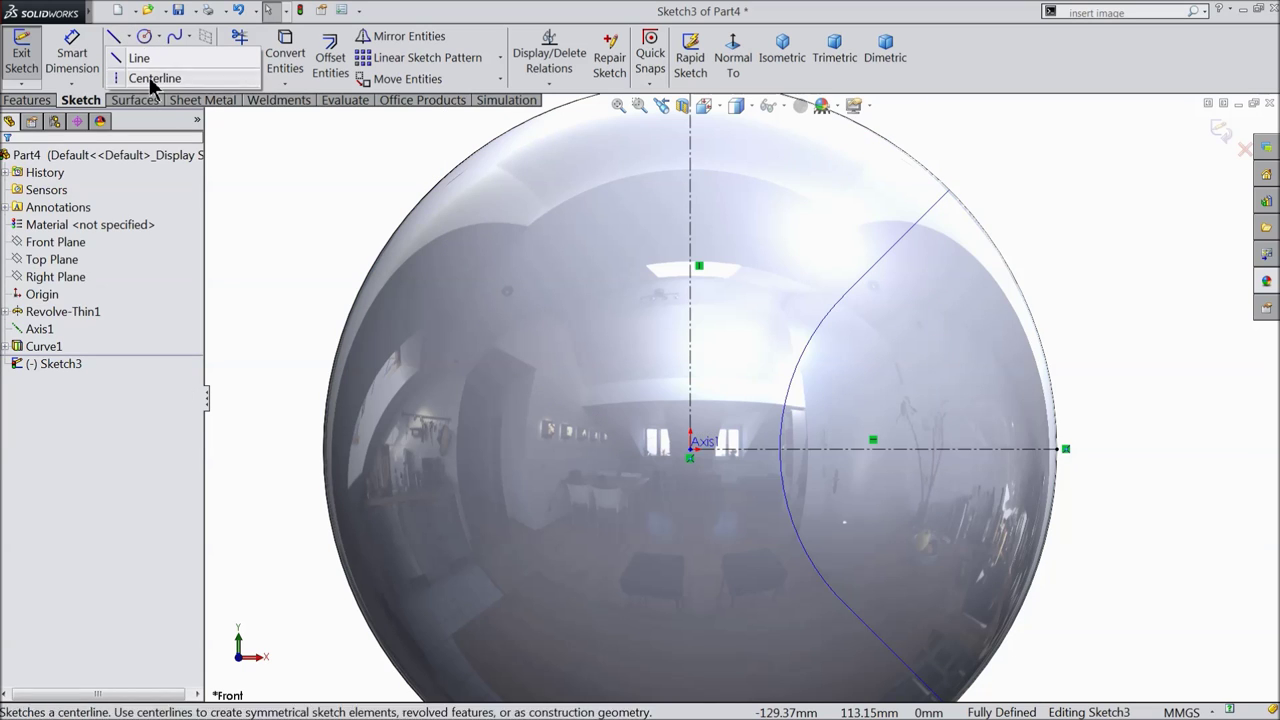
left_click(160, 78)
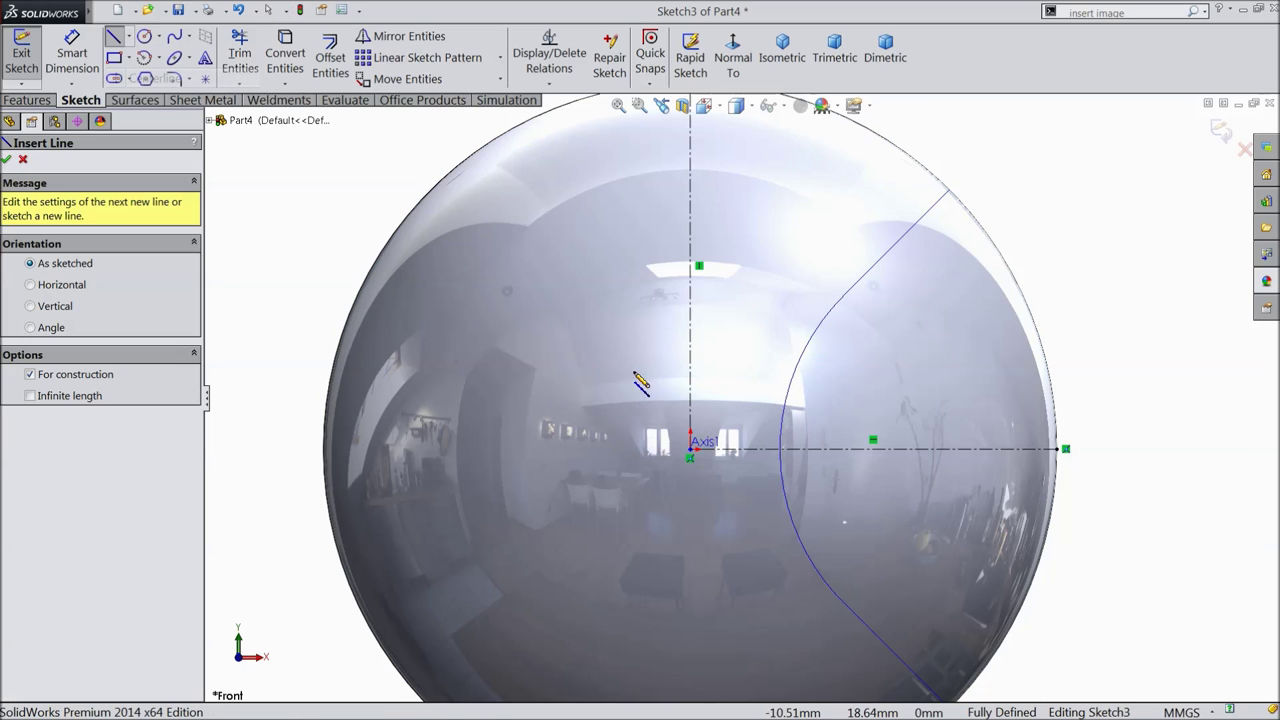
left_click(692, 452)
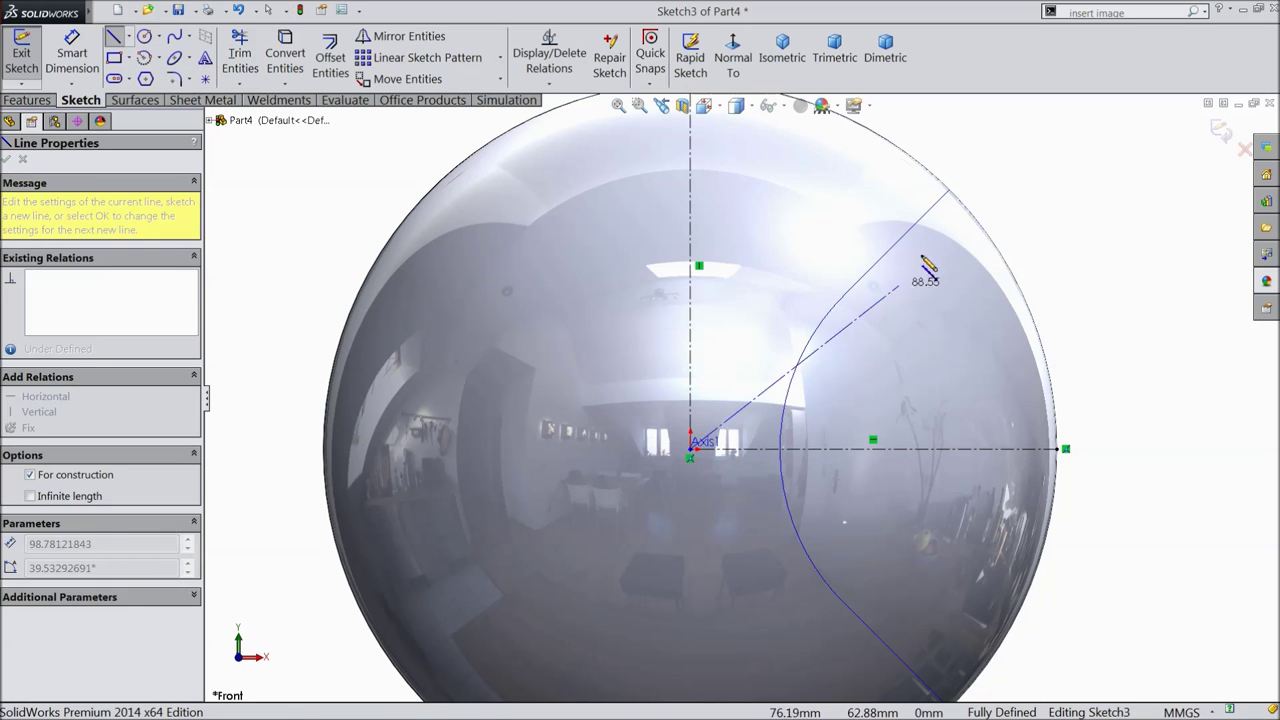
left_click(951, 191)
right_click(951, 191)
left_click(1018, 145)
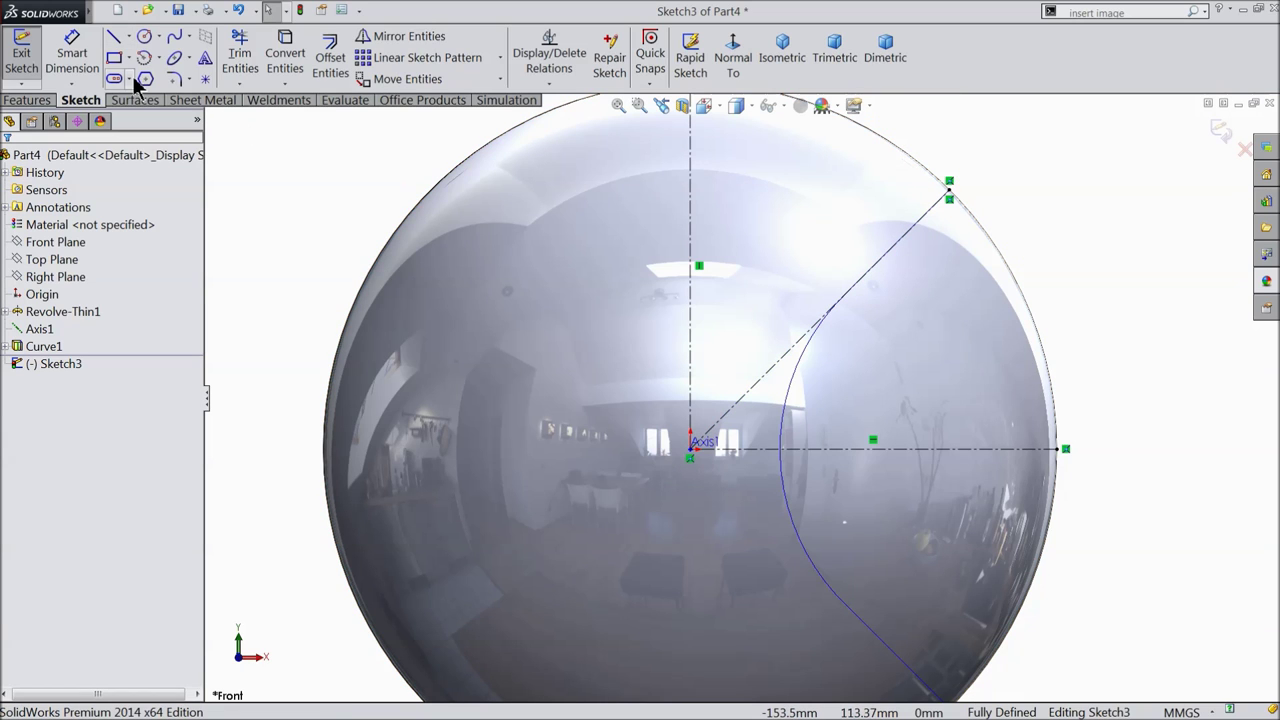
Add a driven 45° angle dimension between the diagonal and vertical centerlines.
left_click(745, 400)
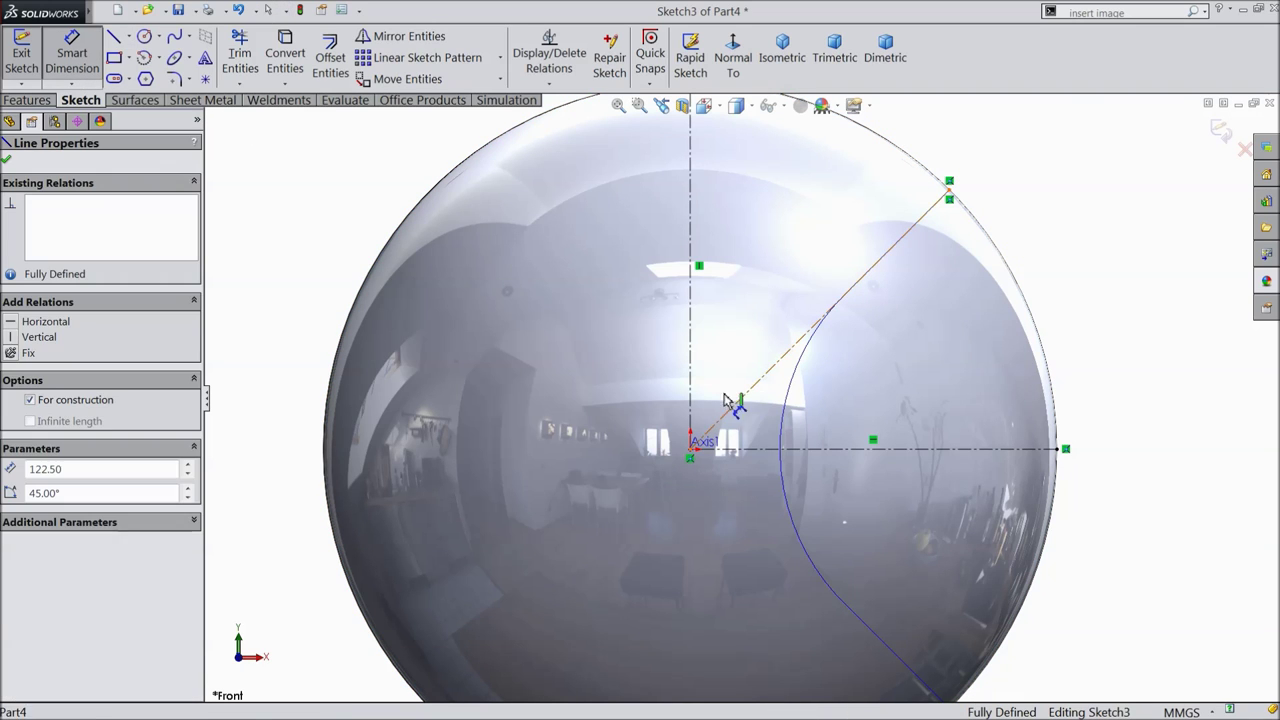
left_click(691, 415)
left_click(722, 392)
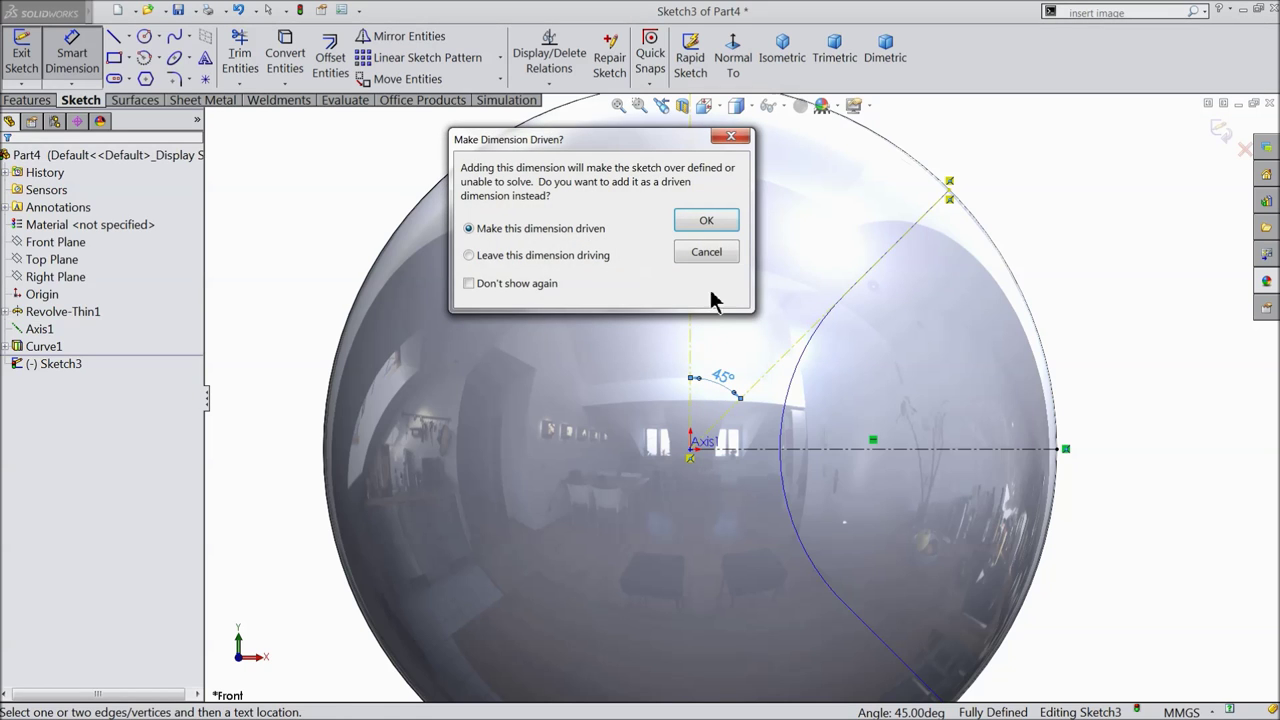
left_click(707, 222)
Draw a centre-point seam arc across the sphere's upper half, starting on the diagonal.
left_click(145, 57)
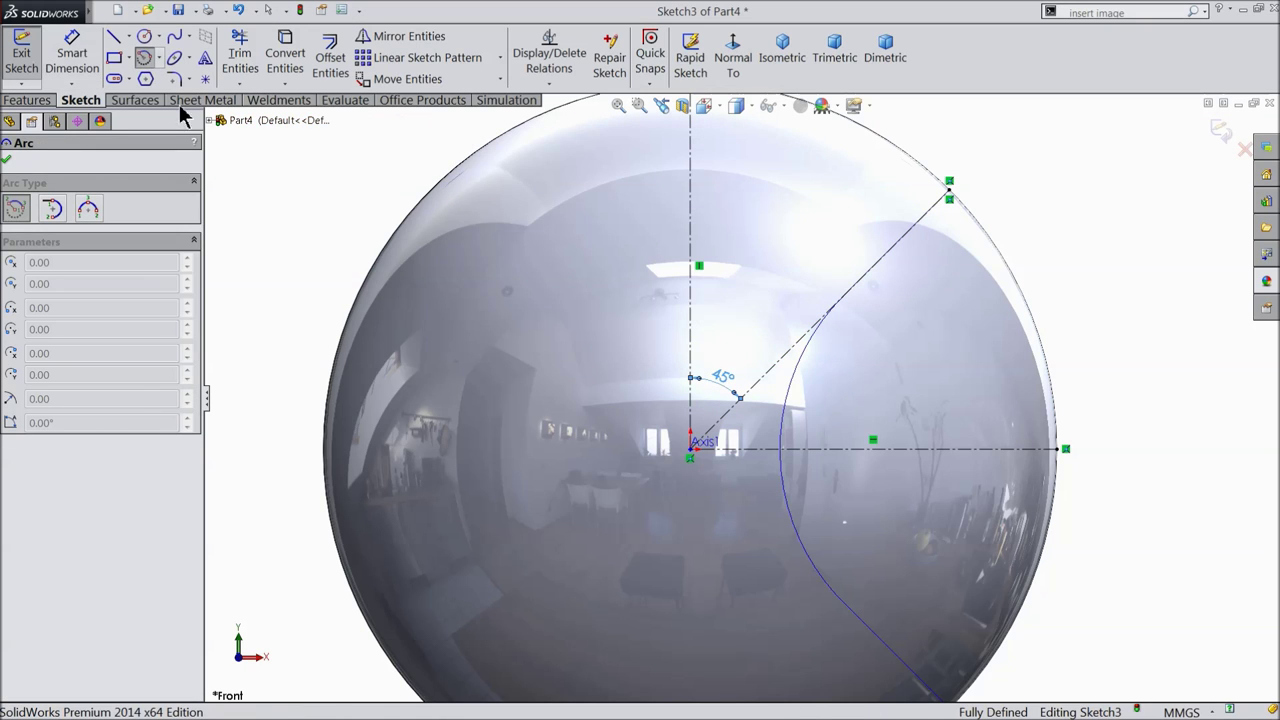
left_click(691, 185)
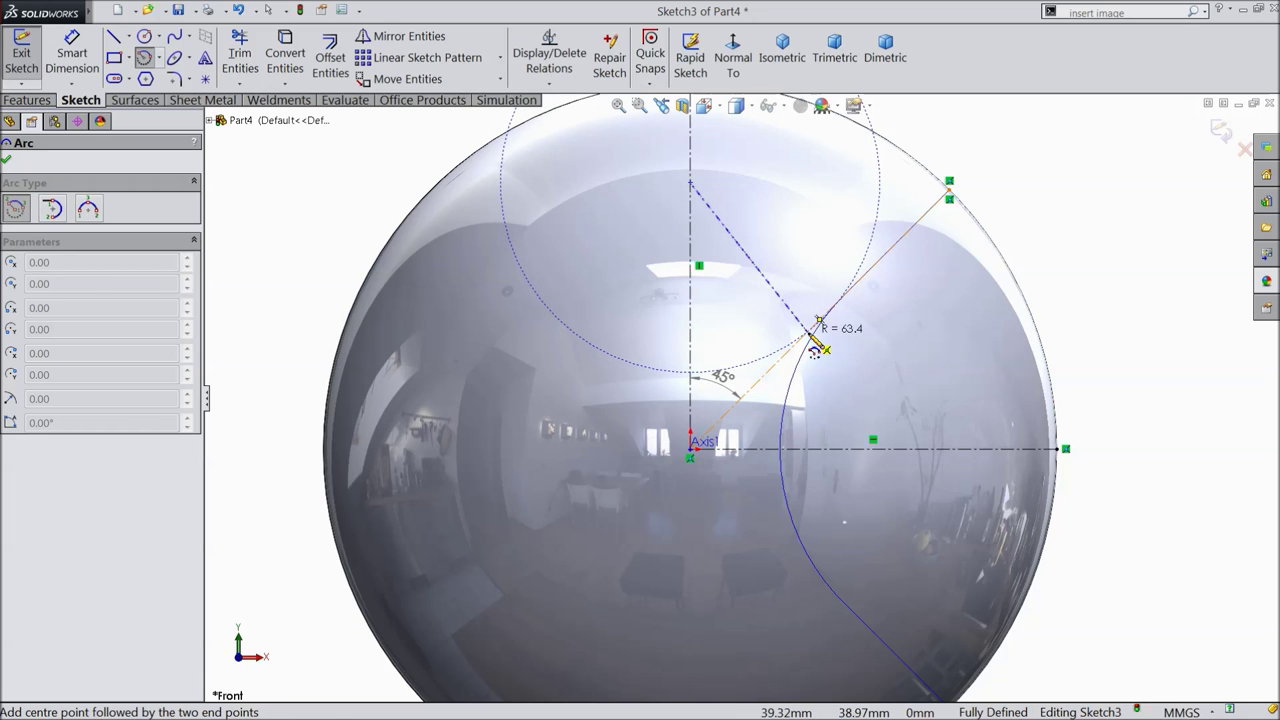
left_click(818, 322)
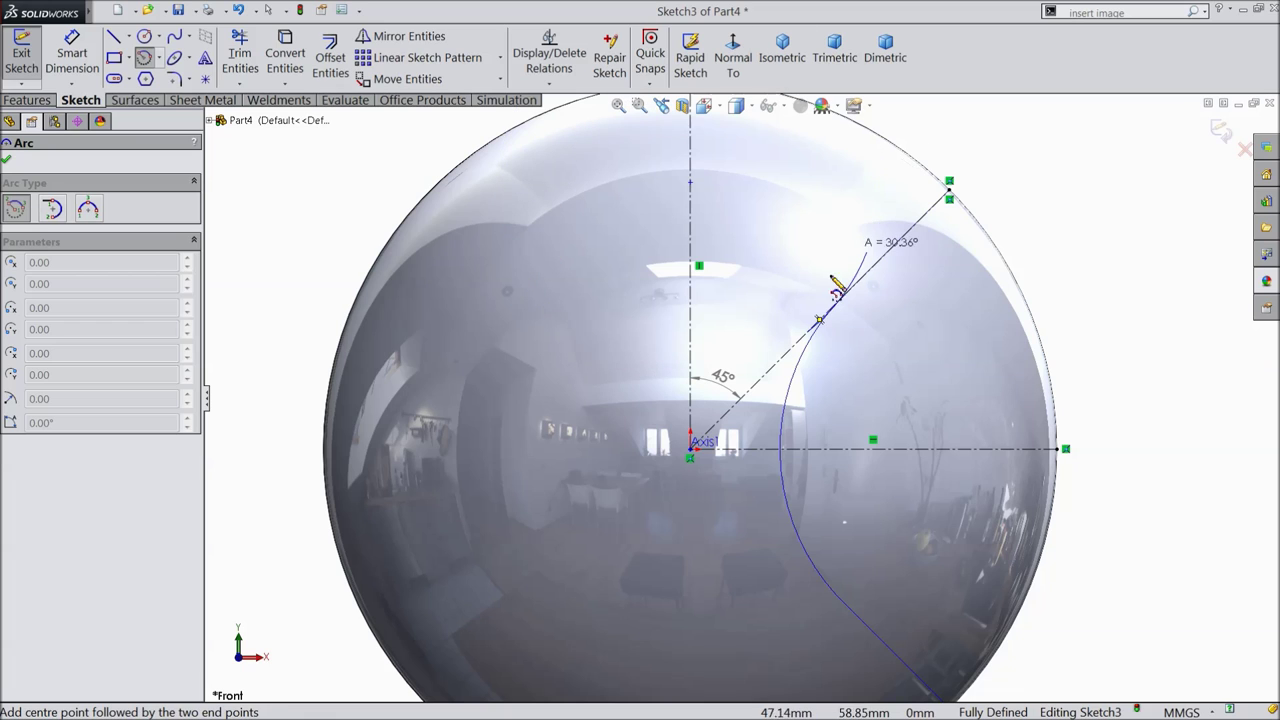
scroll(785, 357, "up", 2)
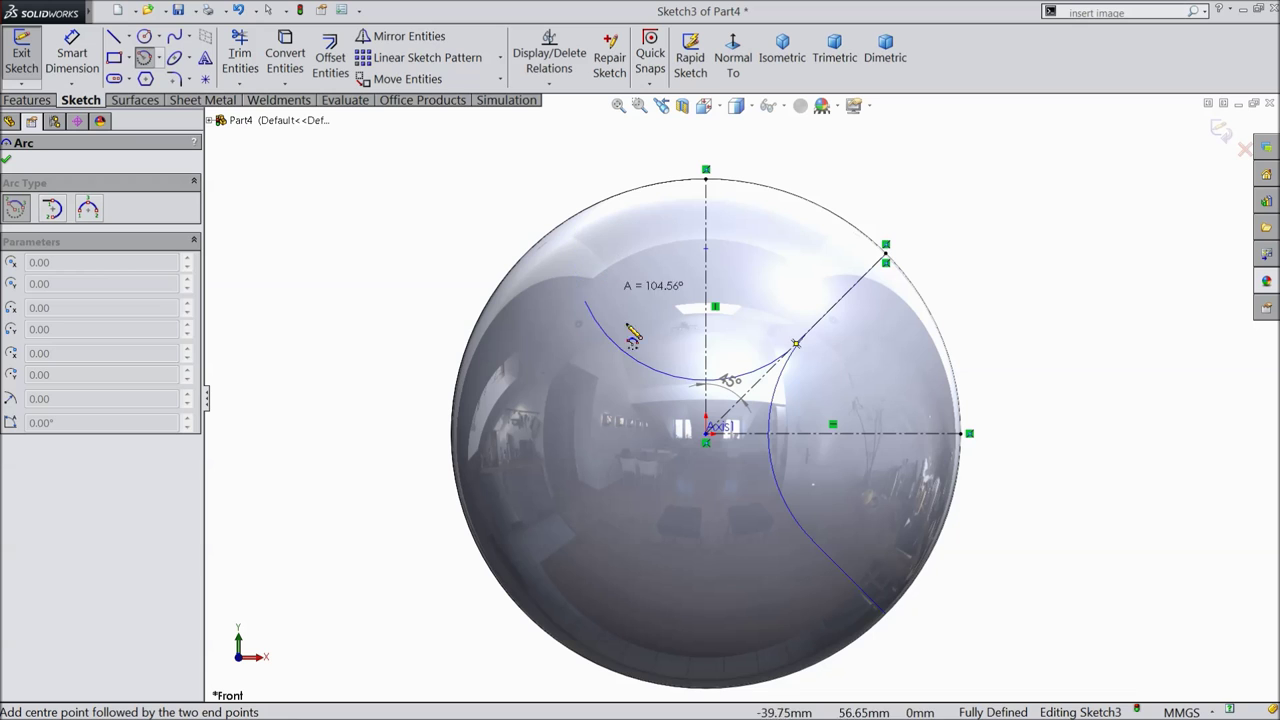
left_click(649, 372)
scroll(700, 378, "down", 2)
right_click(315, 200)
left_click(345, 168)
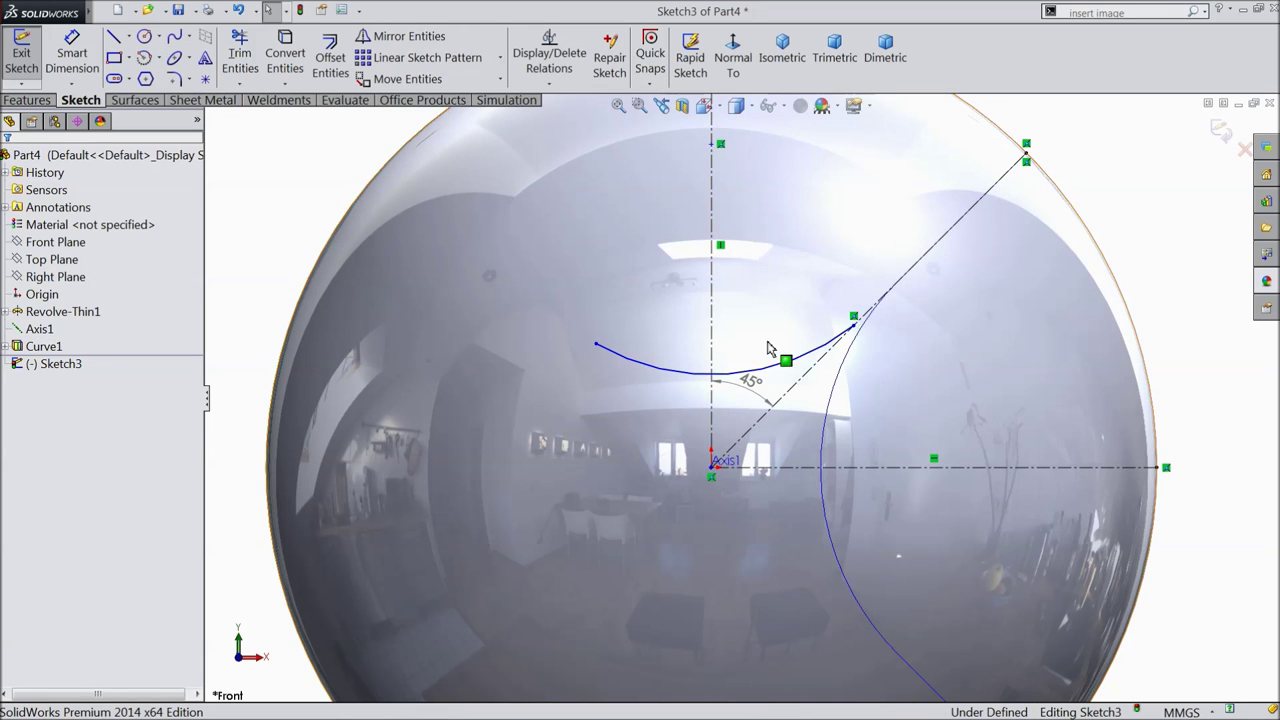
Make the arc's two endpoints symmetric about the vertical centerline.
left_click(853, 326)
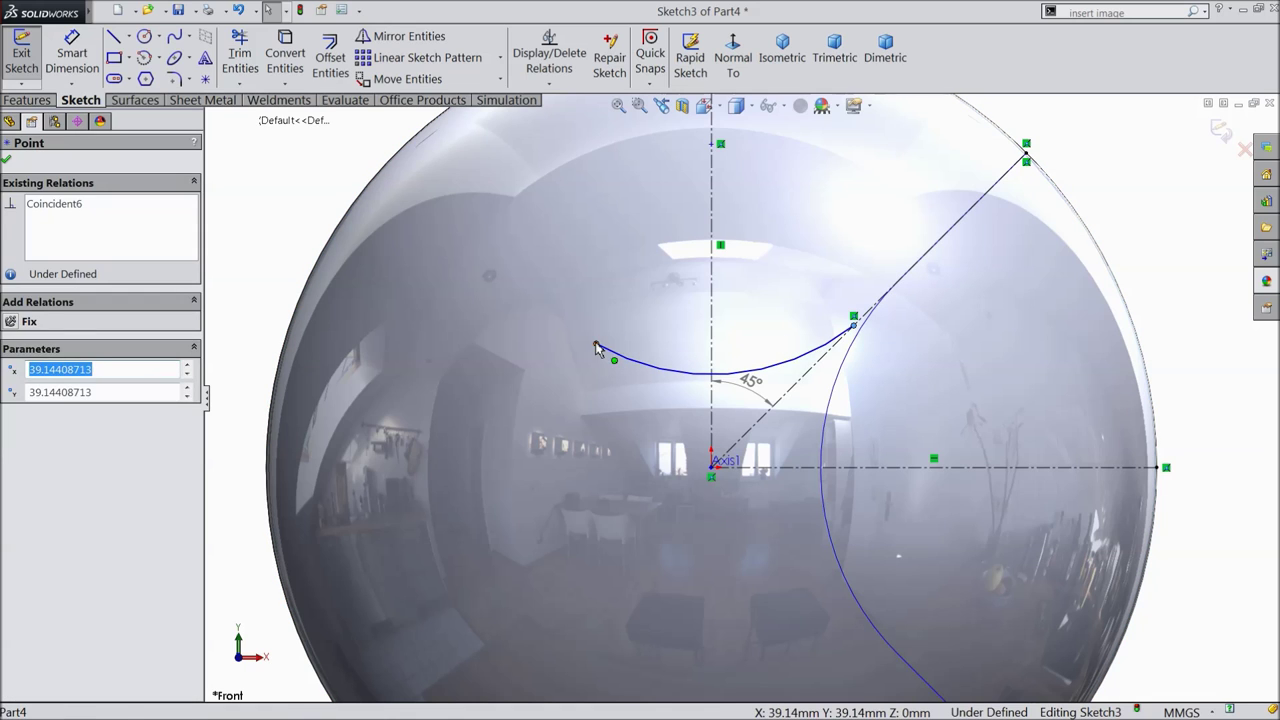
left_click(597, 344, "ctrl")
left_click(711, 336, "ctrl")
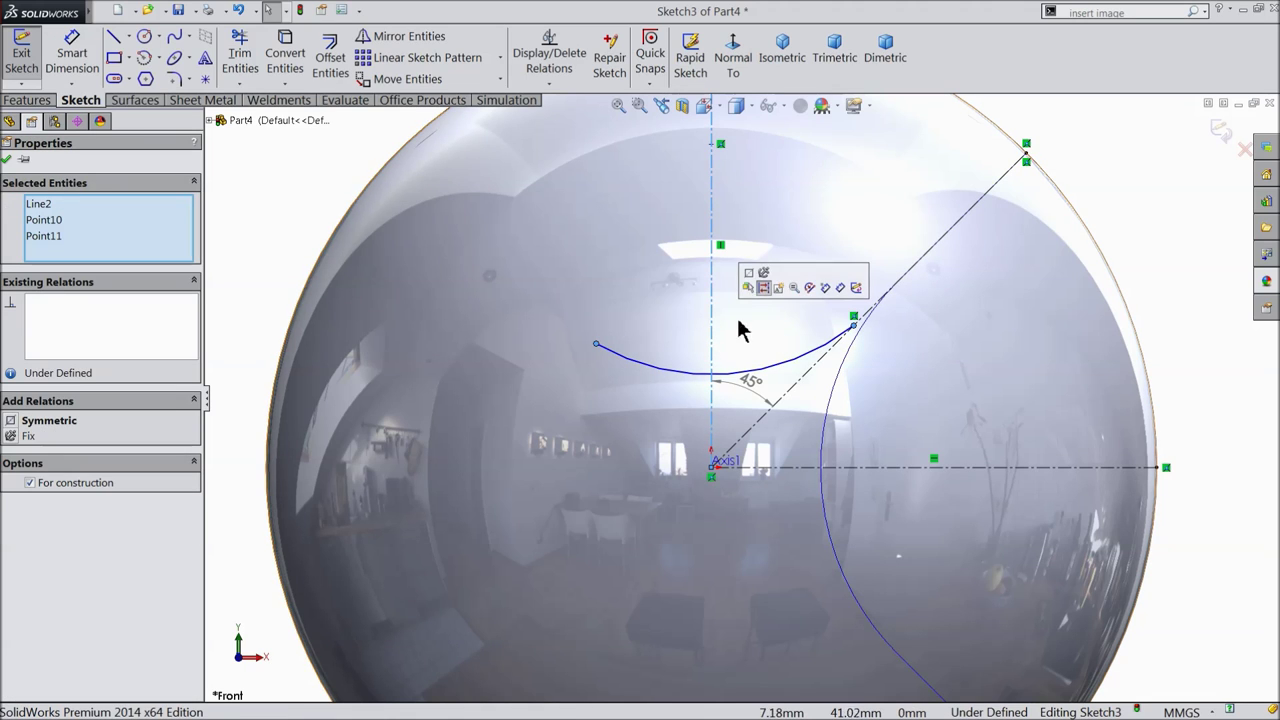
left_click(752, 278)
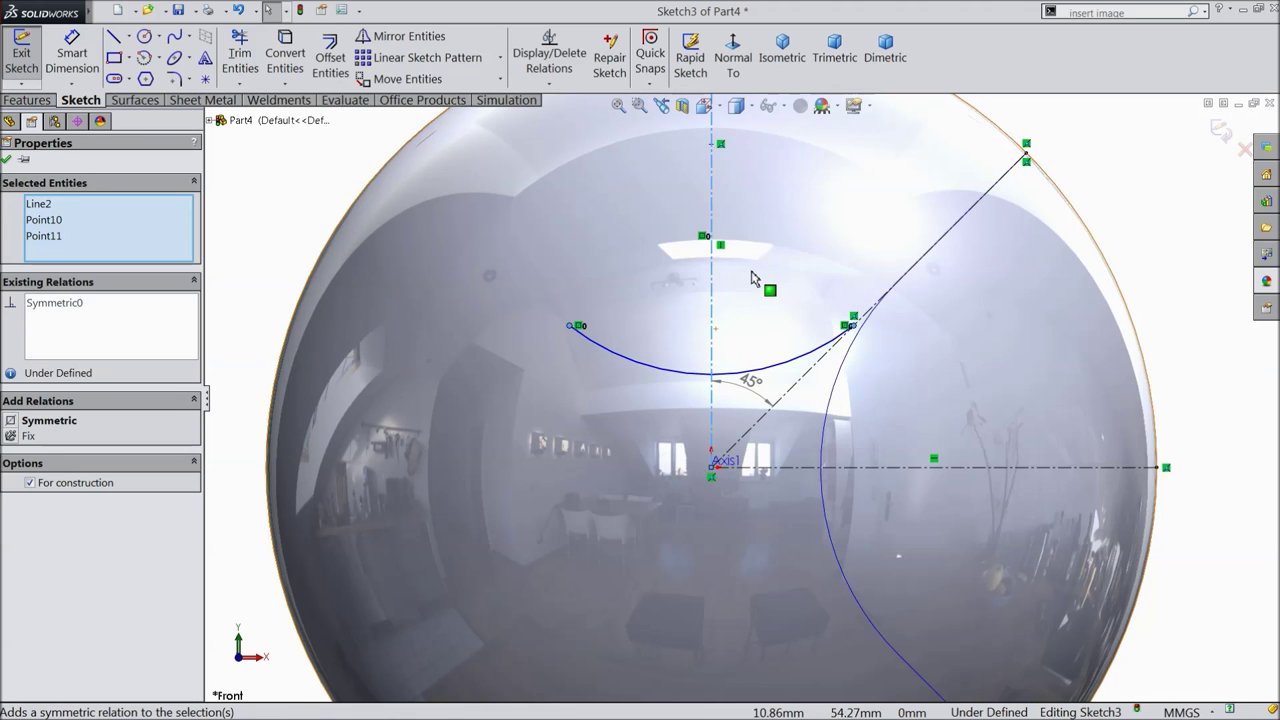
Draw a straight line from the arc's right endpoint to the sphere's outer edge.
left_click(113, 36)
scroll(742, 398, "up", 1)
scroll(901, 292, "down", 3)
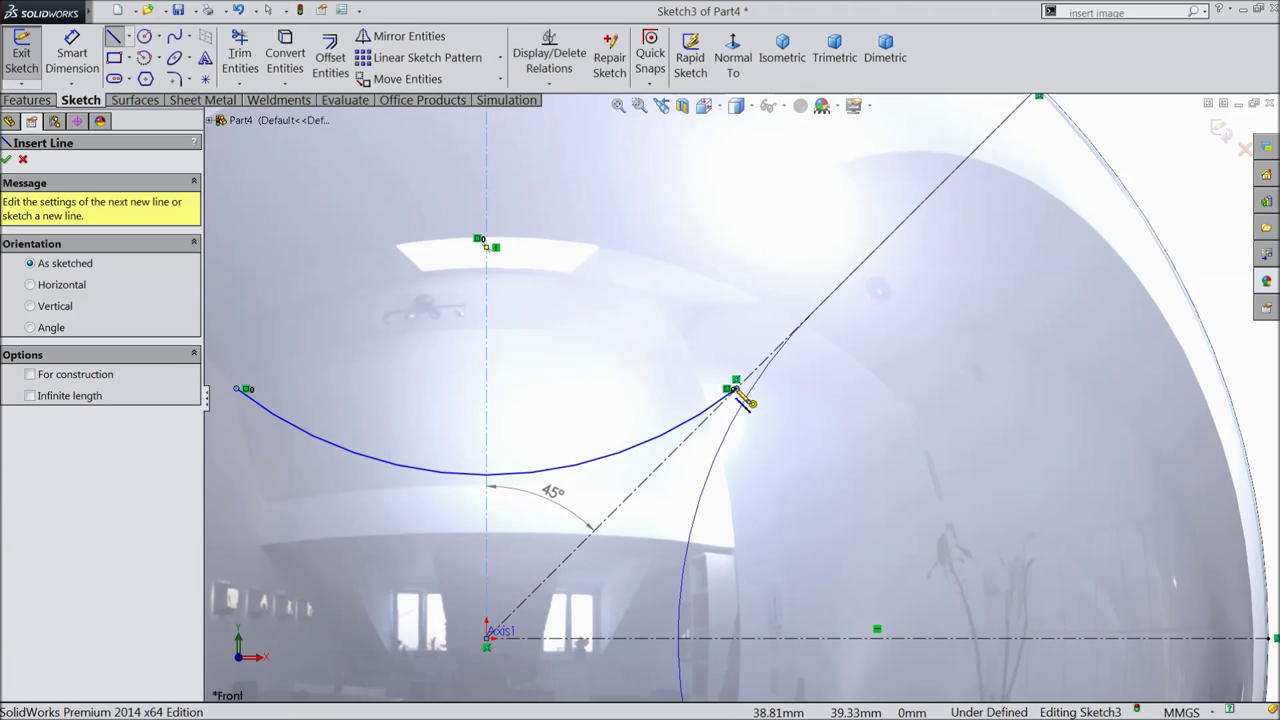
left_click(735, 390)
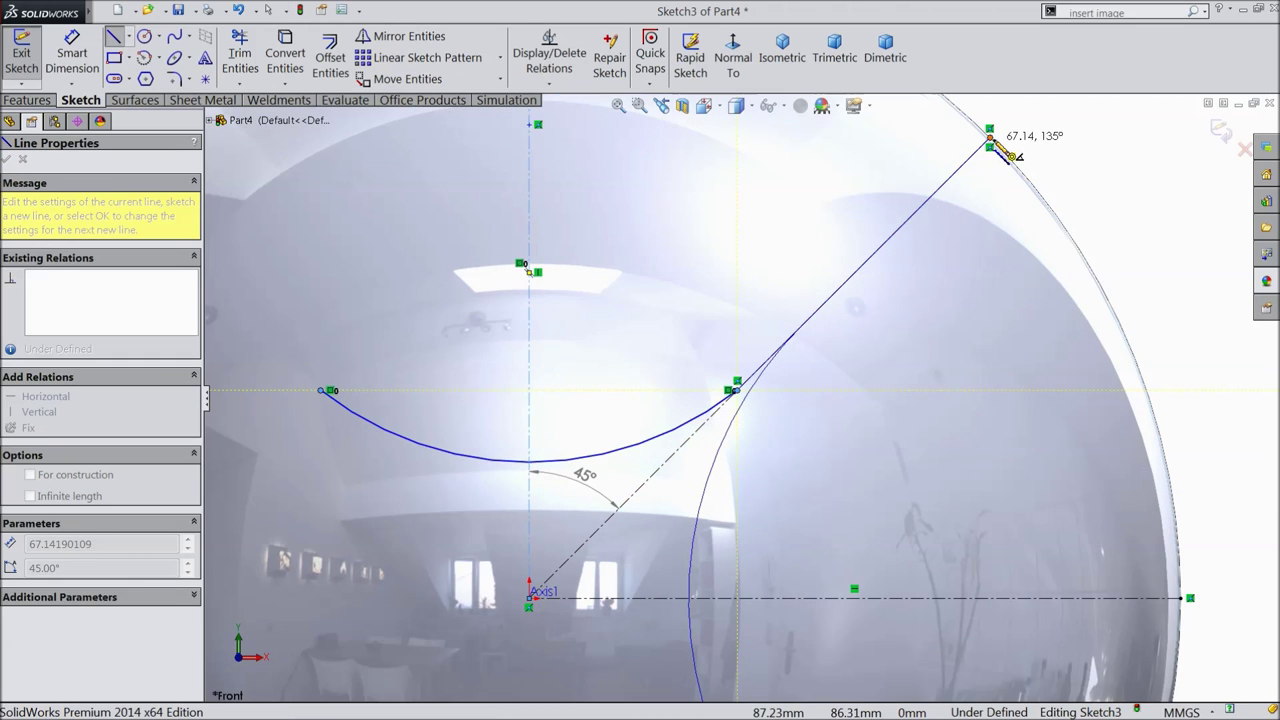
left_click(990, 140)
right_click(990, 140)
left_click(1048, 138)
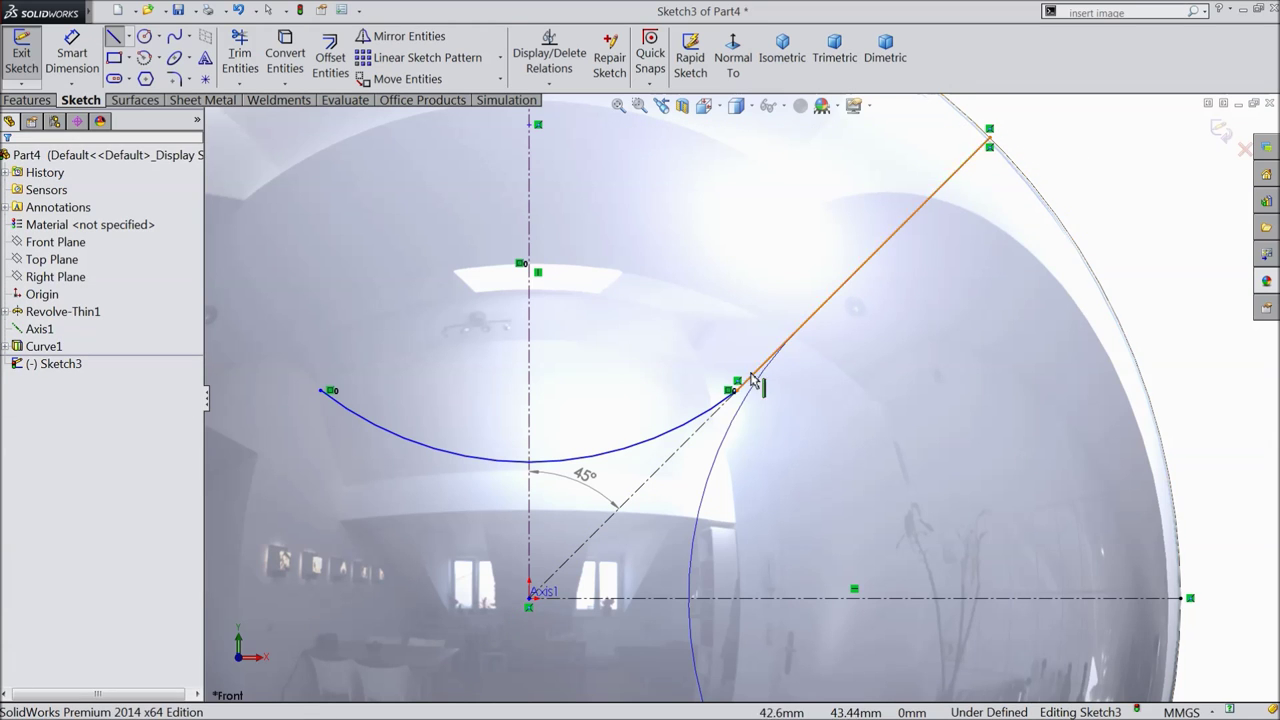
Make the seam arc tangent to the new straight line.
left_click(707, 418)
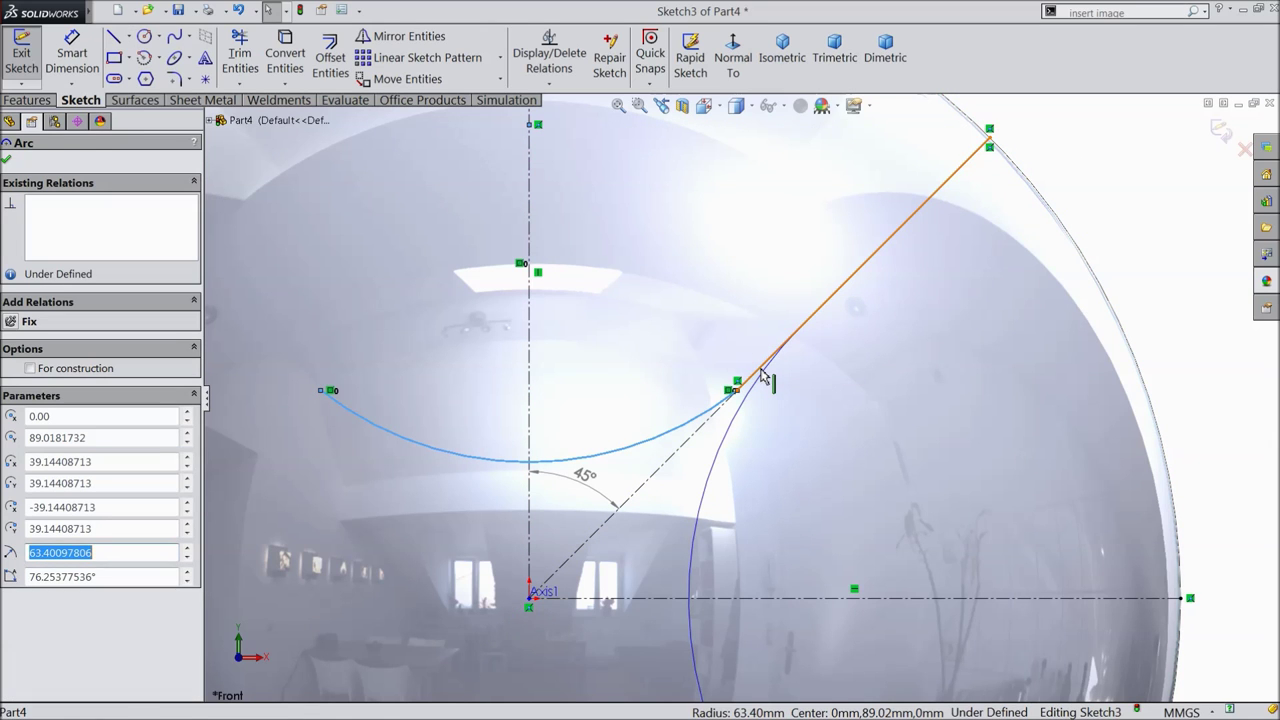
left_click(762, 375, "ctrl")
left_click(797, 318)
scroll(757, 366, "up", 3)
left_click(8, 161)
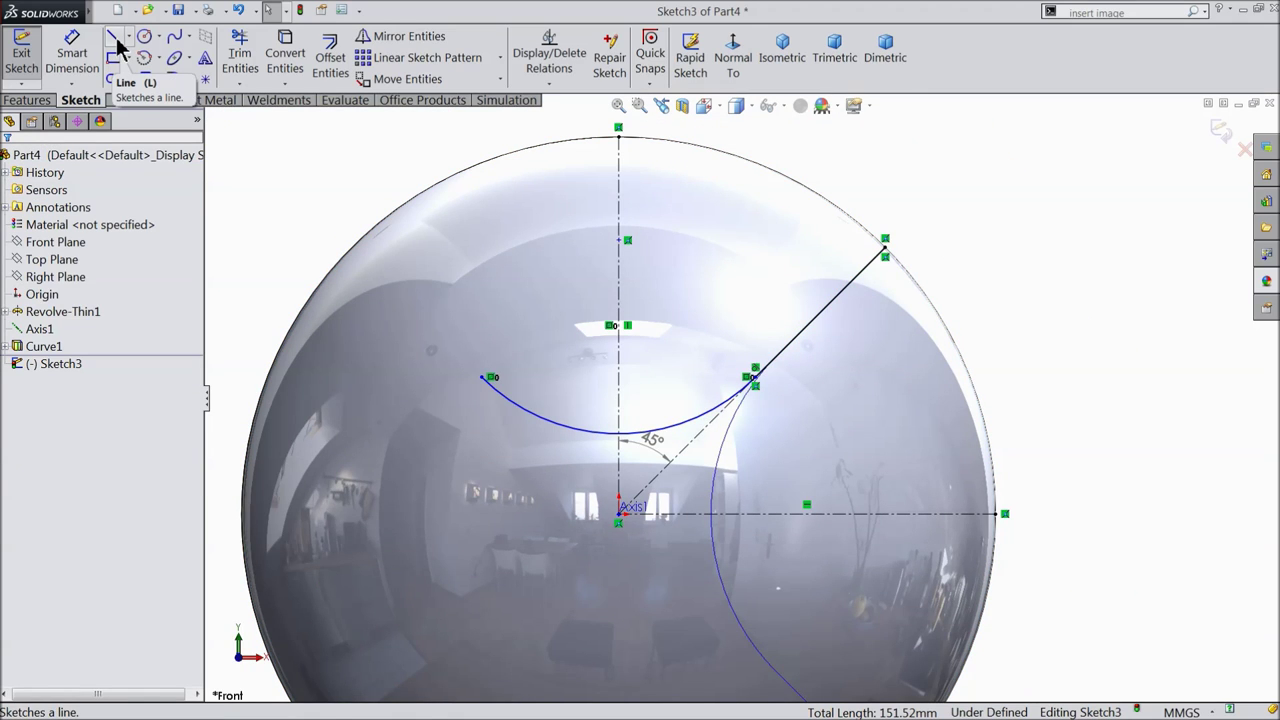
Mirror the tangent line about the vertical centerline to the left side.
left_click(415, 44)
left_click(801, 342)
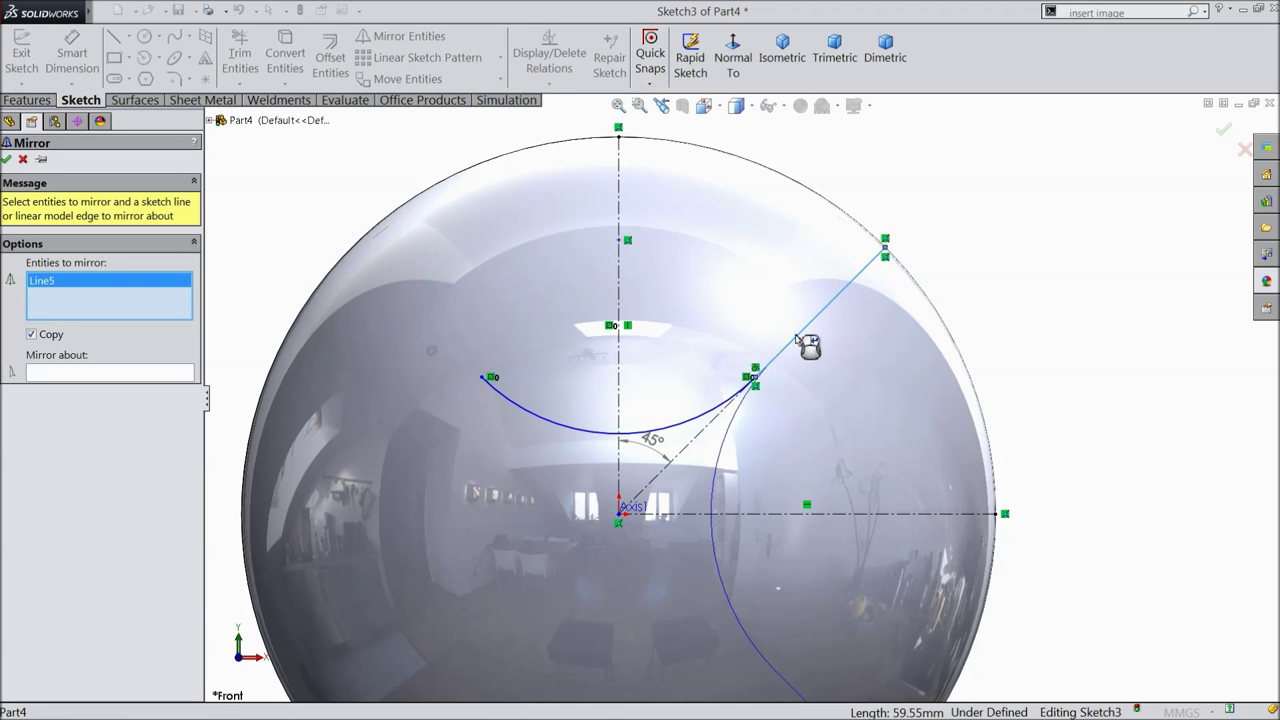
left_click(106, 372)
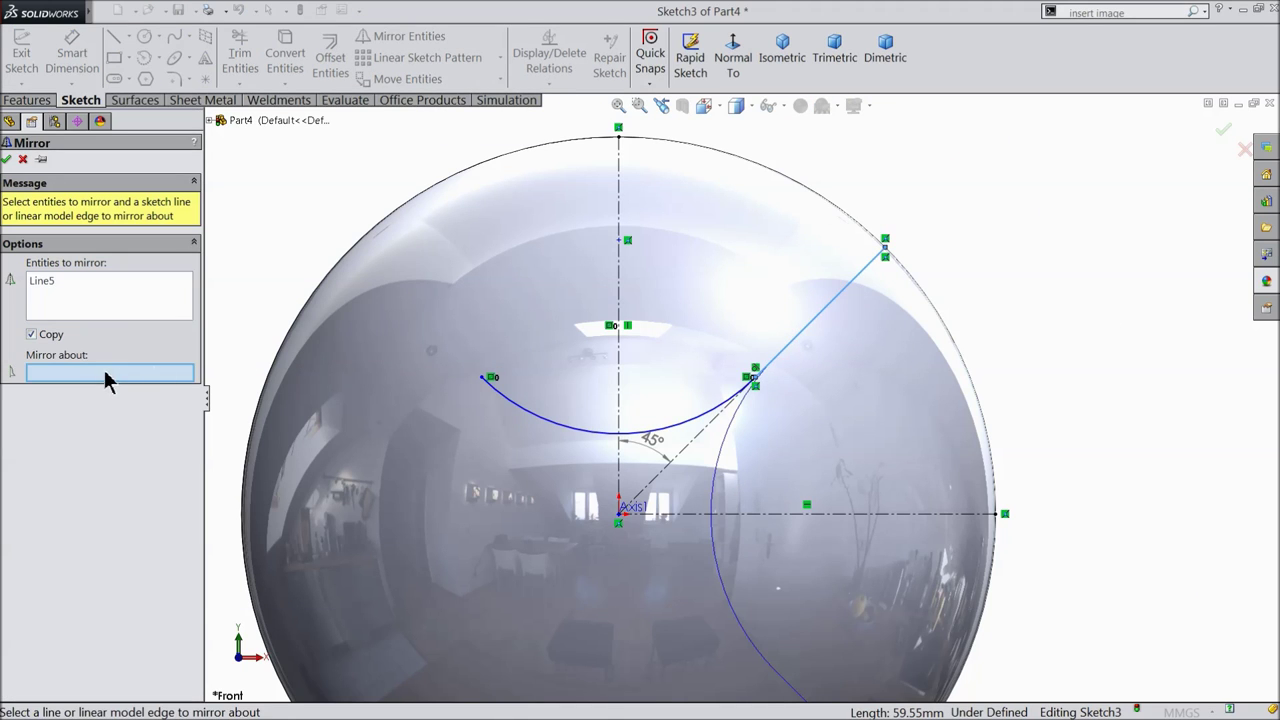
left_click(620, 290)
left_click(7, 160)
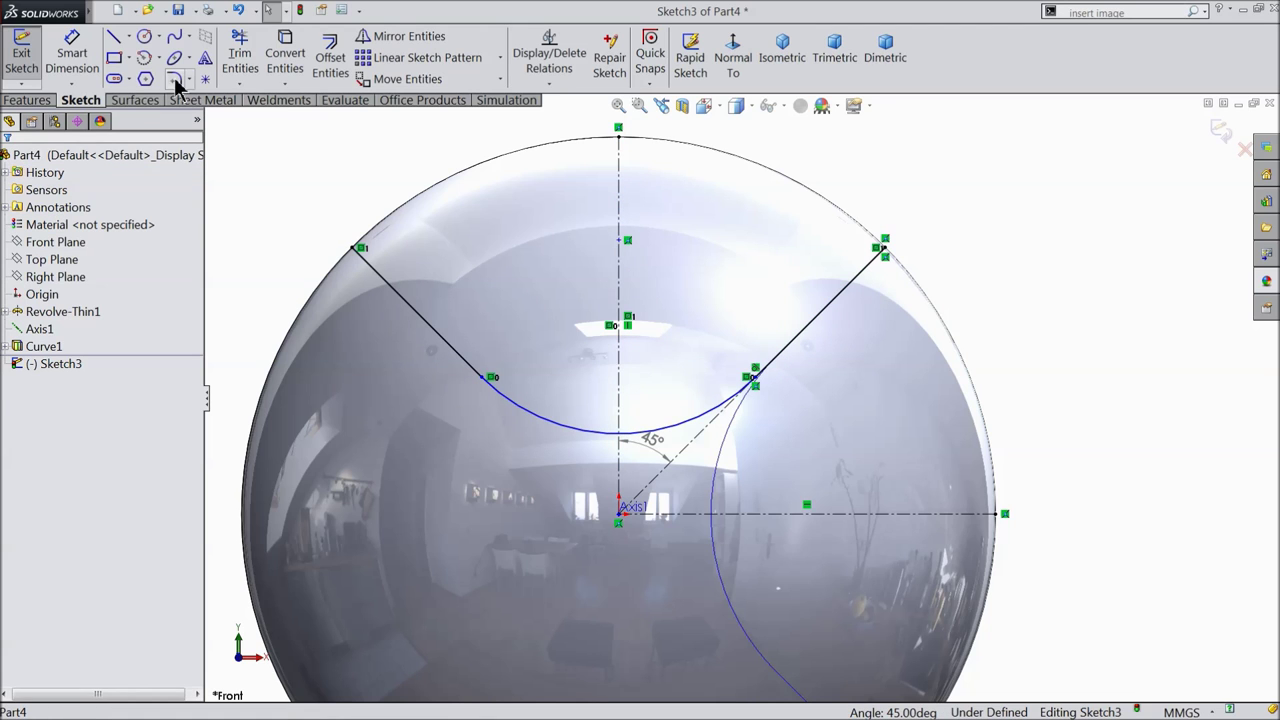
Place a point on the vertical centerline dimensioned 30 mm above the origin.
left_click(205, 80)
scroll(625, 460, "down", 4)
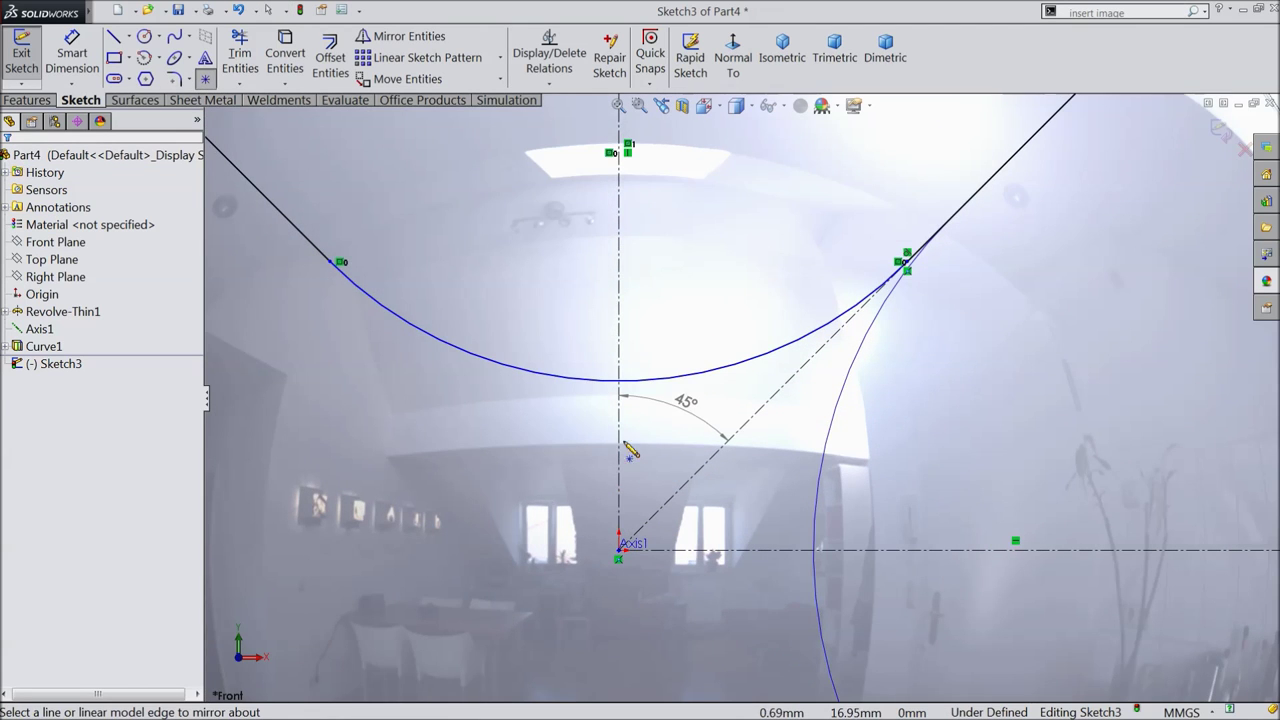
left_click(620, 420)
right_click(650, 401)
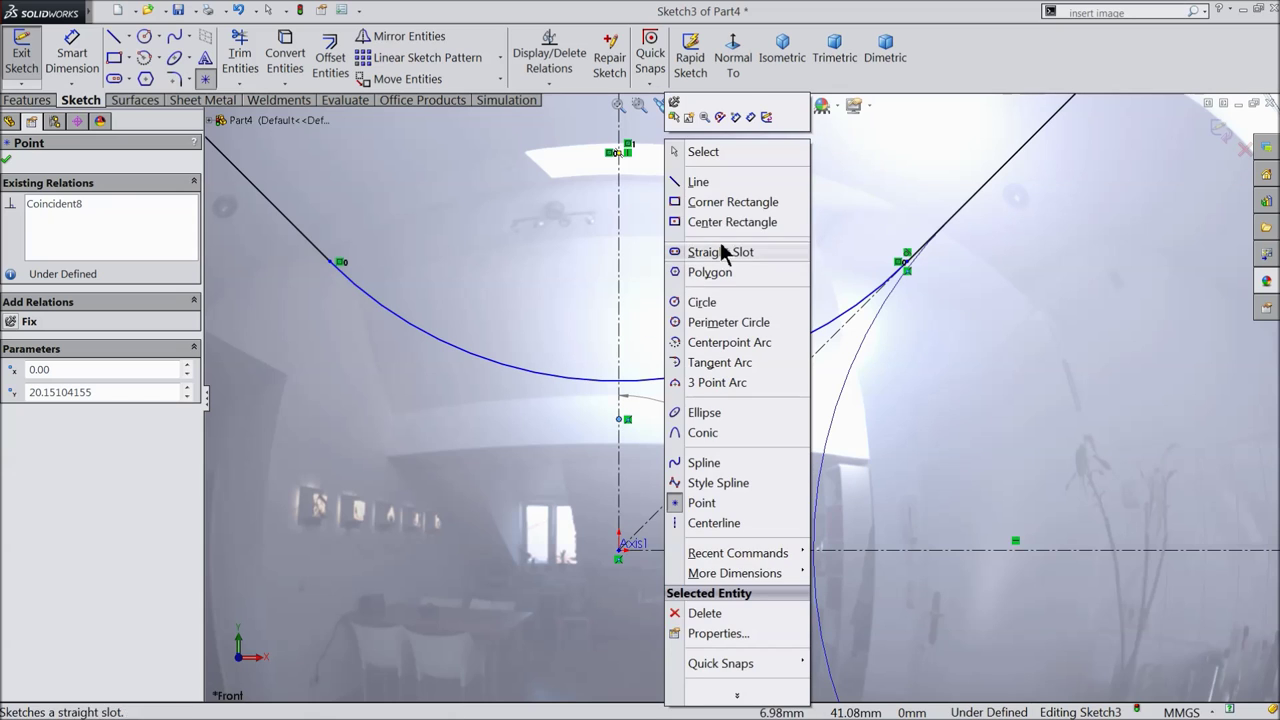
left_click(700, 152)
left_click(80, 64)
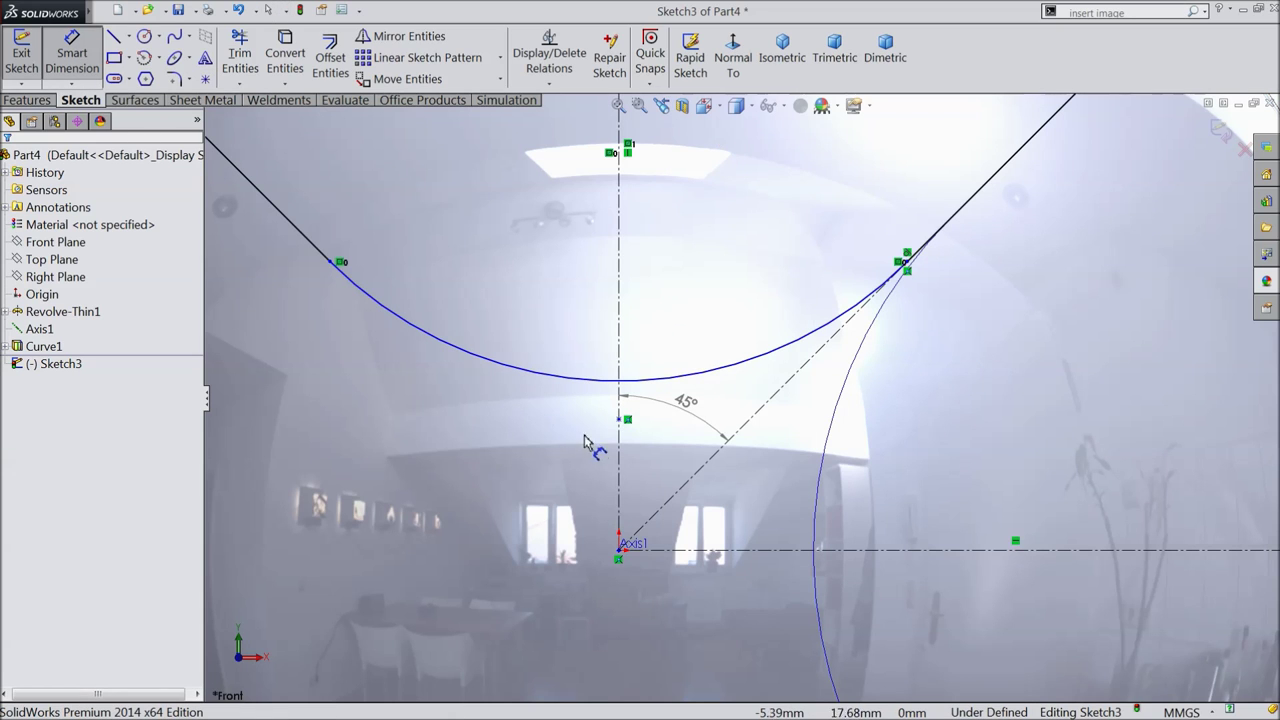
left_click(620, 420)
left_click(621, 557)
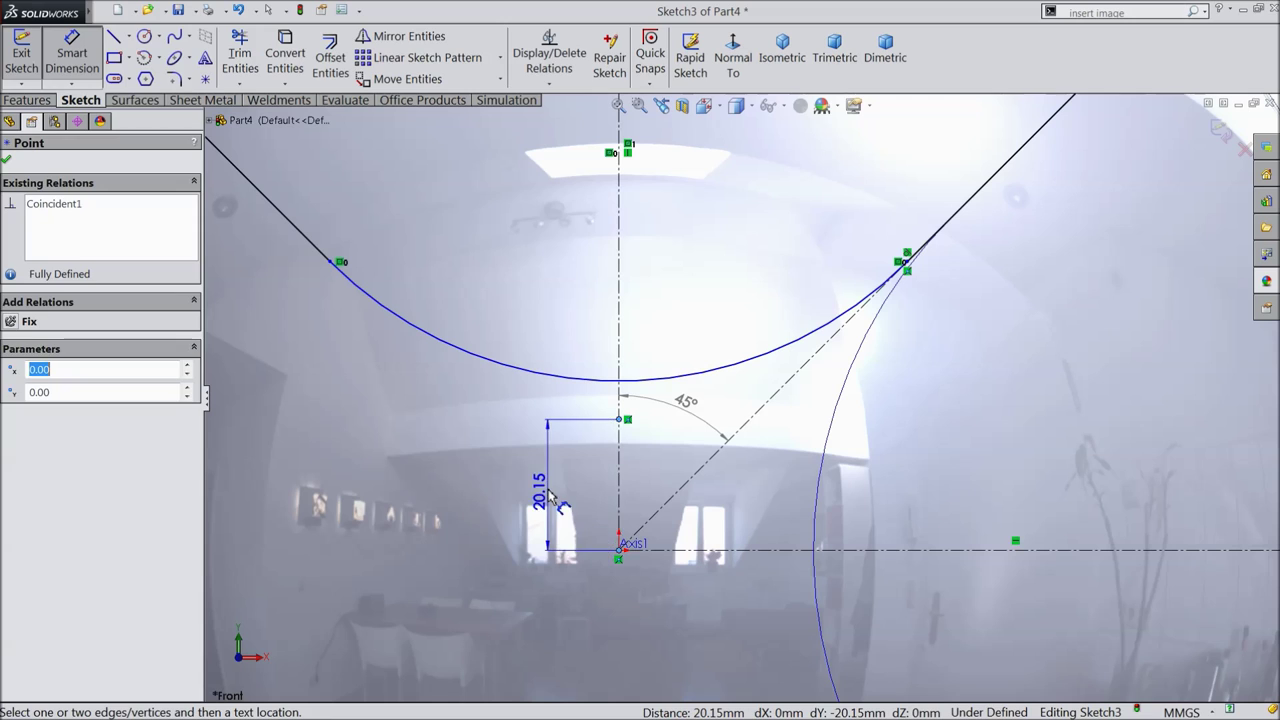
left_click(545, 480)
type("30")
left_click(477, 467)
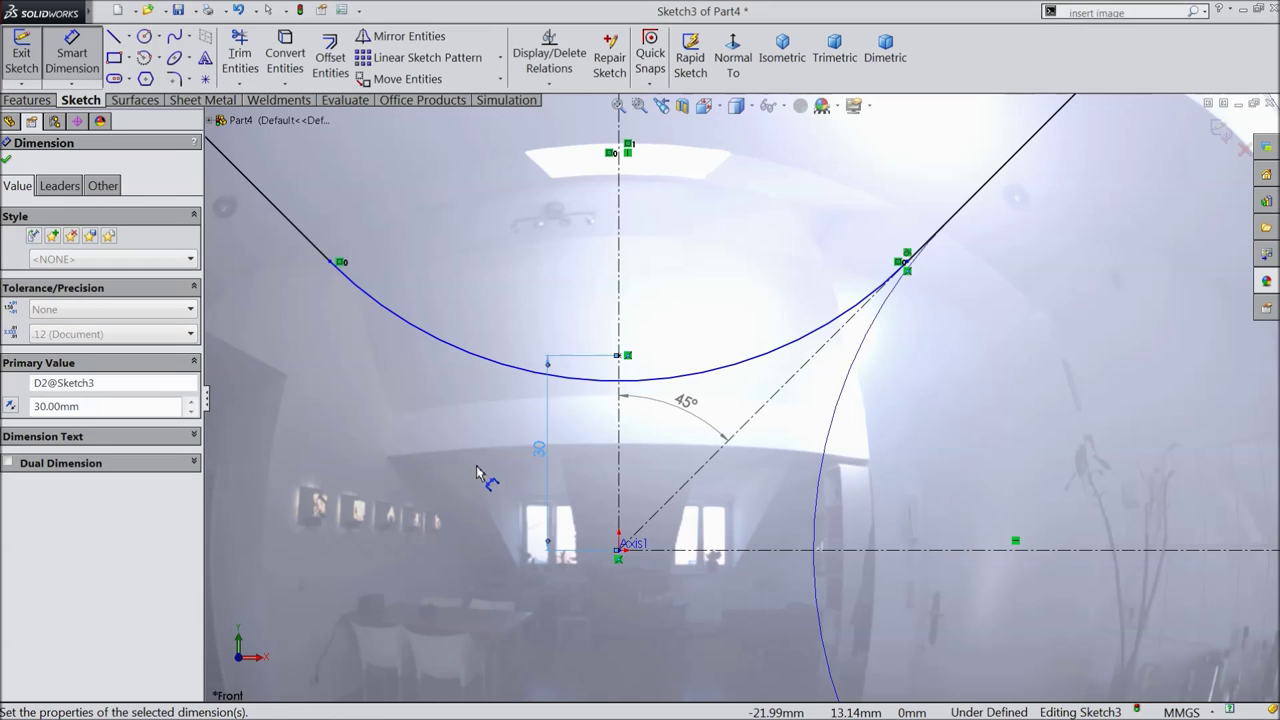
left_click(7, 160)
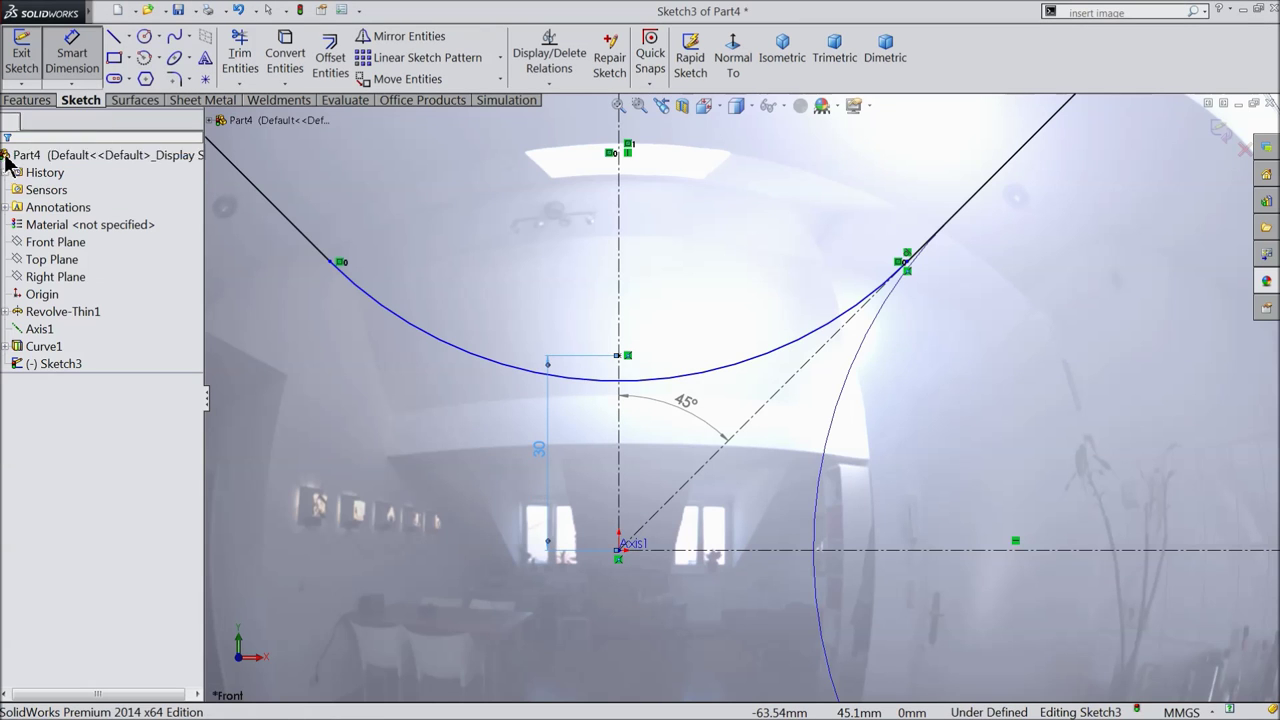
Make the seam arc coincident with the 30 mm point.
left_click(598, 383)
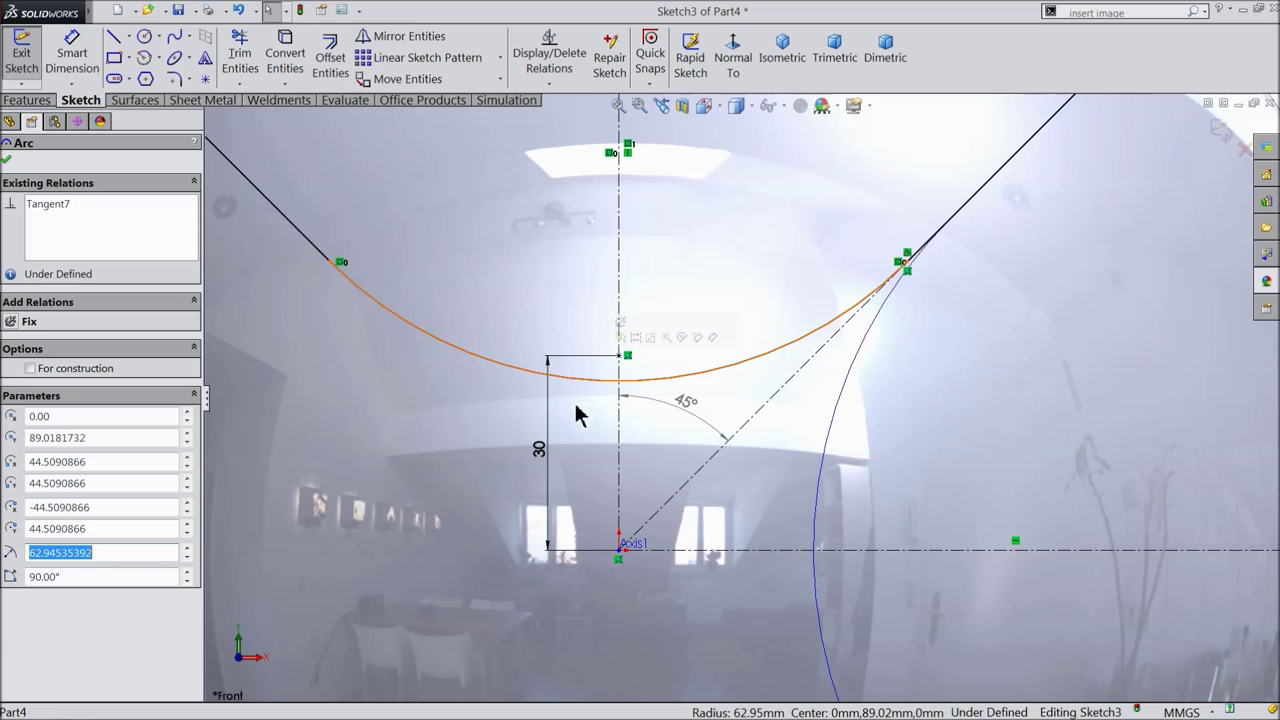
left_click(620, 357, "ctrl")
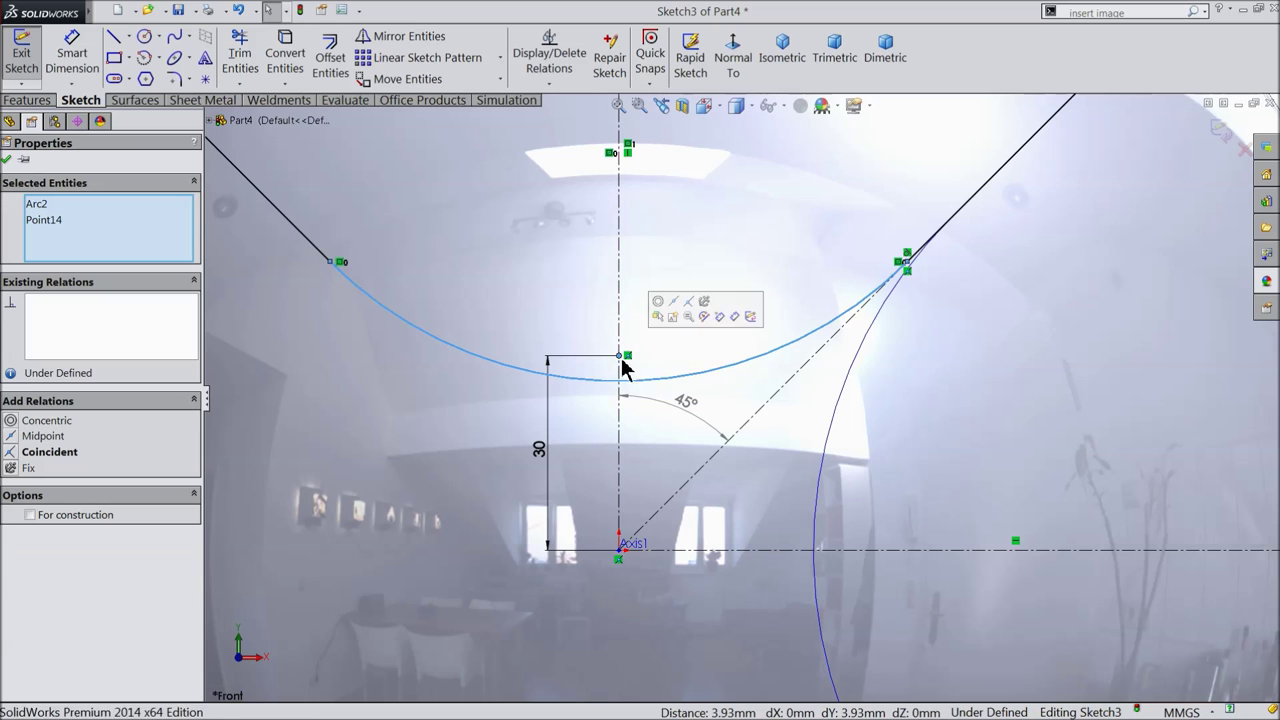
left_click(690, 310)
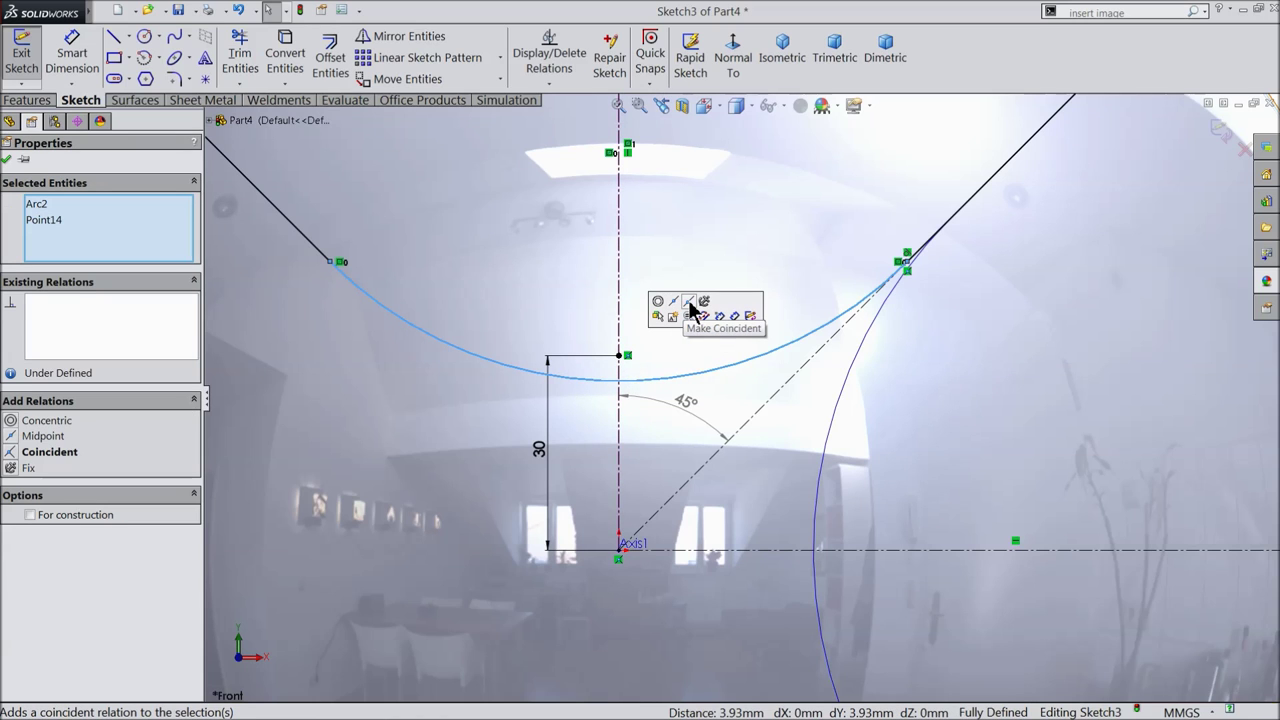
left_click(7, 160)
Exit Sketch3 and project it in reverse onto the sphere face as Curve2.
key("f")
mouse_move(568, 323)
middle_mouse_down()
mouse_move(528, 351)
mouse_move(531, 374)
mouse_move(506, 397)
mouse_move(517, 409)
middle_mouse_up()
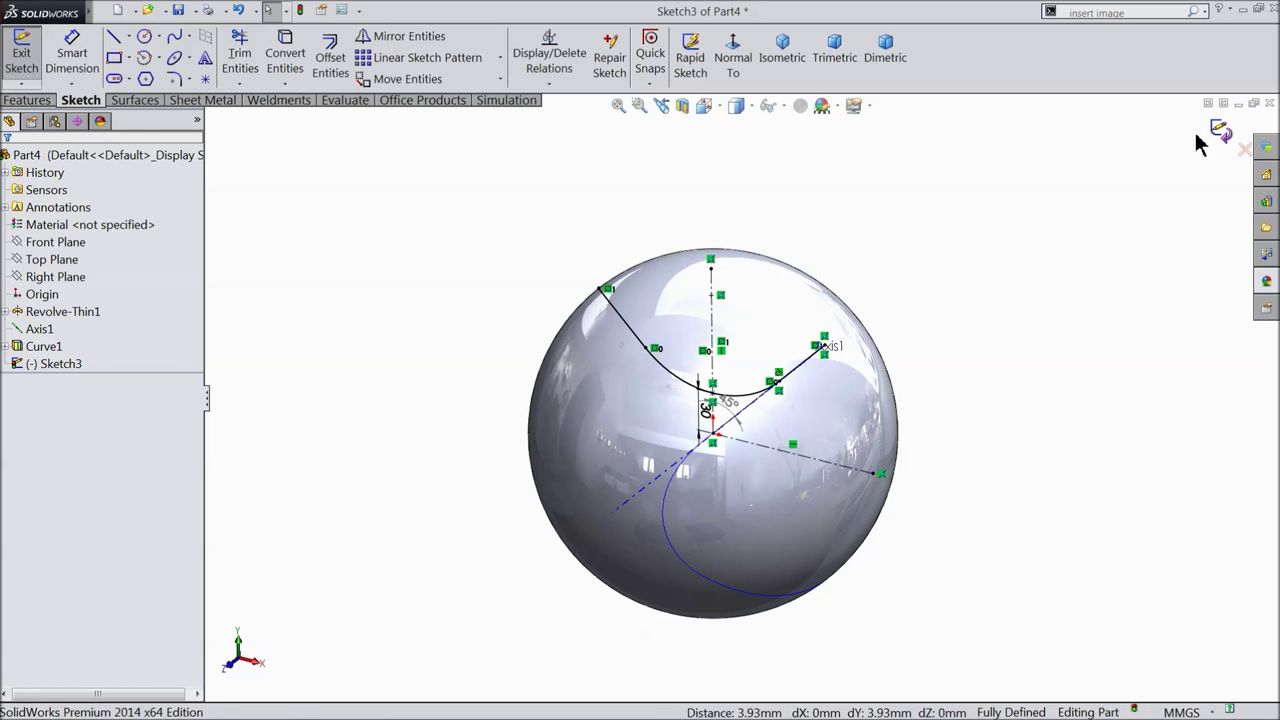
left_click(1229, 134)
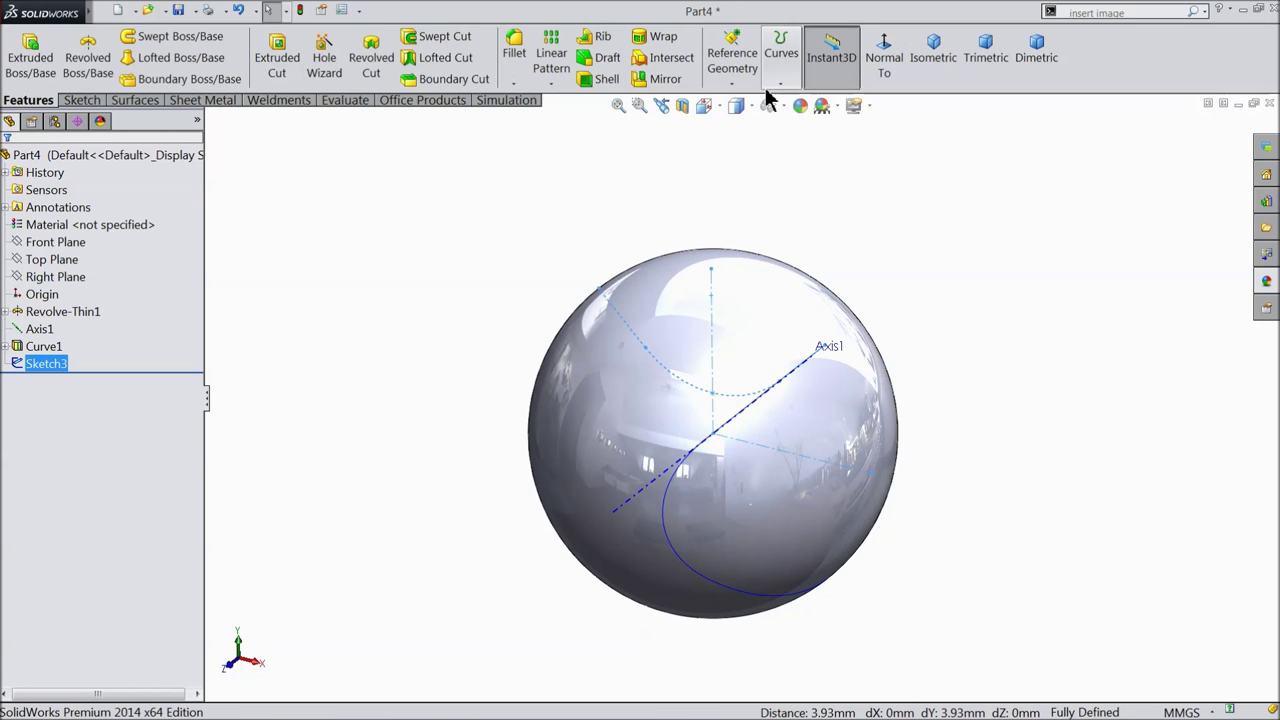
left_click(733, 84)
left_click(779, 84)
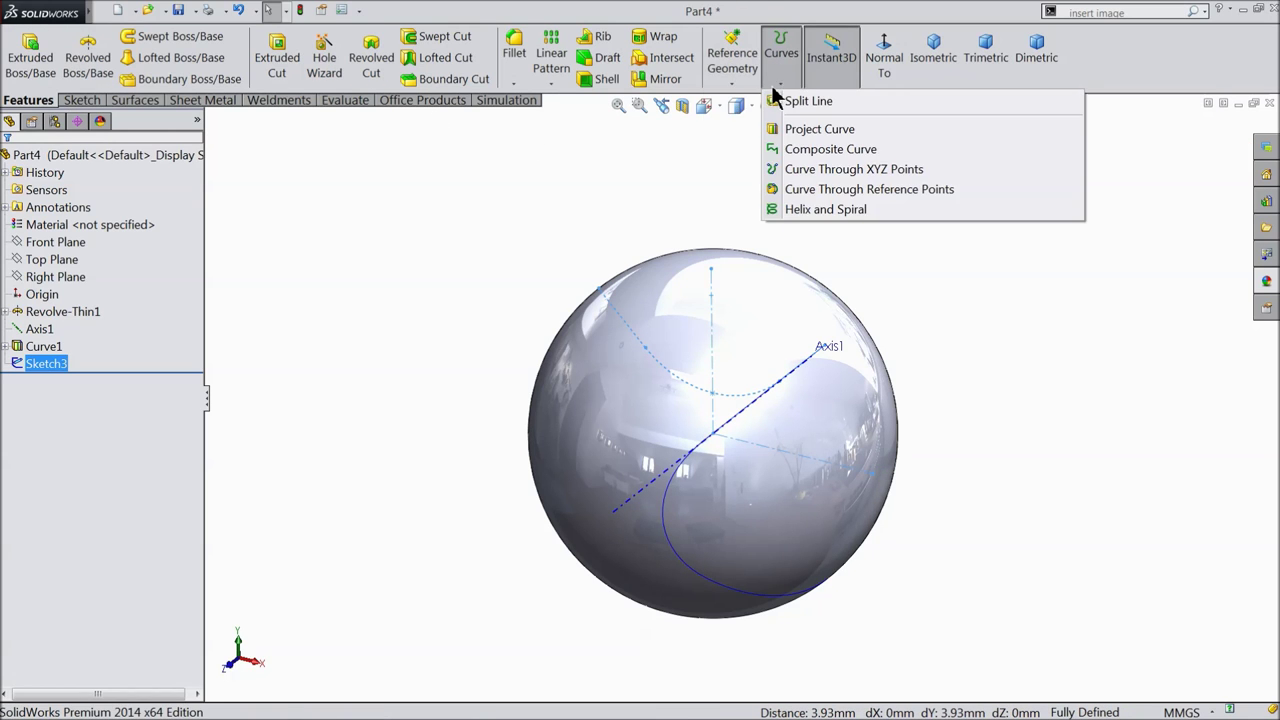
left_click(806, 129)
scroll(700, 440, "down", 2)
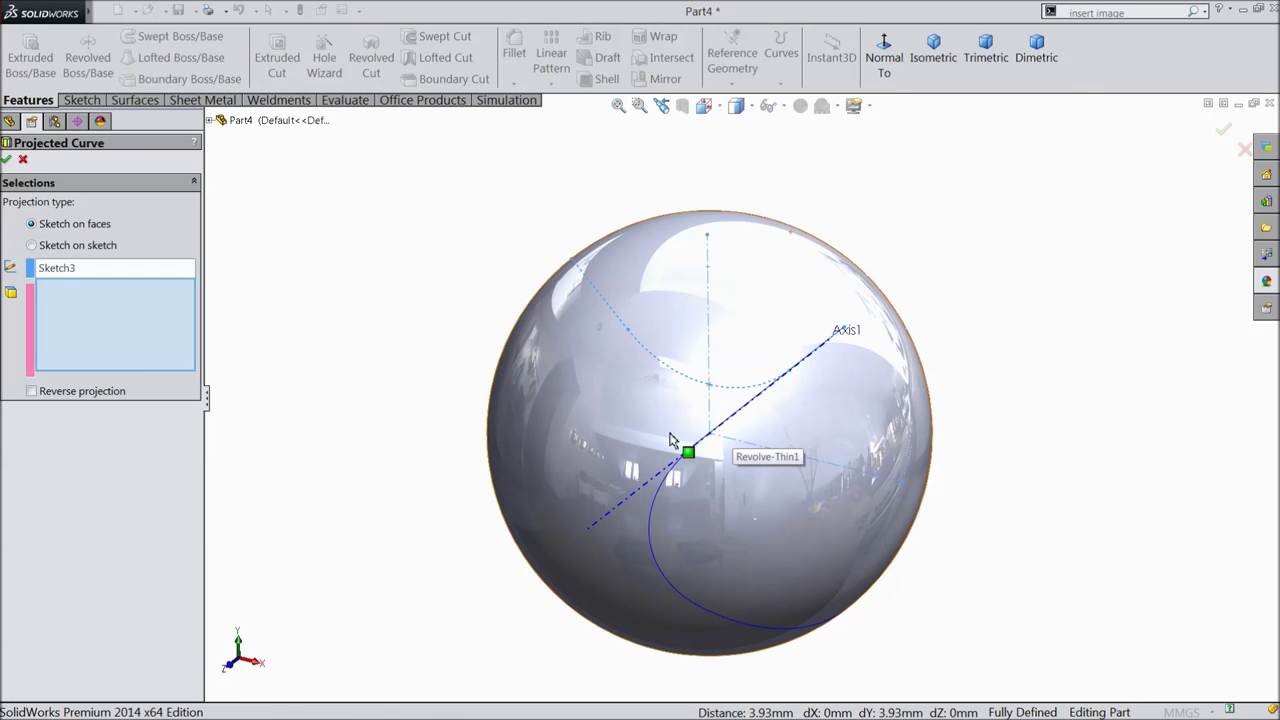
left_click(636, 410)
mouse_move(636, 410)
middle_mouse_down()
mouse_move(523, 437)
mouse_move(530, 447)
middle_mouse_up()
left_click(31, 392)
mouse_move(625, 410)
middle_mouse_down()
mouse_move(571, 386)
mouse_move(571, 443)
middle_mouse_up()
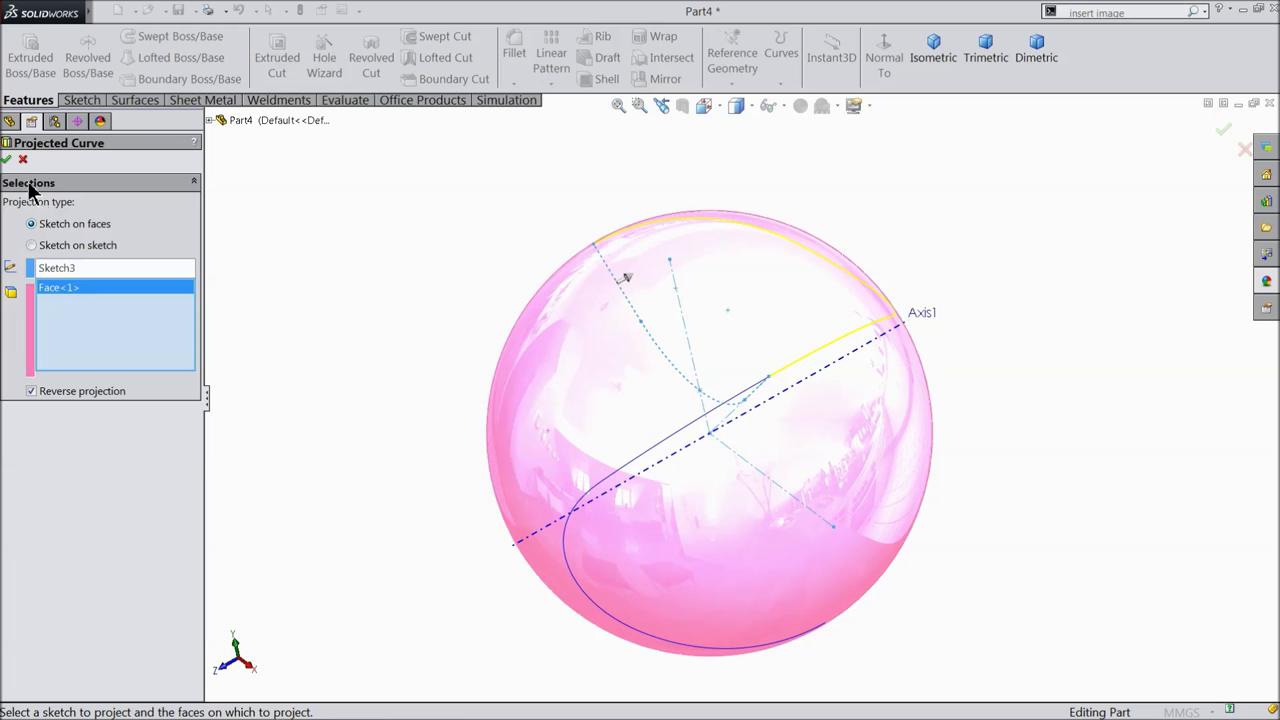
left_click(7, 160)
mouse_move(448, 380)
middle_mouse_down()
mouse_move(428, 320)
mouse_move(414, 380)
middle_mouse_up()
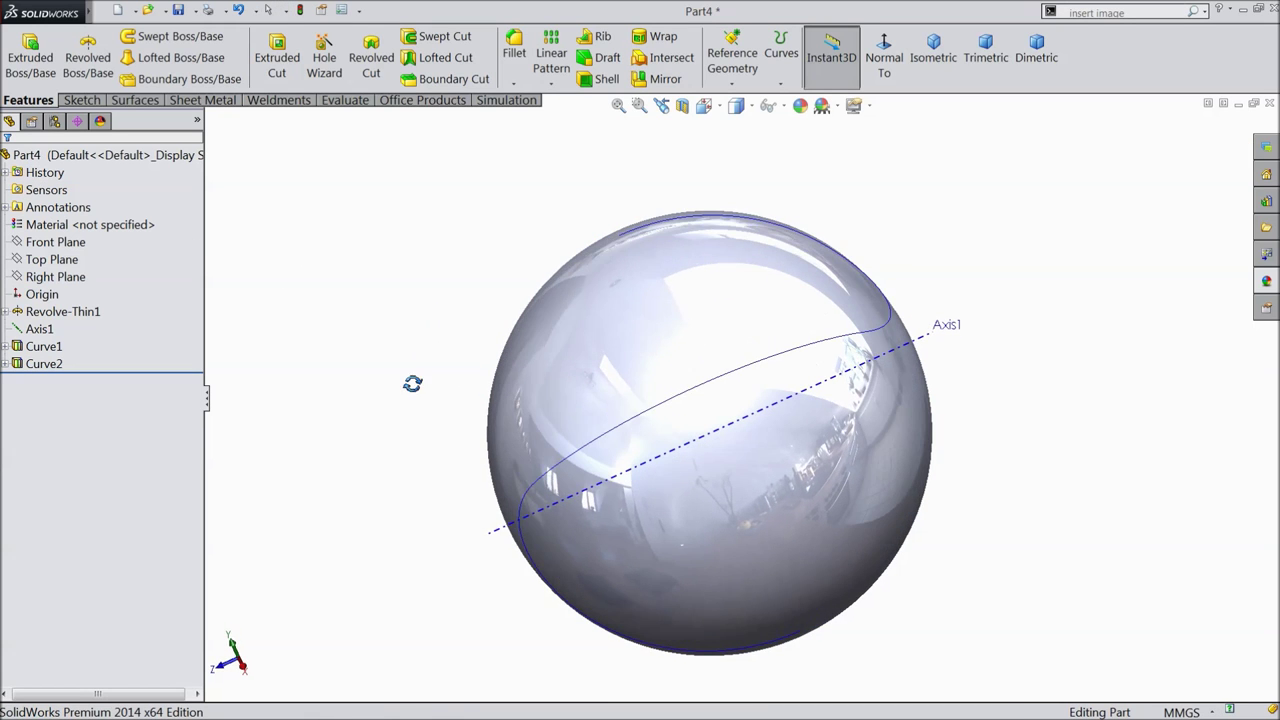
Create a Composite Curve from Curve1 and Curve2, producing CompCurve1.
left_click(668, 402)
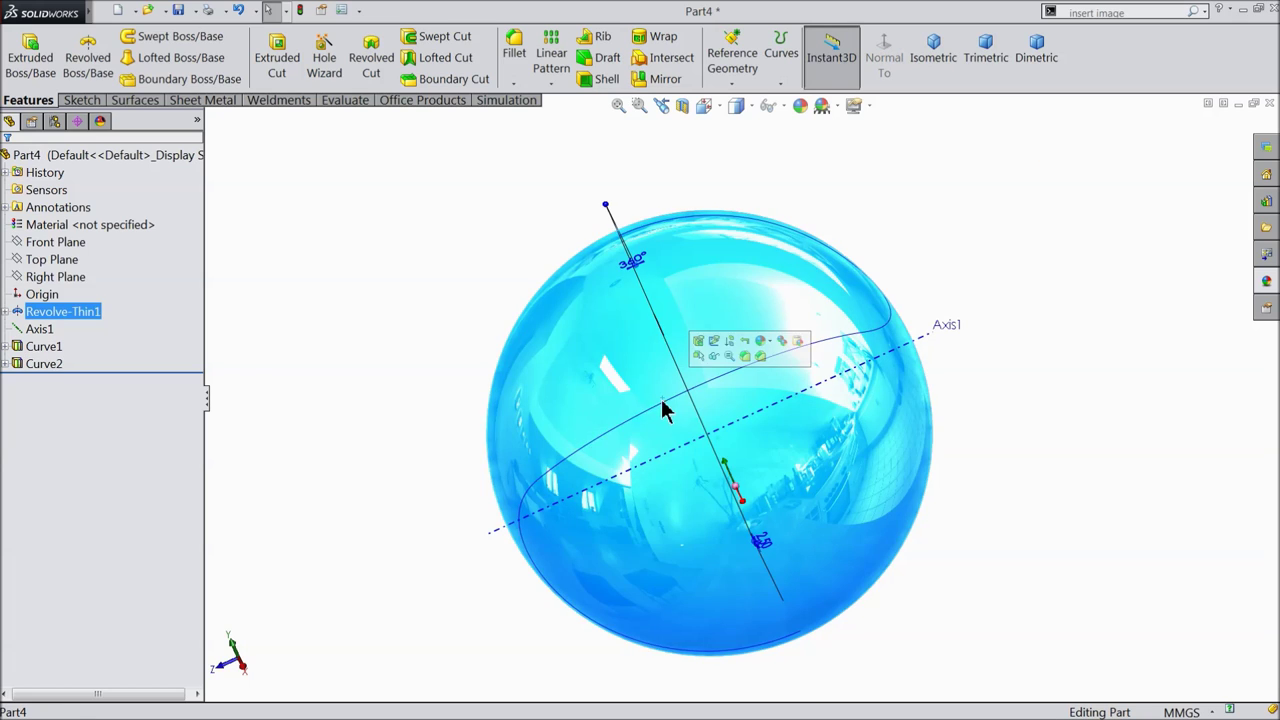
left_click(366, 263)
middle_click_drag(486, 289, 486, 237)
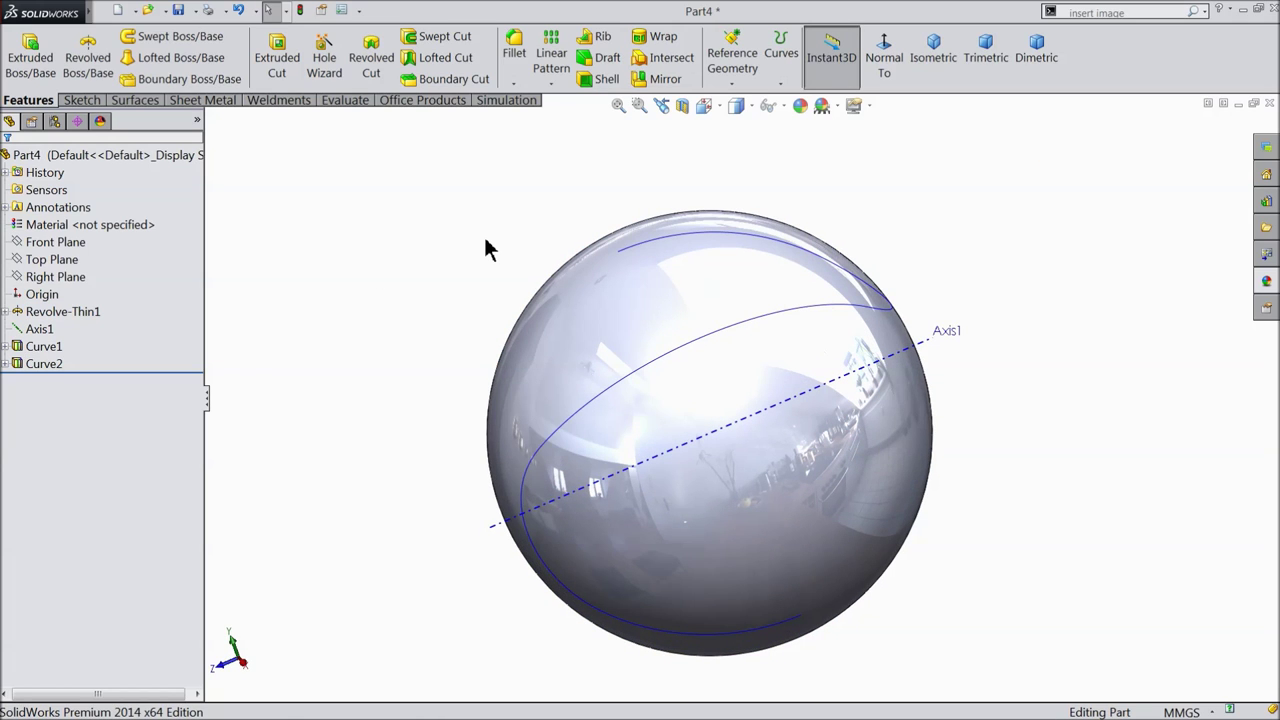
left_click(733, 86)
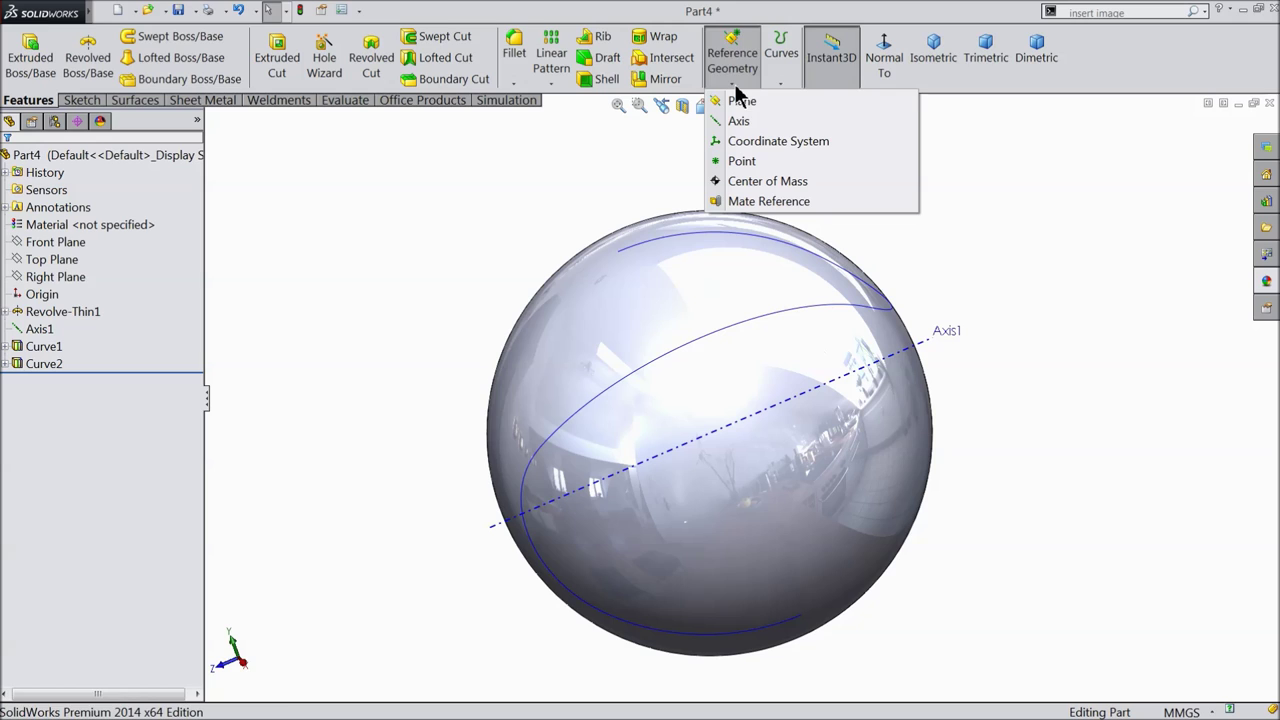
left_click(781, 82)
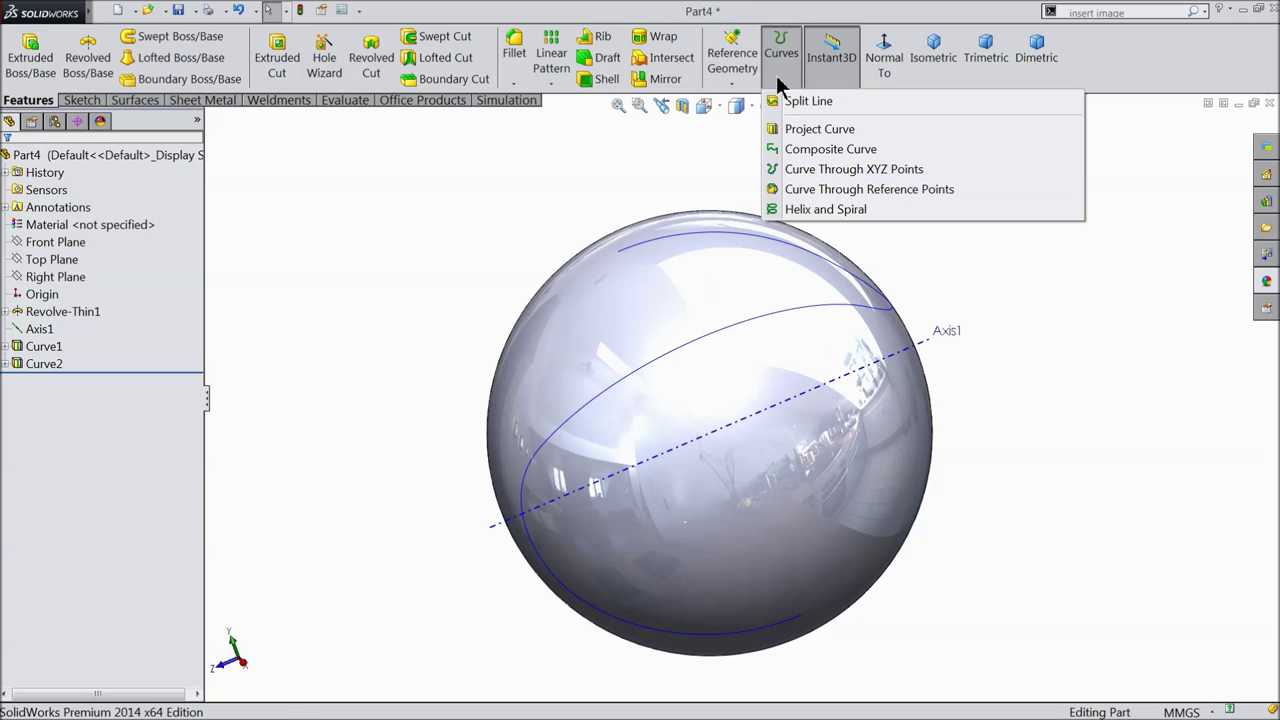
left_click(815, 152)
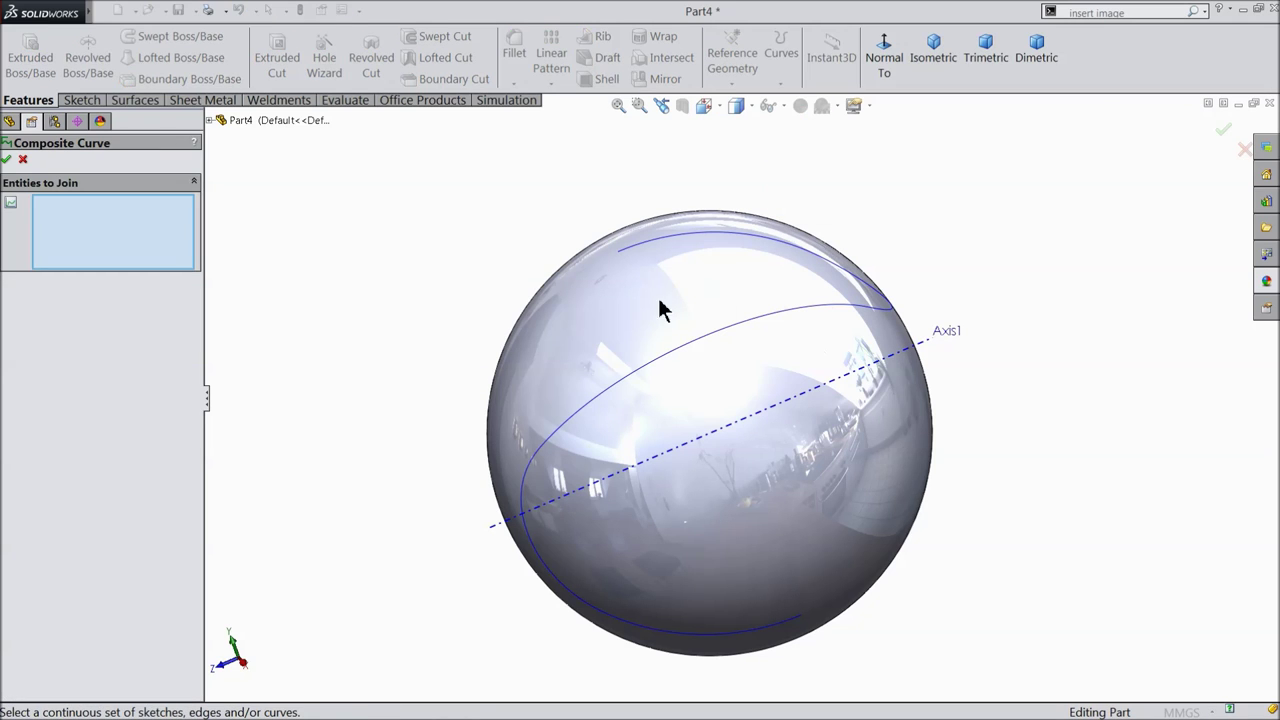
left_click(210, 120)
left_click(256, 311)
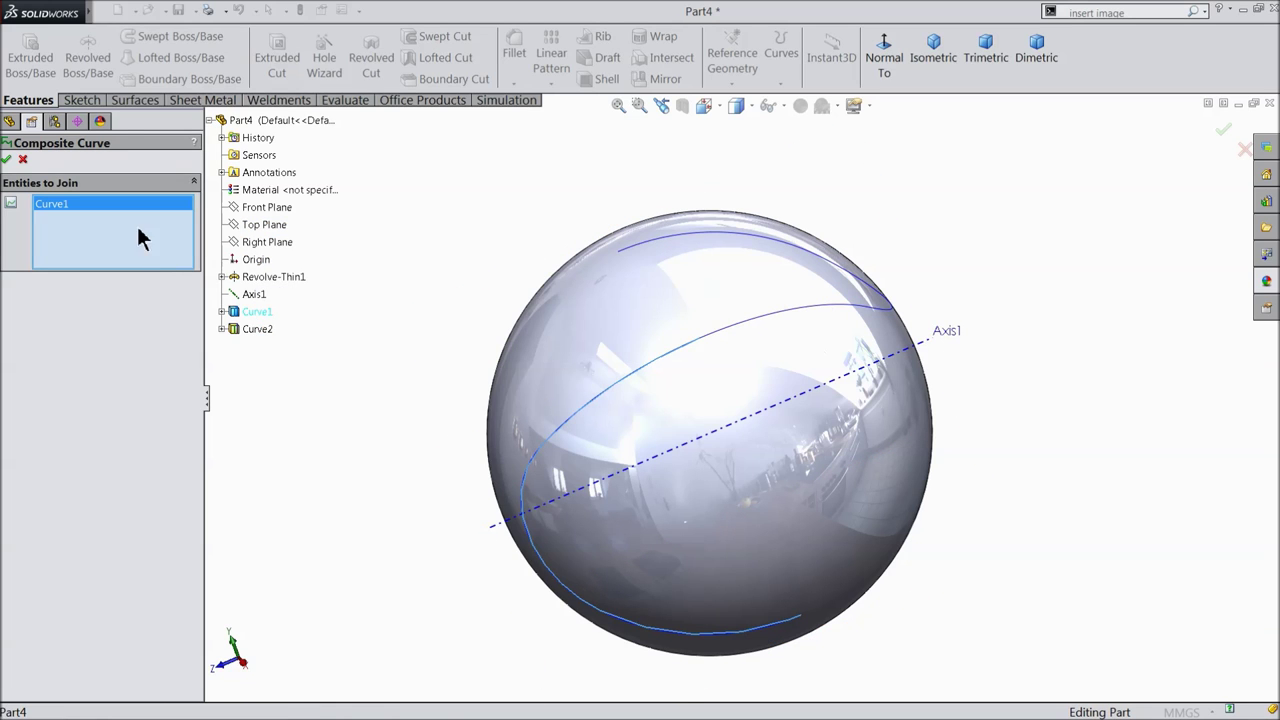
left_click(256, 329)
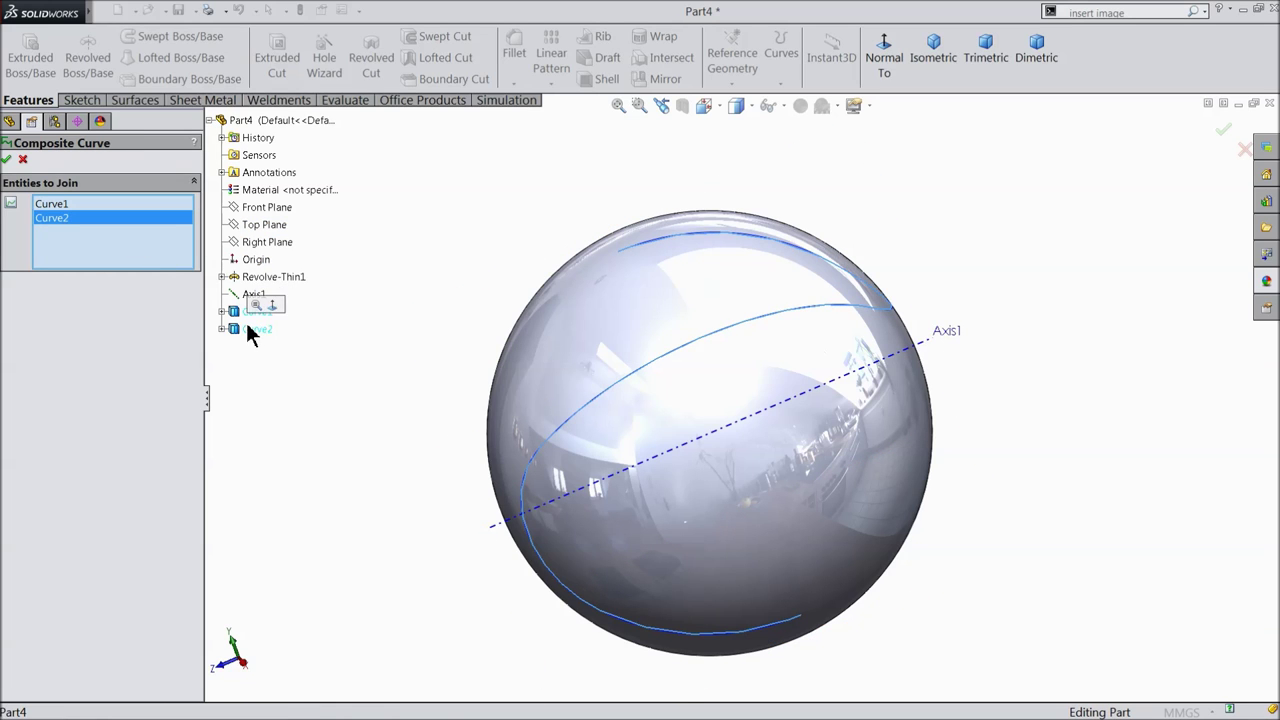
left_click(8, 160)
Orbit the sphere and select the Right Plane and Axis1 to check their orientation.
mouse_move(457, 371)
middle_mouse_down()
mouse_move(468, 321)
mouse_move(657, 434)
mouse_move(720, 491)
middle_mouse_up()
left_click(45, 280)
left_click(31, 330)
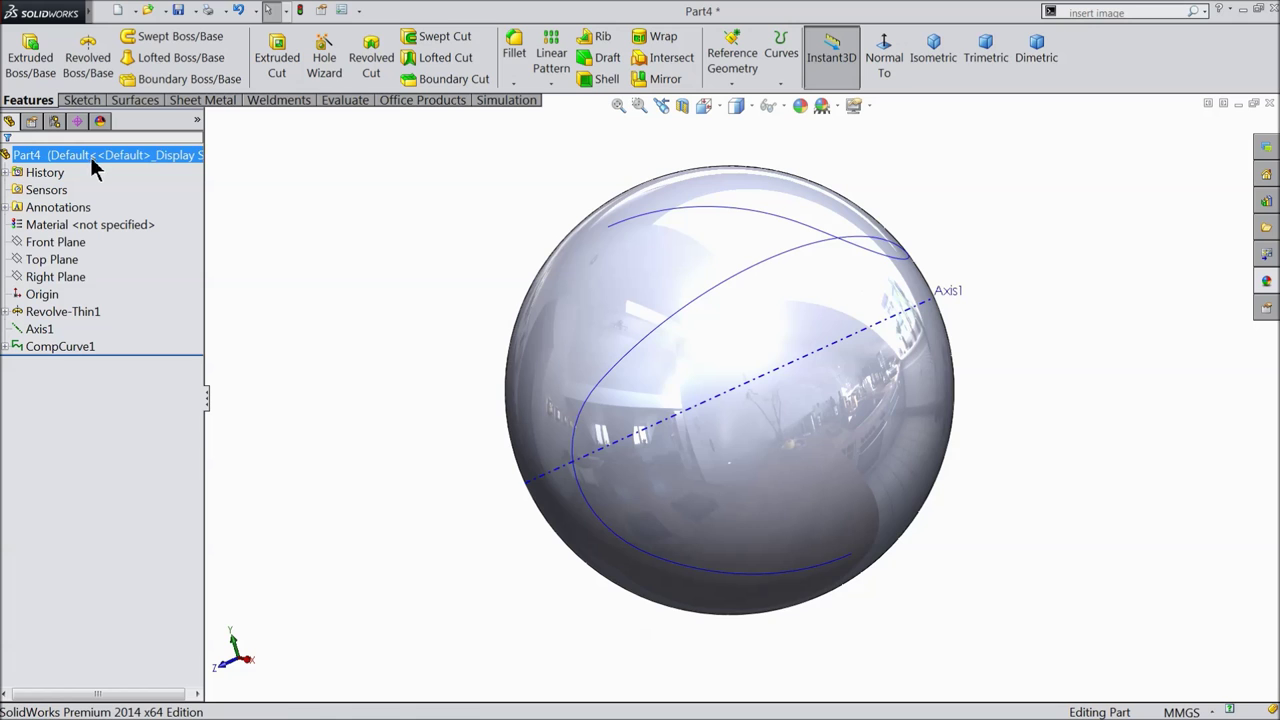
Start a new sketch on the Front Plane, viewed normal to it.
left_click(45, 243)
left_click(42, 224)
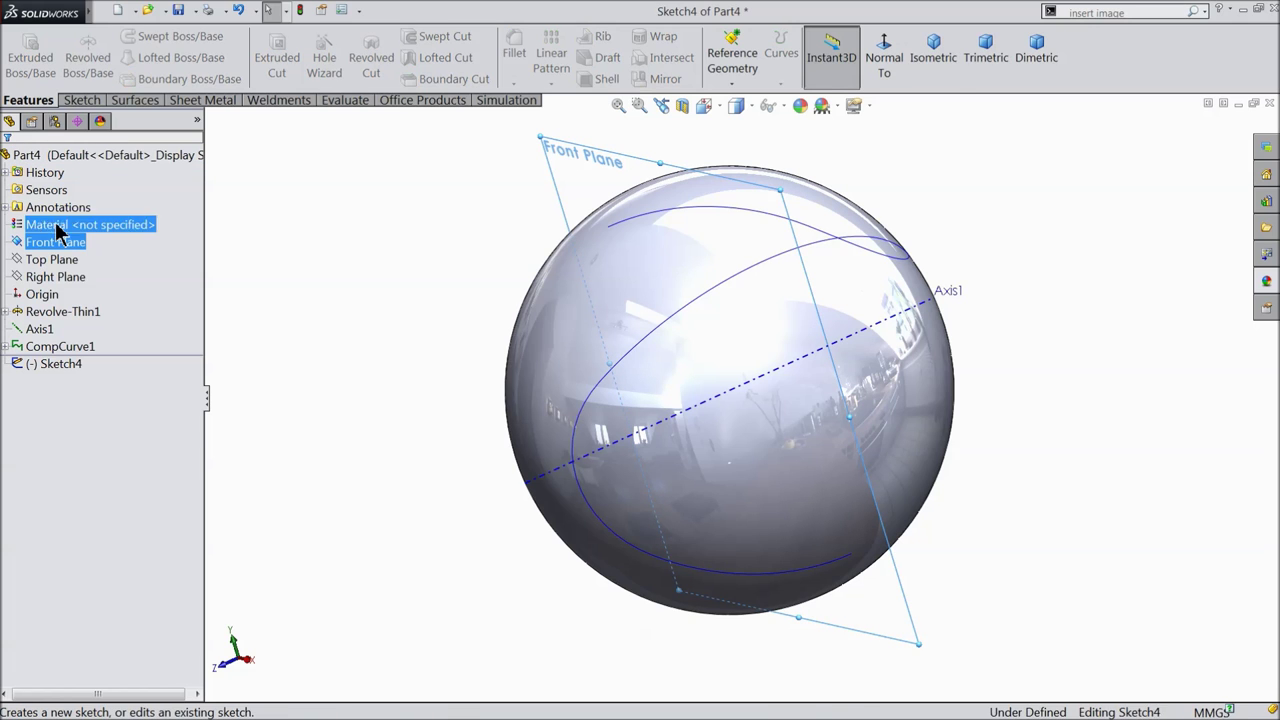
left_click(884, 62)
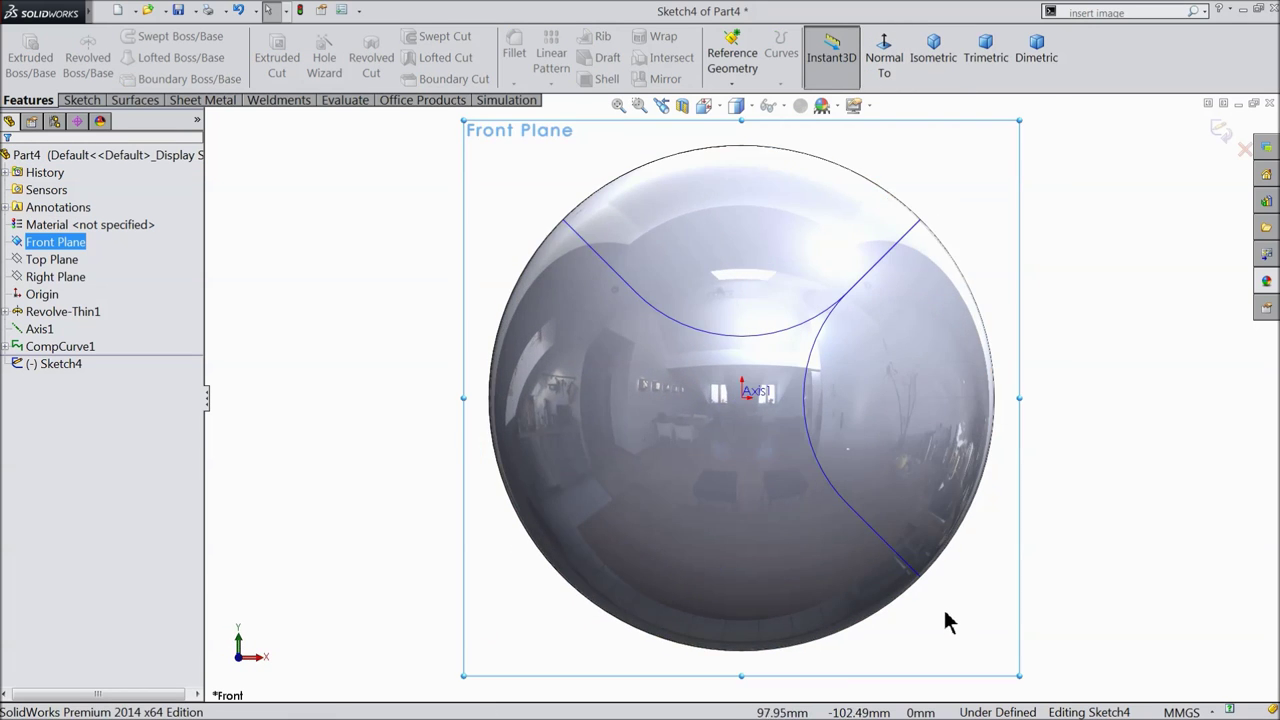
scroll(889, 480, "down", 5)
scroll(378, 388, "down", 3)
Draw a centerpoint straight slot just outside the sphere's lower-right edge.
left_click(85, 100)
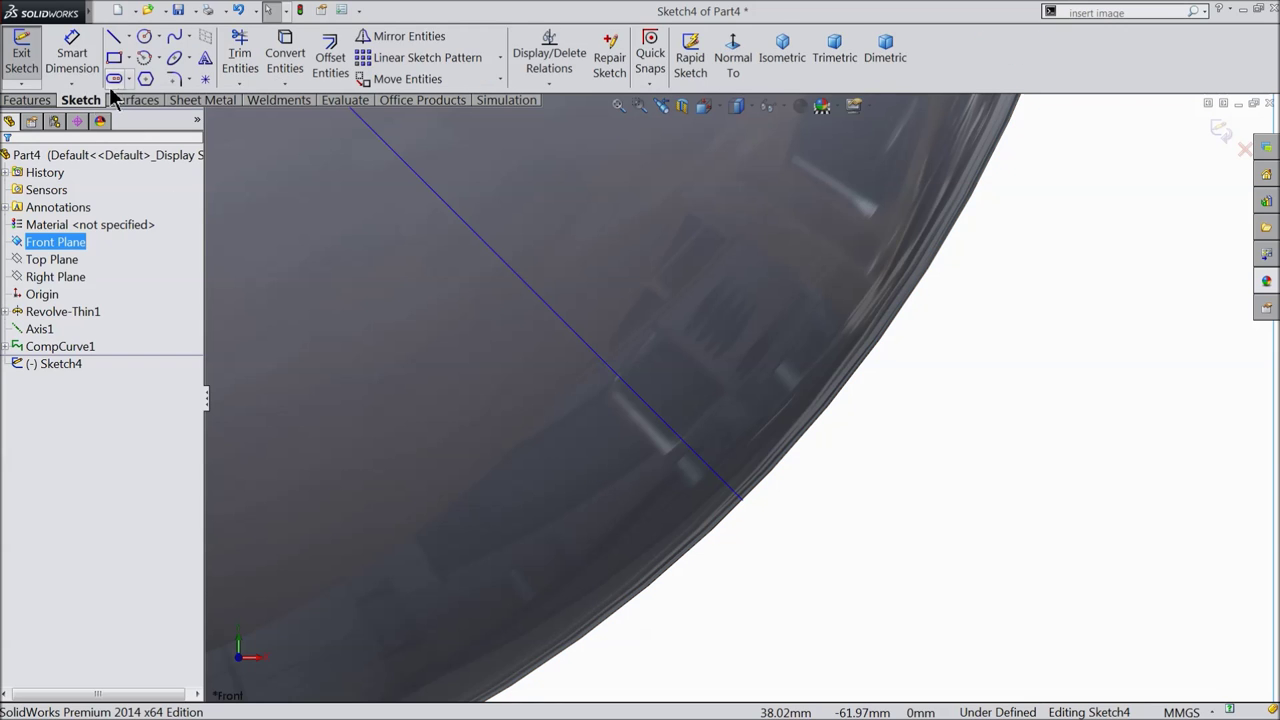
left_click(131, 81)
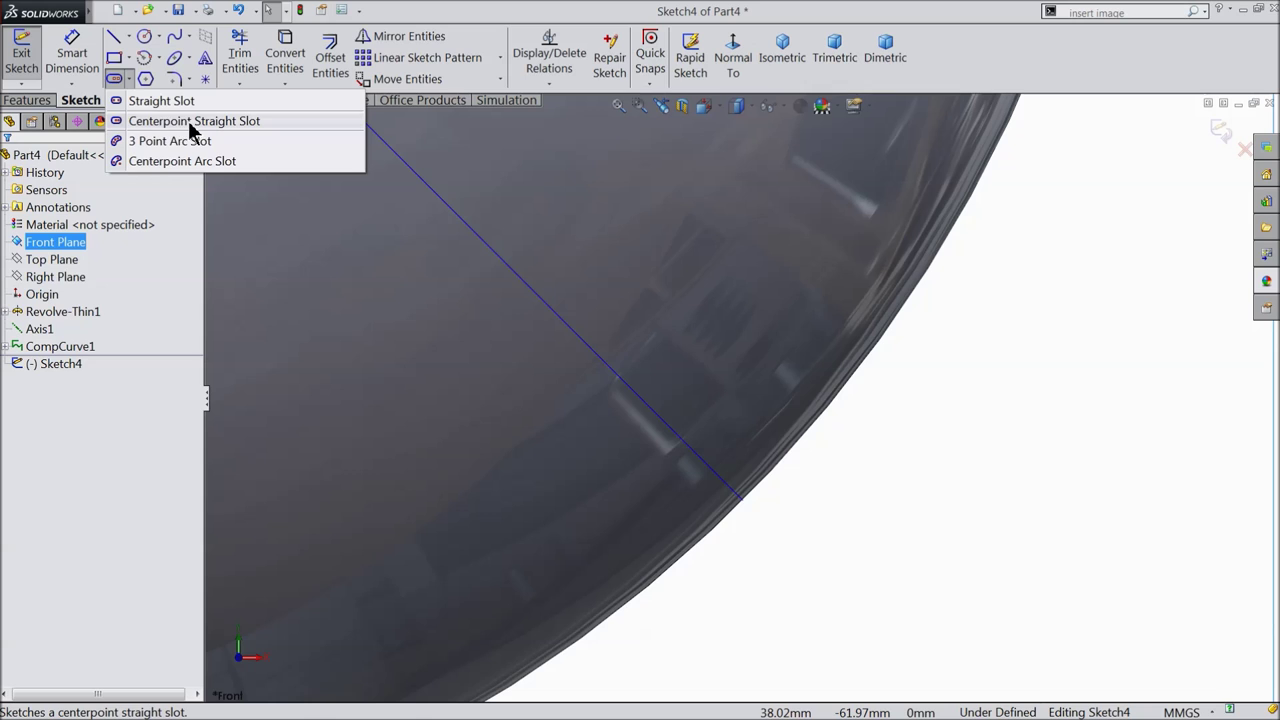
left_click(178, 122)
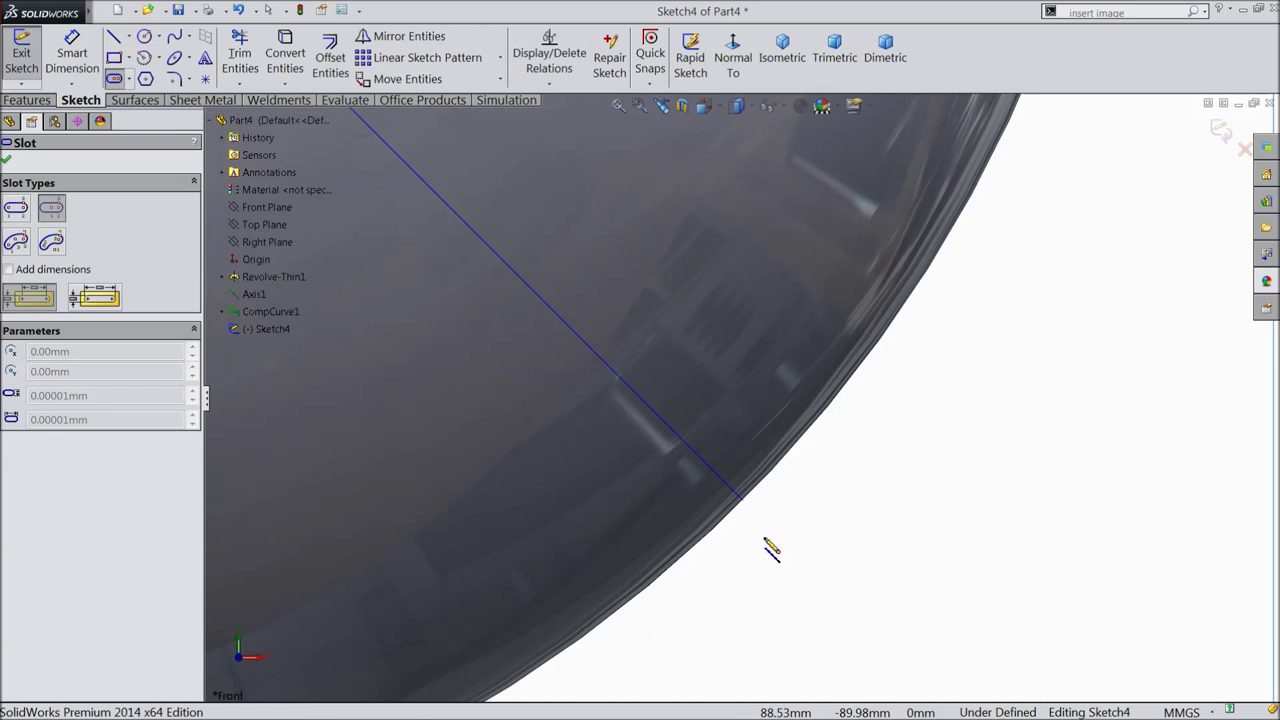
scroll(775, 540, "down", 2)
left_click(764, 498)
left_click(878, 392)
left_click(889, 394)
left_click(929, 423)
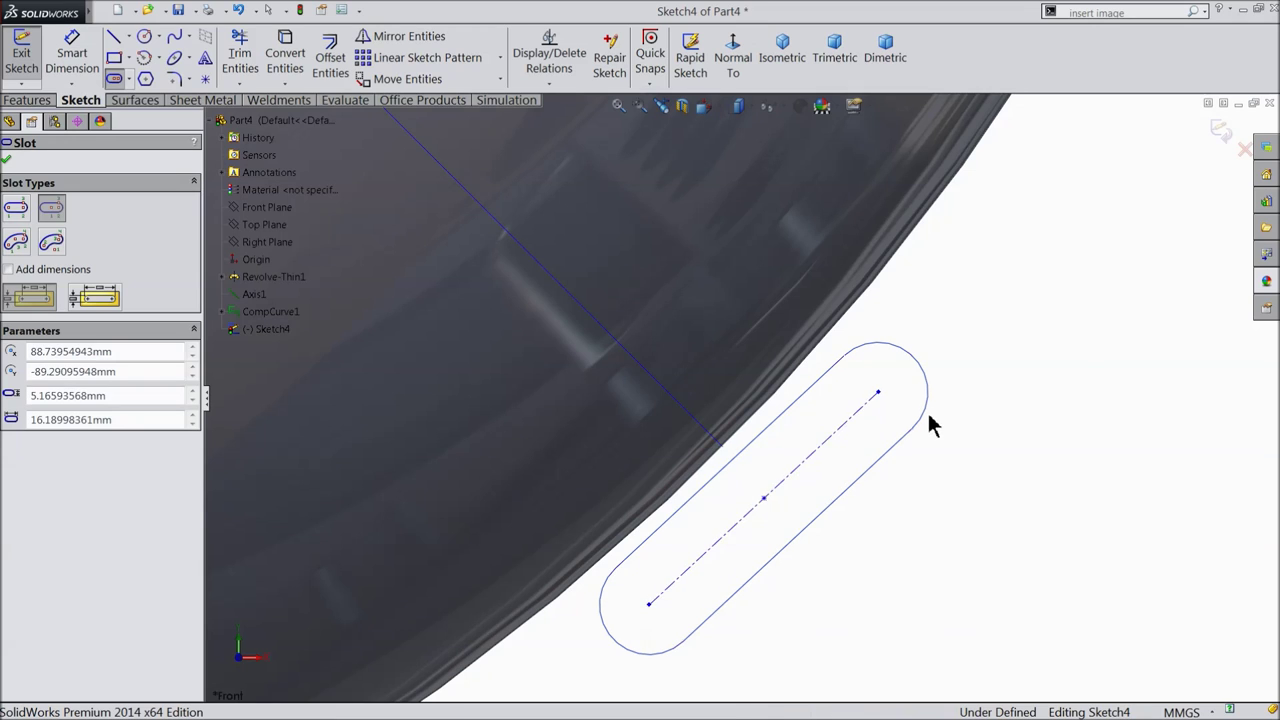
right_click(955, 290)
left_click(985, 196)
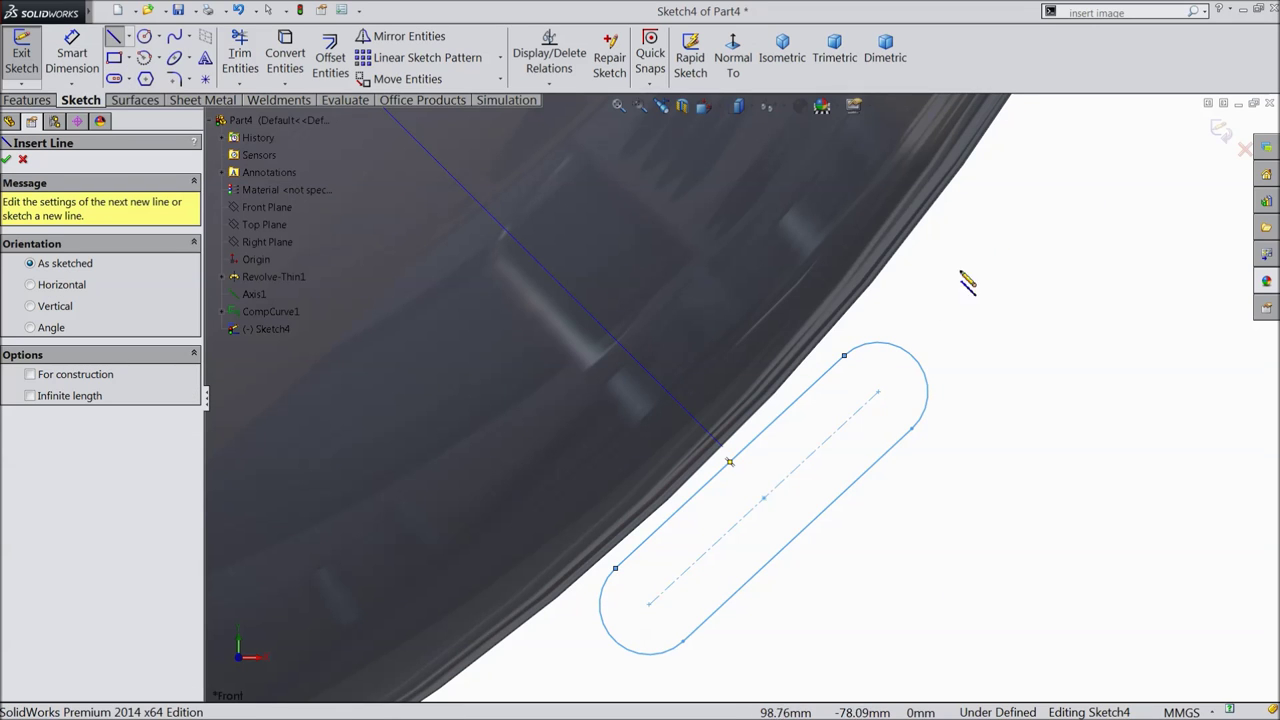
Dimension the slot's centreline length to 5 mm.
left_click(22, 160)
left_click(72, 55)
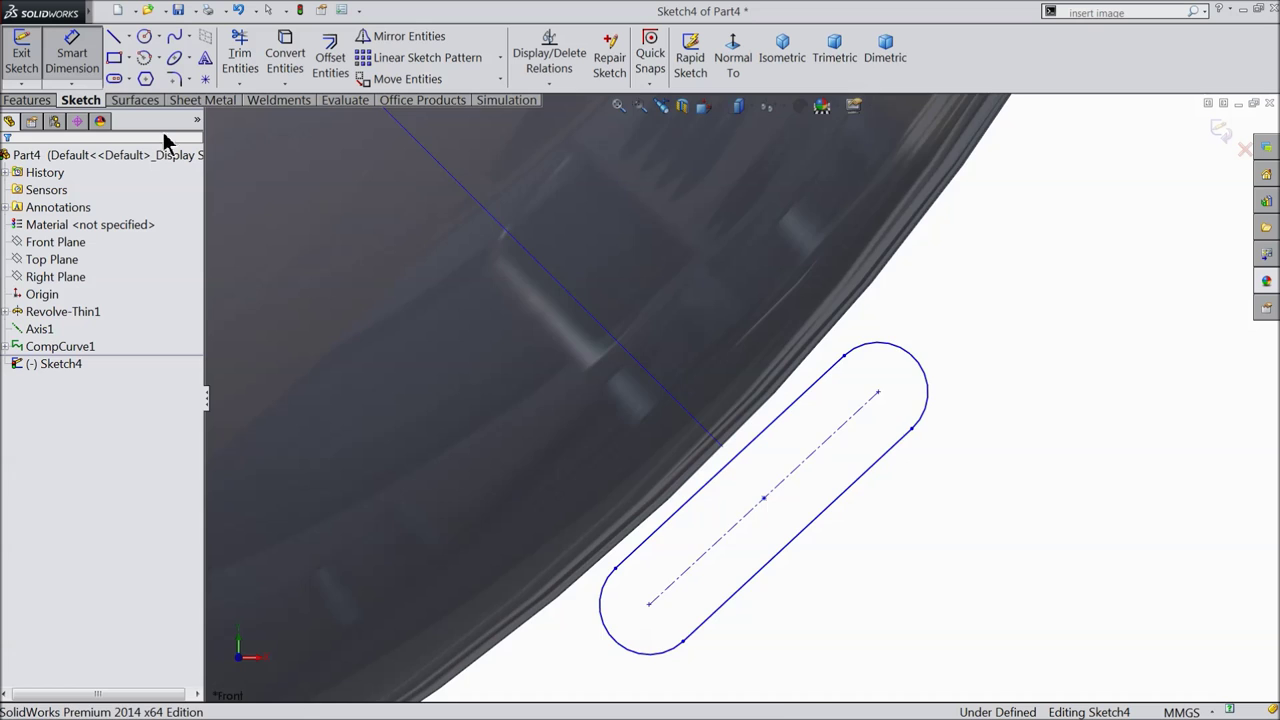
scroll(623, 408, "down", 2)
scroll(748, 466, "down", 2)
left_click(755, 425)
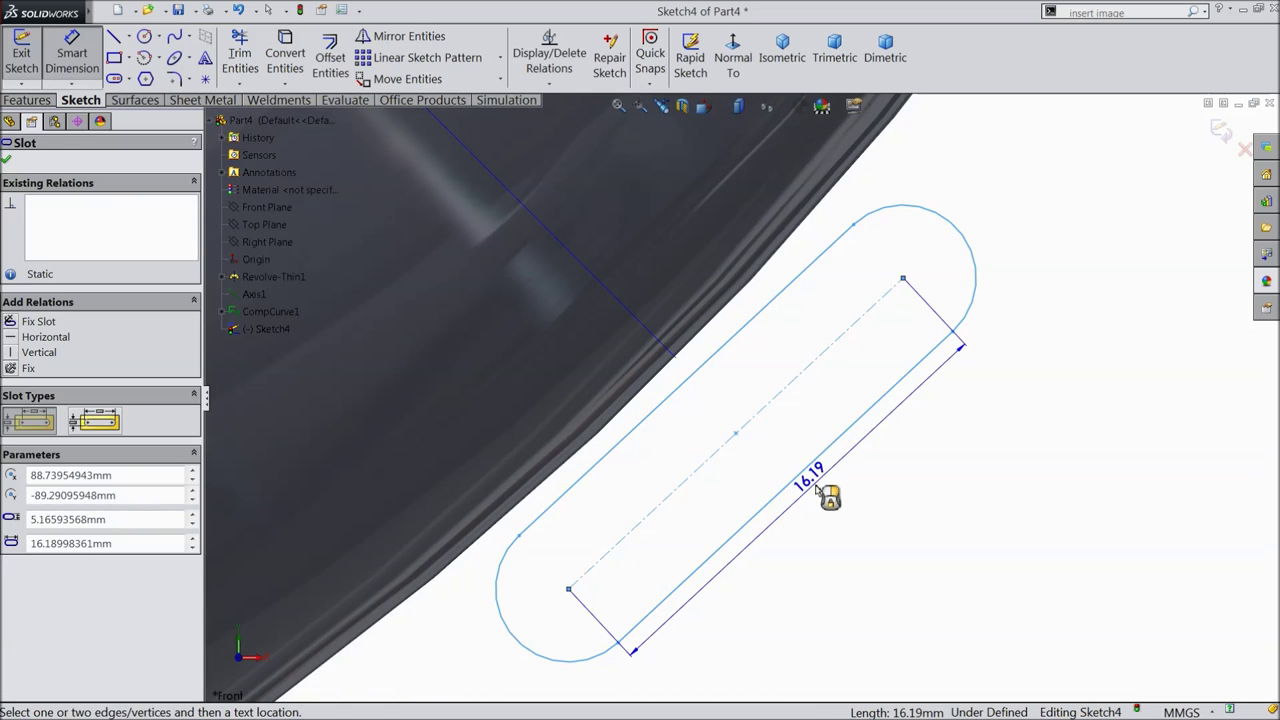
left_click(828, 491)
type("5")
left_click(743, 471)
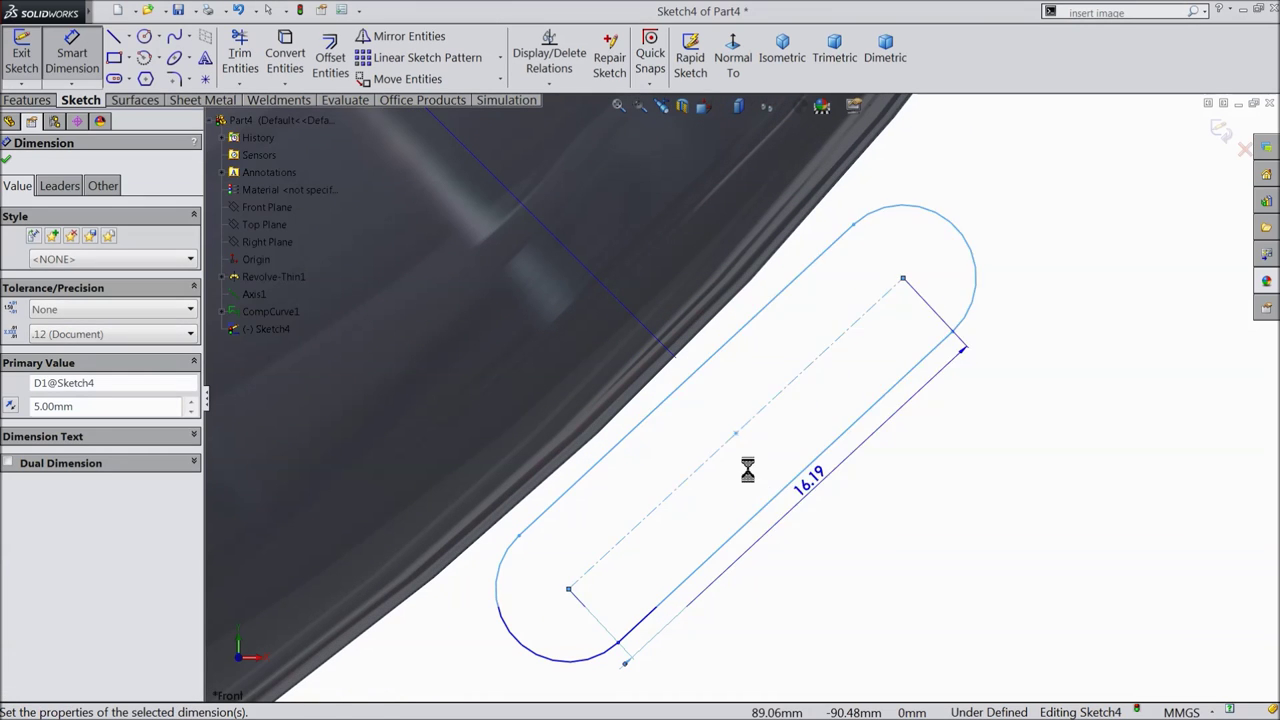
Dimension the slot's end arc radius to 0.50 mm.
left_click(725, 450)
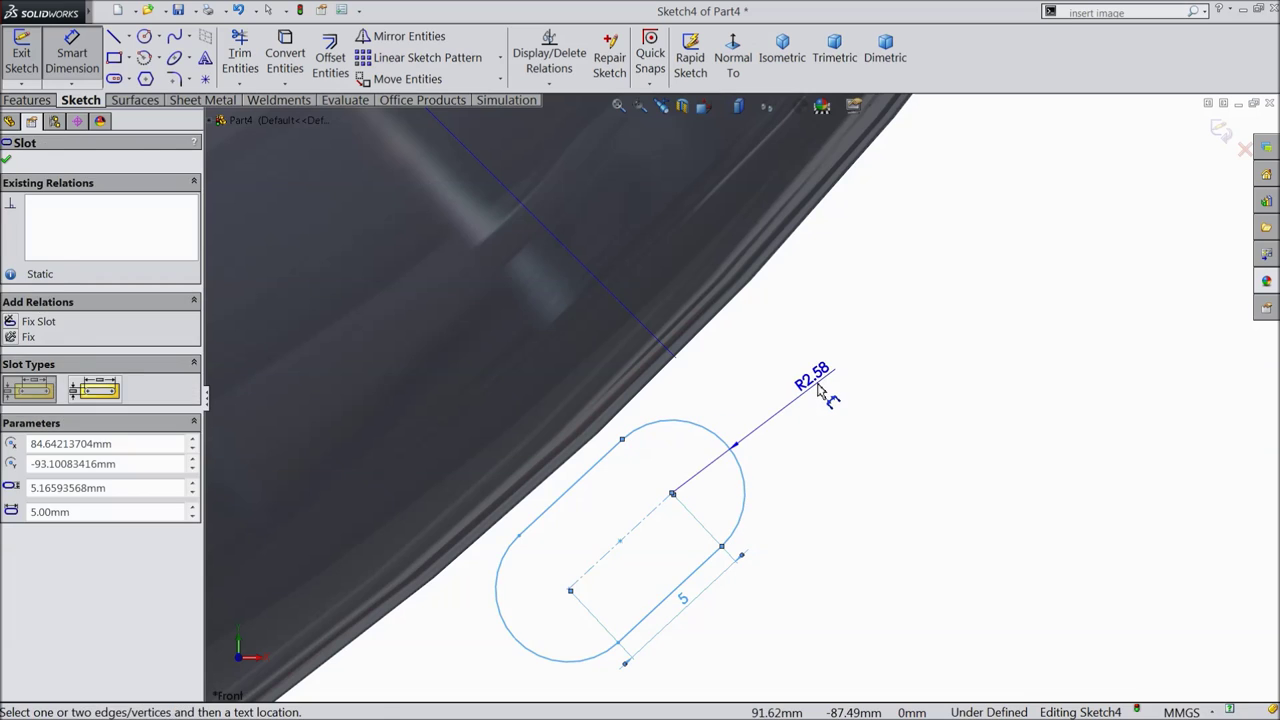
left_click(818, 390)
type("0.5")
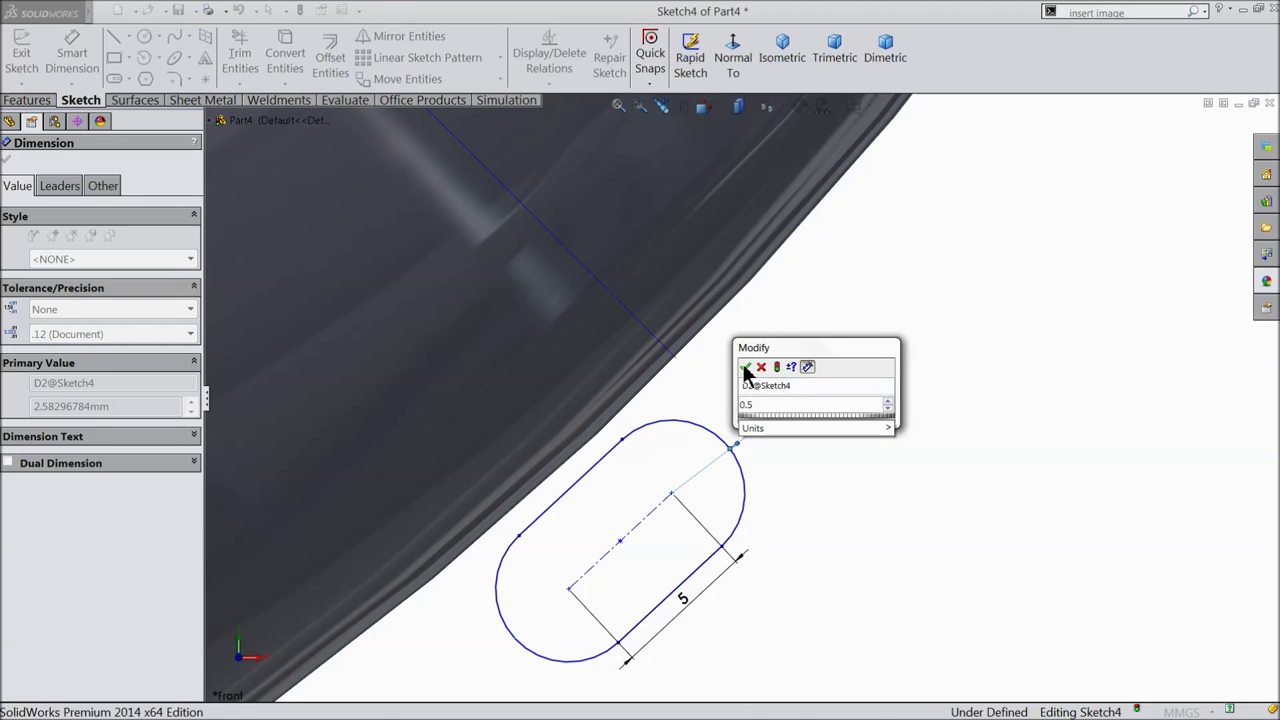
left_click(745, 369)
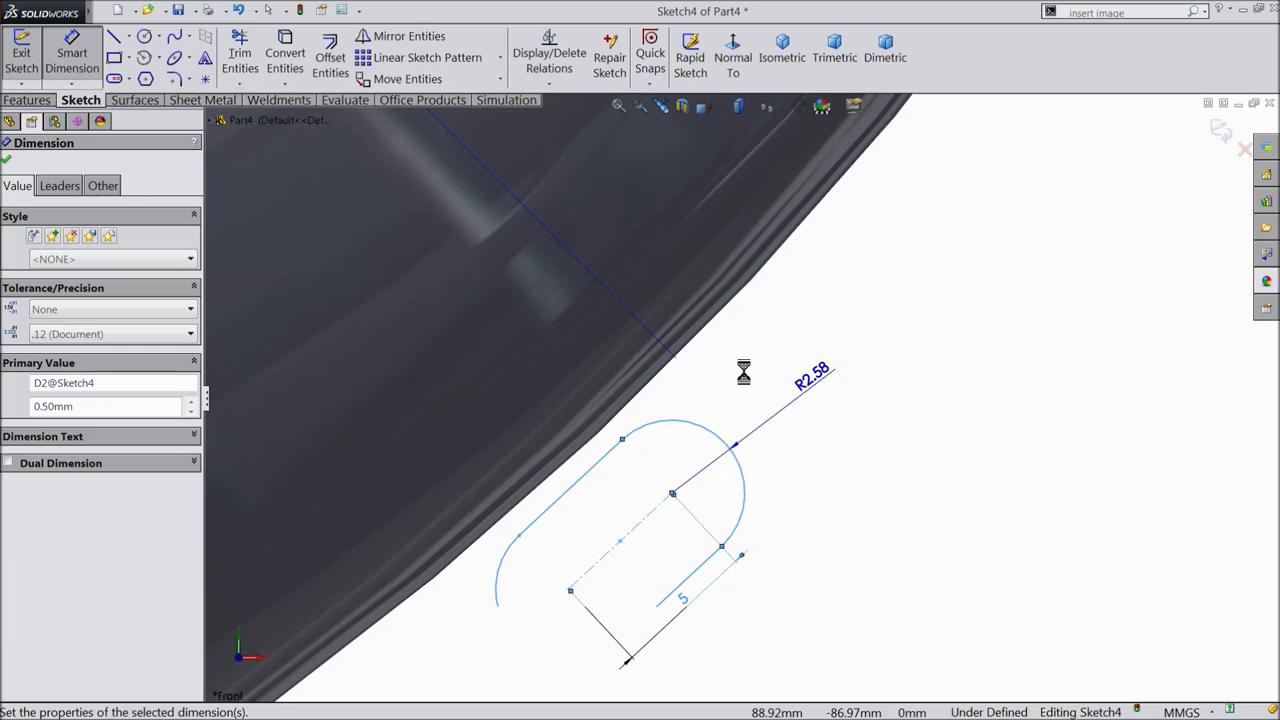
left_click(7, 162)
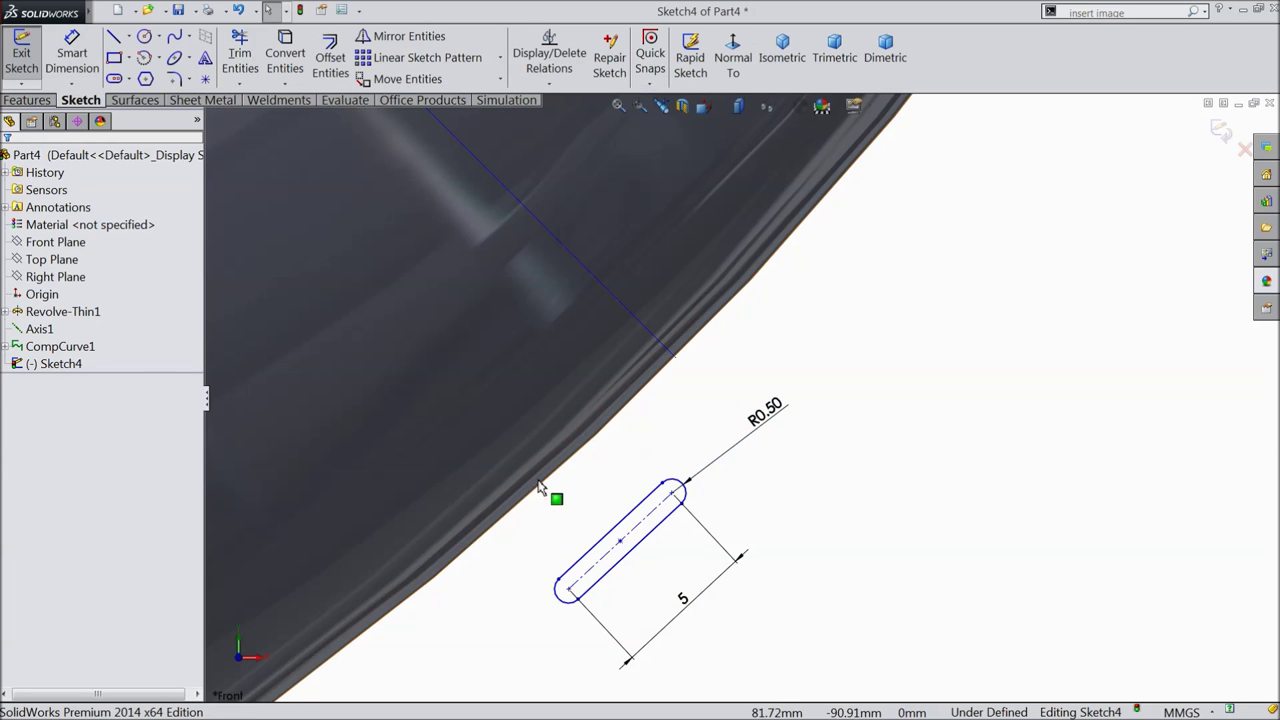
left_click(619, 548)
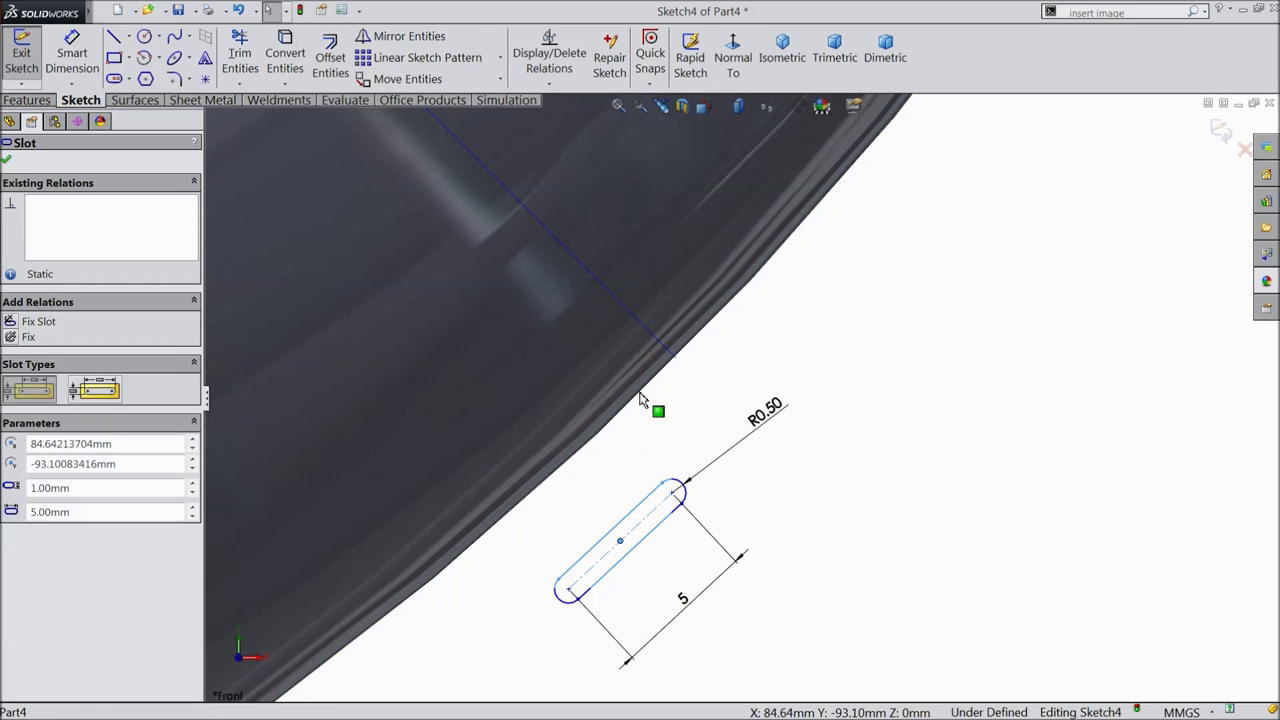
Add a Pierce relation between the slot's centre point and CompCurve1.
left_click(660, 352, "ctrl")
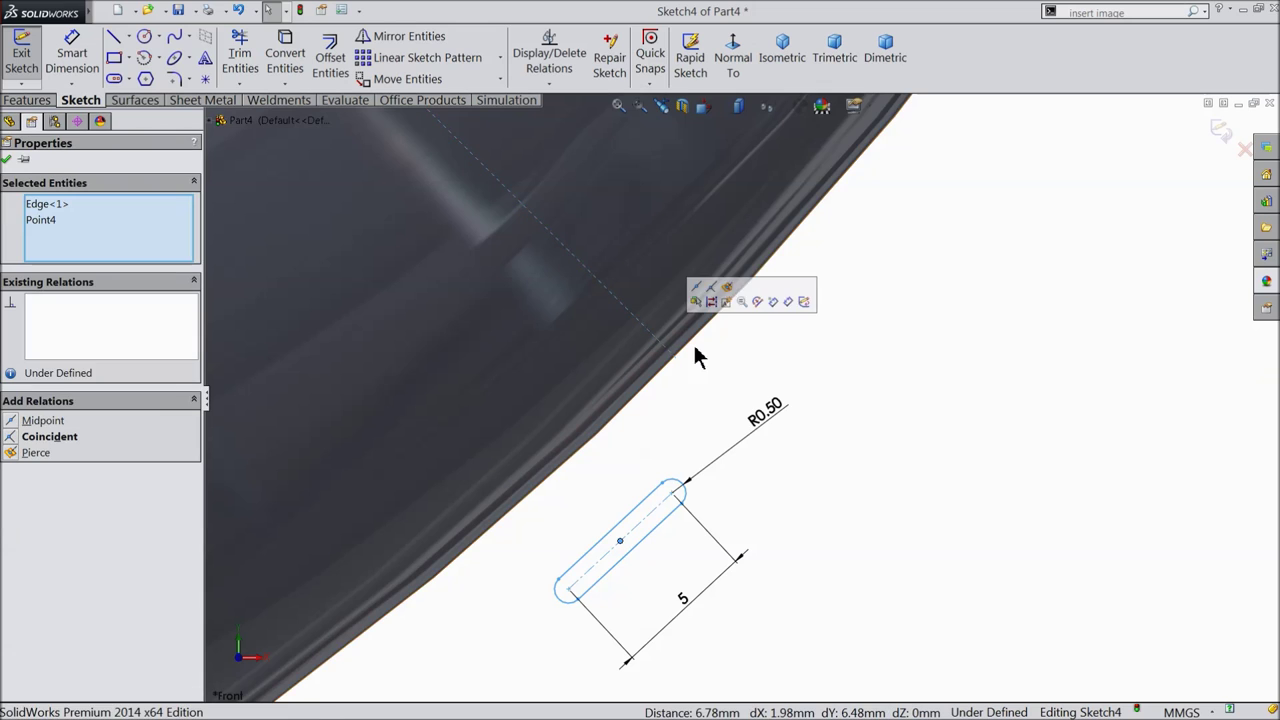
left_click(728, 293)
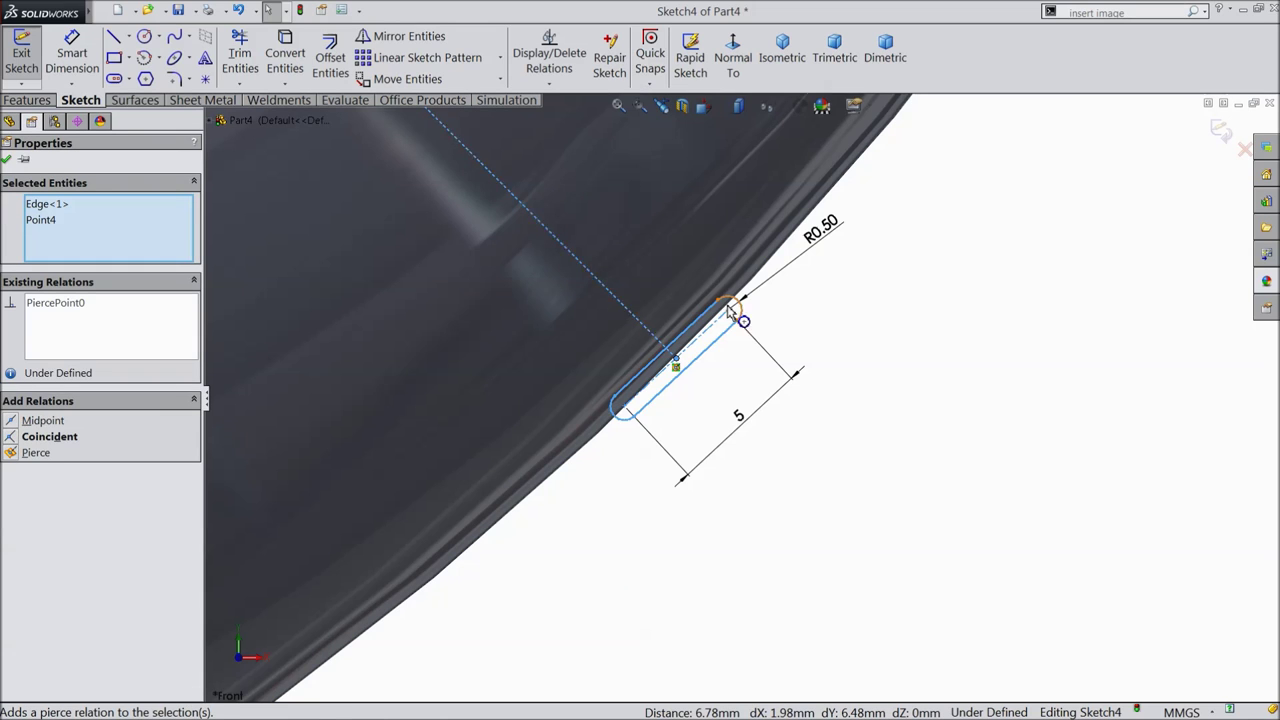
left_click(910, 305)
scroll(677, 354, "down", 3)
scroll(674, 400, "down", 3)
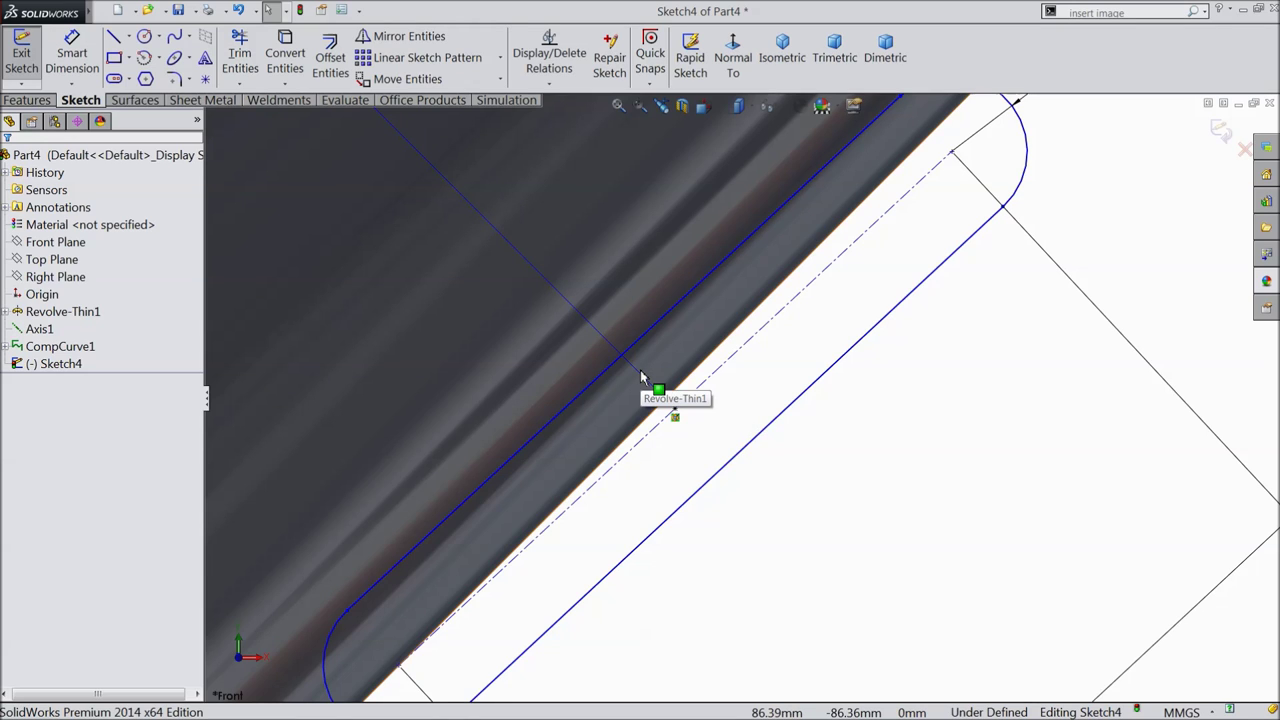
Make the slot centreline perpendicular to CompCurve1 and exit Sketch4.
left_click(642, 376)
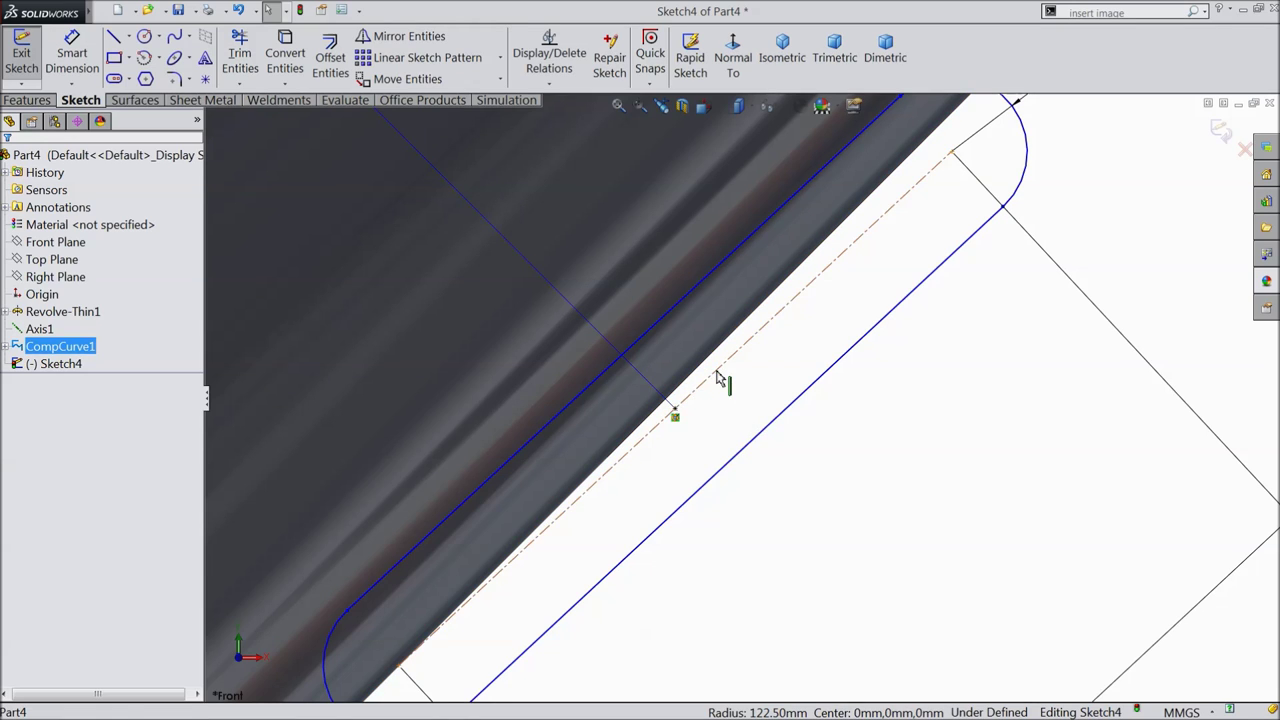
left_click(718, 378, "ctrl")
left_click(786, 317)
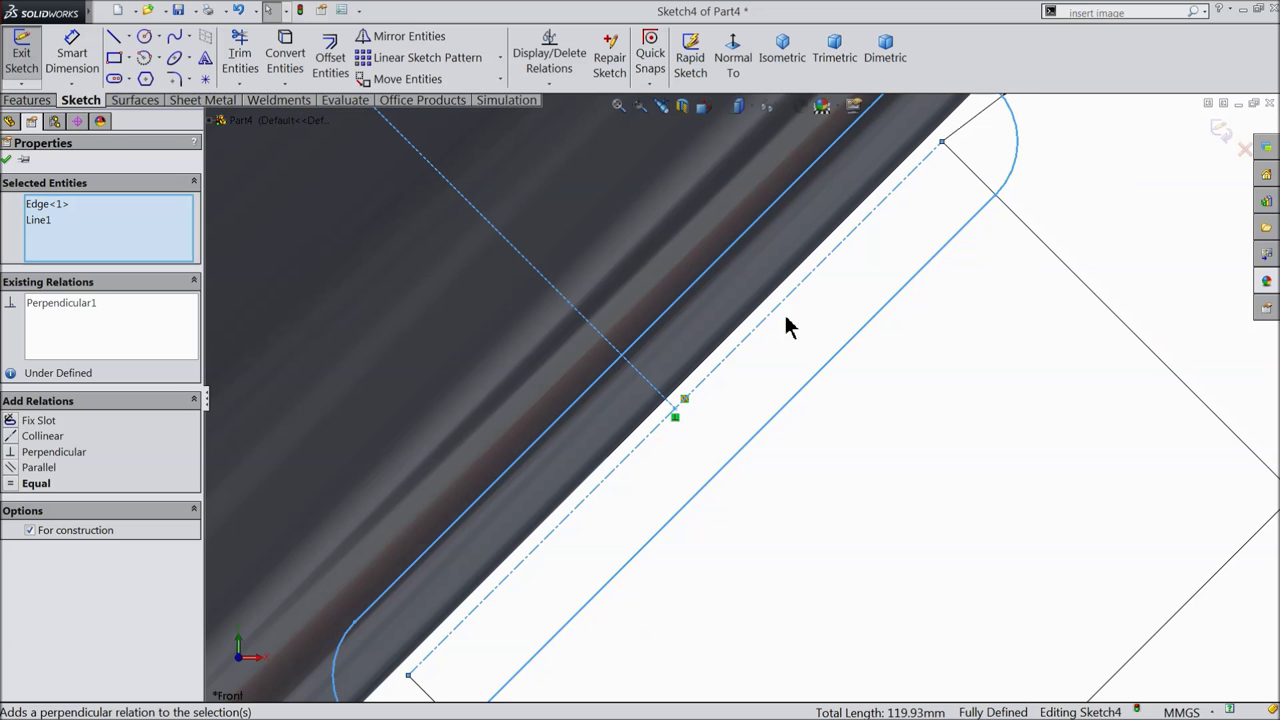
left_click(6, 159)
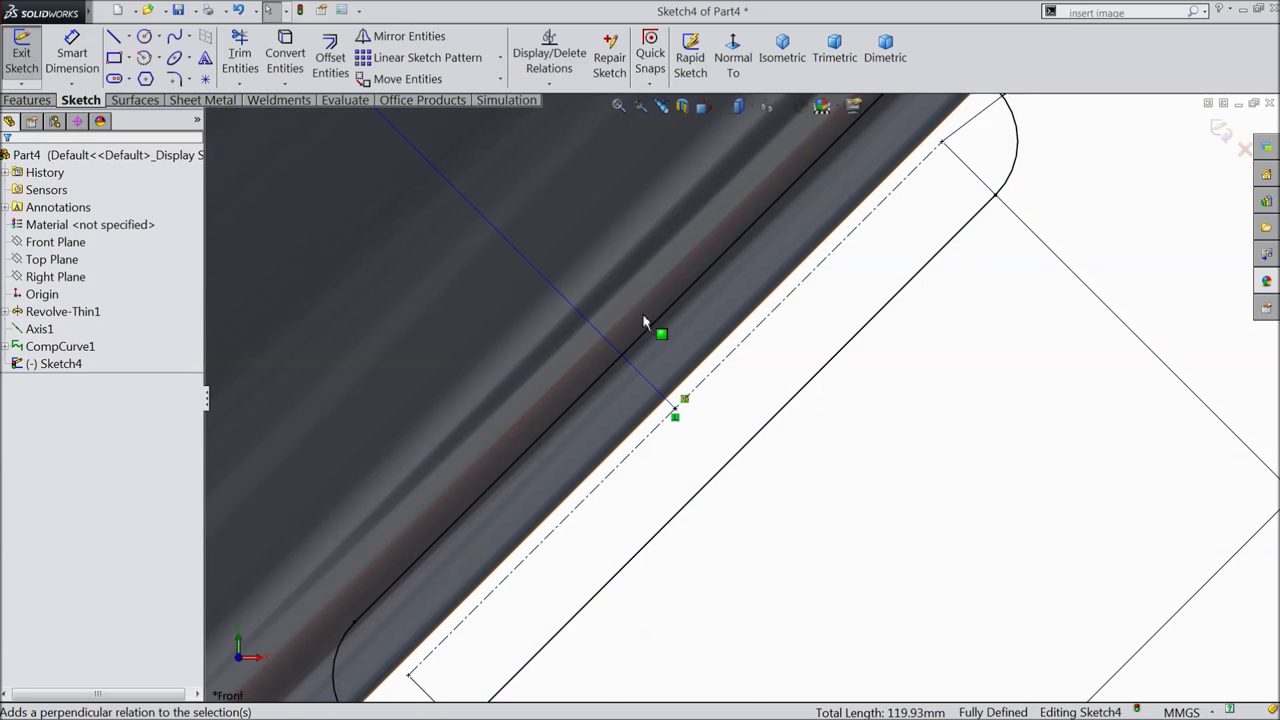
scroll(742, 407, "up", 3)
scroll(742, 407, "up", 2)
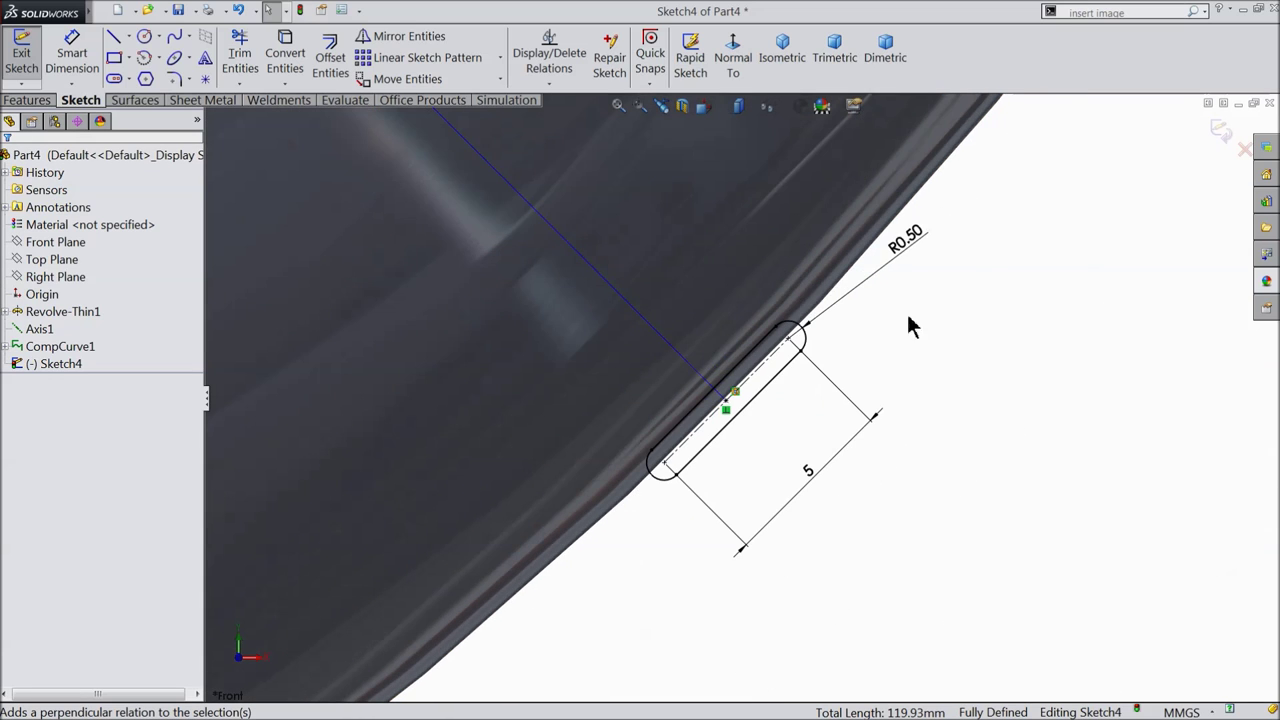
left_click(1220, 130)
left_click(27, 100)
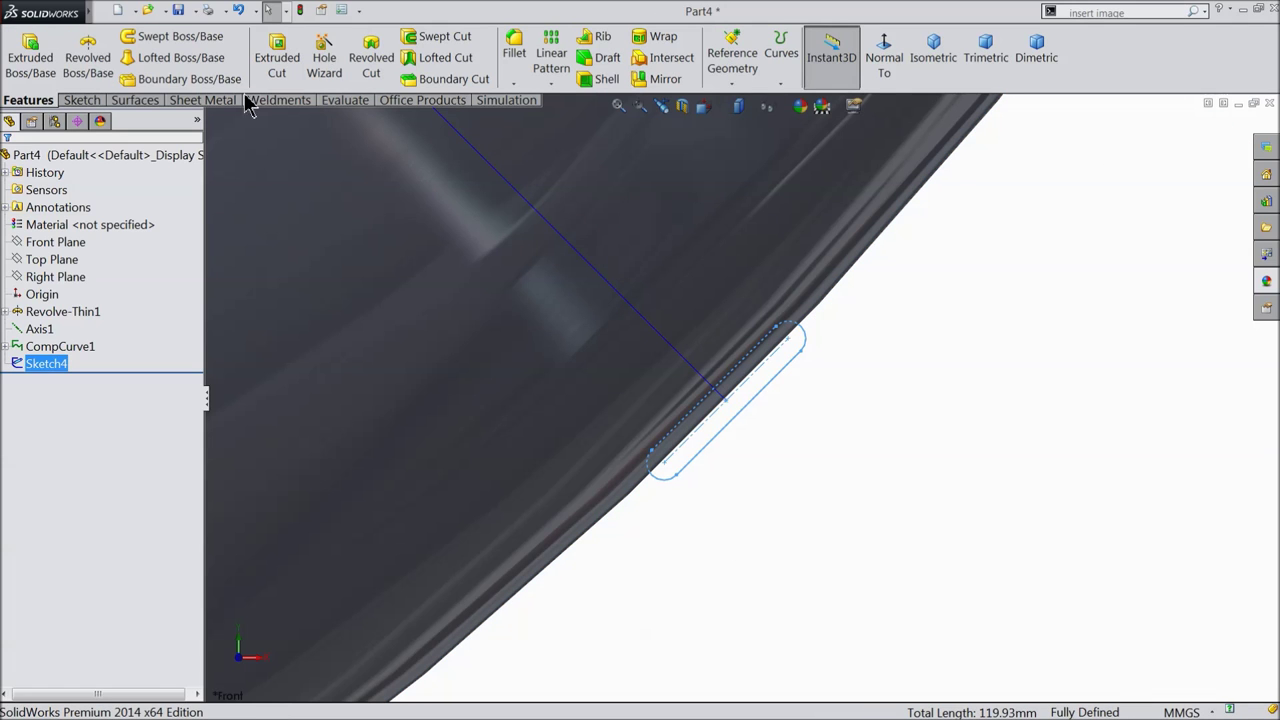
Start a Cut-Sweep with the Sketch4 slot as profile and CompCurve1 as path.
left_click(440, 40)
scroll(714, 380, "up", 2)
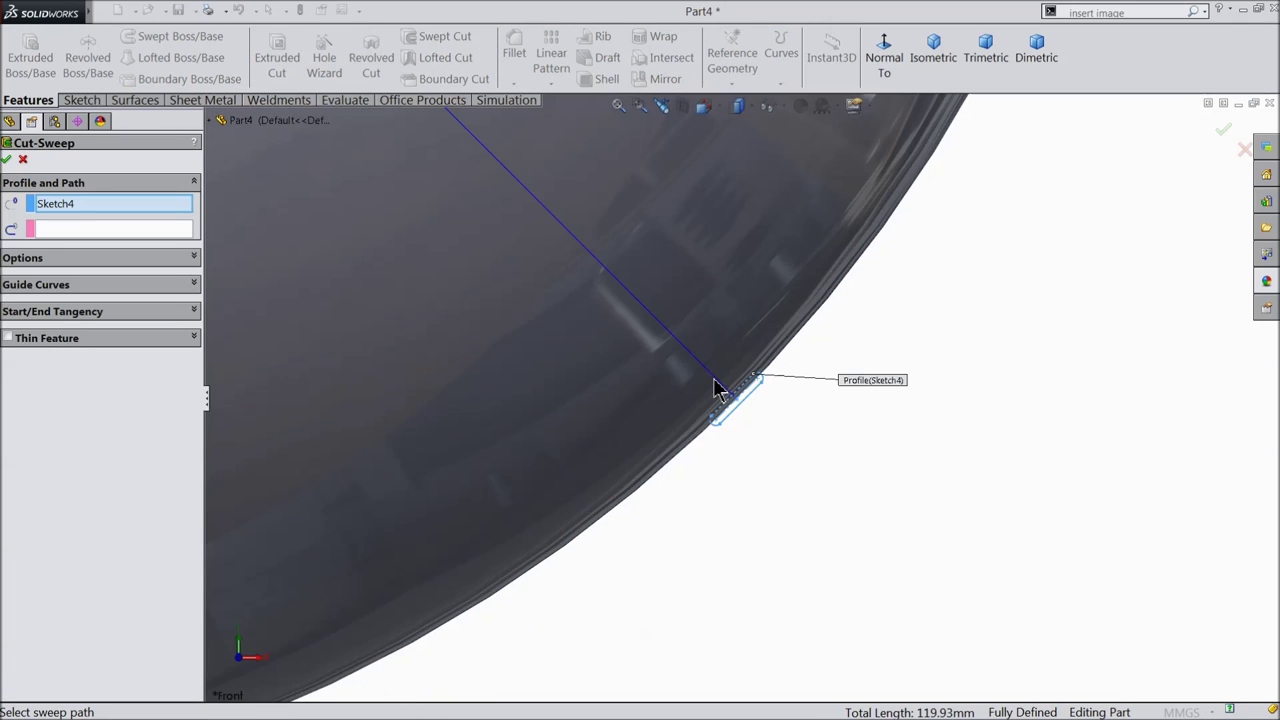
scroll(690, 415, "up", 2)
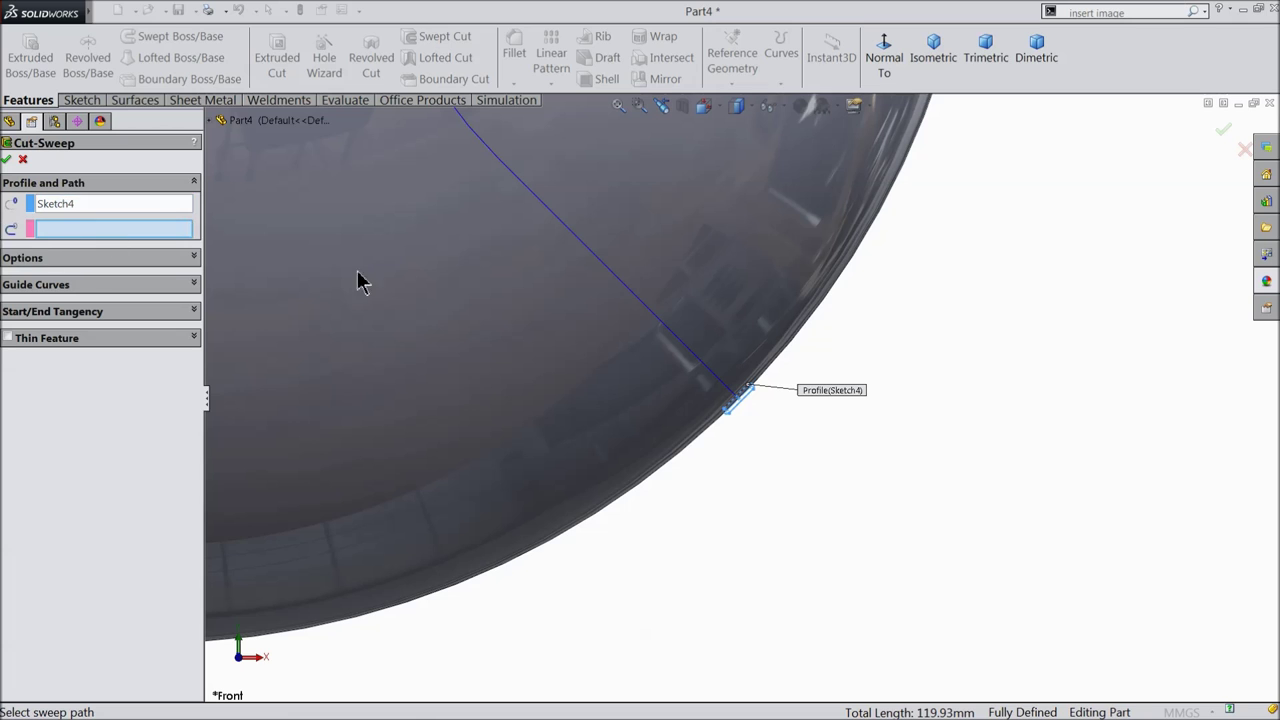
scroll(511, 340, "up", 2)
scroll(697, 286, "up", 2)
scroll(640, 368, "down", 2)
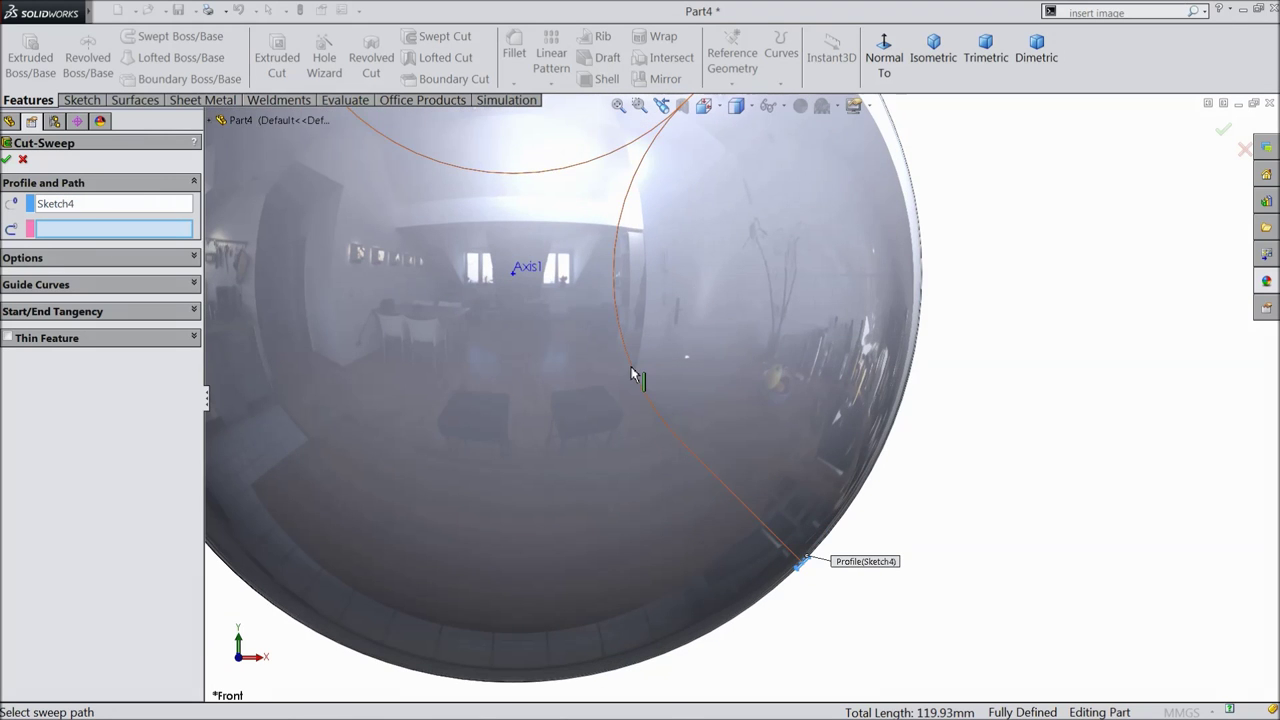
left_click(632, 374)
scroll(646, 380, "up", 3)
mouse_move(743, 323)
middle_mouse_down()
mouse_move(672, 433)
mouse_move(665, 415)
middle_mouse_up()
Set the sweep orientation to Twist Along Path and confirm Cut-Sweep1.
left_click(44, 260)
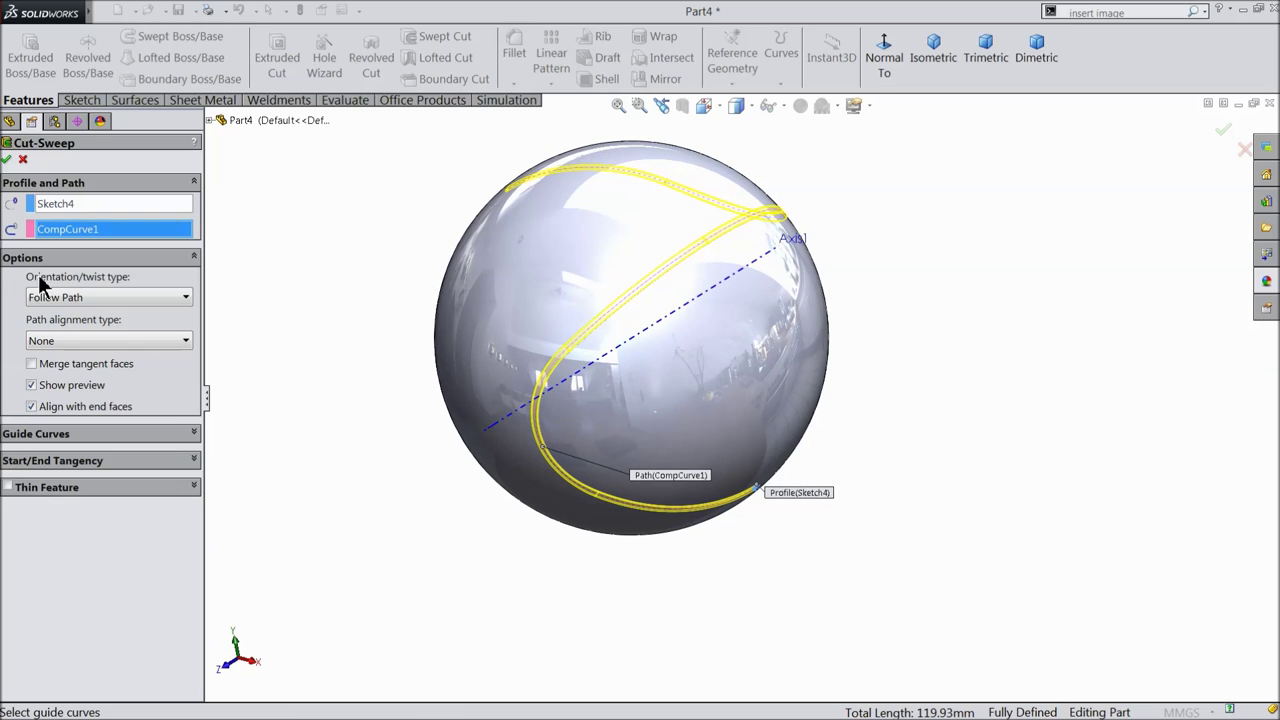
left_click(87, 297)
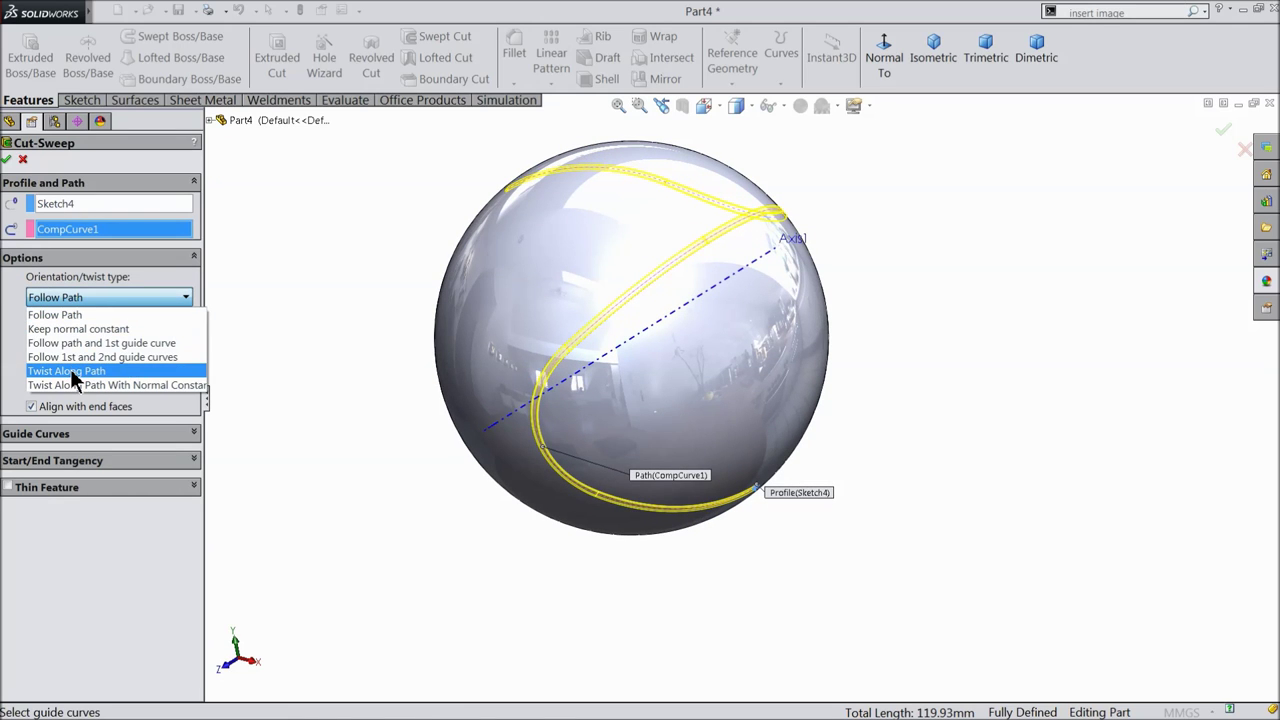
left_click(70, 368)
left_click(7, 159)
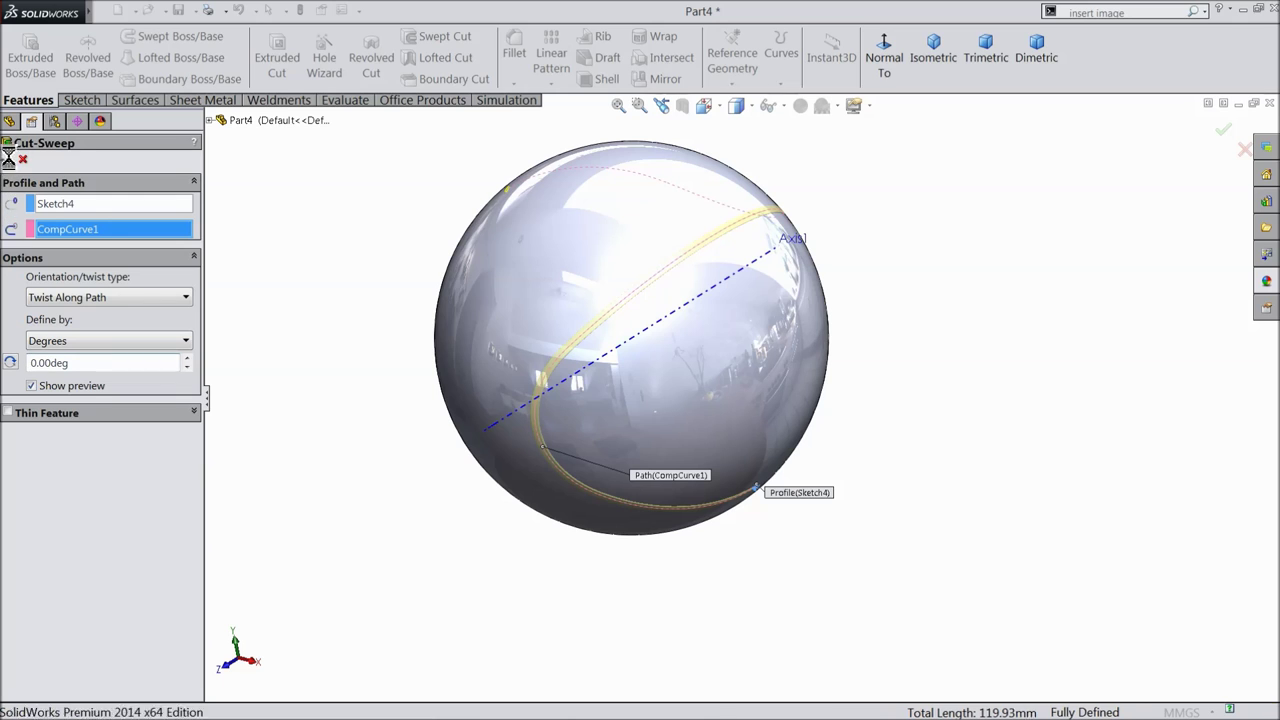
middle_click_drag(344, 368, 360, 391)
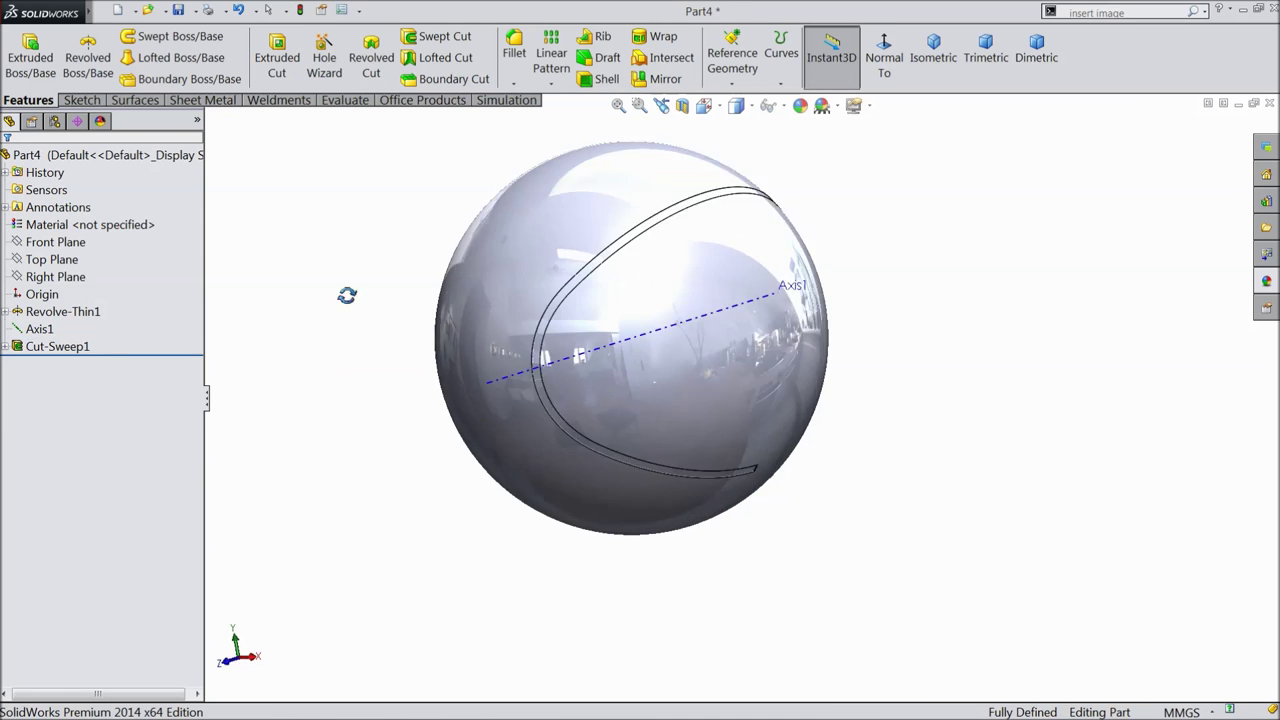
Apply a black (RGB 0, 0, 0) appearance to the Cut-Sweep1 groove.
left_click(24, 346)
left_click(801, 107)
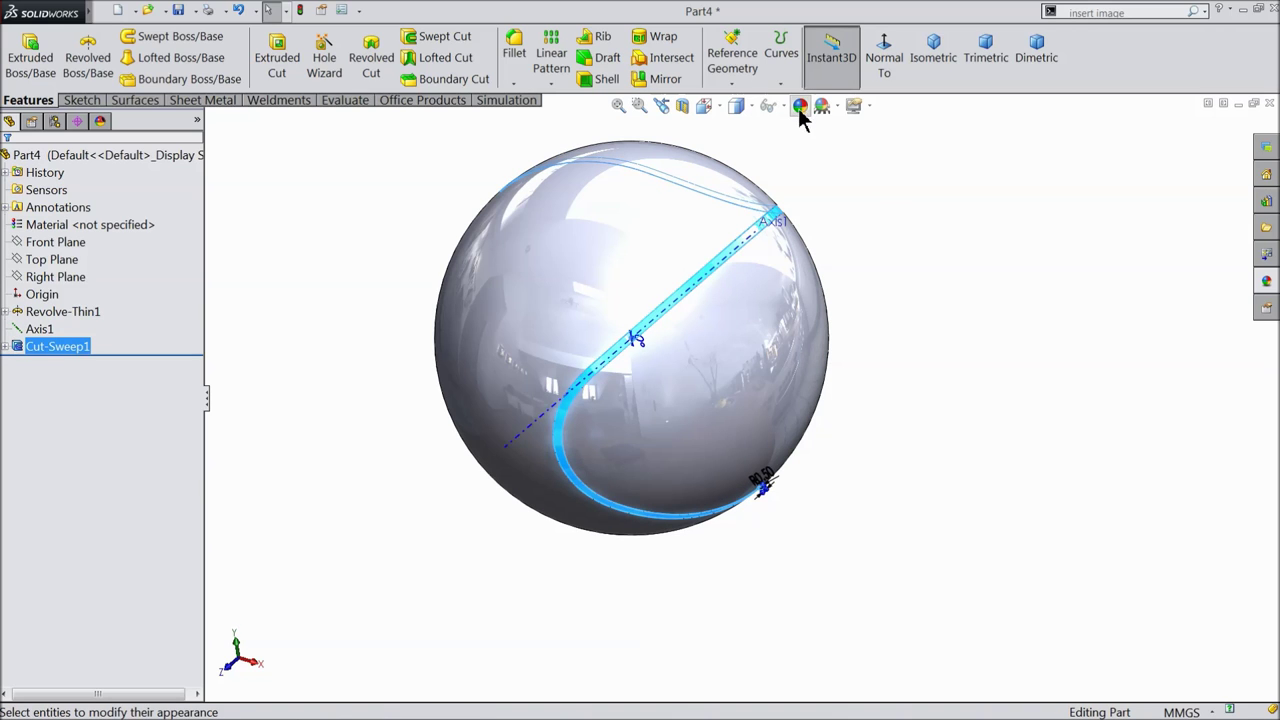
left_click(136, 519)
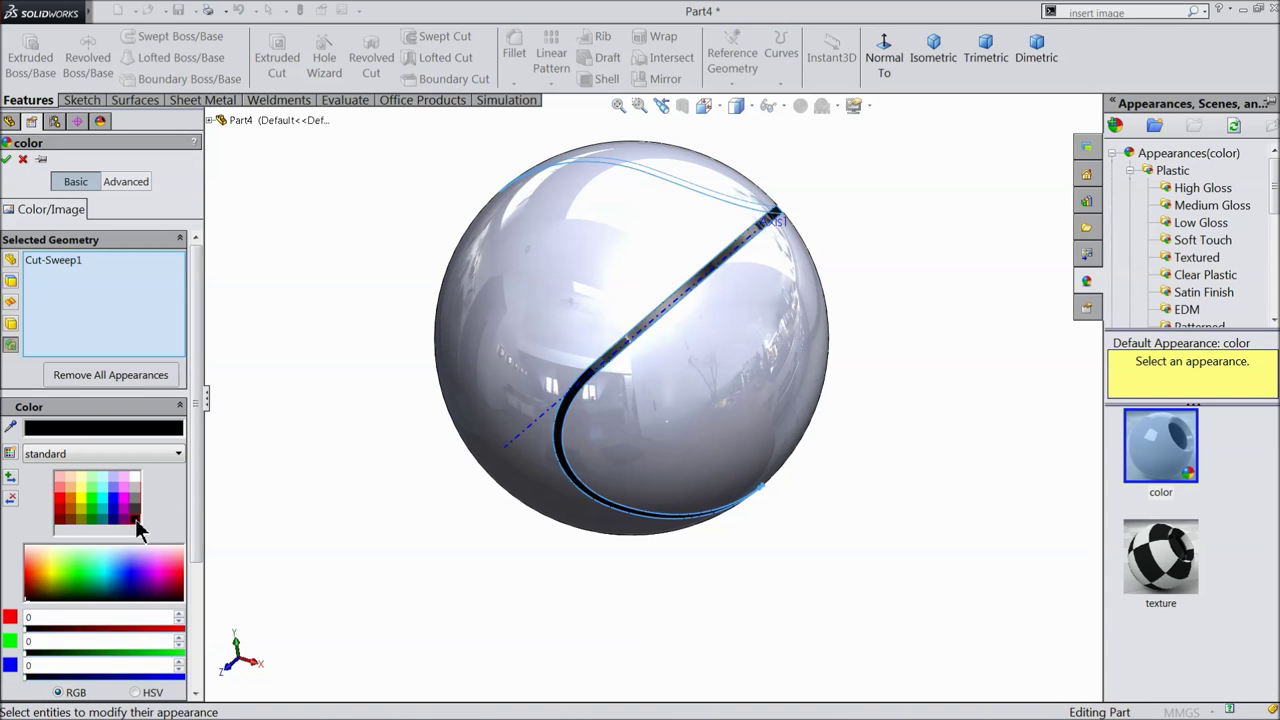
left_click(7, 159)
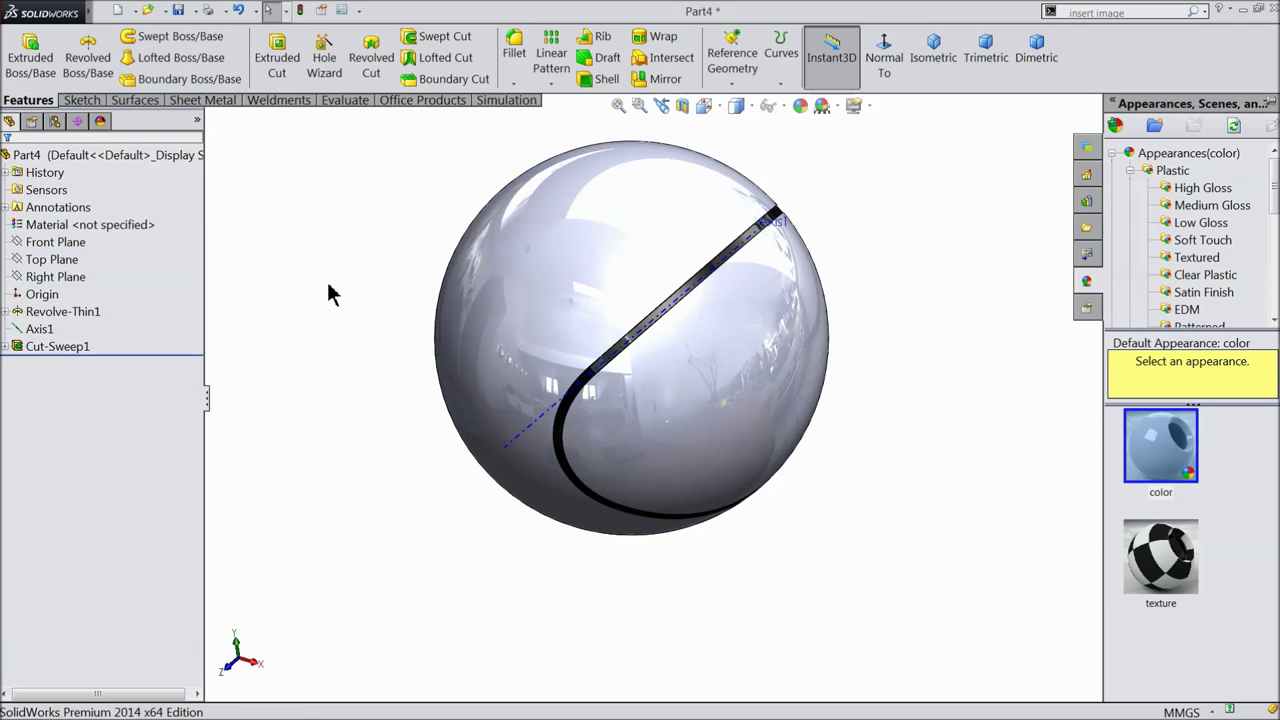
middle_click_drag(352, 310, 390, 284)
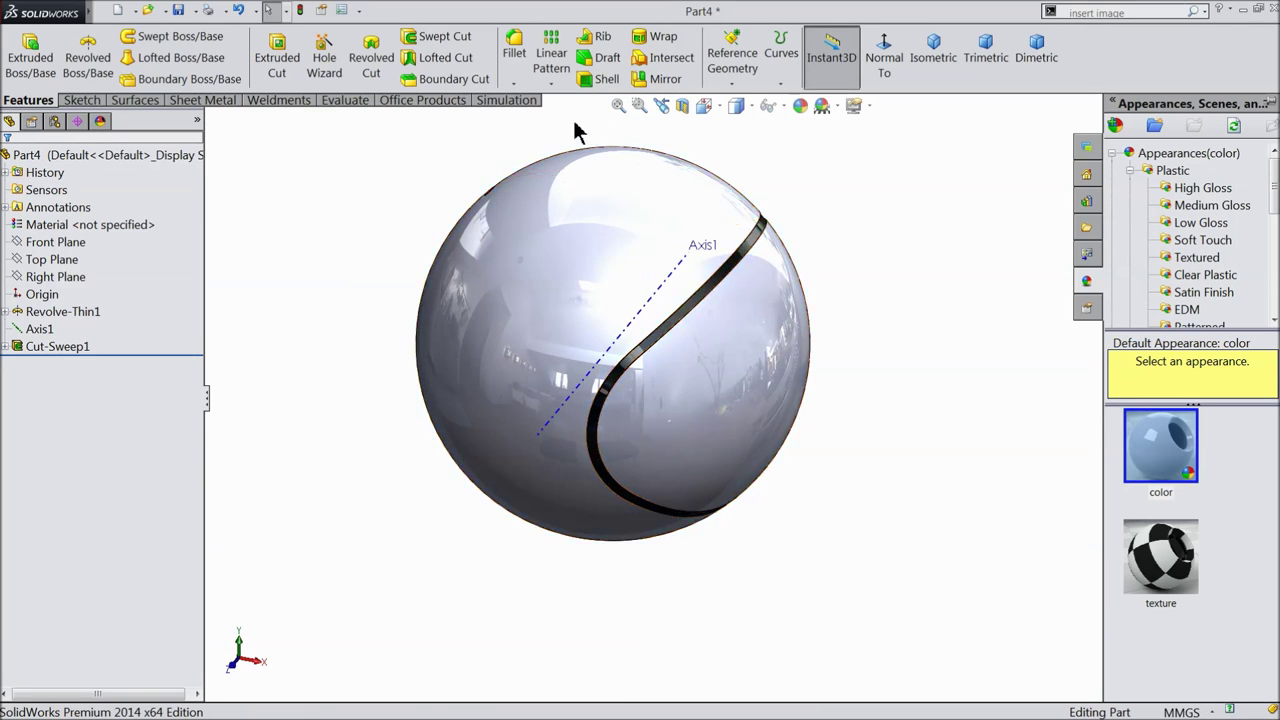
left_click(552, 86)
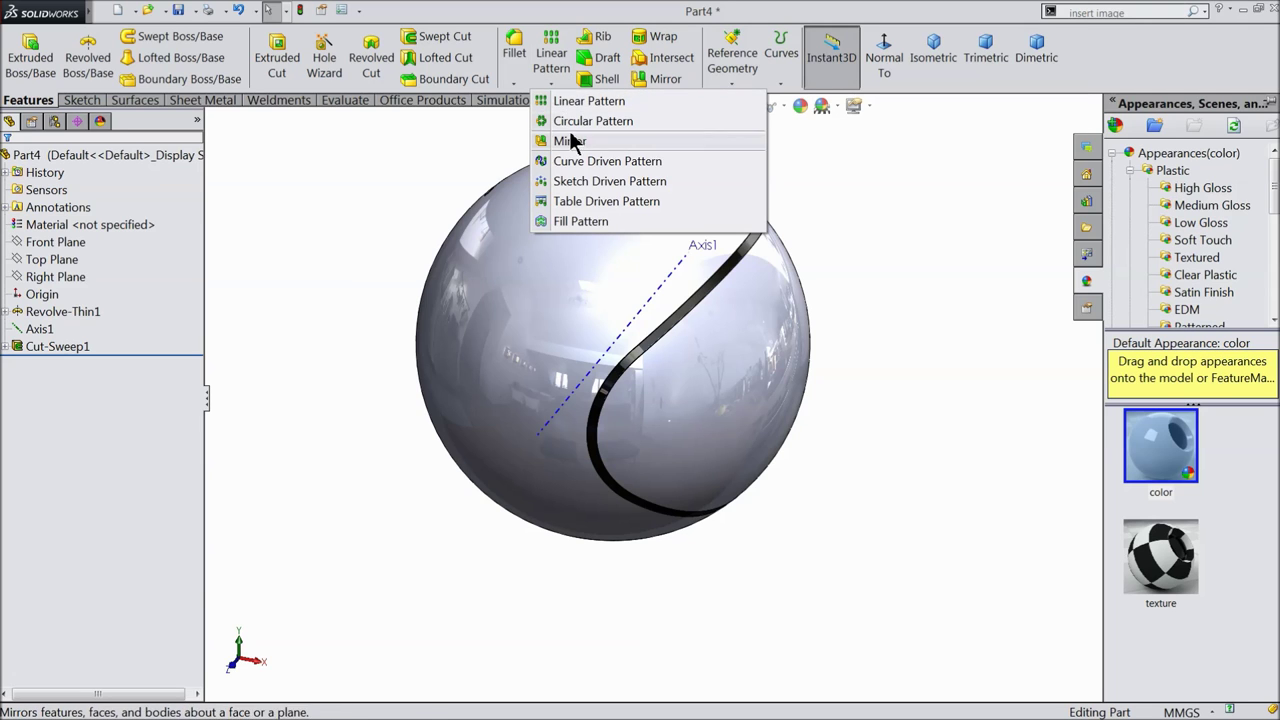
Circularly pattern Cut-Sweep1 about Axis1 with 2 equally spaced instances over 360°.
left_click(573, 122)
middle_click_drag(624, 379, 605, 404)
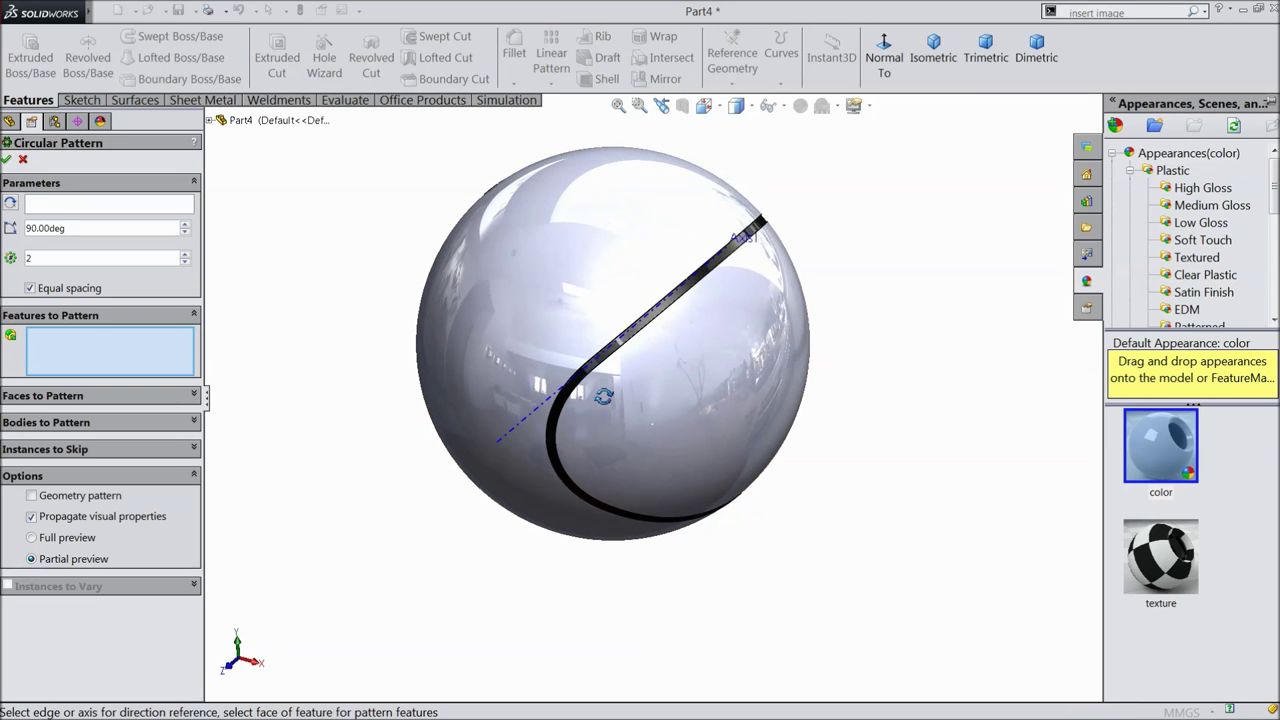
left_click(596, 367)
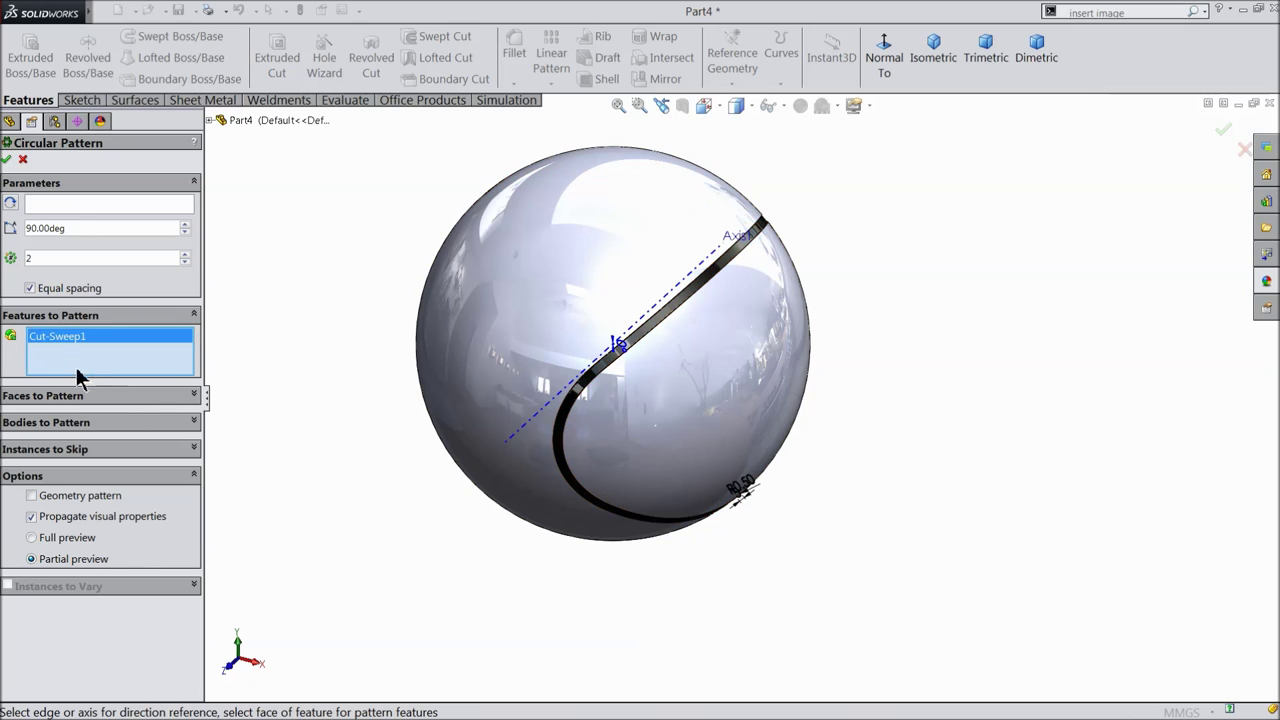
left_click(76, 206)
left_click(551, 405)
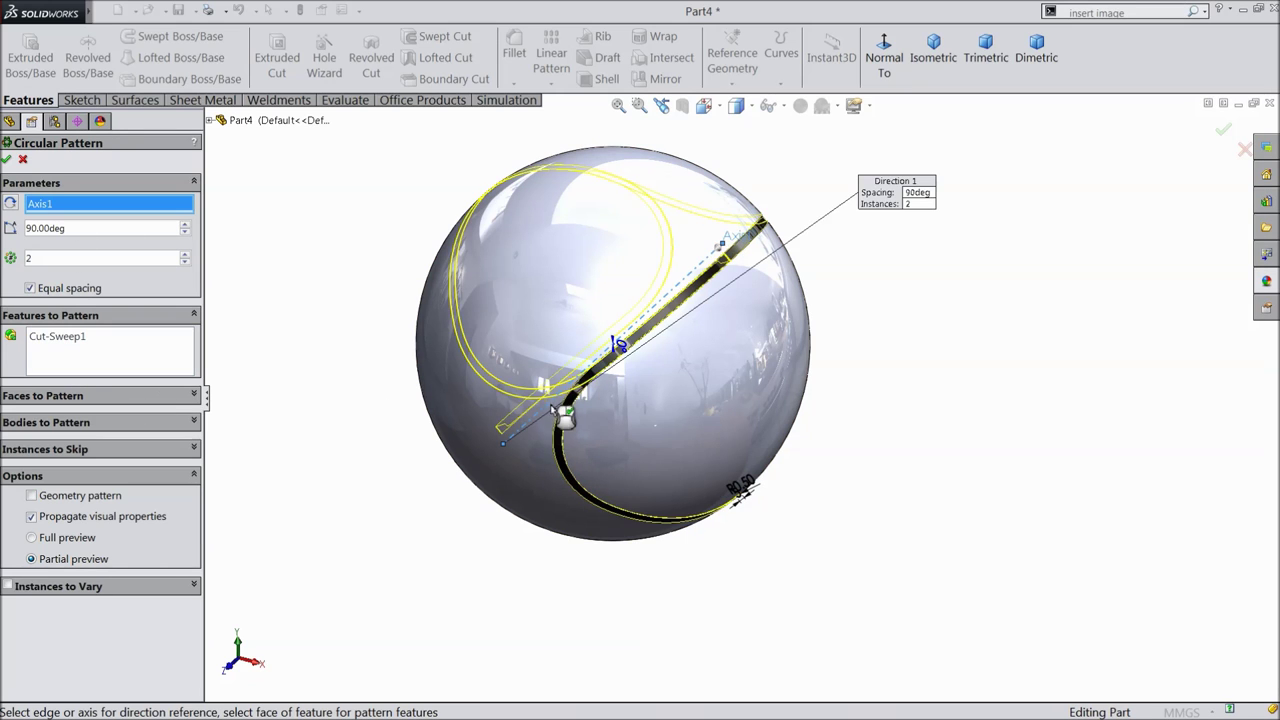
middle_click_drag(514, 476, 560, 470)
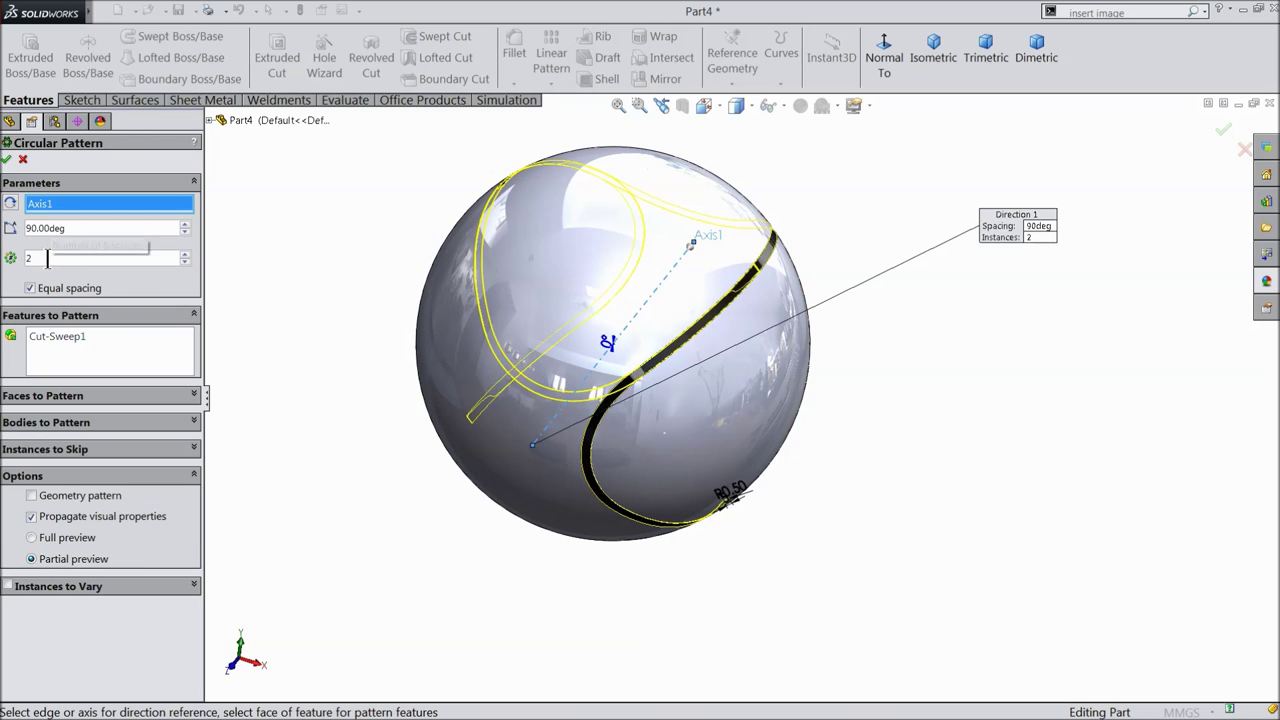
type("360")
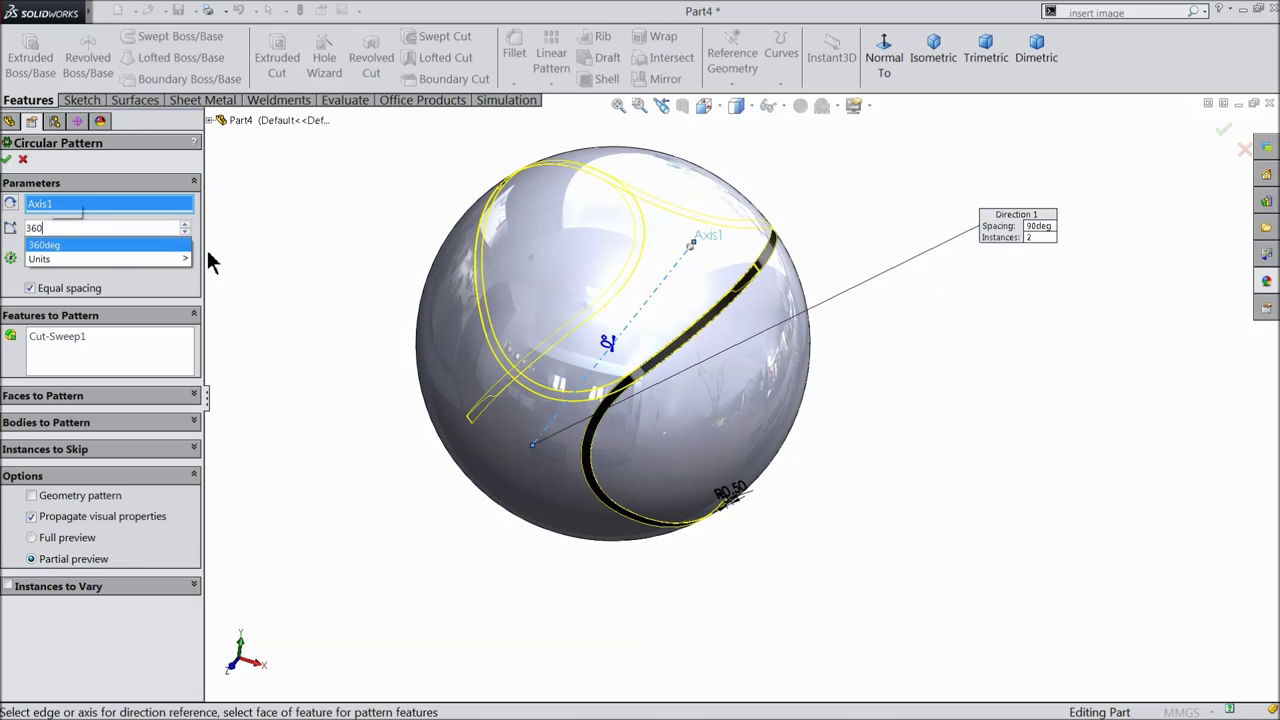
mouse_move(306, 286)
middle_mouse_down()
mouse_move(337, 277)
mouse_move(323, 357)
middle_mouse_up()
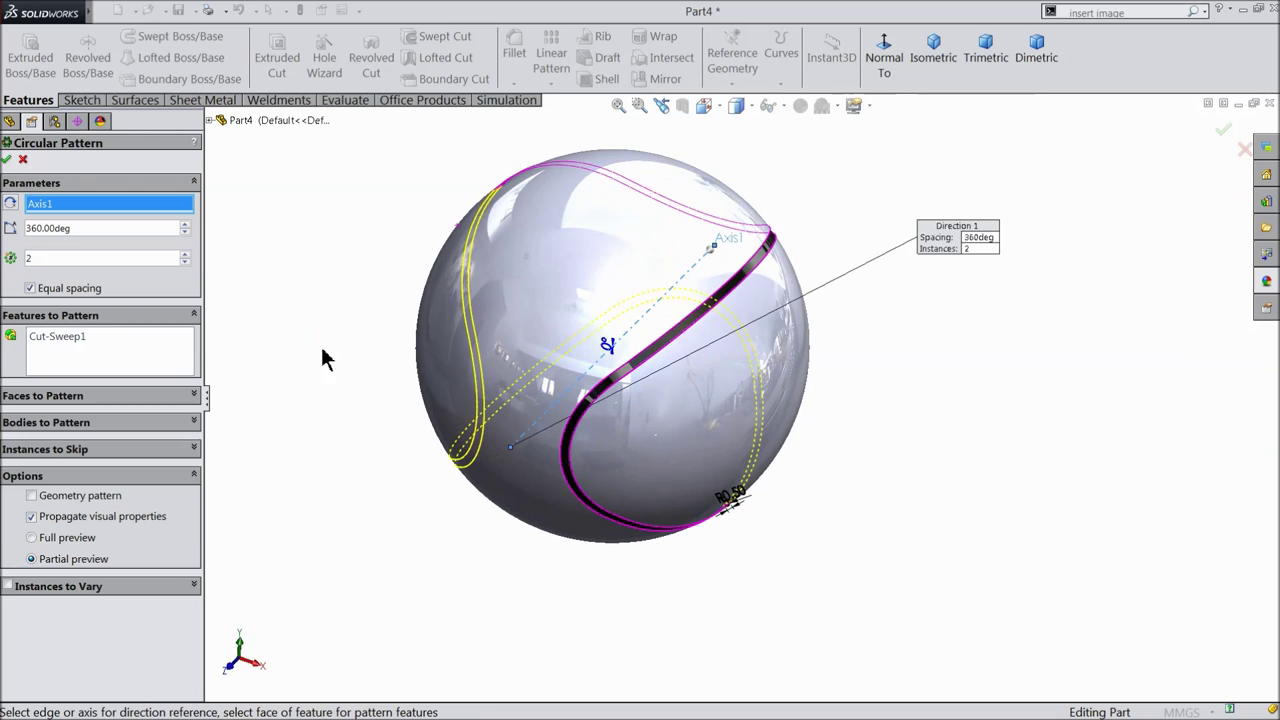
type("2")
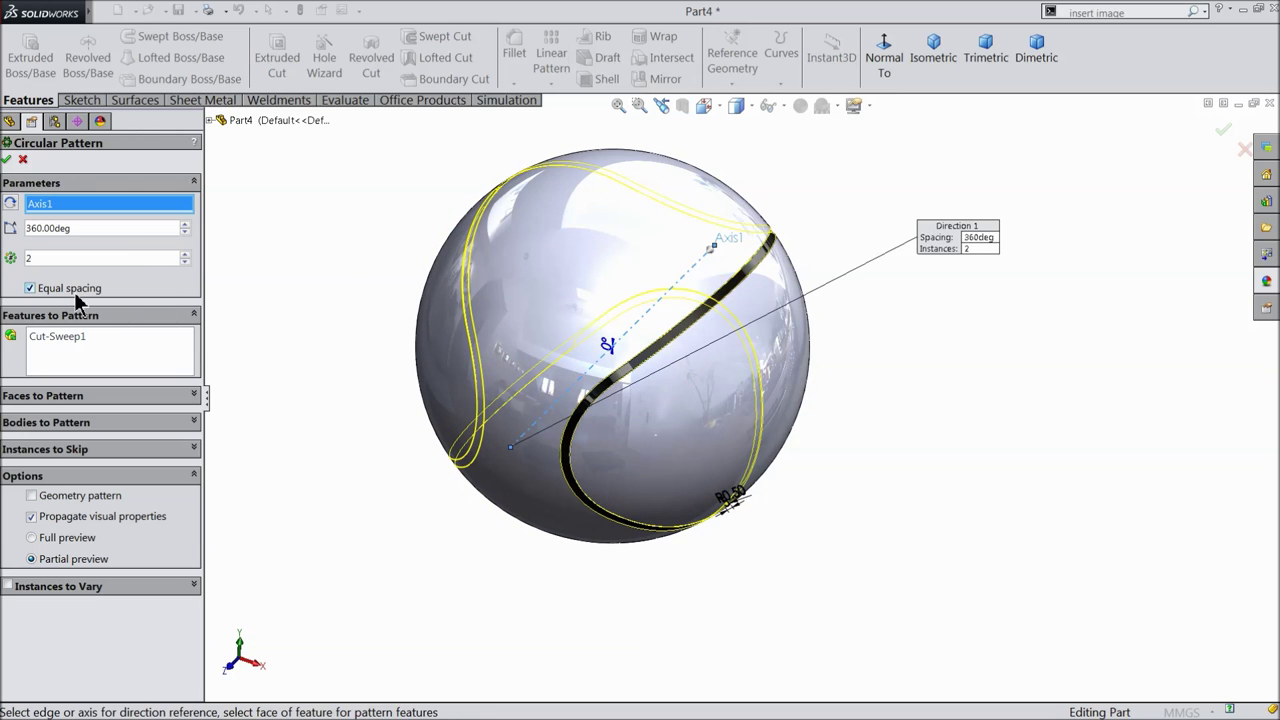
left_click(6, 160)
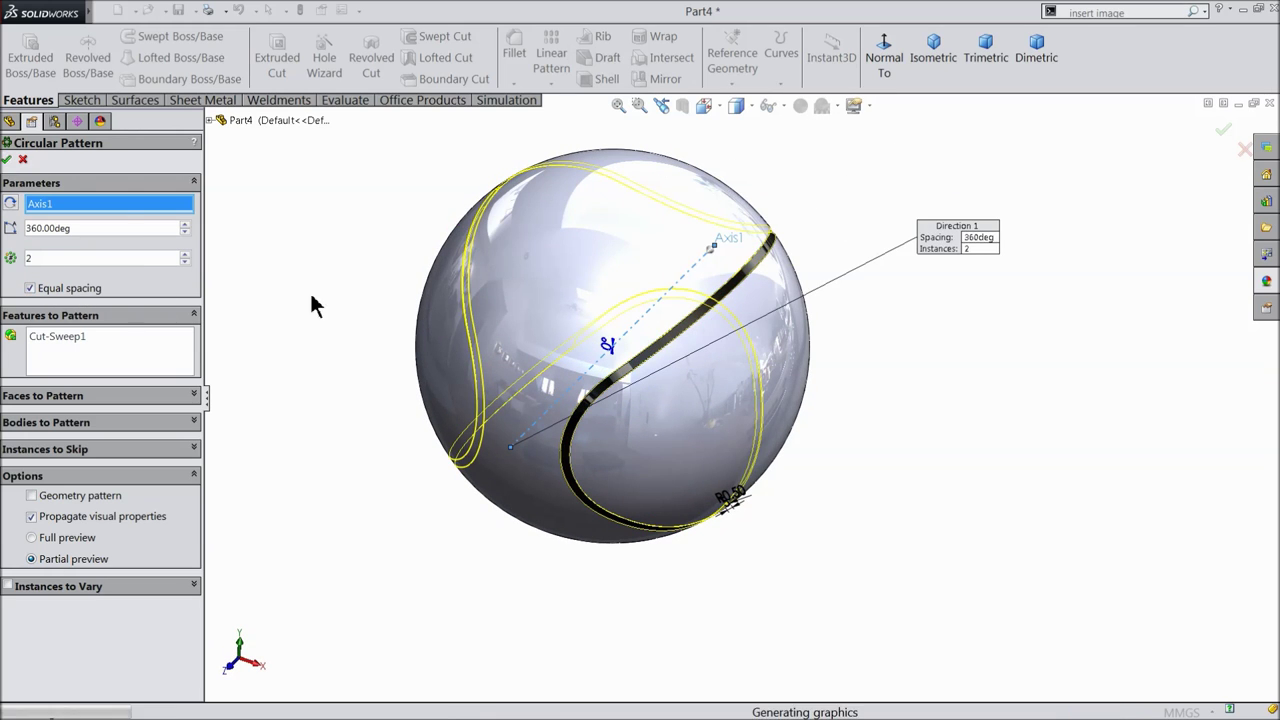
left_click(32, 364)
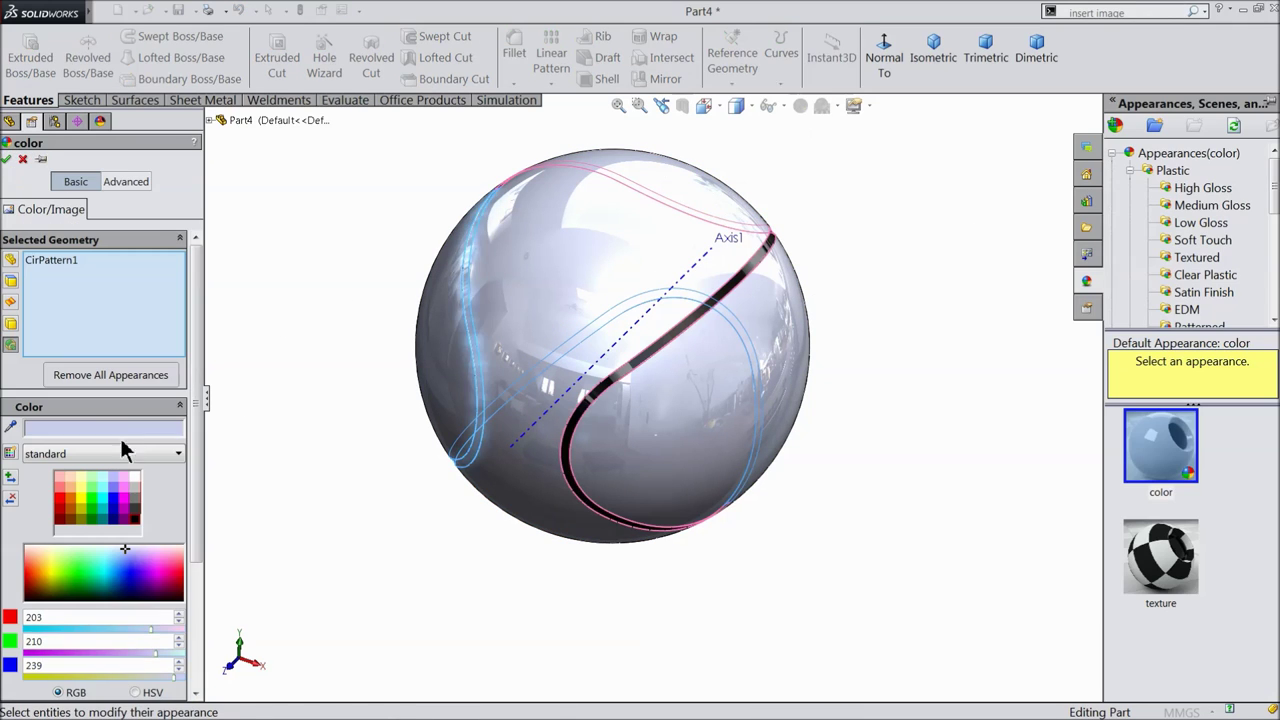
Colour the CirPattern1 groove black to match the first seam.
left_click(136, 515)
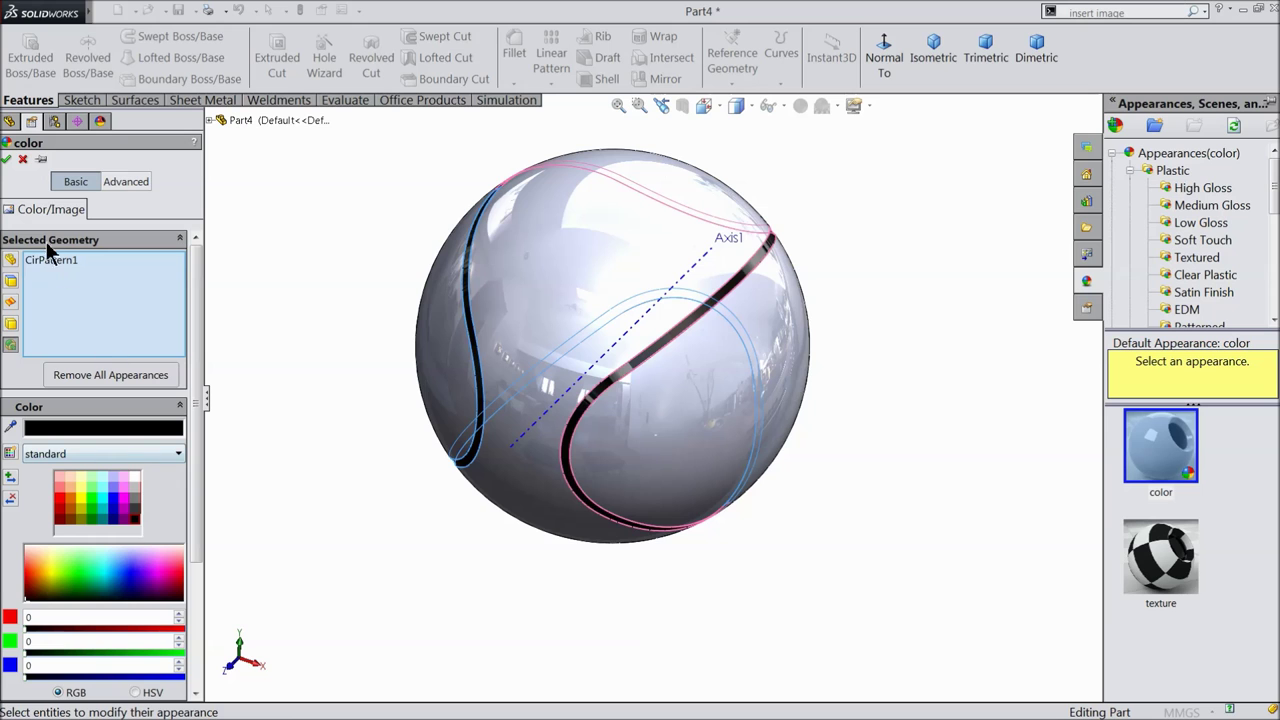
left_click(6, 160)
mouse_move(343, 309)
middle_mouse_down()
mouse_move(400, 237)
mouse_move(453, 229)
mouse_move(357, 360)
mouse_move(377, 337)
mouse_move(369, 370)
middle_mouse_up()
left_click(35, 242)
Start a Front Plane sketch with centerlines from the origin extending past the sphere's left edge.
left_click(28, 226)
left_click(884, 60)
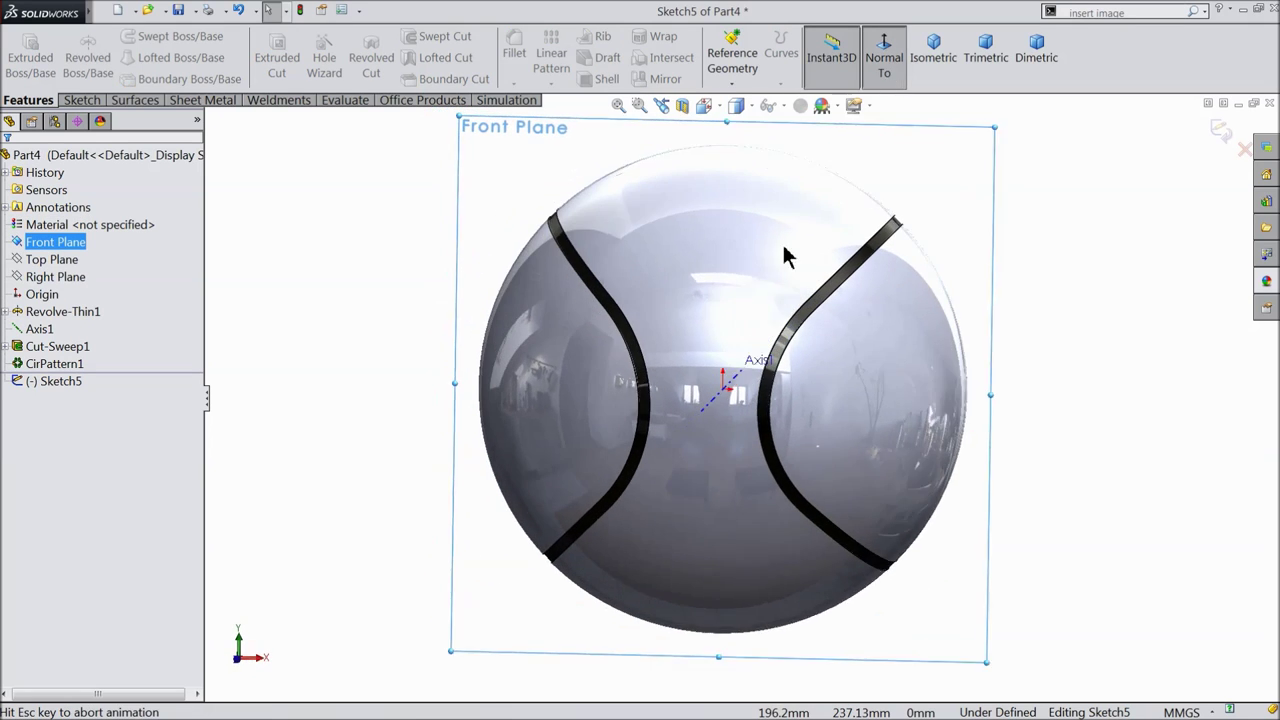
left_click(83, 100)
left_click(129, 37)
left_click(150, 74)
scroll(713, 458, "down", 3)
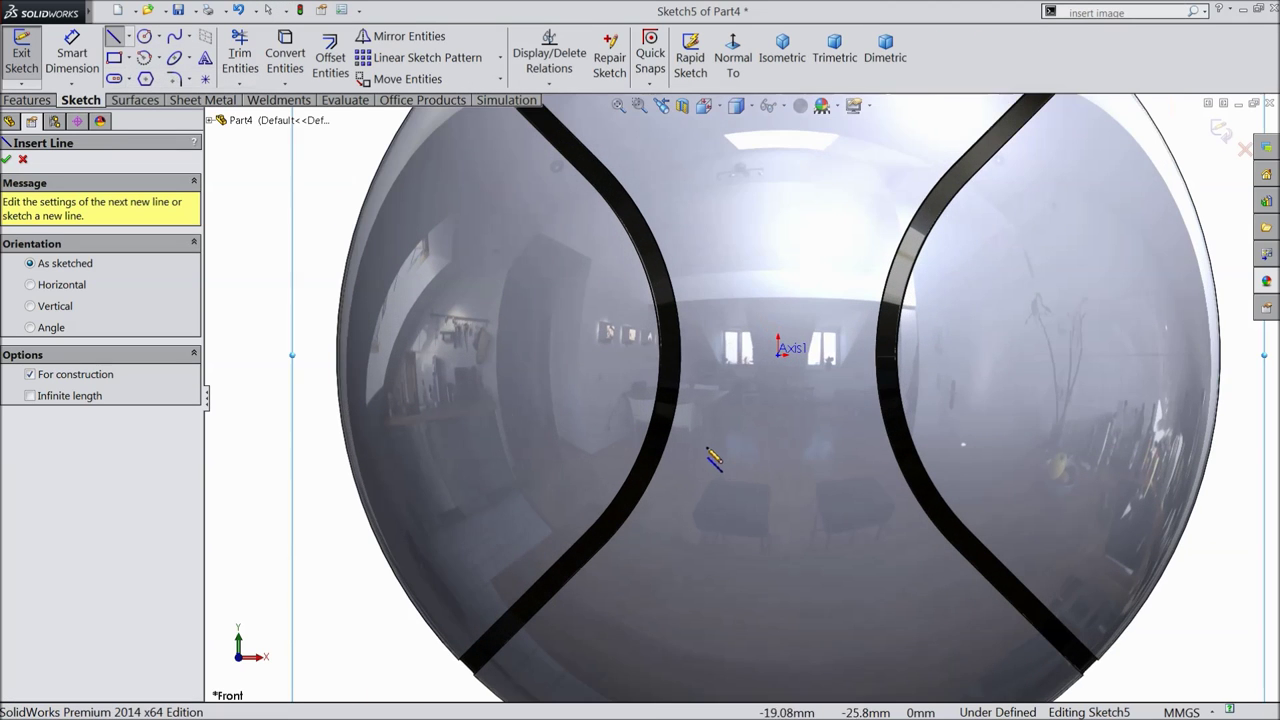
left_click(778, 453)
left_click(778, 353)
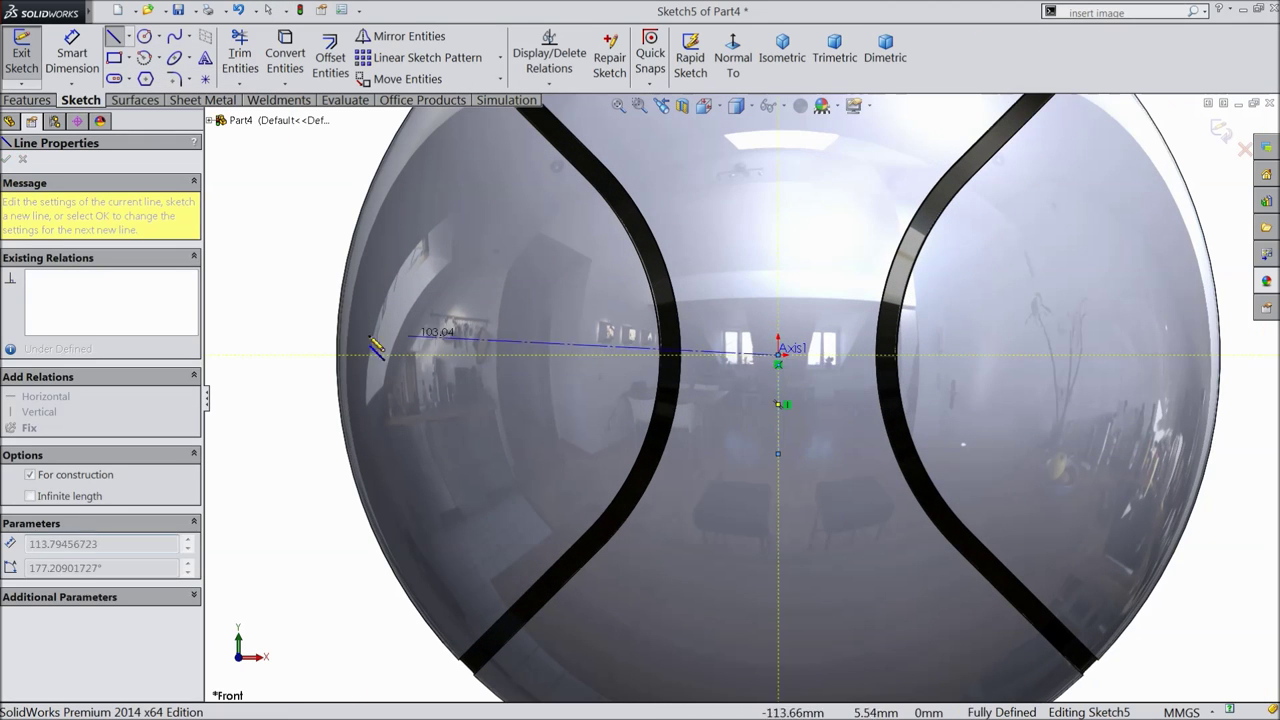
right_click(300, 122)
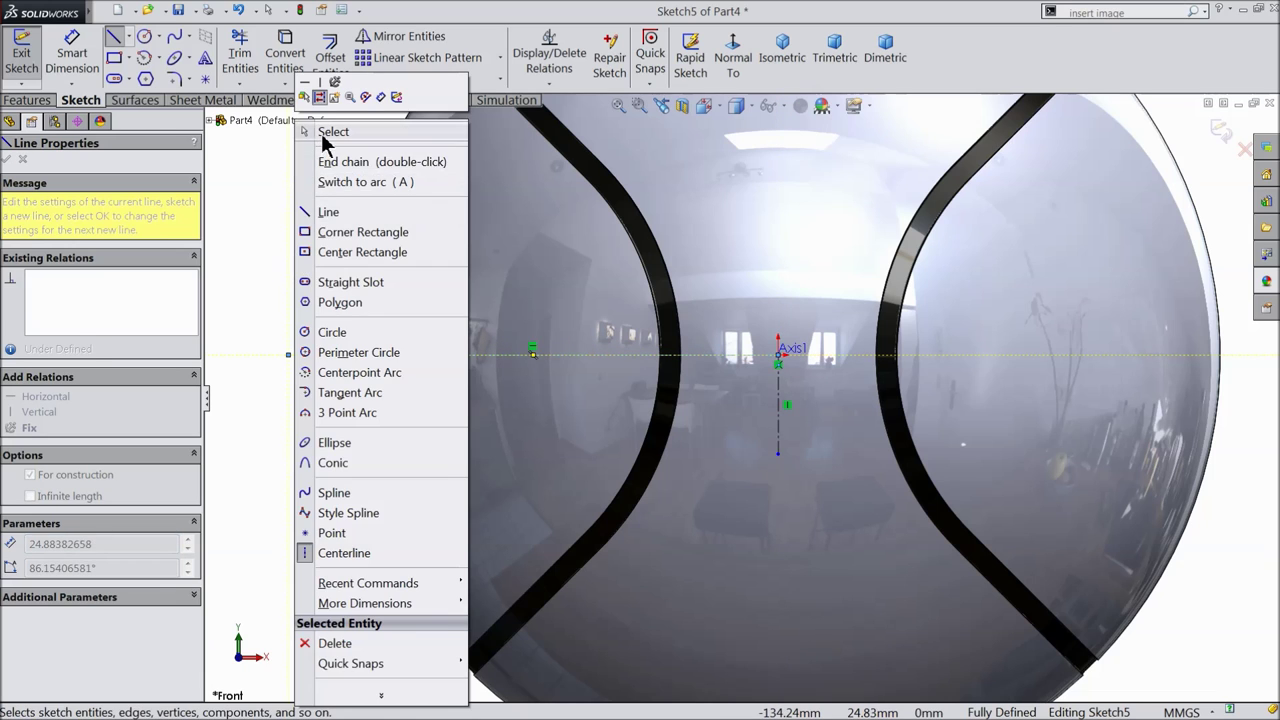
left_click(323, 135)
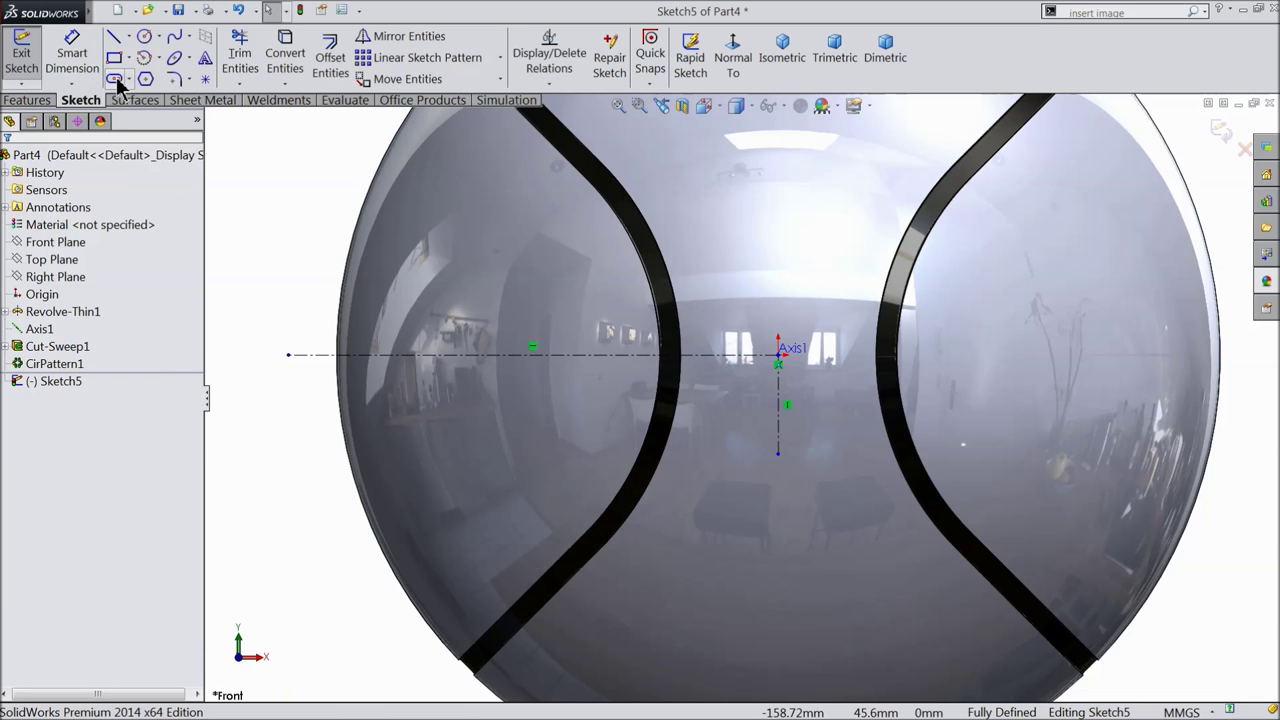
Draw a vertical centerpoint straight slot at the centerline's end.
left_click(115, 79)
scroll(358, 388, "down", 2)
left_click(312, 344)
left_click(313, 207)
left_click(343, 200)
right_click(362, 130)
left_click(392, 142)
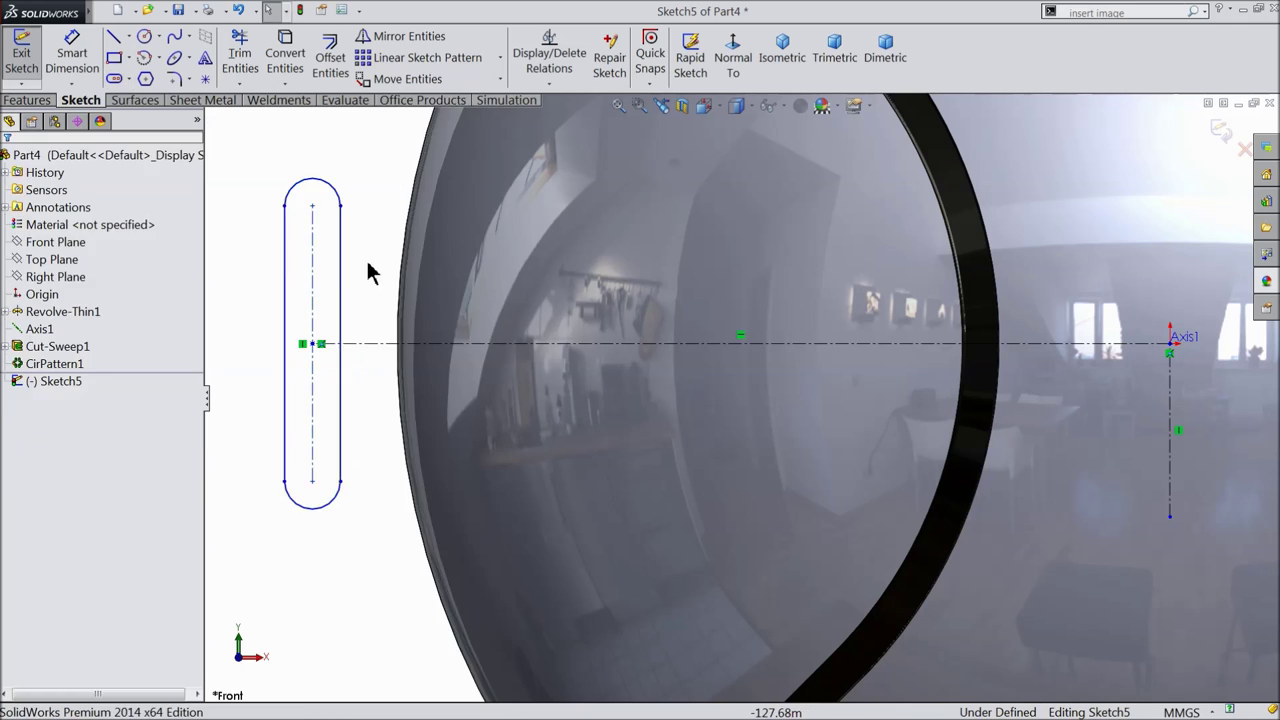
left_click(72, 52)
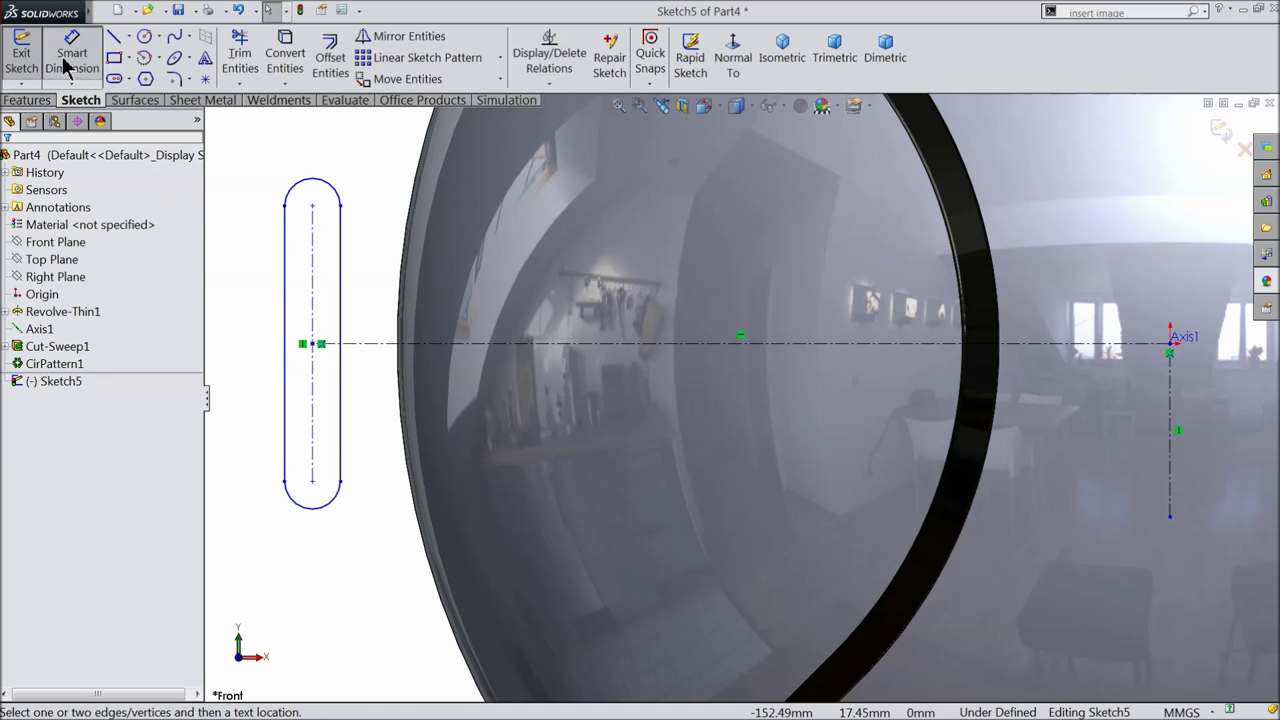
Dimension the slot to 5 mm length with 0.5 mm end radius.
left_click(313, 310)
left_click(240, 330)
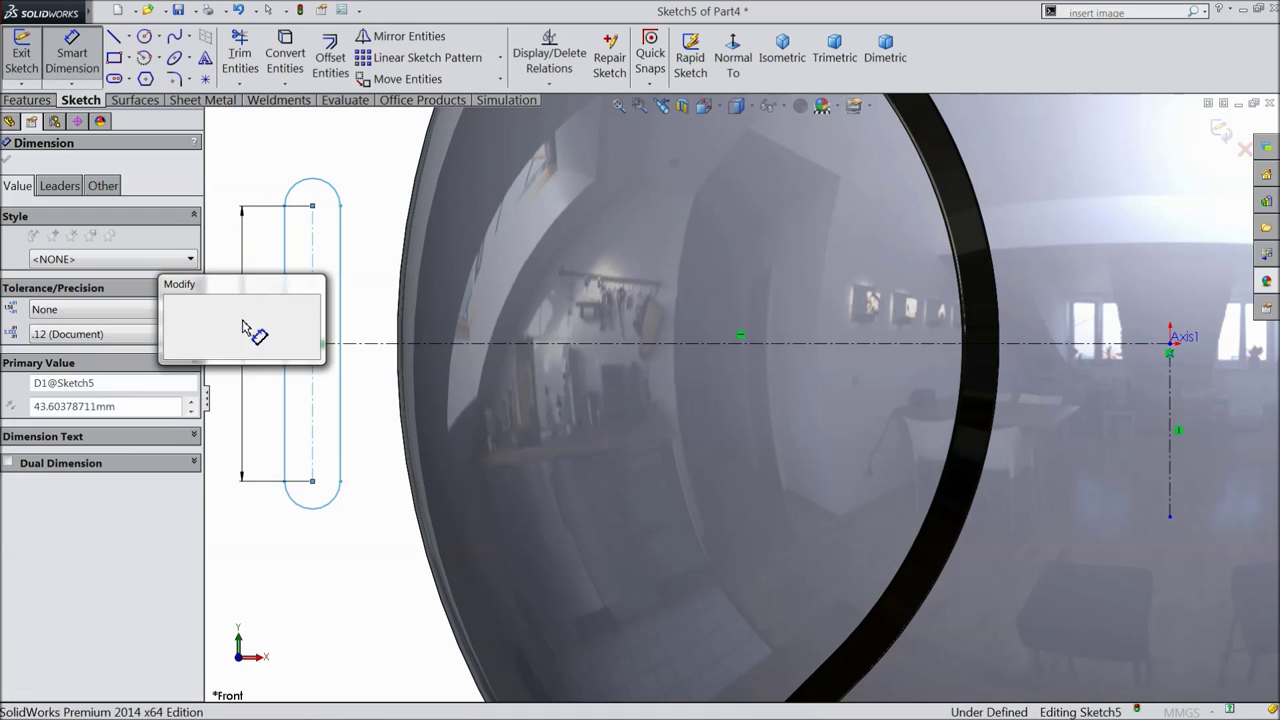
type("5")
left_click(182, 297)
scroll(362, 352, "down", 3)
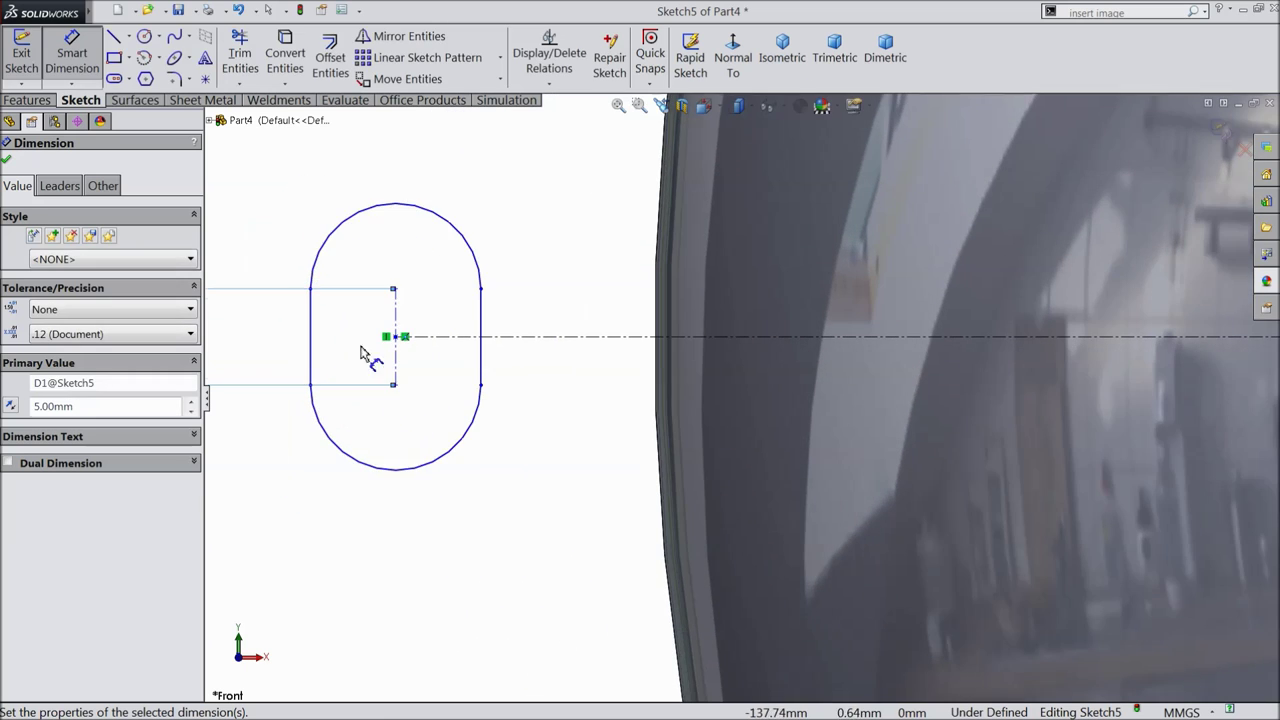
left_click(381, 212)
left_click(366, 178)
type("0.5")
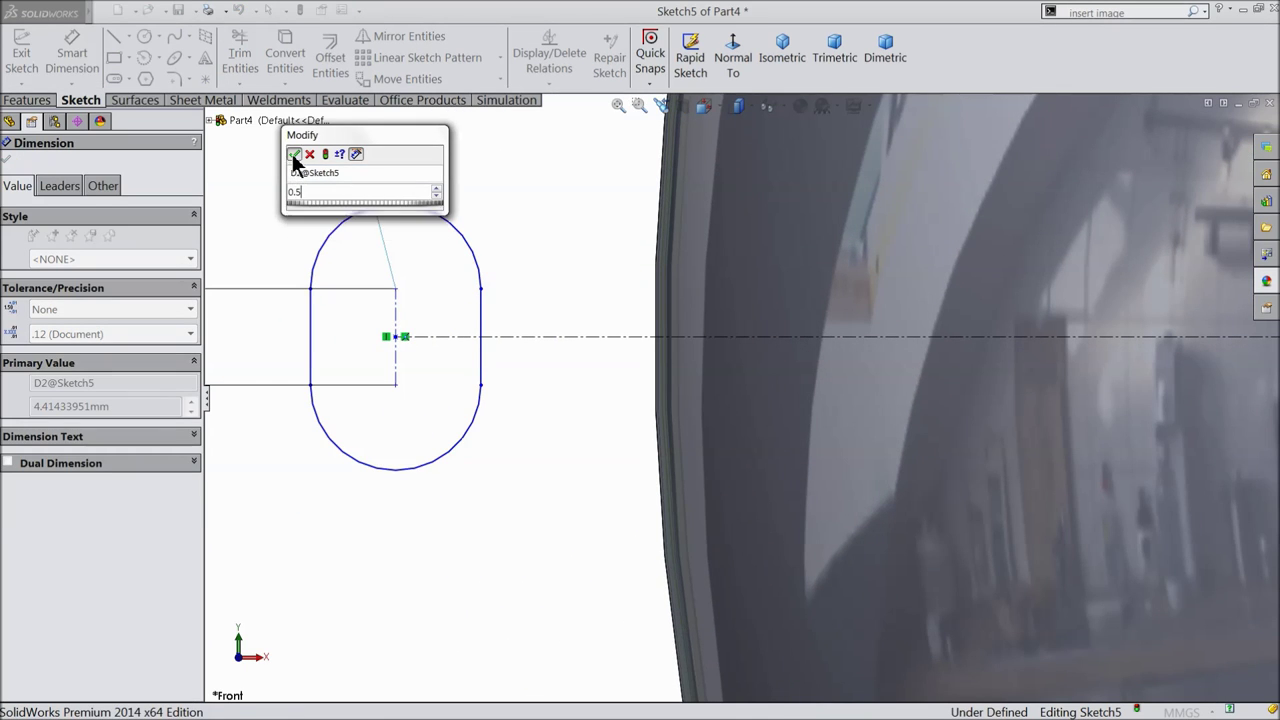
left_click(294, 155)
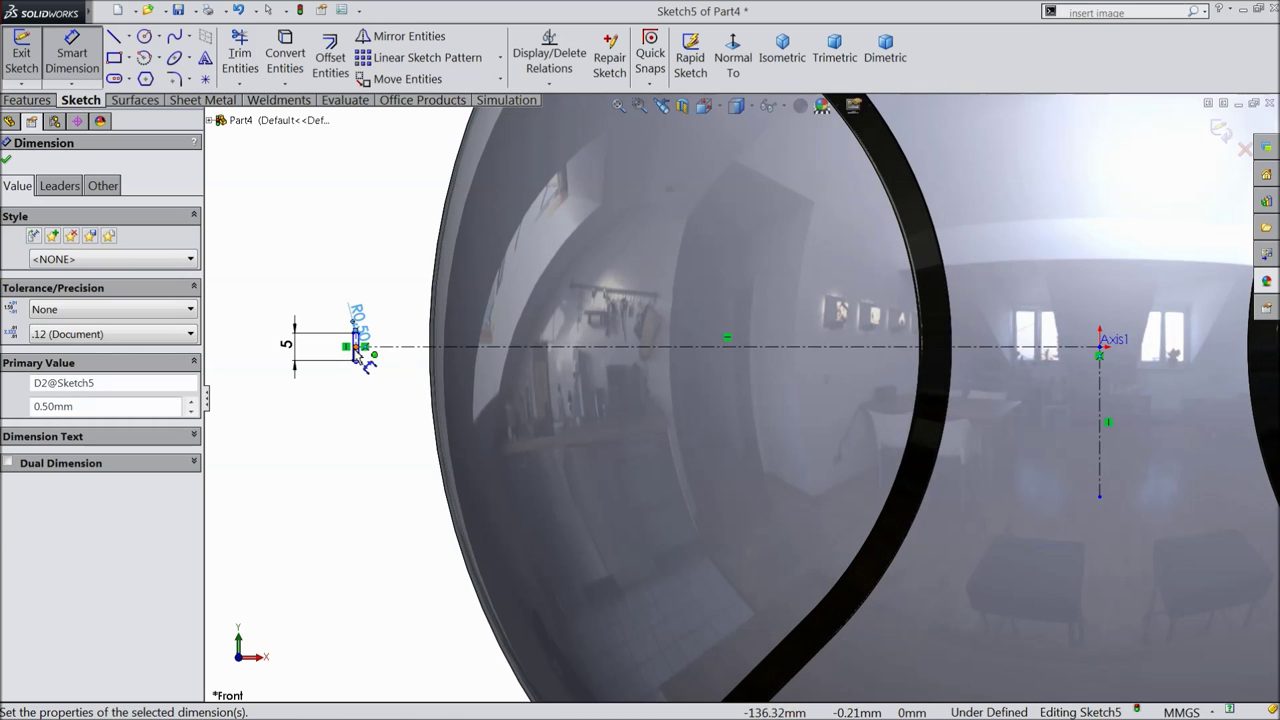
Place the slot centre 122.50 mm from Axis1, fully defining the sketch.
left_click(358, 347)
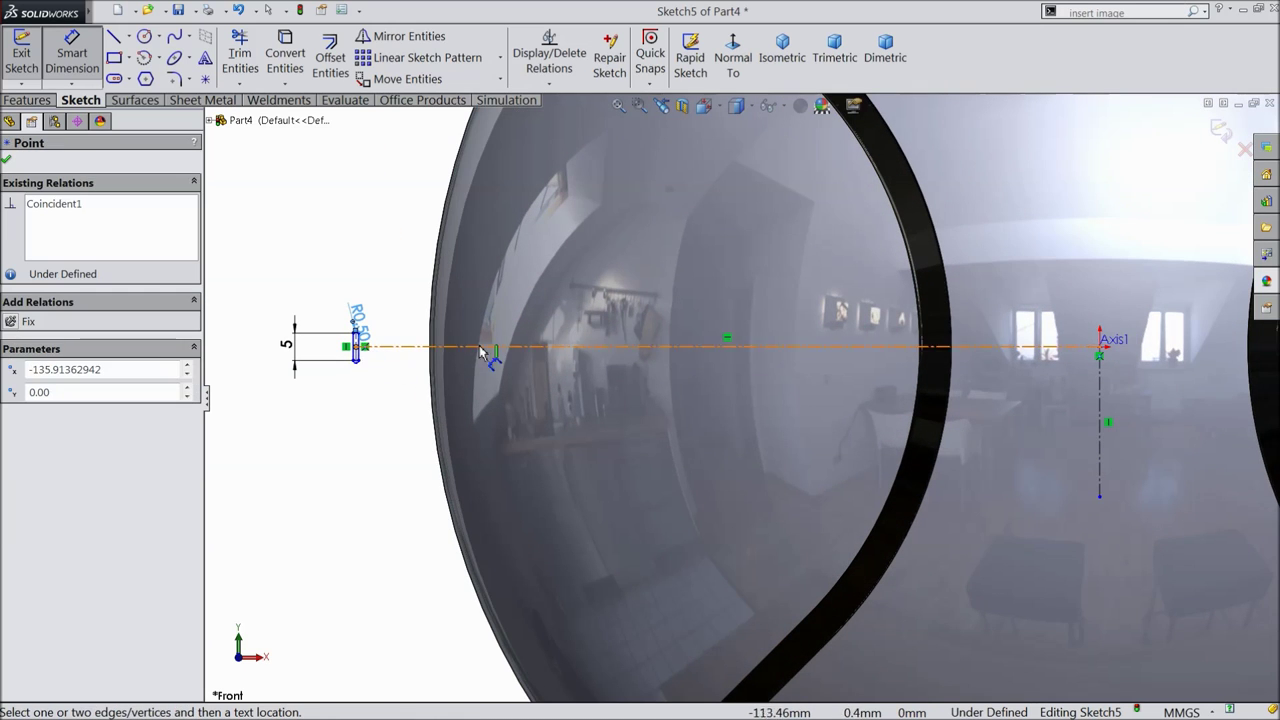
left_click(1101, 350)
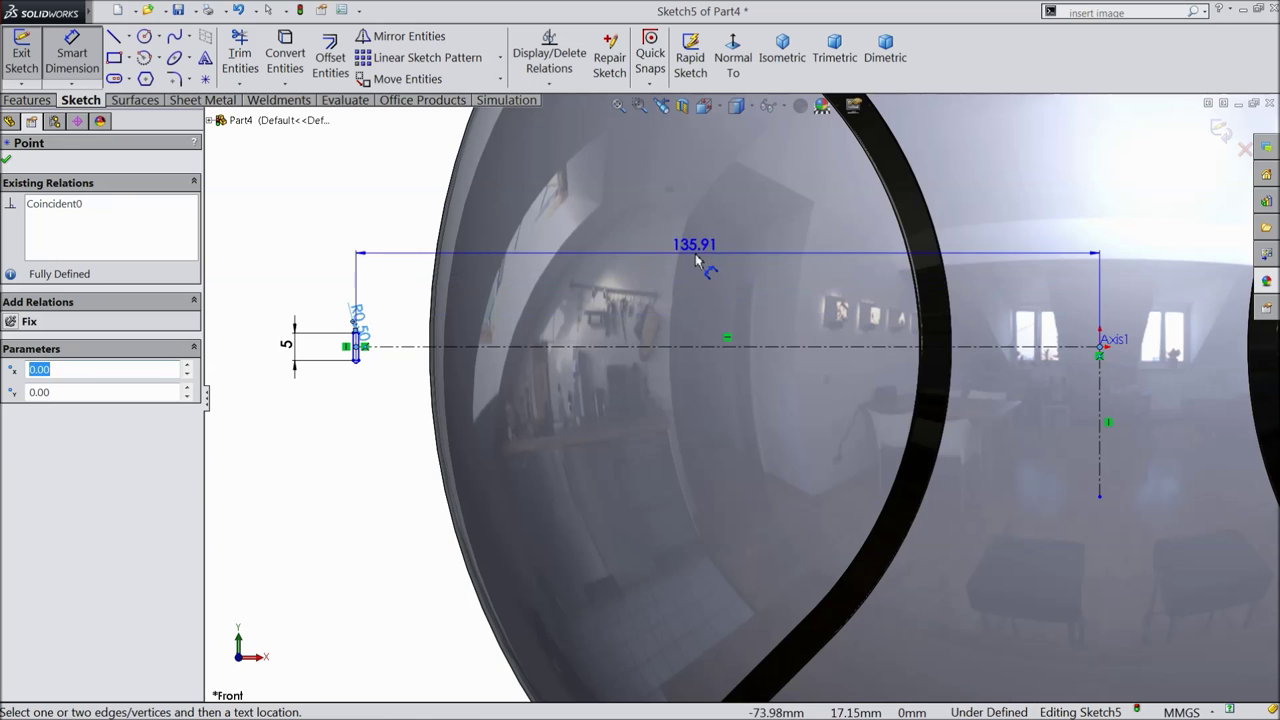
left_click(697, 262)
type("122.5")
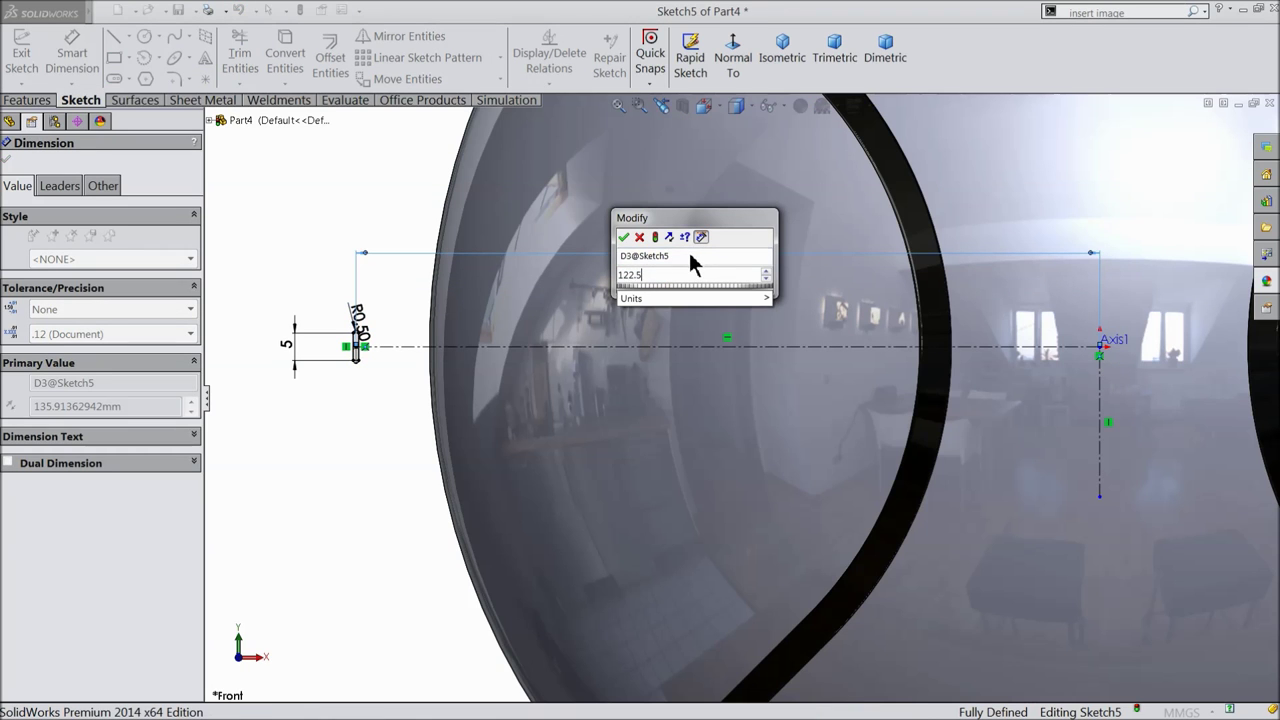
key("Return")
scroll(448, 365, "down", 3)
scroll(563, 375, "down", 2)
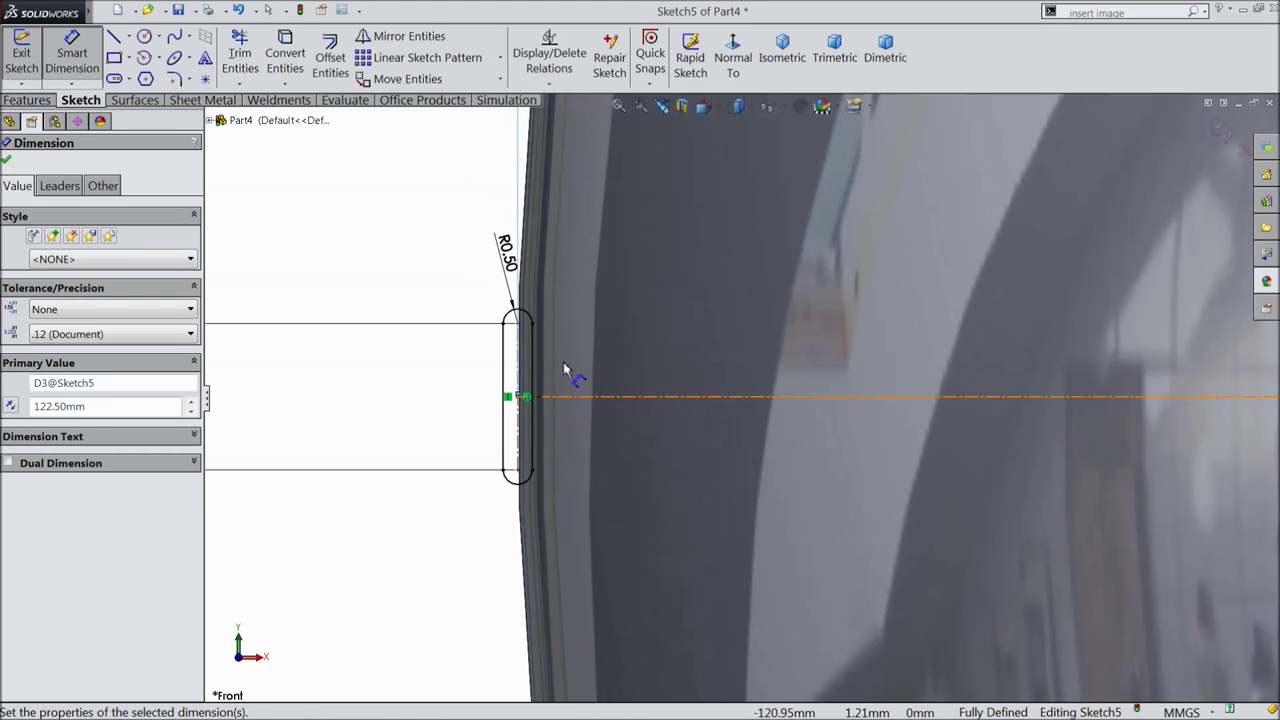
scroll(528, 400, "up", 3)
scroll(526, 420, "up", 3)
scroll(560, 421, "up", 3)
scroll(932, 393, "down", 2)
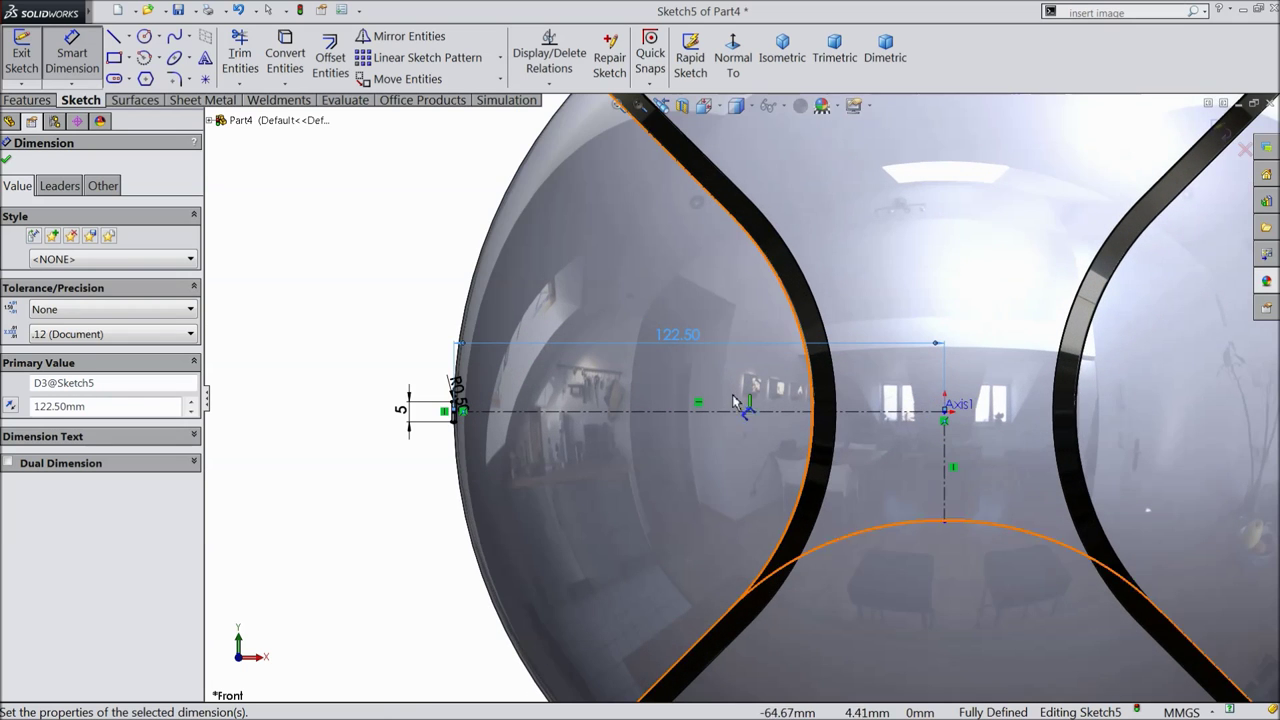
left_click(5, 161)
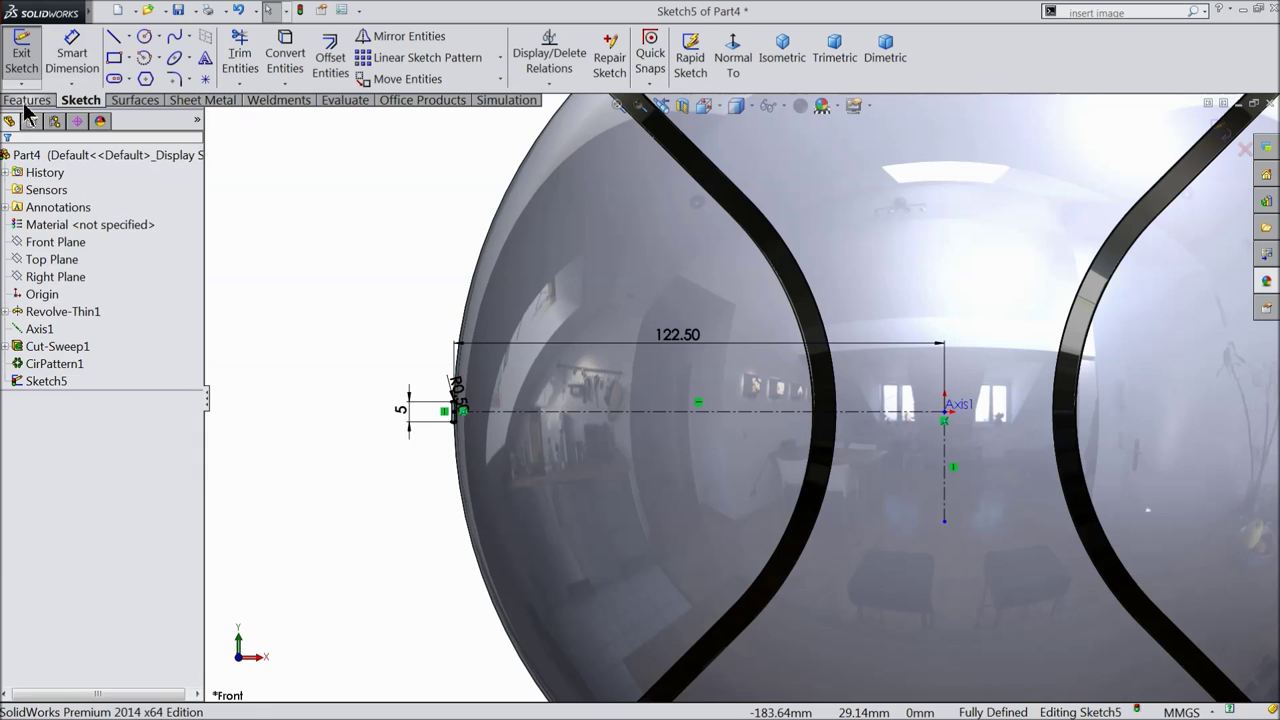
Revolve-cut the slot sketch about Line1 to carve a groove ring around the sphere's equator.
left_click(27, 100)
left_click(371, 60)
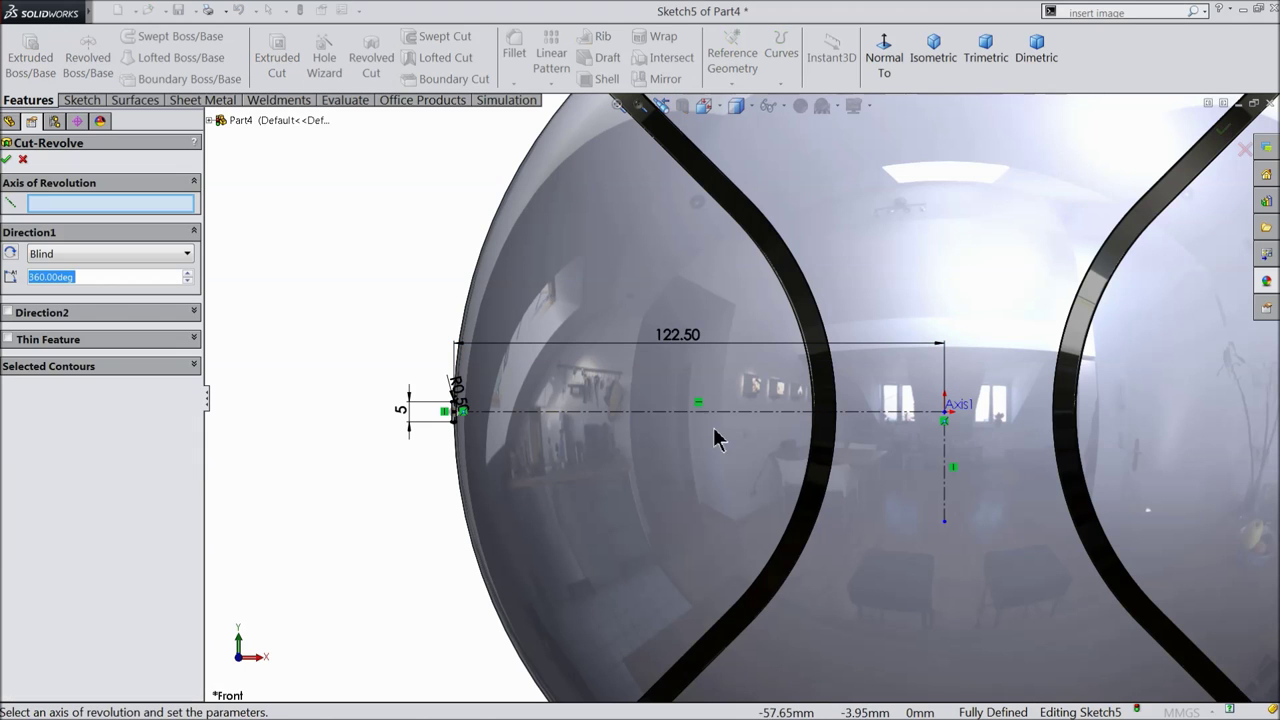
scroll(750, 488, "up", 2)
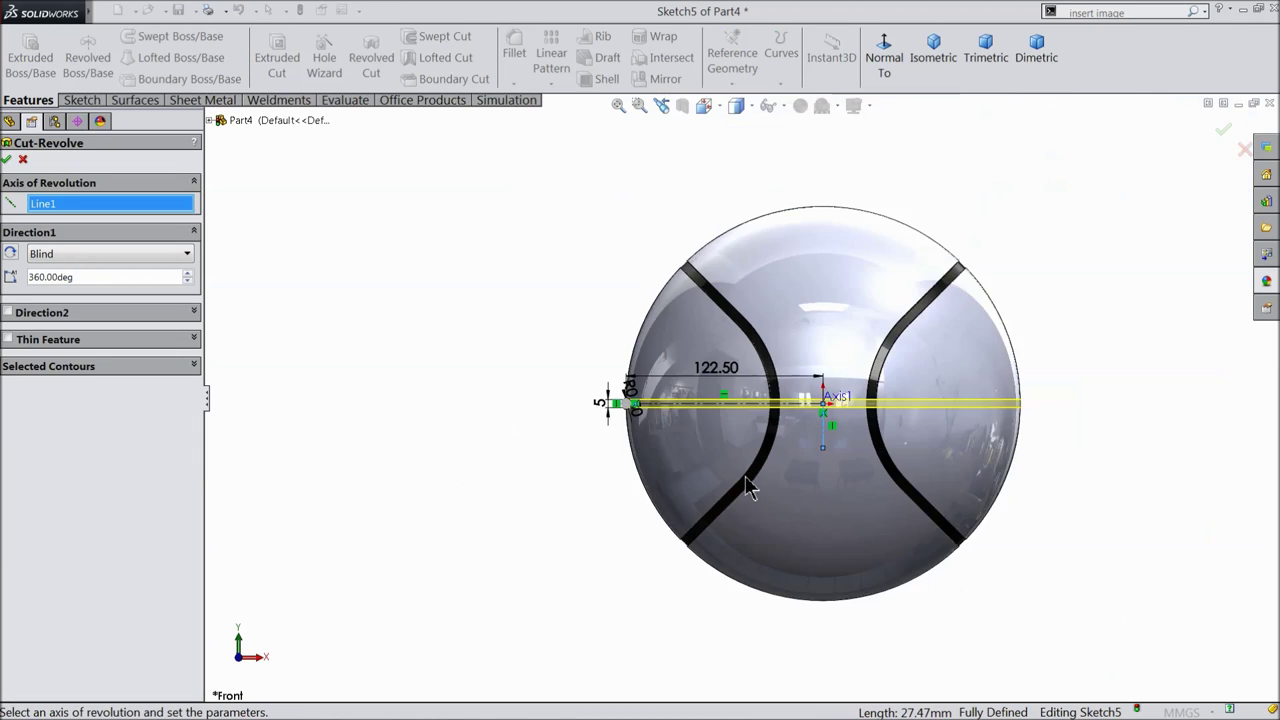
scroll(990, 388, "down", 2)
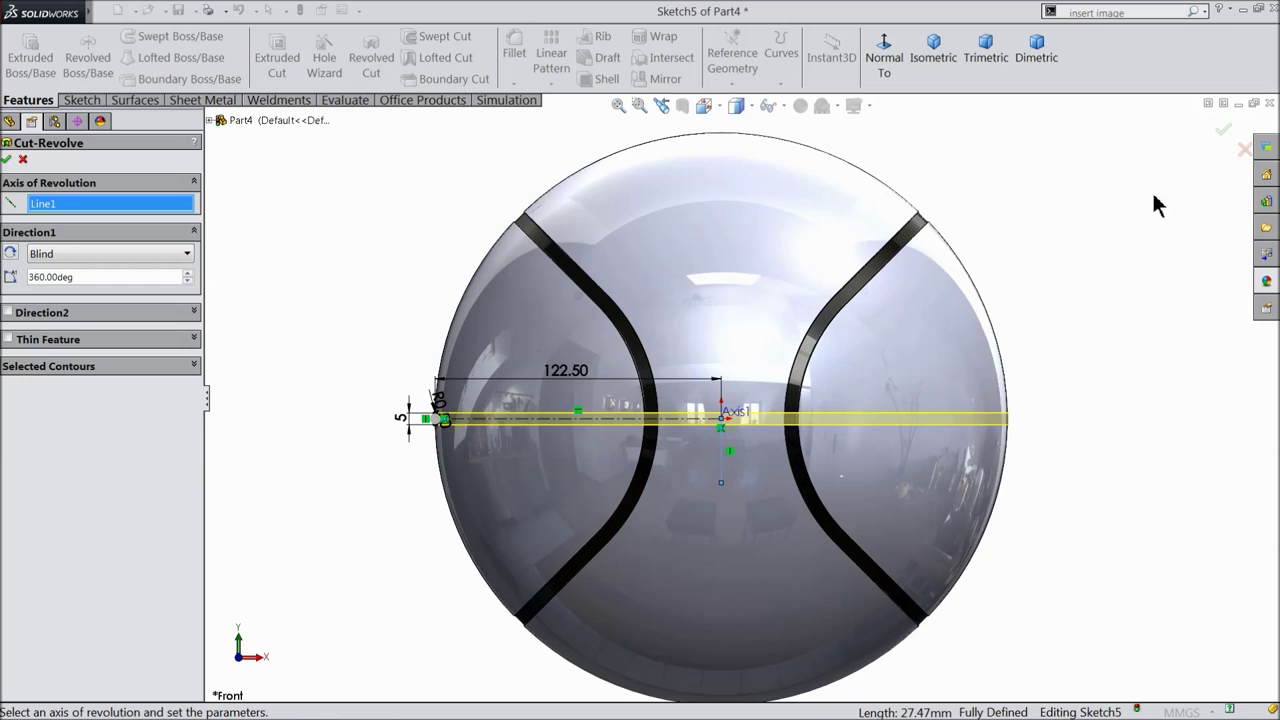
left_click(1223, 131)
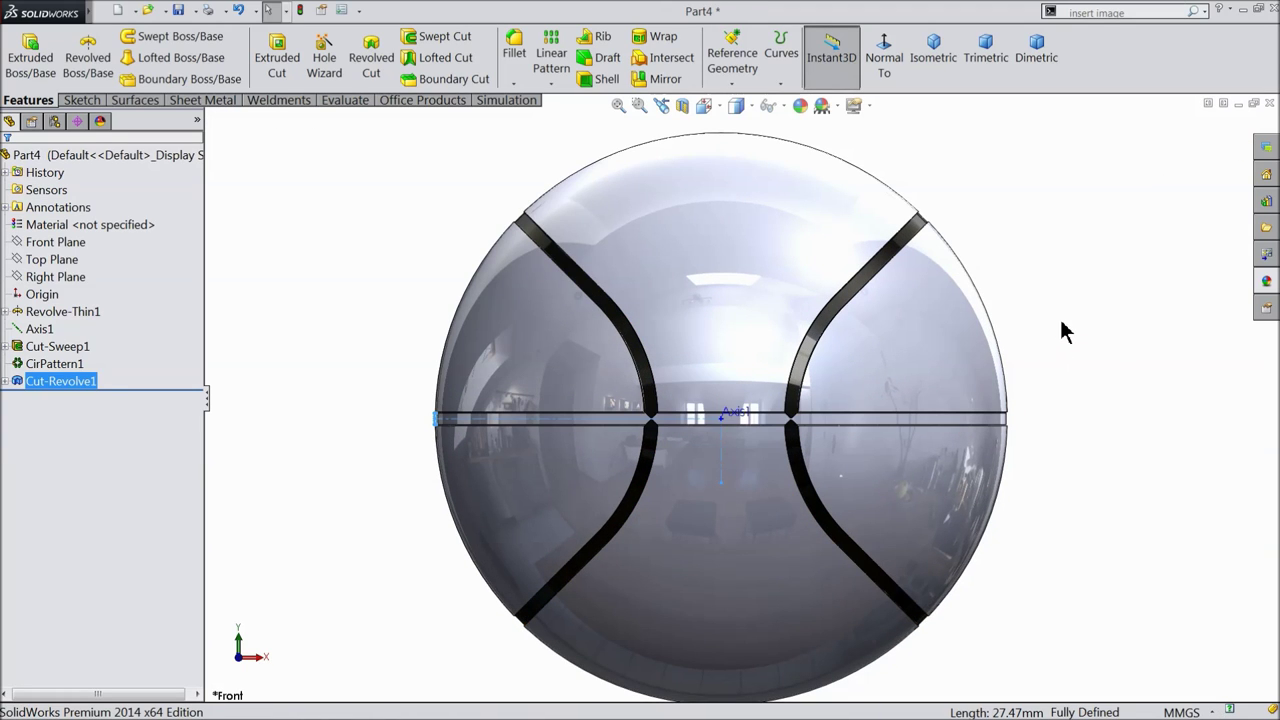
left_click(1063, 332)
scroll(717, 457, "down", 3)
mouse_move(717, 457)
middle_mouse_down()
mouse_move(703, 354)
mouse_move(749, 423)
mouse_move(677, 406)
mouse_move(690, 415)
middle_mouse_up()
Colour the Cut-Revolve1 groove black to match the other seams.
left_click(75, 382)
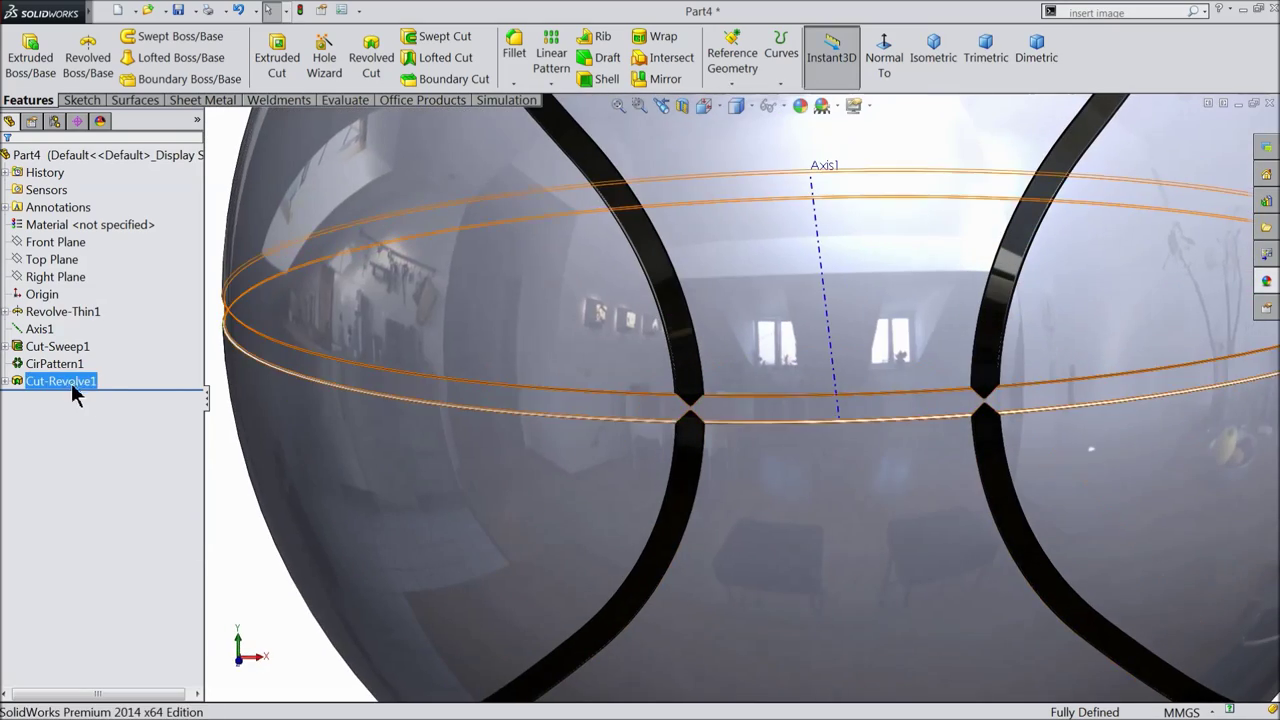
key("f")
left_click(799, 105)
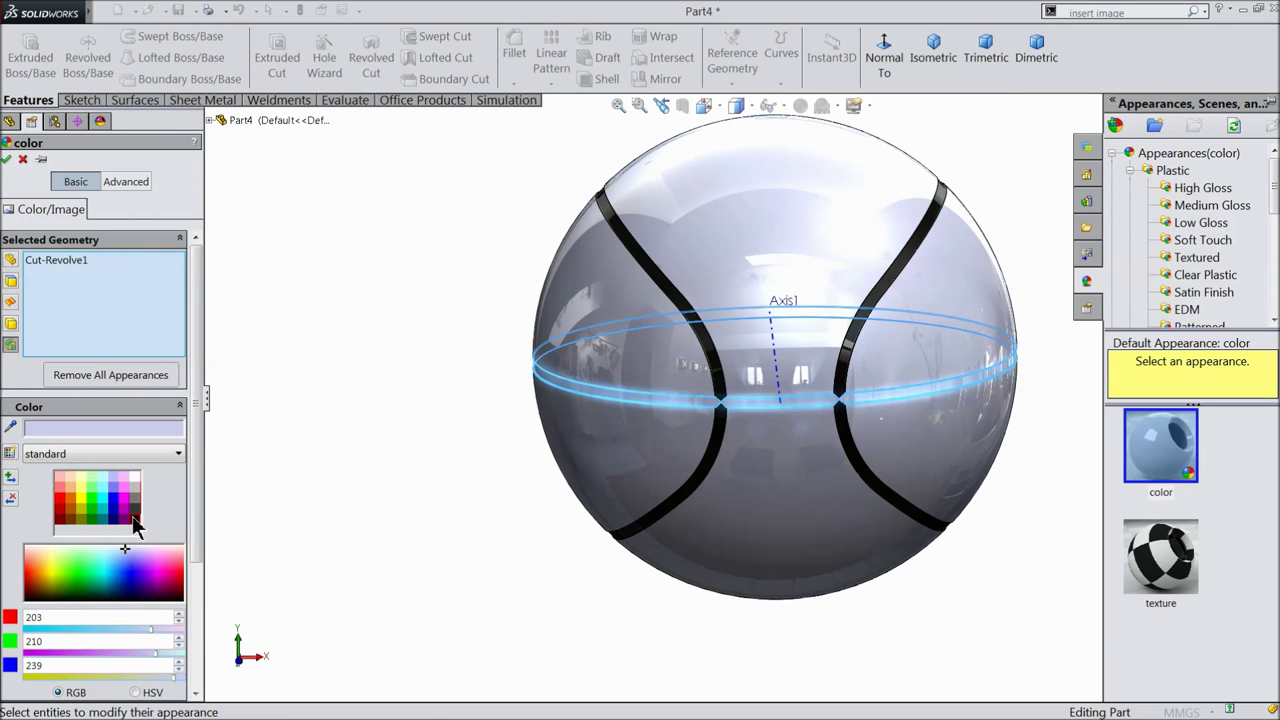
left_click(132, 515)
left_click(8, 160)
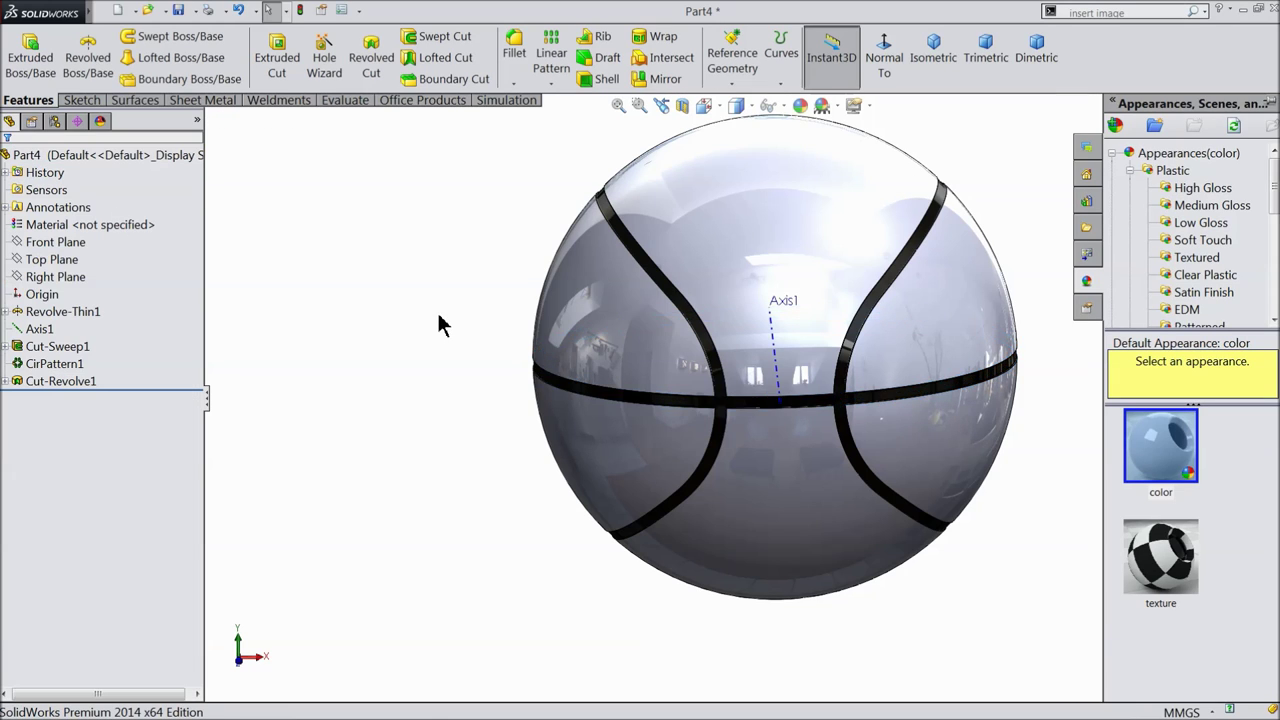
middle_click_drag(509, 343, 471, 423)
scroll(810, 428, "down", 3)
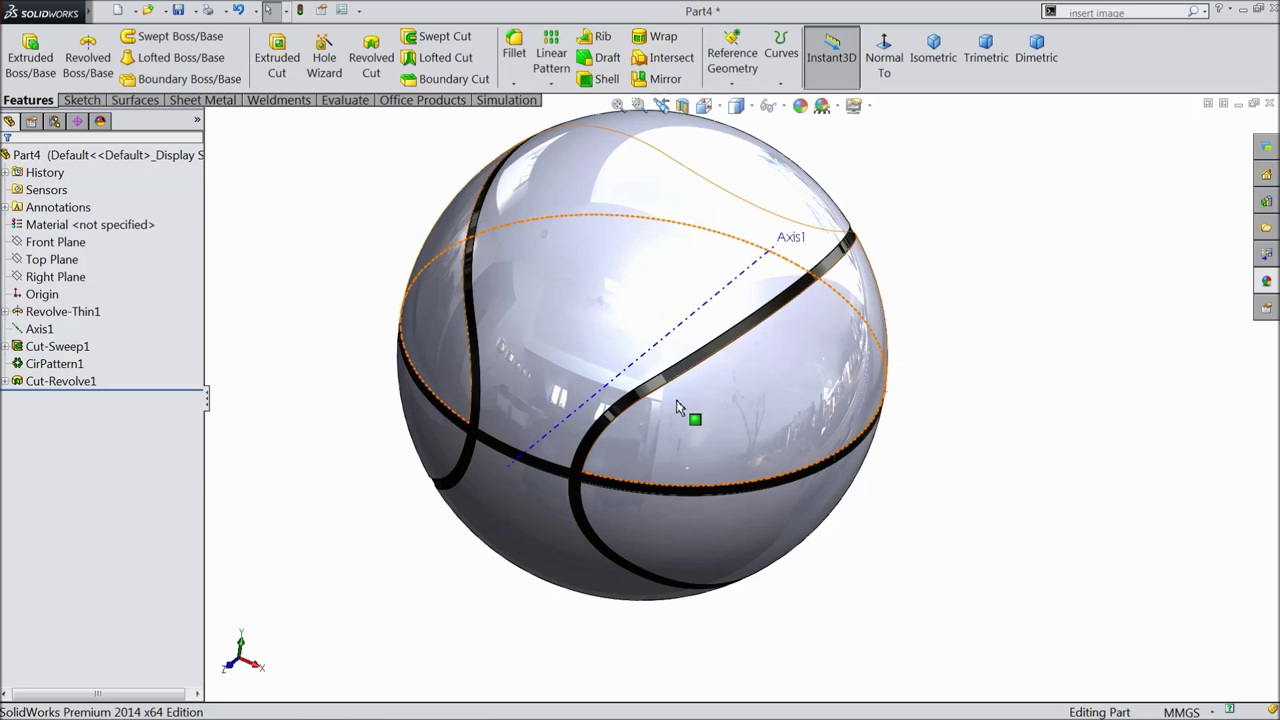
Start a circular pattern about Axis1 with 2 instances at a 90° angle.
left_click(550, 84)
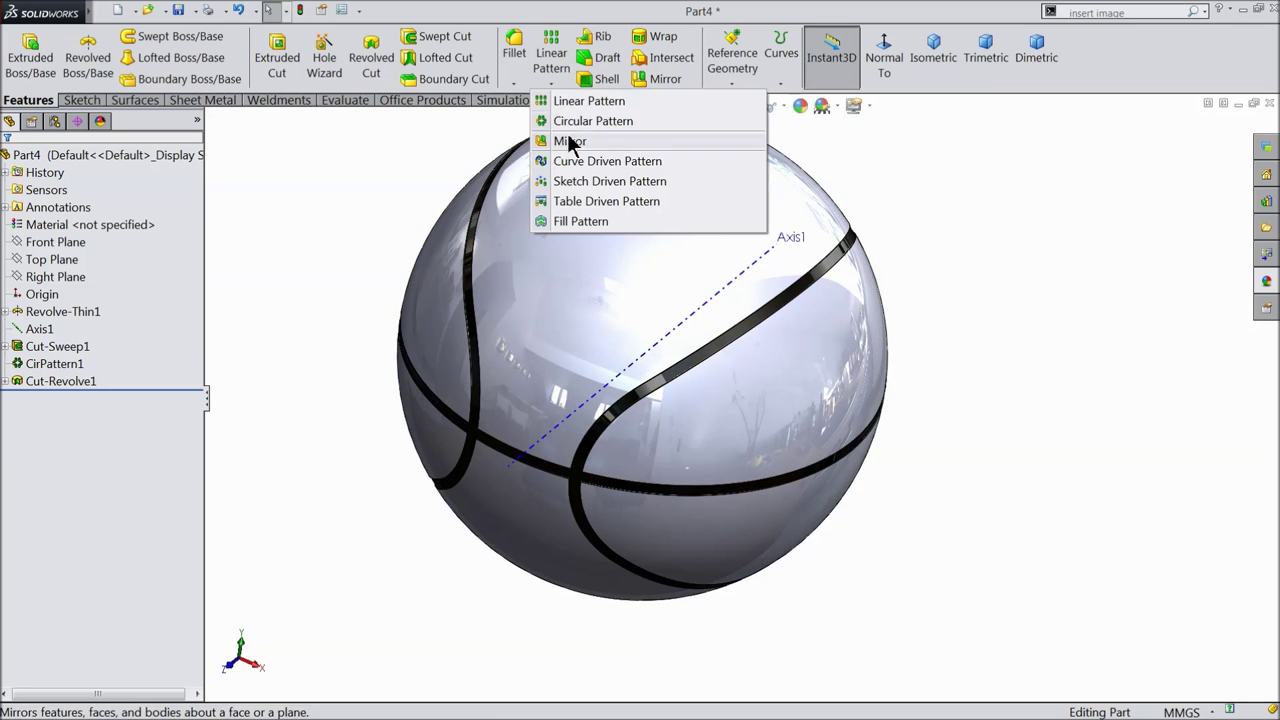
left_click(568, 122)
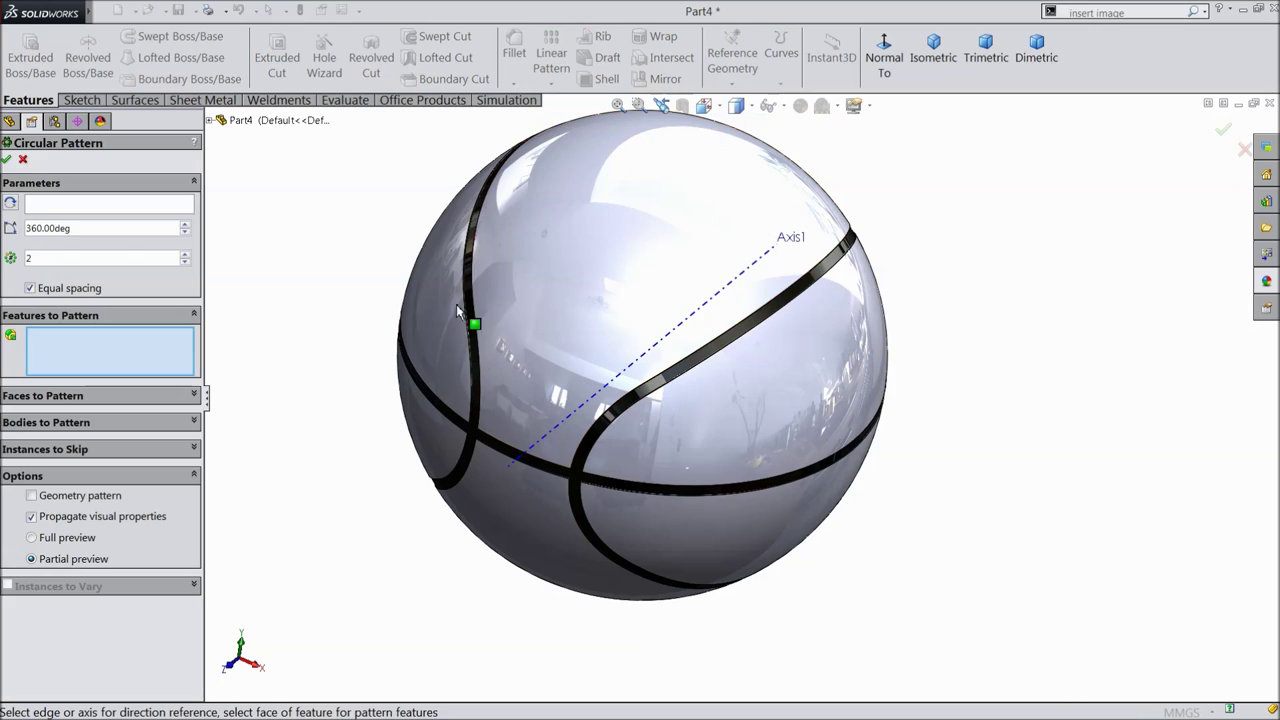
left_click(514, 463)
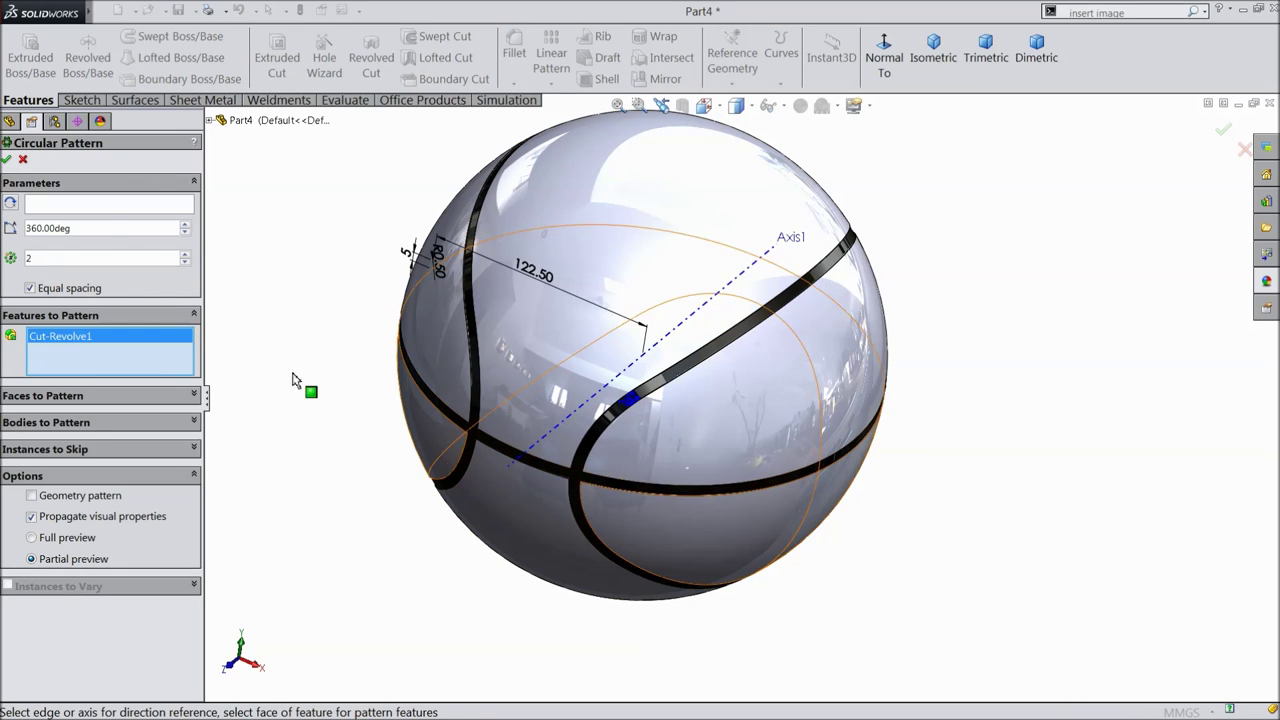
left_click(103, 205)
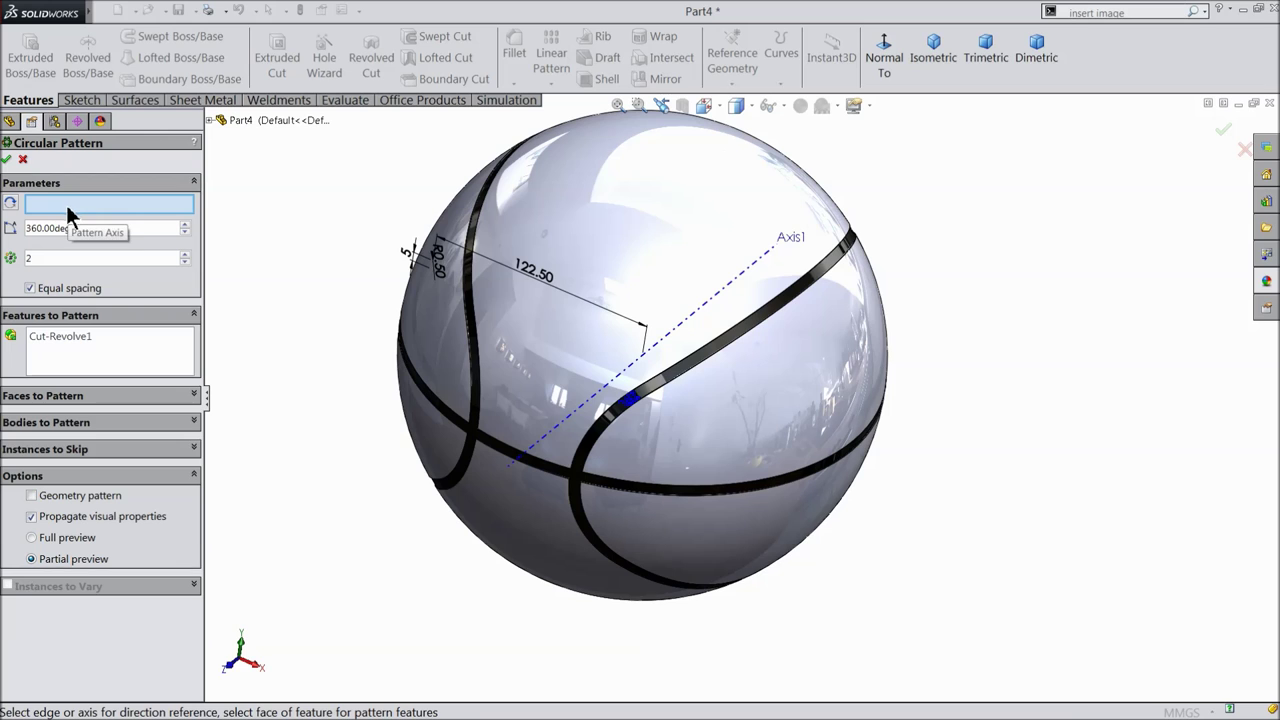
left_click(592, 406)
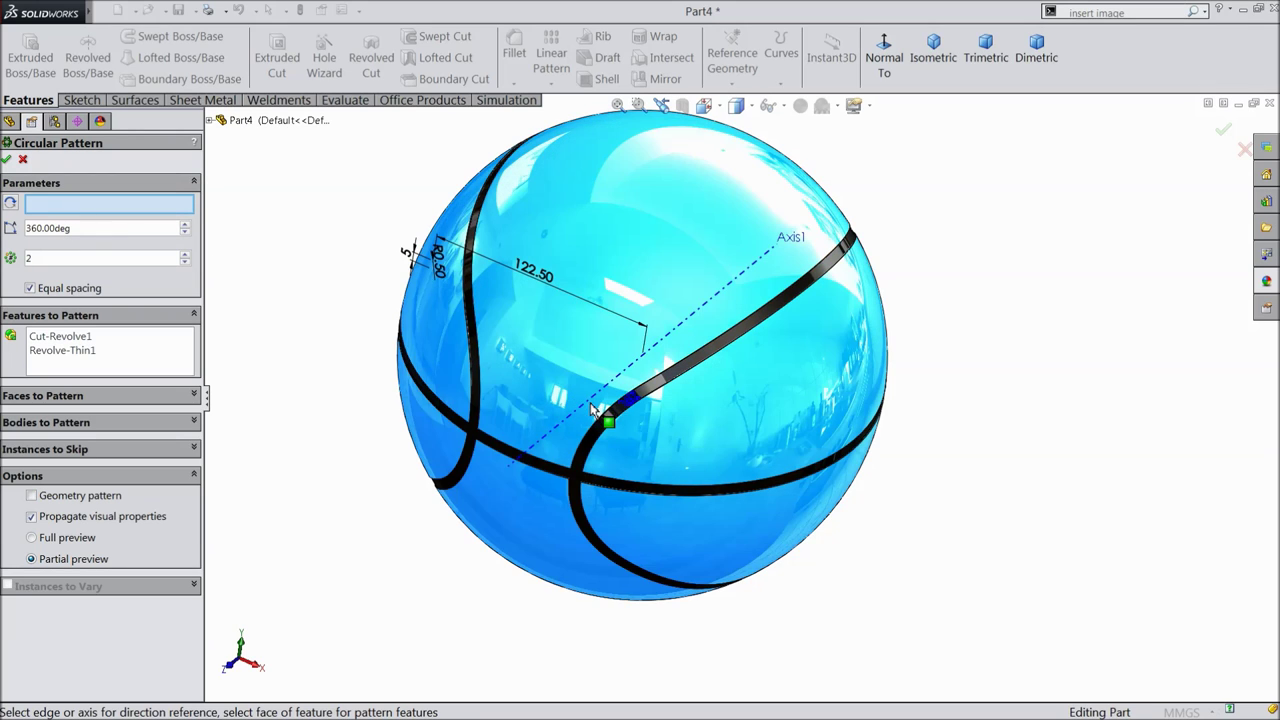
left_click(592, 406)
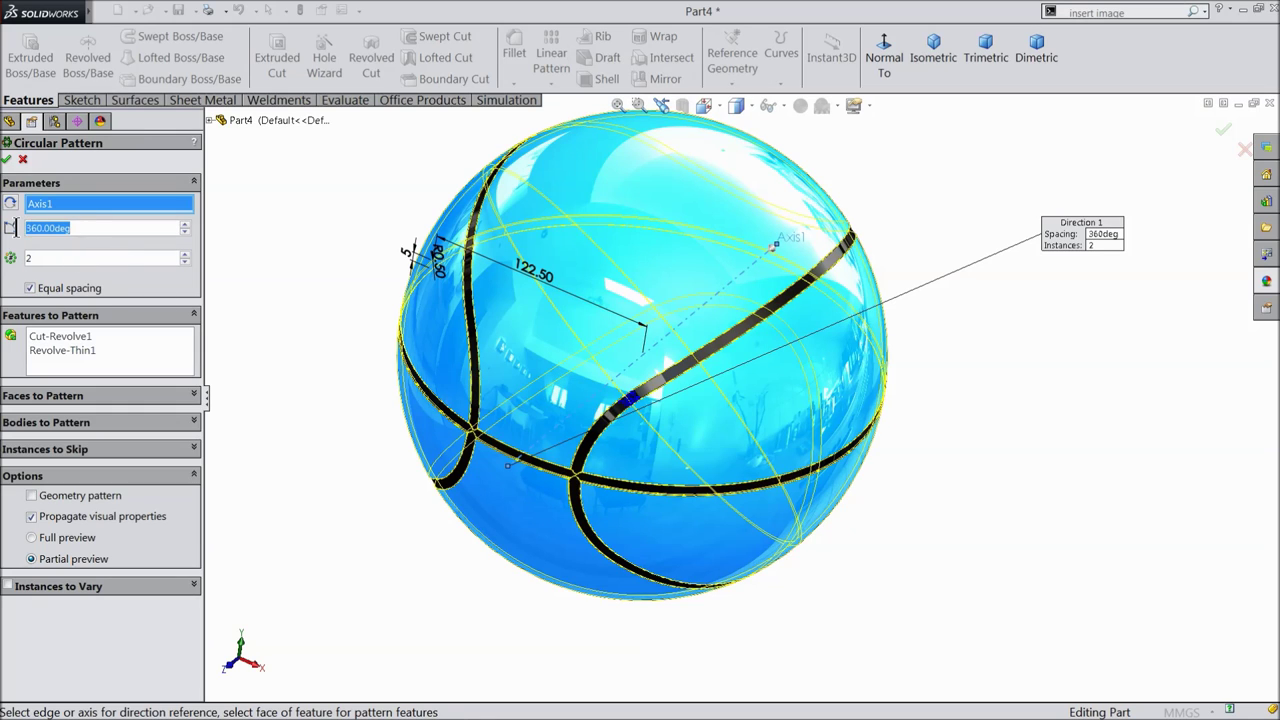
type("90")
key("Return")
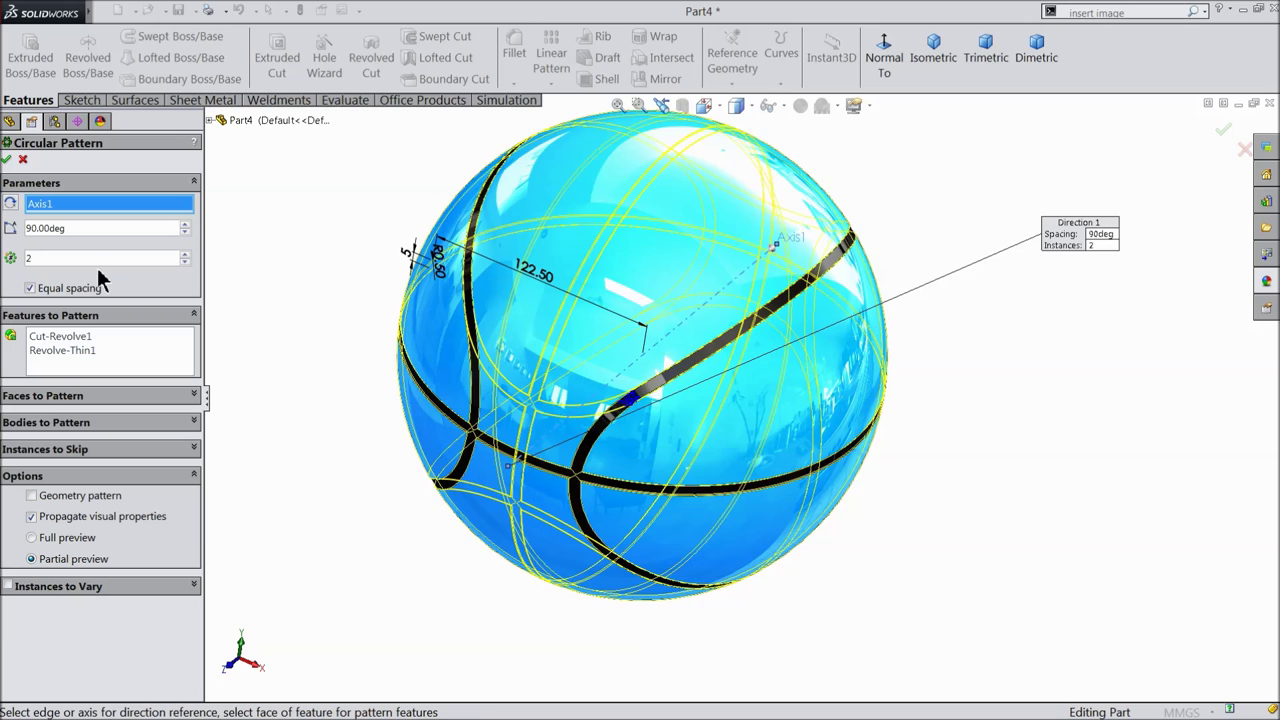
Clear the pattern's feature list and reselect only Cut-Revolve1, leaving out Revolve-Thin1.
scroll(336, 218, "down", 3)
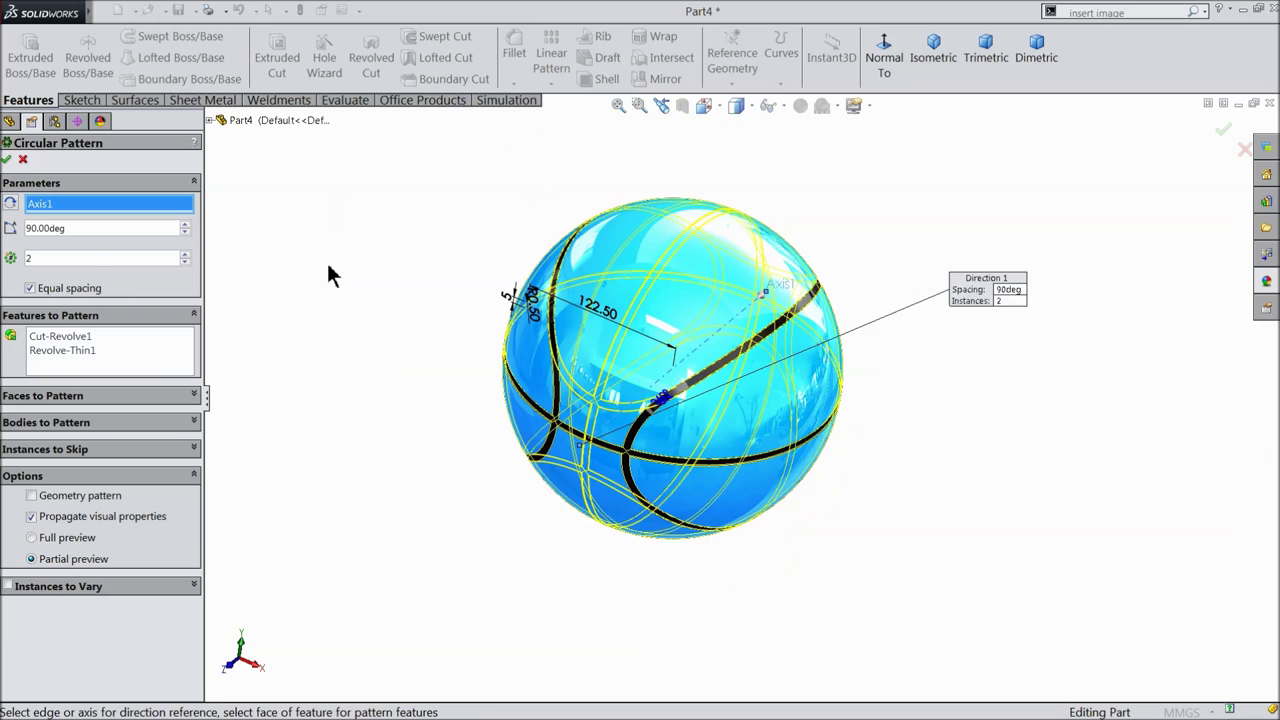
middle_click_drag(349, 246, 265, 265)
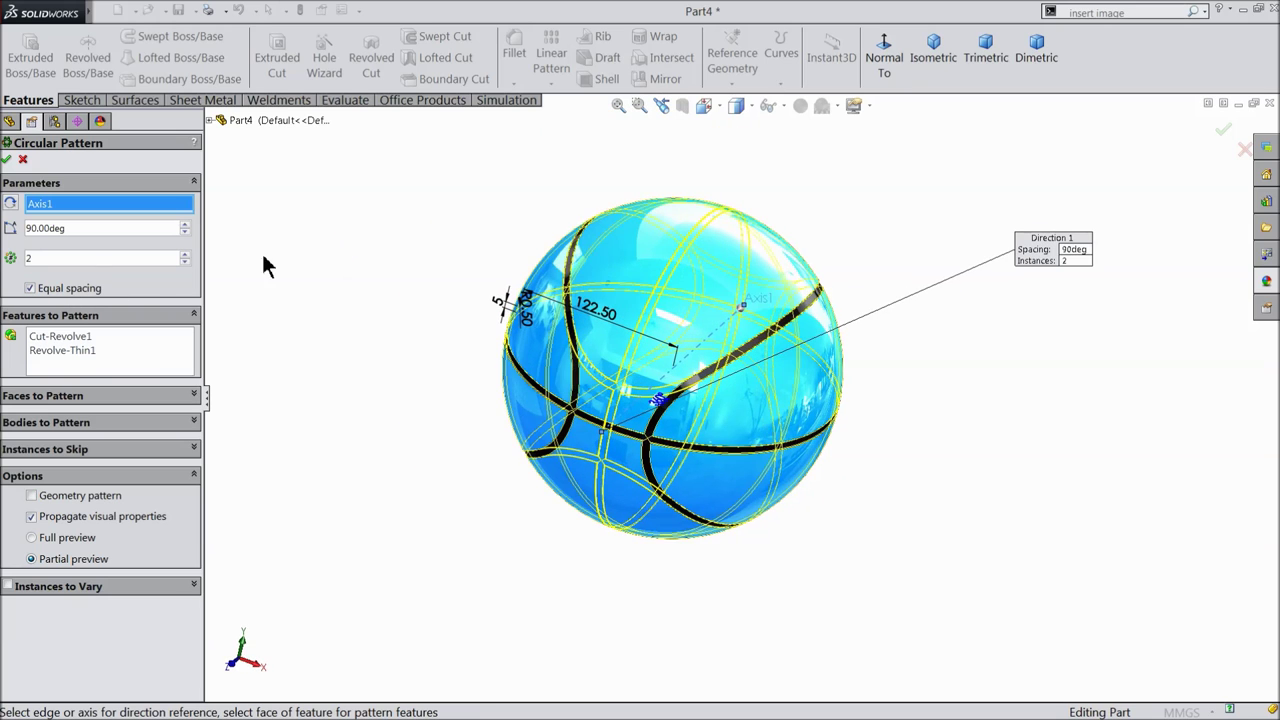
left_click(70, 361)
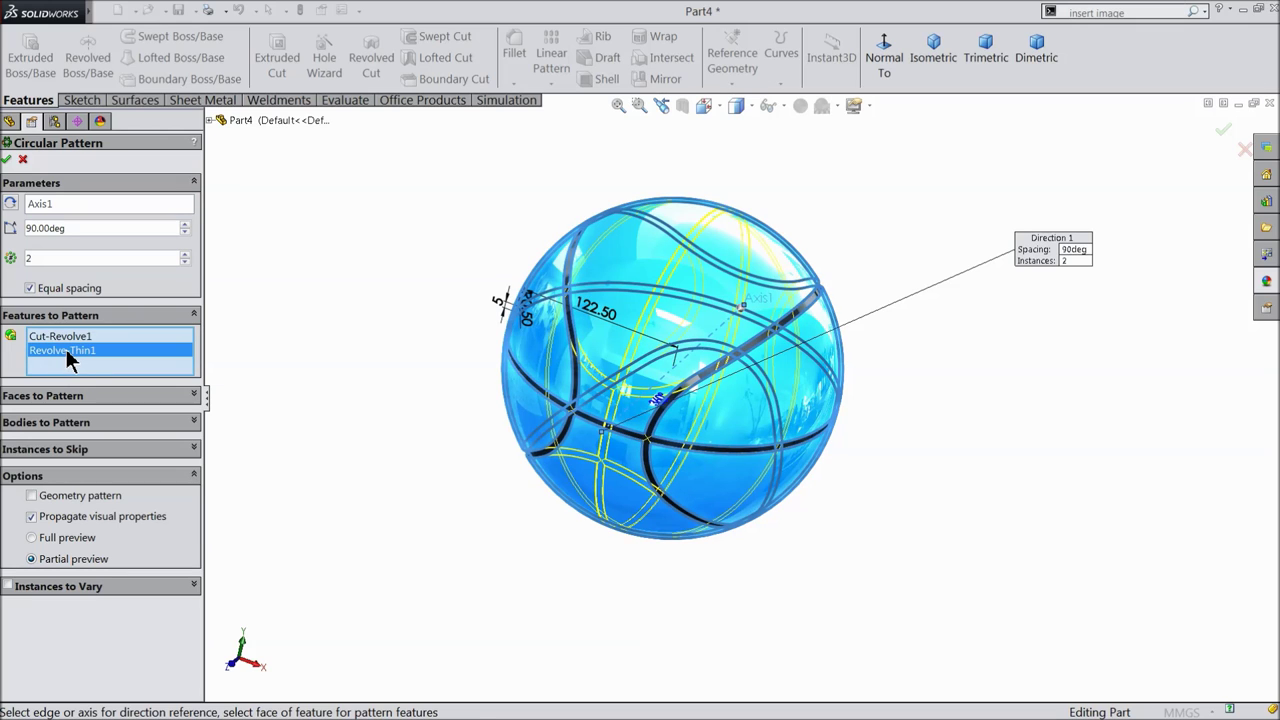
right_click(70, 360)
left_click(65, 342)
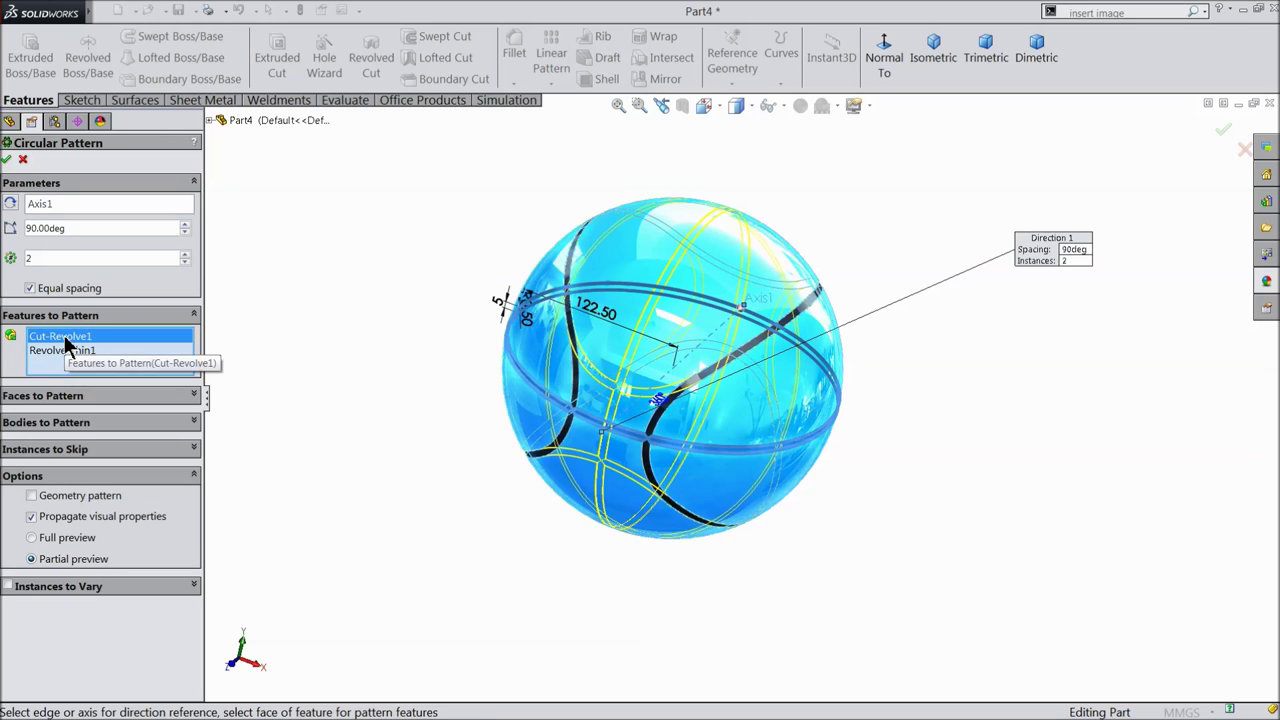
right_click(65, 343)
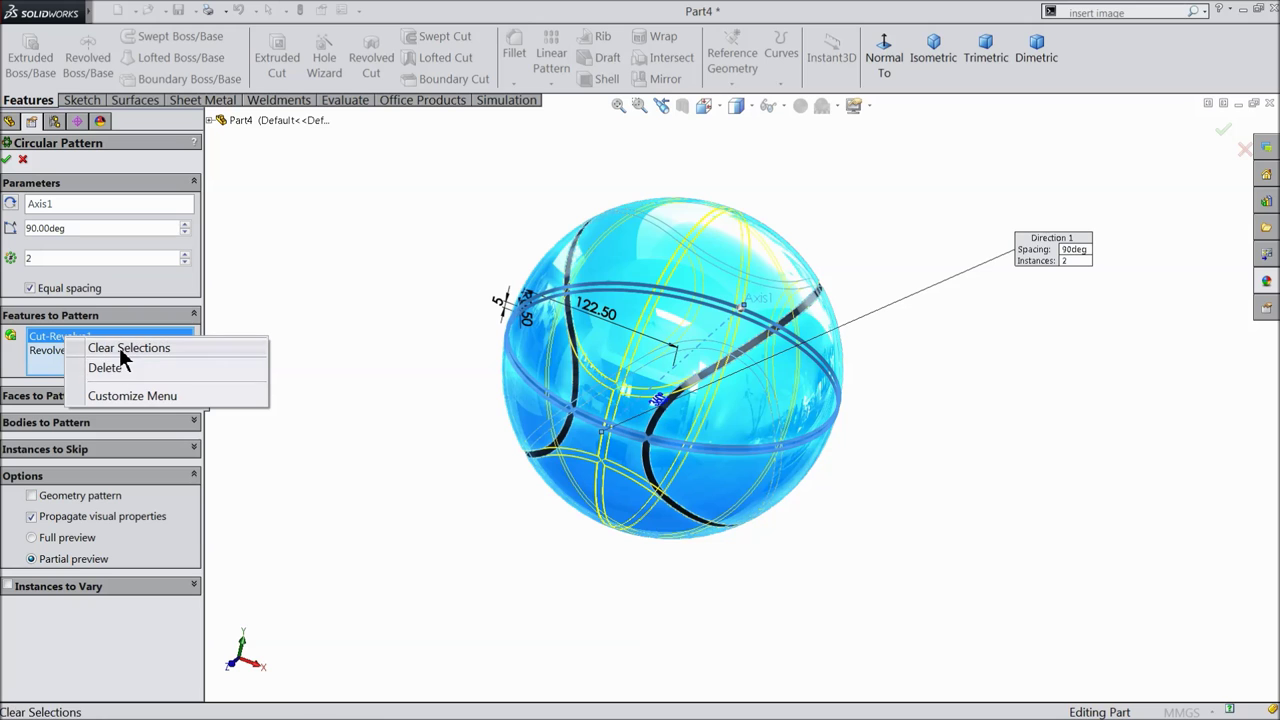
left_click(122, 350)
scroll(577, 422, "down", 3)
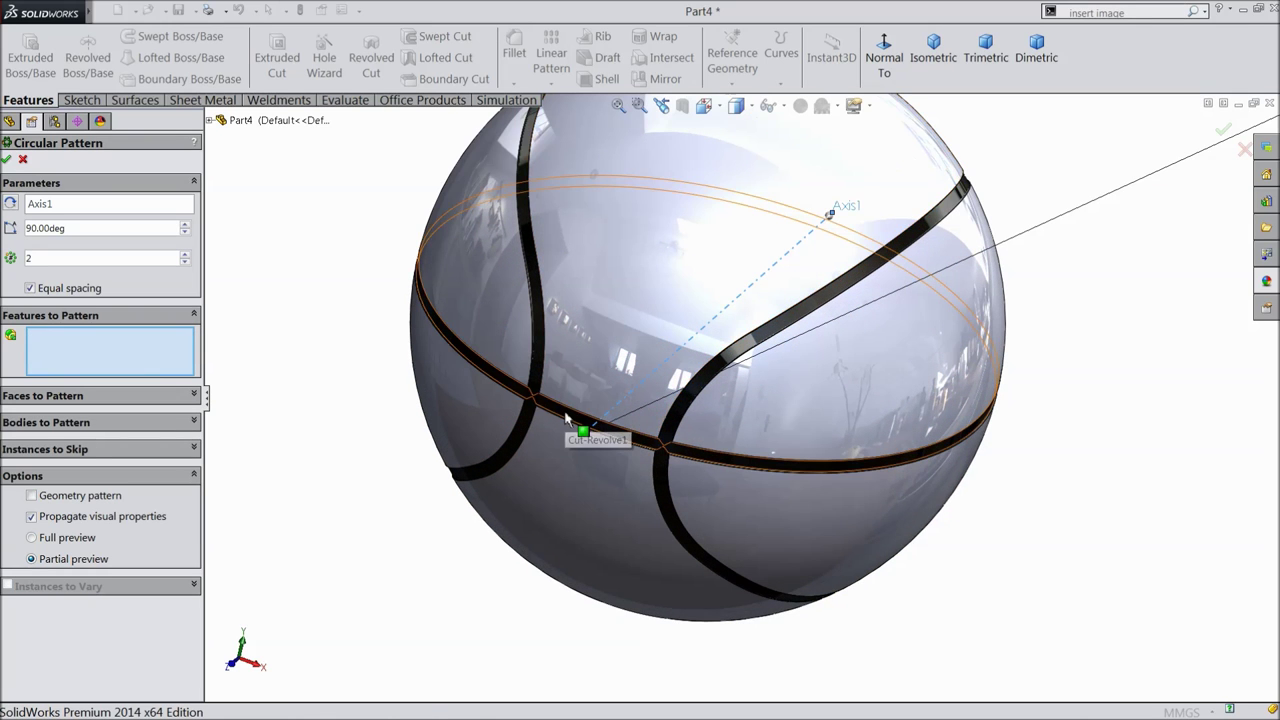
left_click(565, 418)
scroll(335, 385, "up", 3)
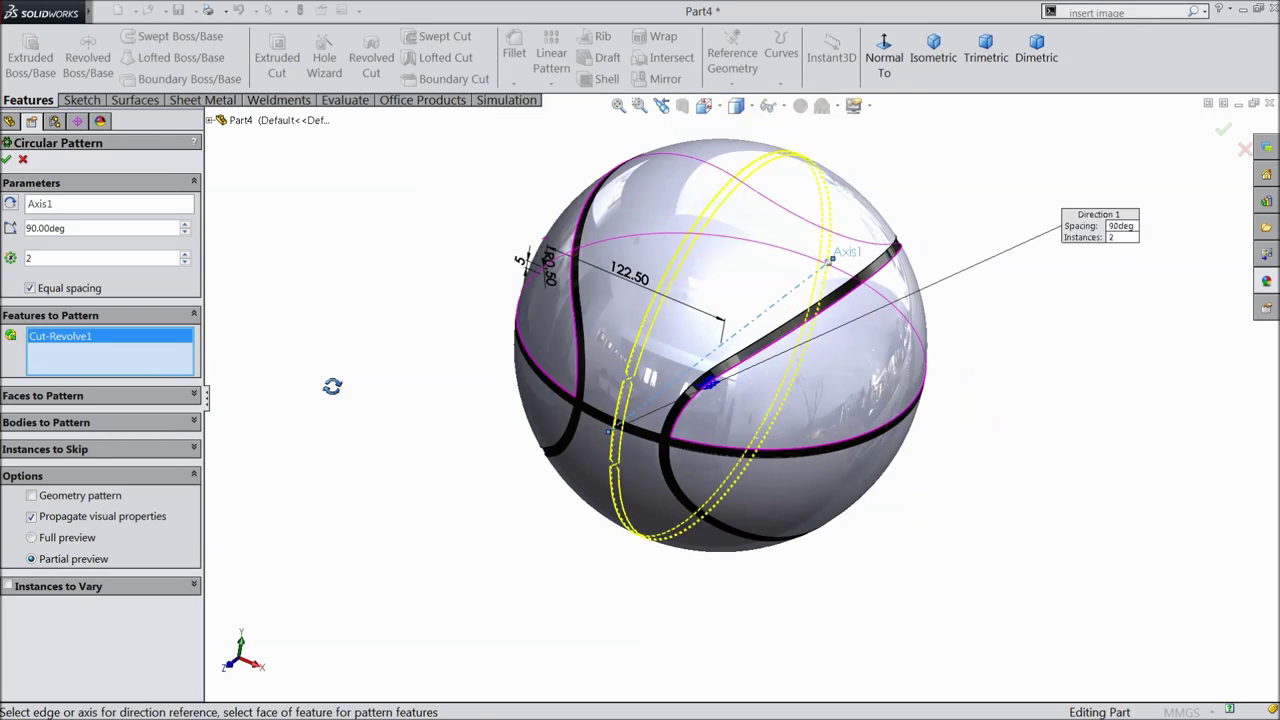
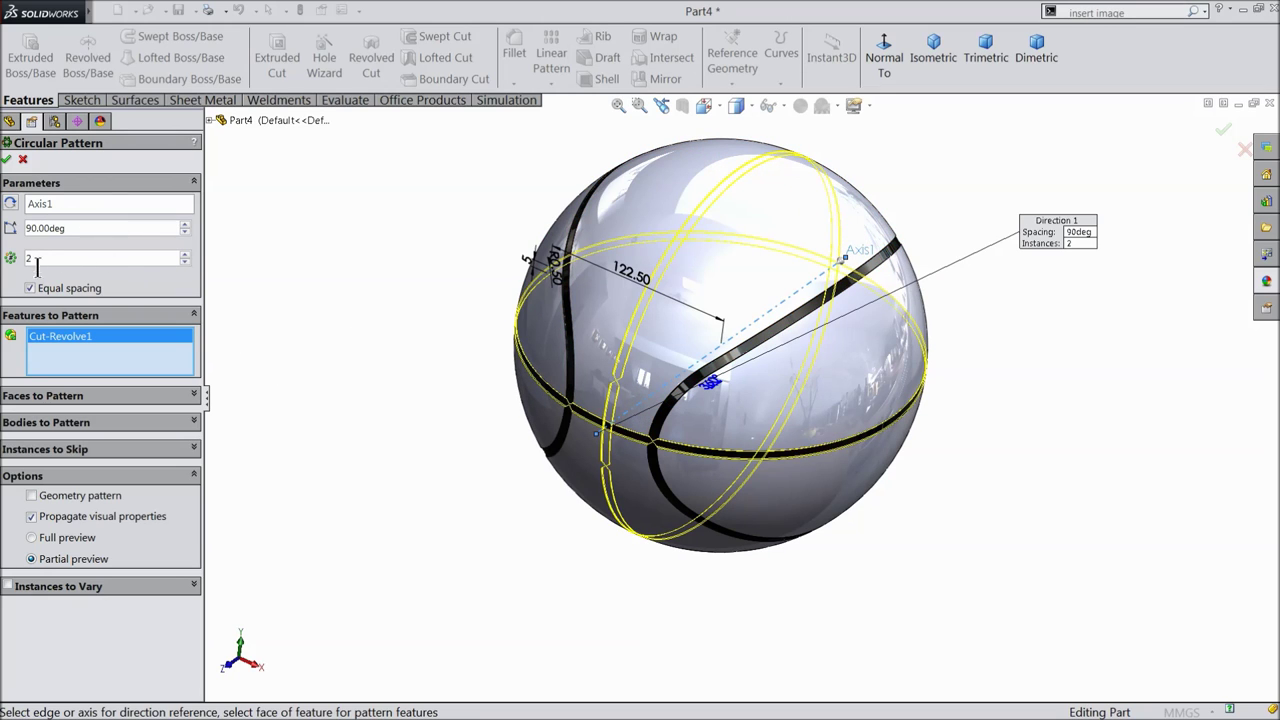
Confirm the second circular pattern of the seam cut and hide Axis1.
left_click(6, 163)
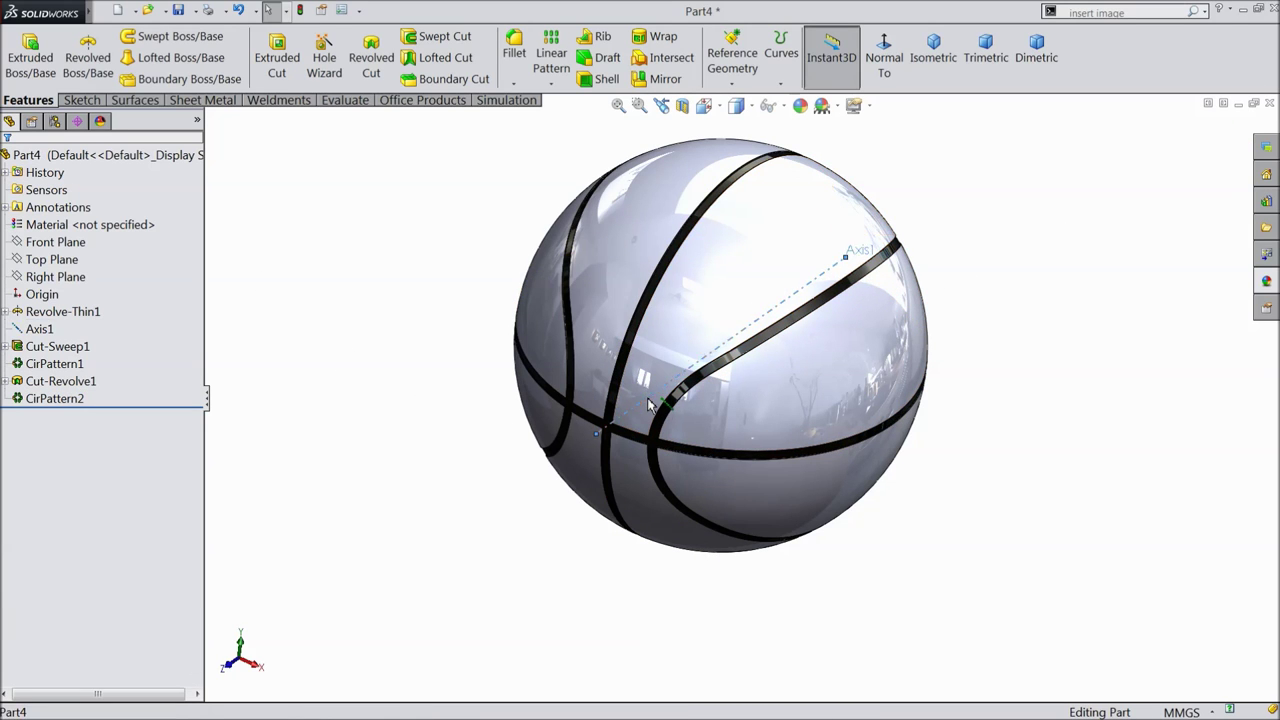
left_click(680, 374)
left_click(700, 367)
Reorient the ball, select the whole part Part4 and bring up the appearances library.
mouse_move(886, 343)
middle_mouse_down()
mouse_move(736, 412)
mouse_move(774, 371)
mouse_move(749, 343)
mouse_move(749, 406)
mouse_move(767, 390)
mouse_move(756, 395)
middle_mouse_up()
scroll(756, 395, "up", 5)
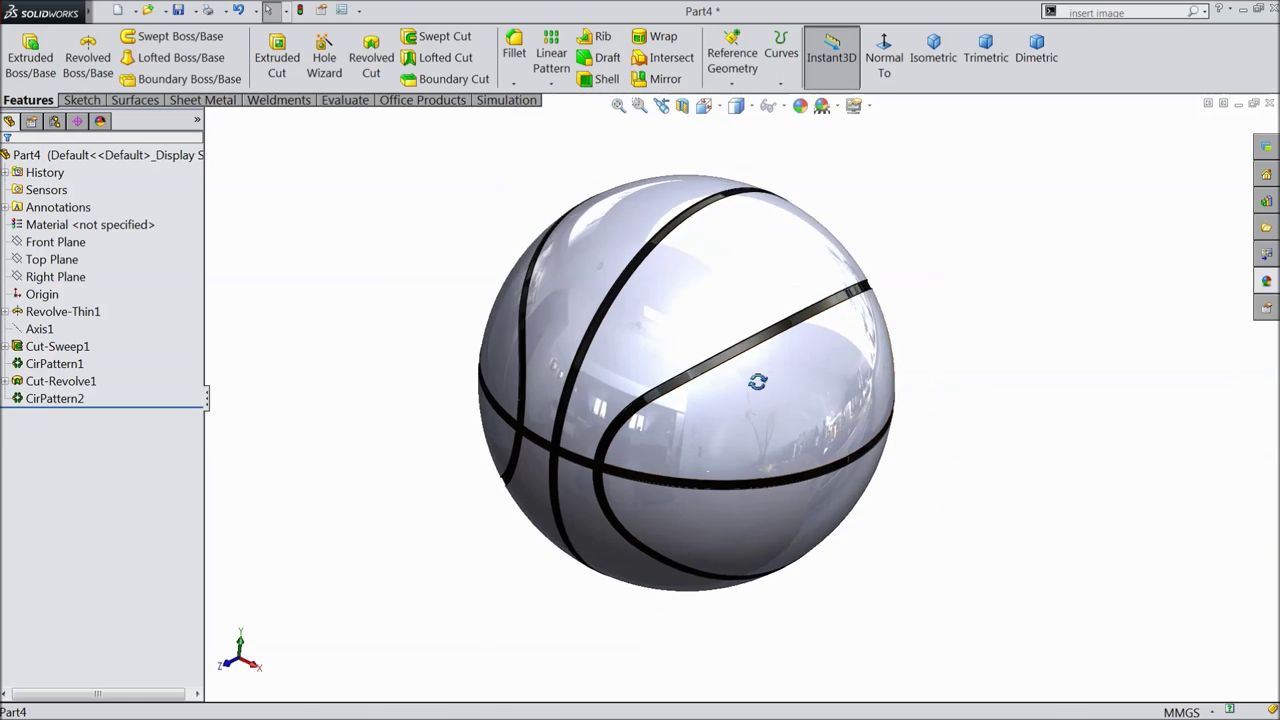
scroll(755, 345, "down", 3)
left_click(110, 155)
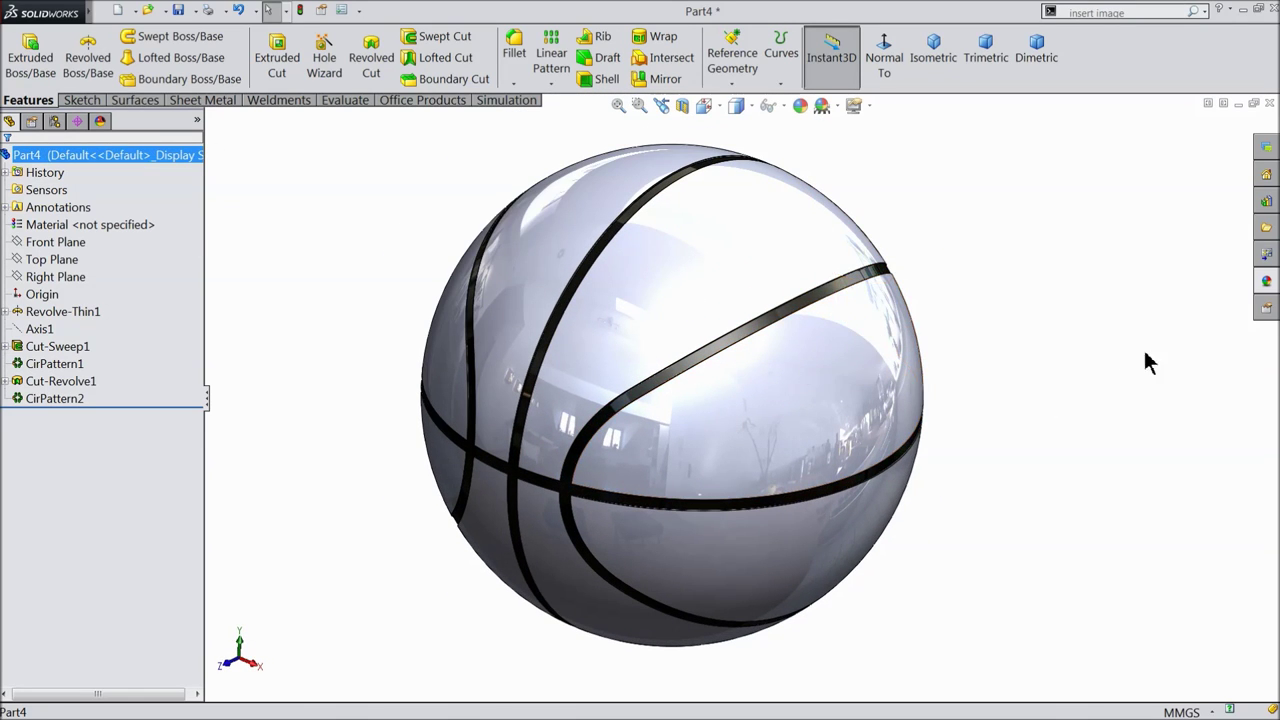
left_click(1267, 282)
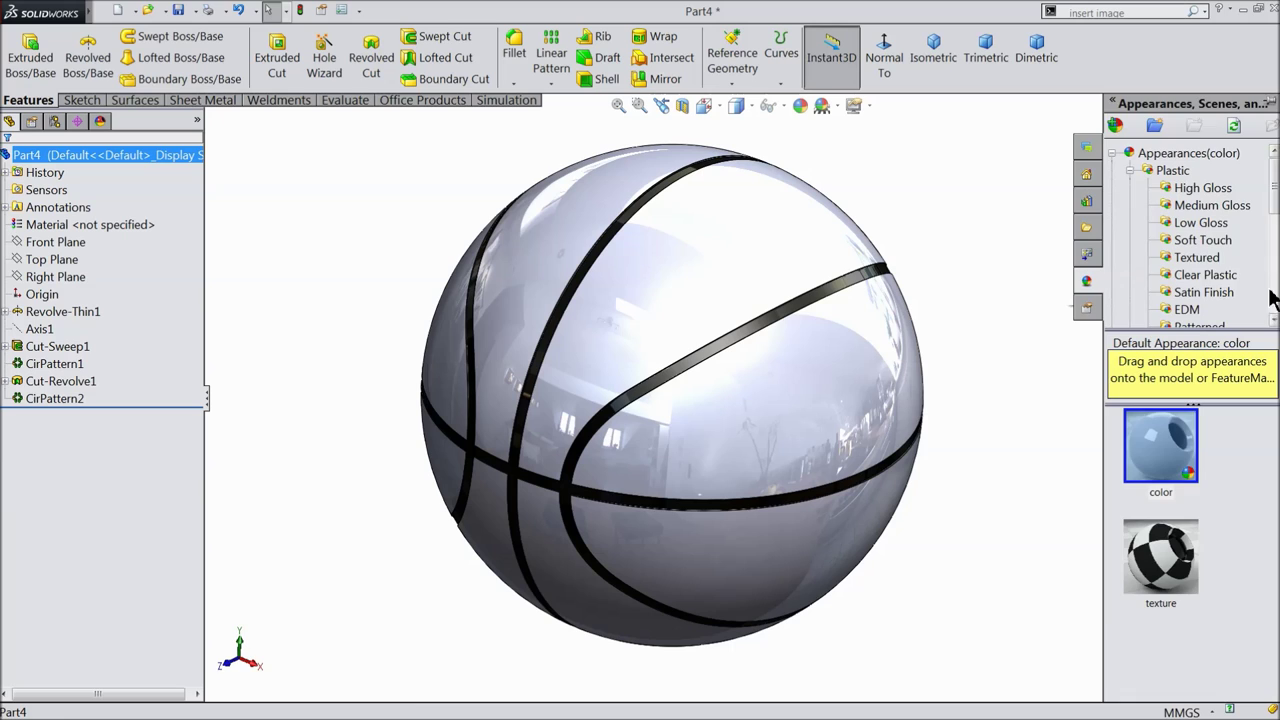
Apply the Plastic > Patterned blue dimpled plastic appearance to the whole ball.
scroll(1188, 316, "down", 1)
left_click(1188, 310)
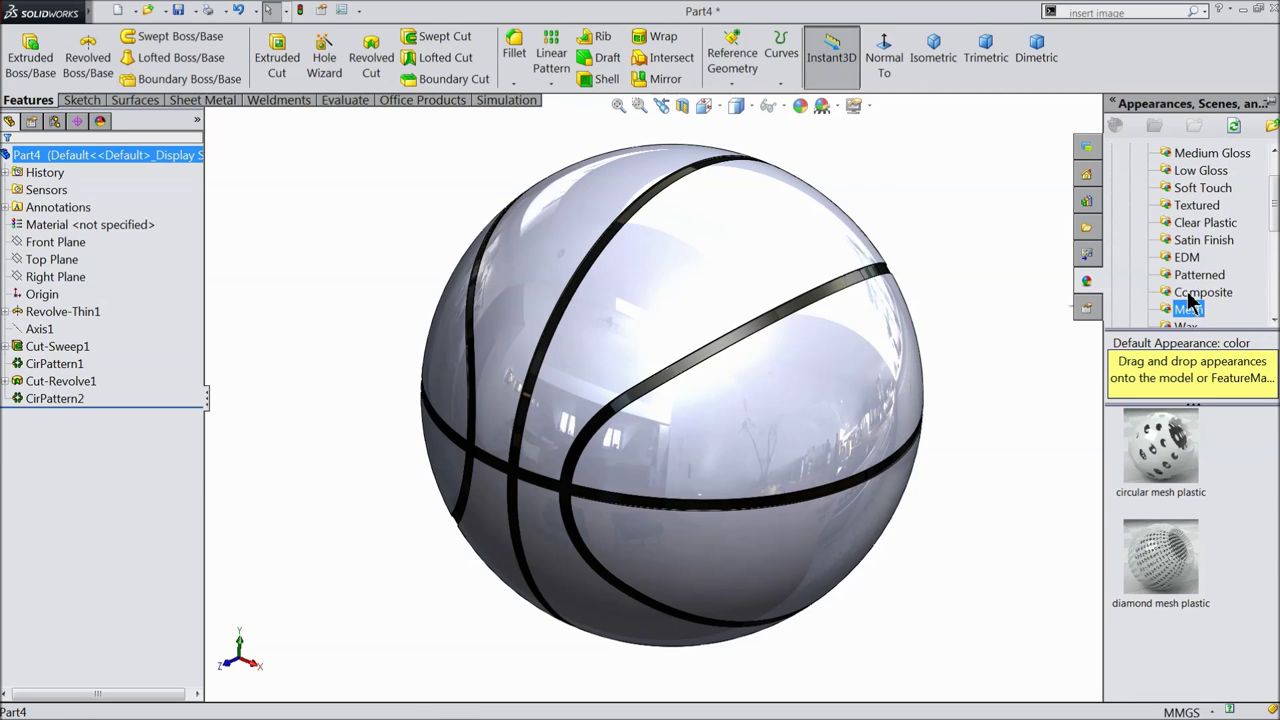
left_click(1188, 293)
left_click(1191, 280)
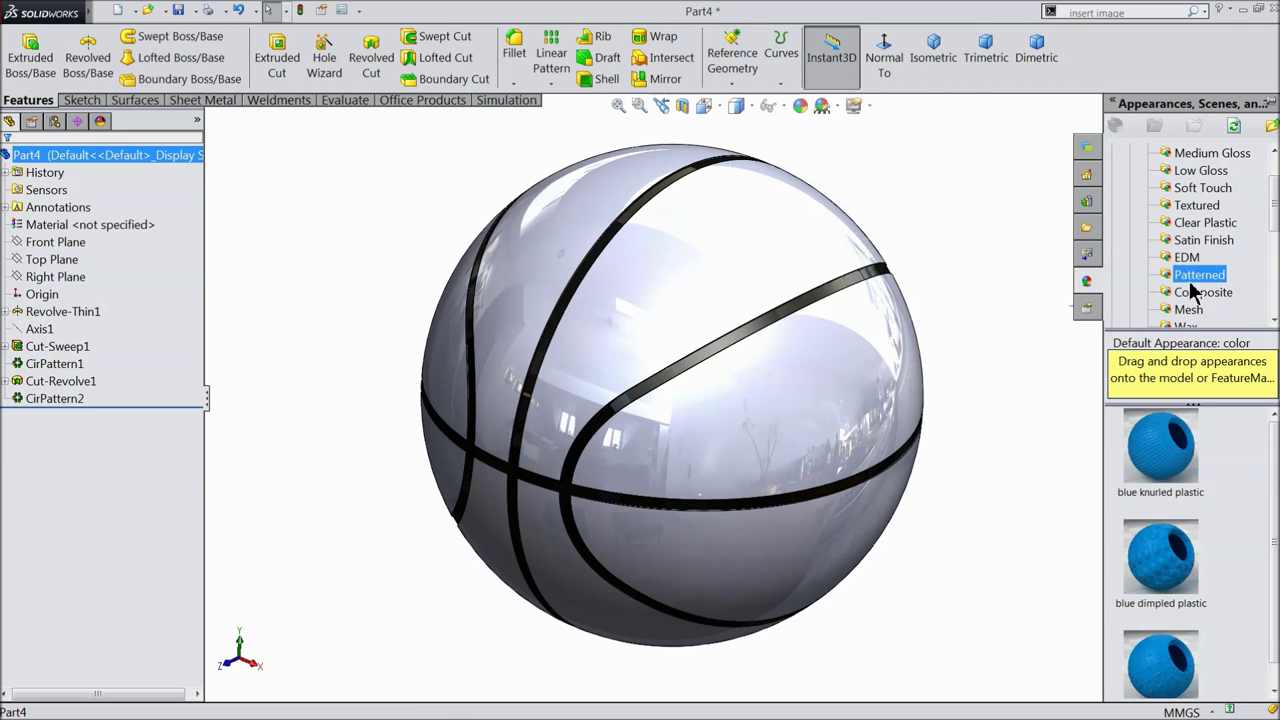
double_click(1175, 583)
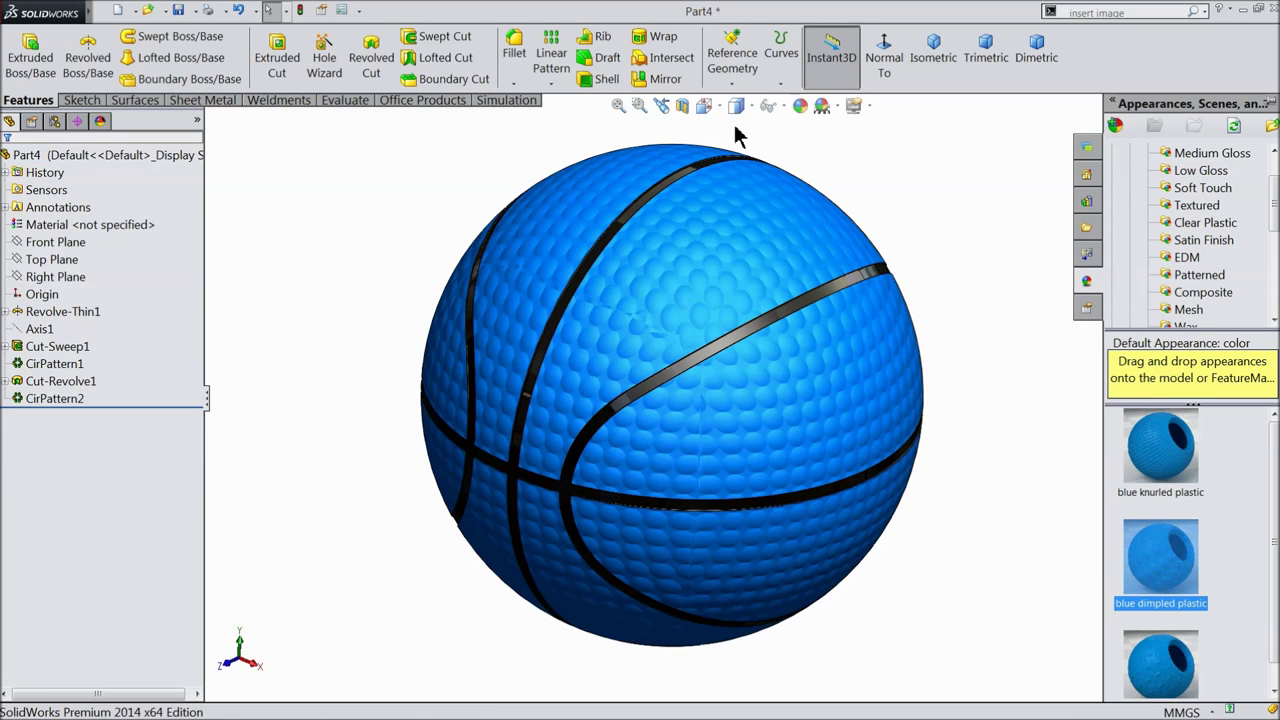
Recolour the dimpled plastic appearance orange (RGB 232, 113, 8) and confirm it.
left_click(801, 106)
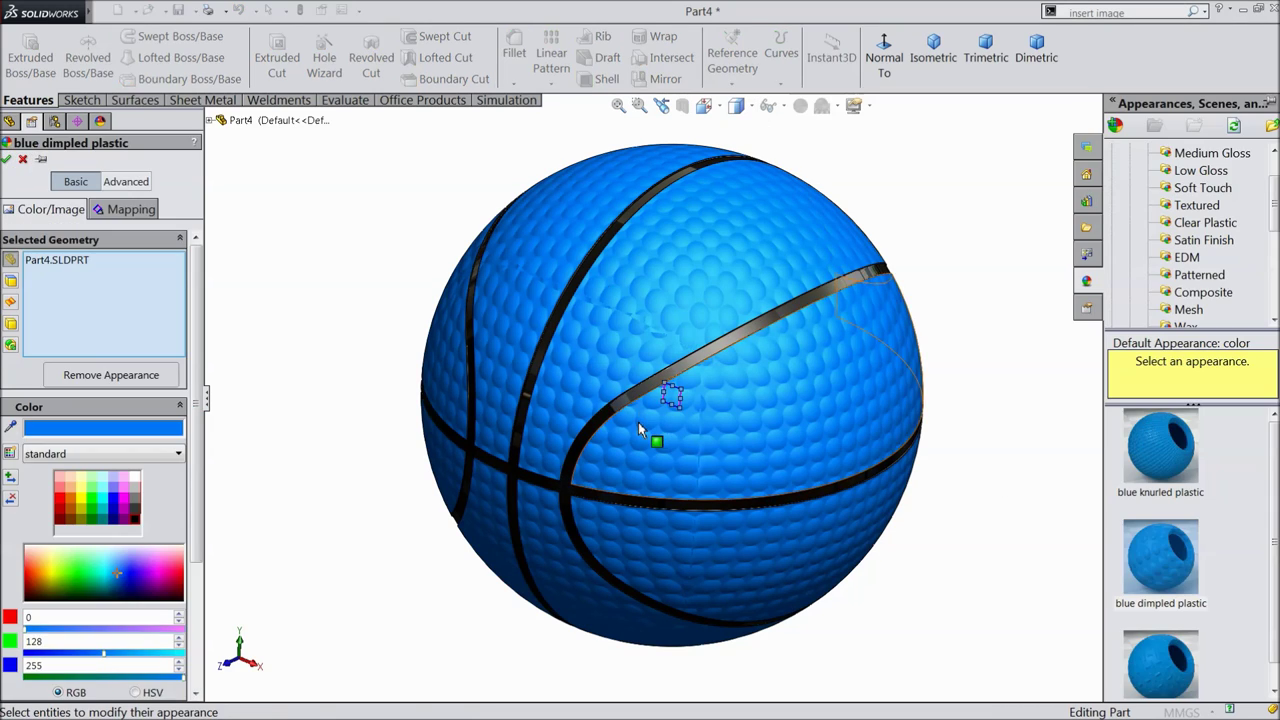
scroll(680, 401, "down", 5)
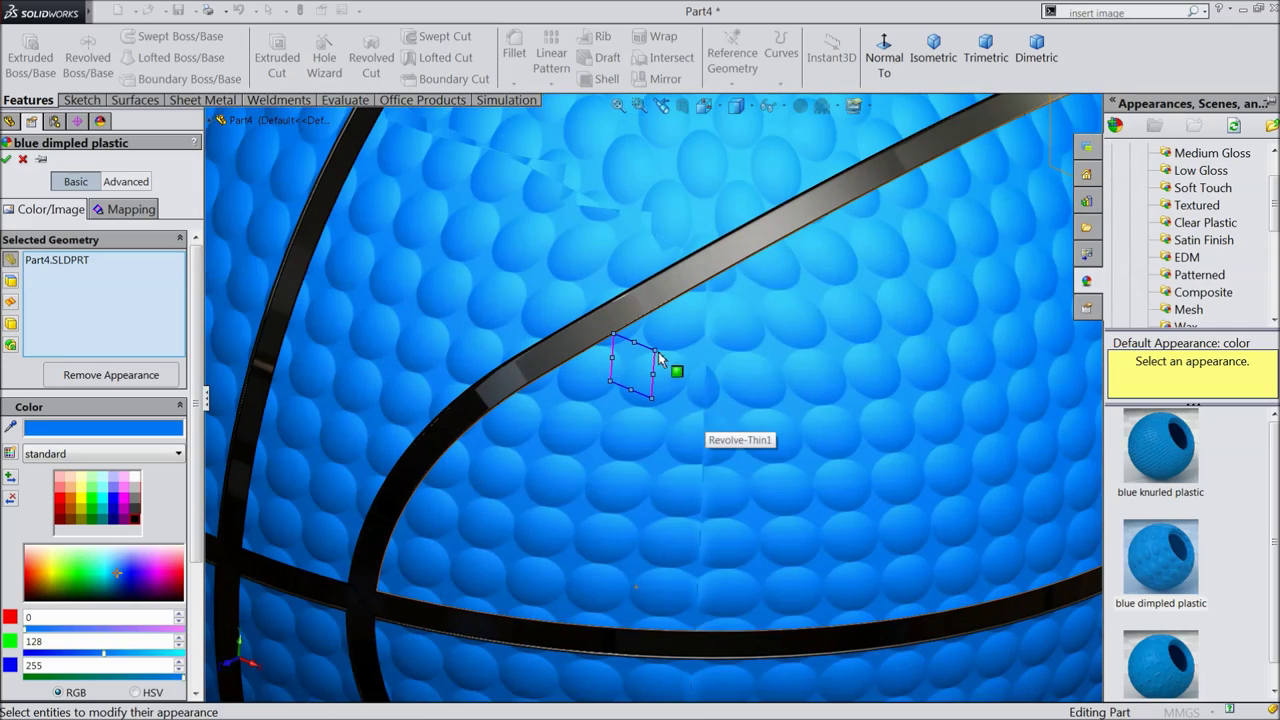
scroll(645, 358, "up", 2)
scroll(640, 360, "up", 1)
scroll(635, 362, "up", 2)
scroll(635, 362, "up", 2)
scroll(632, 363, "up", 2)
scroll(632, 363, "up", 1)
scroll(640, 370, "up", 3)
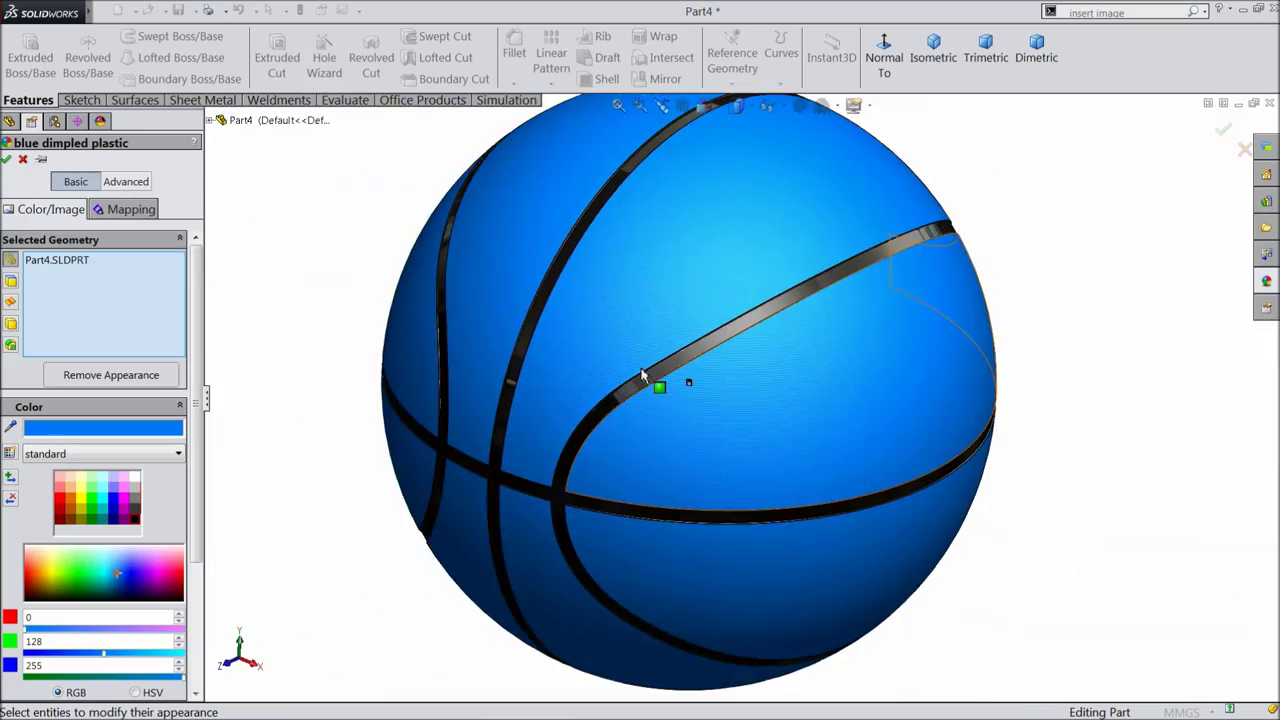
scroll(660, 385, "down", 2)
scroll(645, 360, "down", 2)
scroll(637, 379, "down", 2)
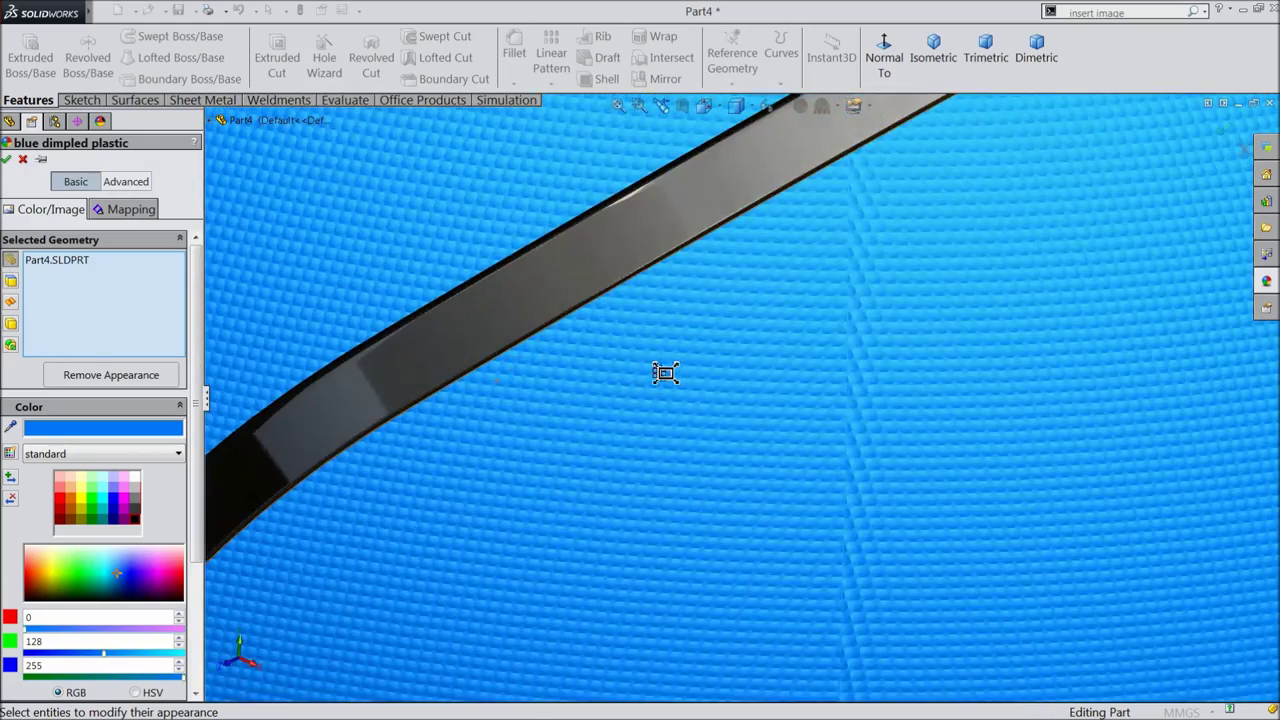
scroll(665, 373, "down", 2)
scroll(690, 350, "down", 1)
scroll(703, 334, "up", 1)
scroll(706, 330, "up", 1)
scroll(710, 360, "up", 2)
scroll(757, 424, "up", 2)
scroll(735, 393, "down", 2)
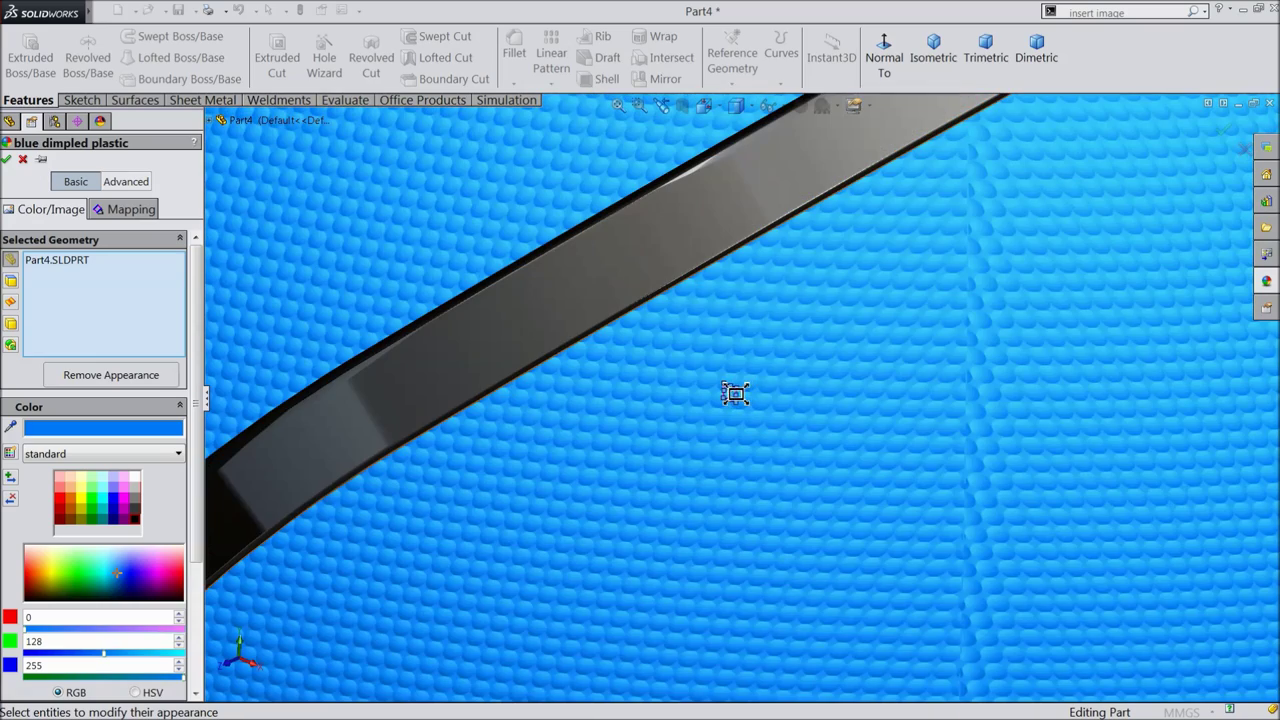
scroll(735, 392, "down", 3)
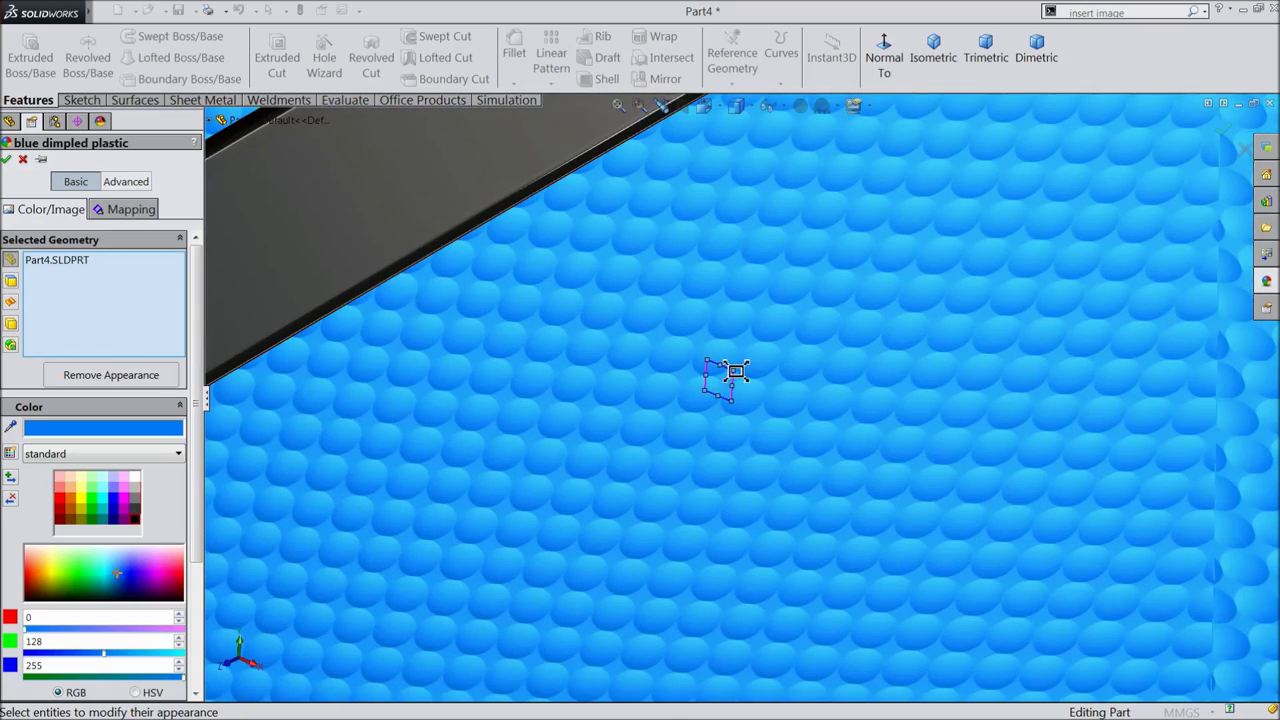
scroll(723, 371, "down", 1)
scroll(743, 366, "down", 1)
scroll(752, 395, "up", 3)
scroll(752, 398, "up", 3)
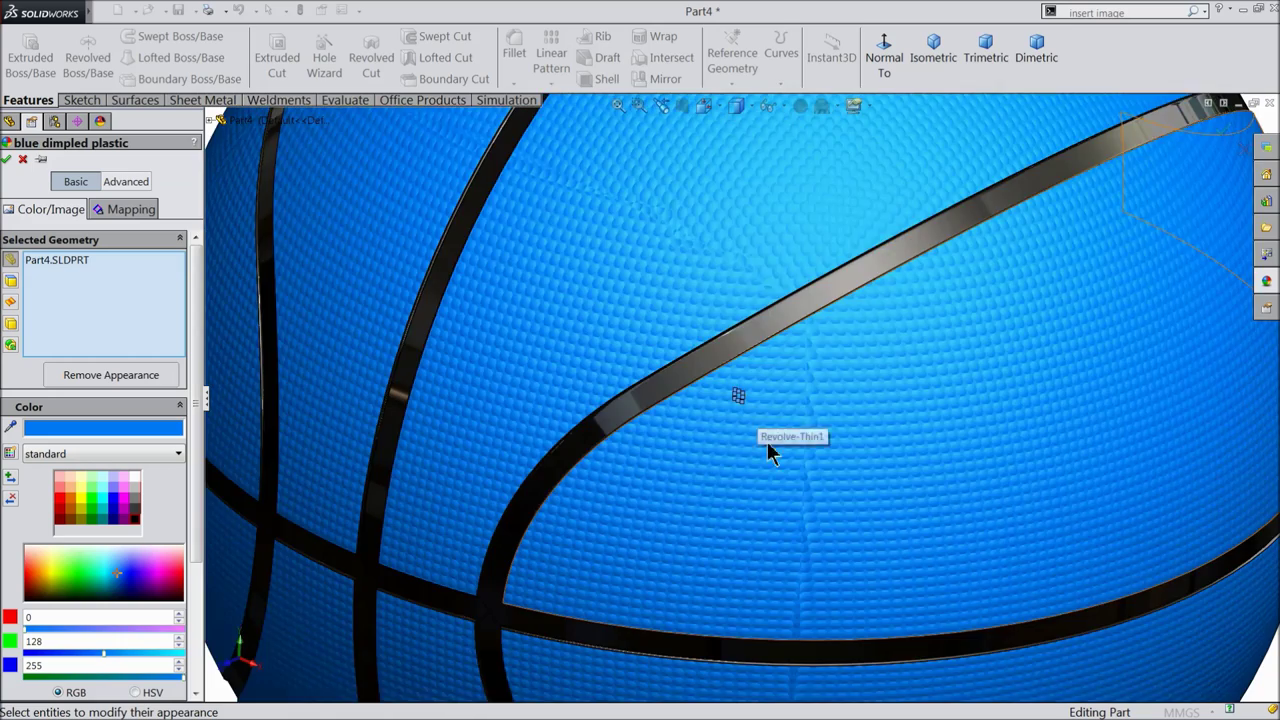
scroll(775, 430, "up", 2)
scroll(803, 443, "up", 1)
scroll(820, 440, "up", 1)
scroll(843, 433, "down", 1)
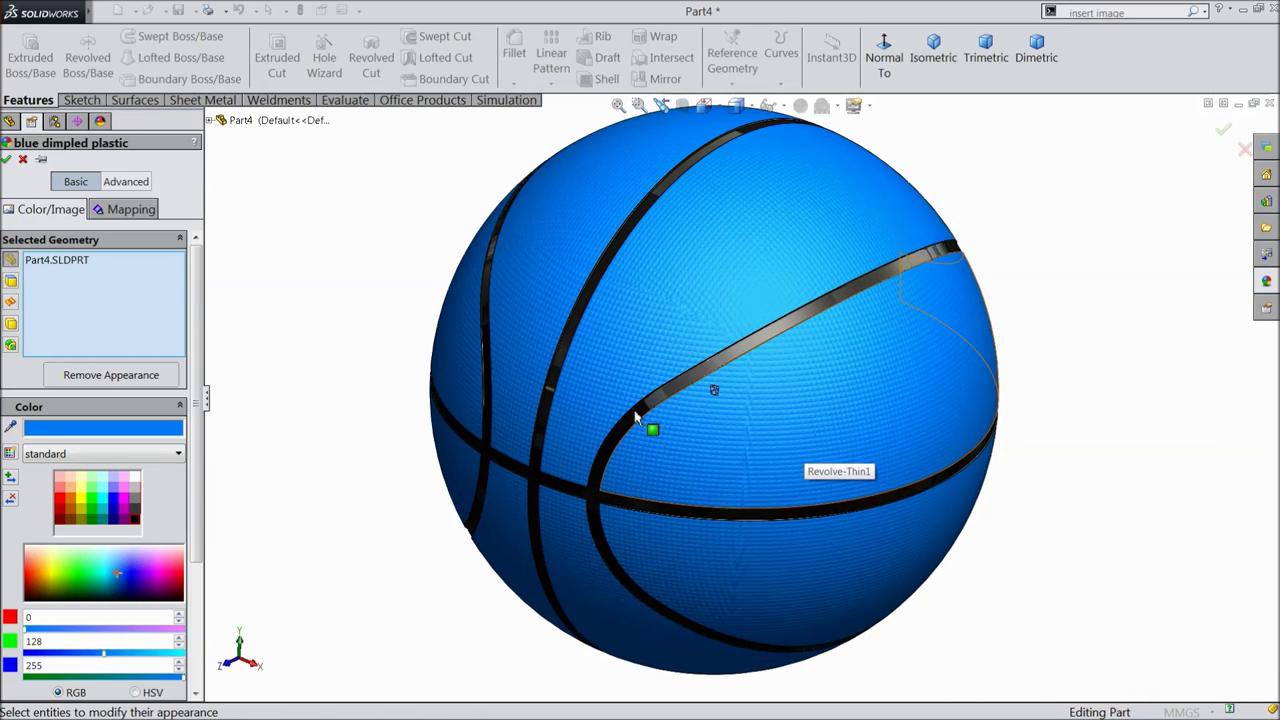
left_click(74, 500)
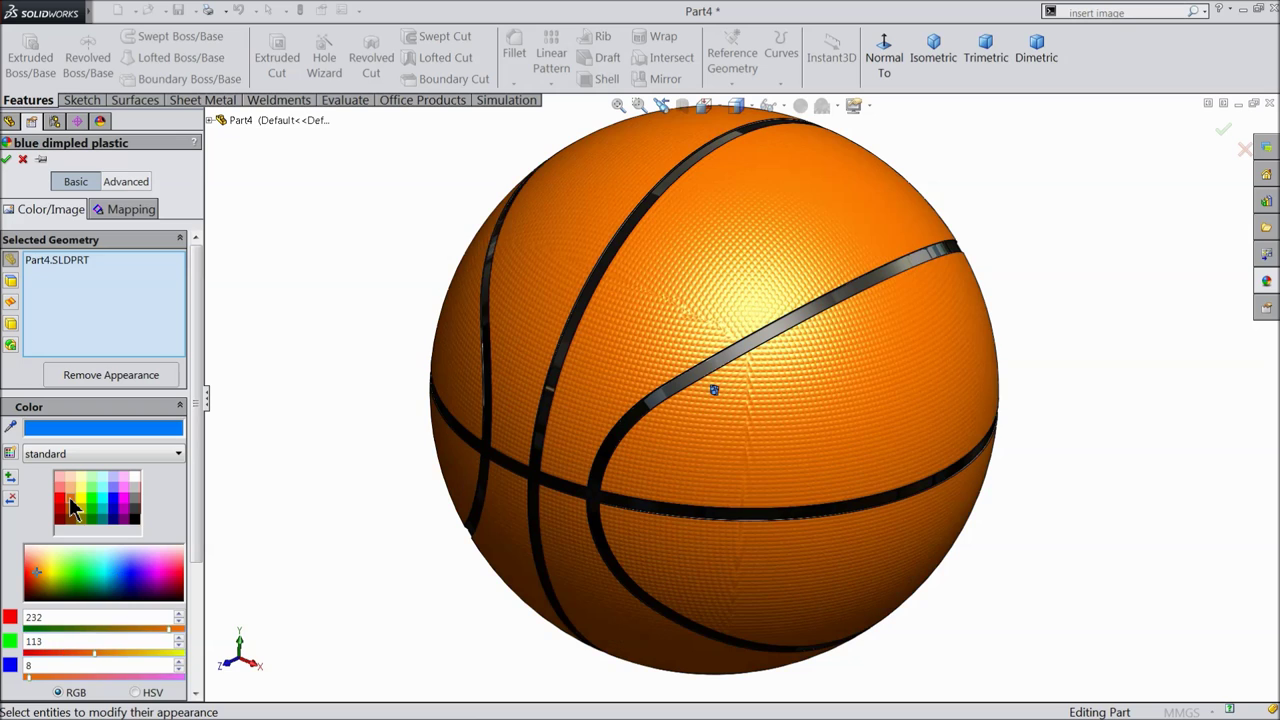
left_click(8, 159)
mouse_move(360, 338)
middle_mouse_down()
mouse_move(349, 270)
mouse_move(360, 366)
mouse_move(440, 331)
mouse_move(297, 377)
mouse_move(285, 354)
mouse_move(351, 377)
middle_mouse_up()
key("f")
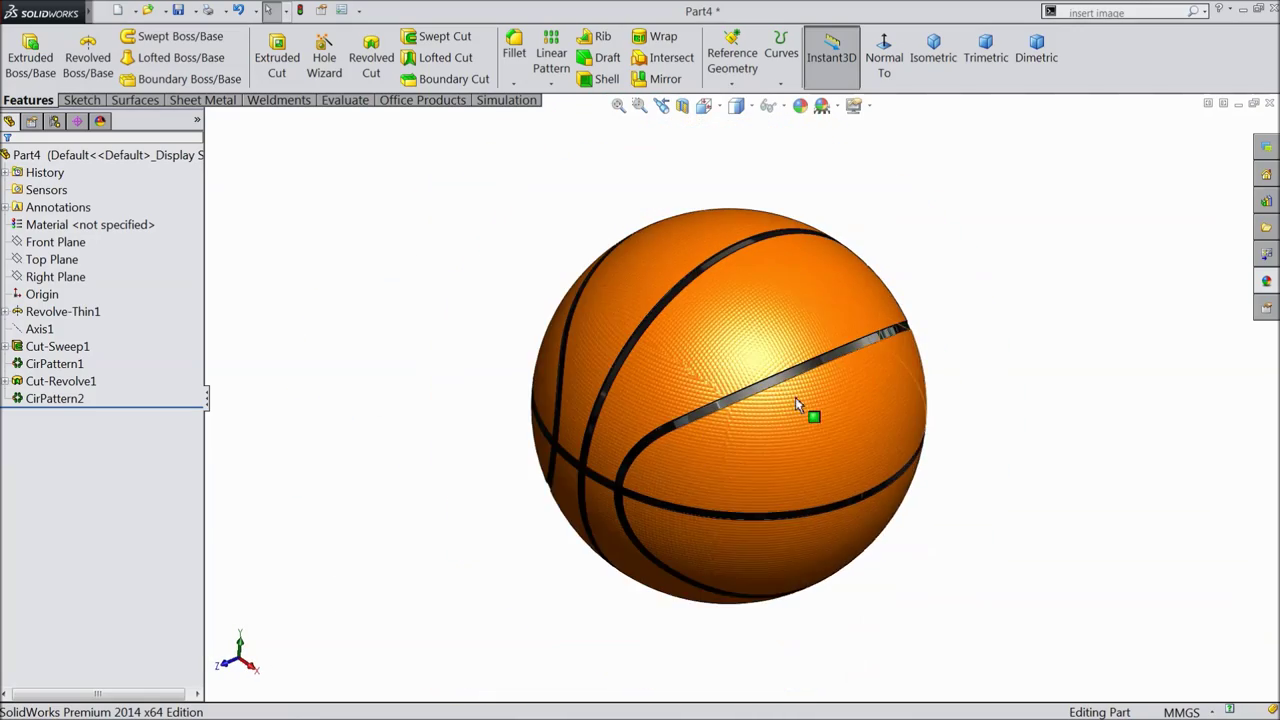
Create reference plane Plane1 offset 130 mm from the Right Plane.
scroll(825, 437, "down", 2)
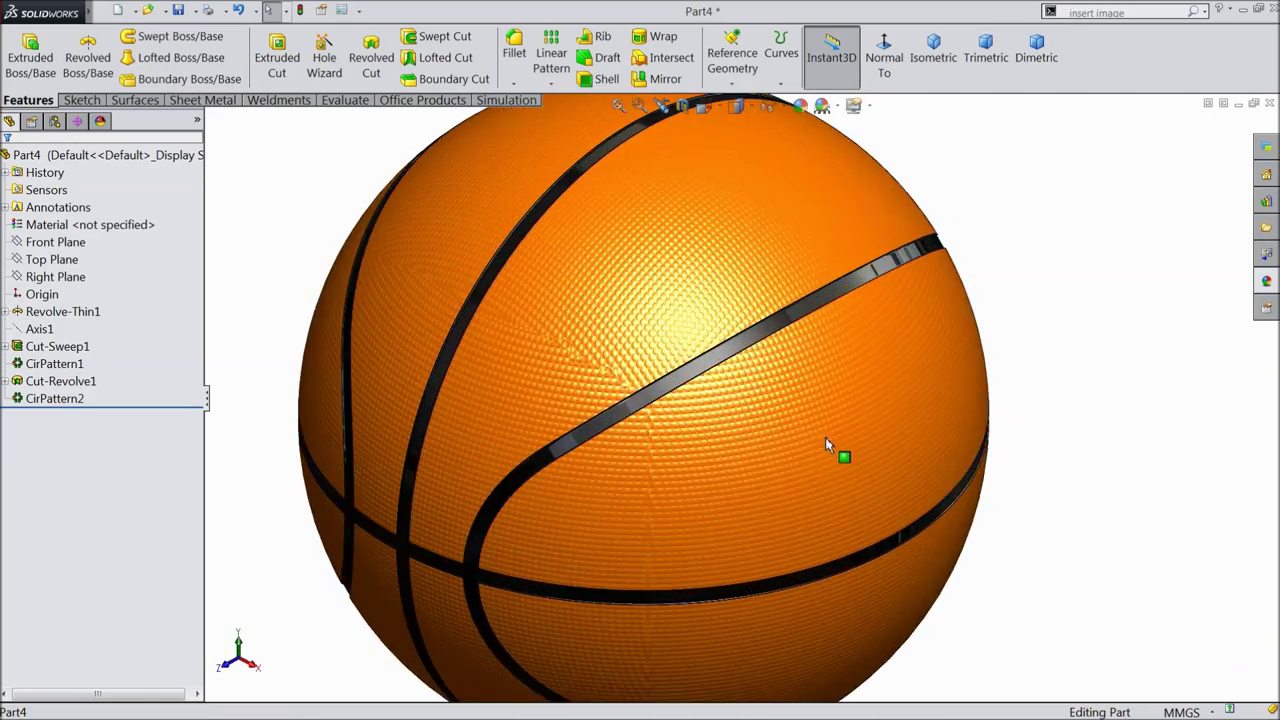
scroll(750, 462, "up", 2)
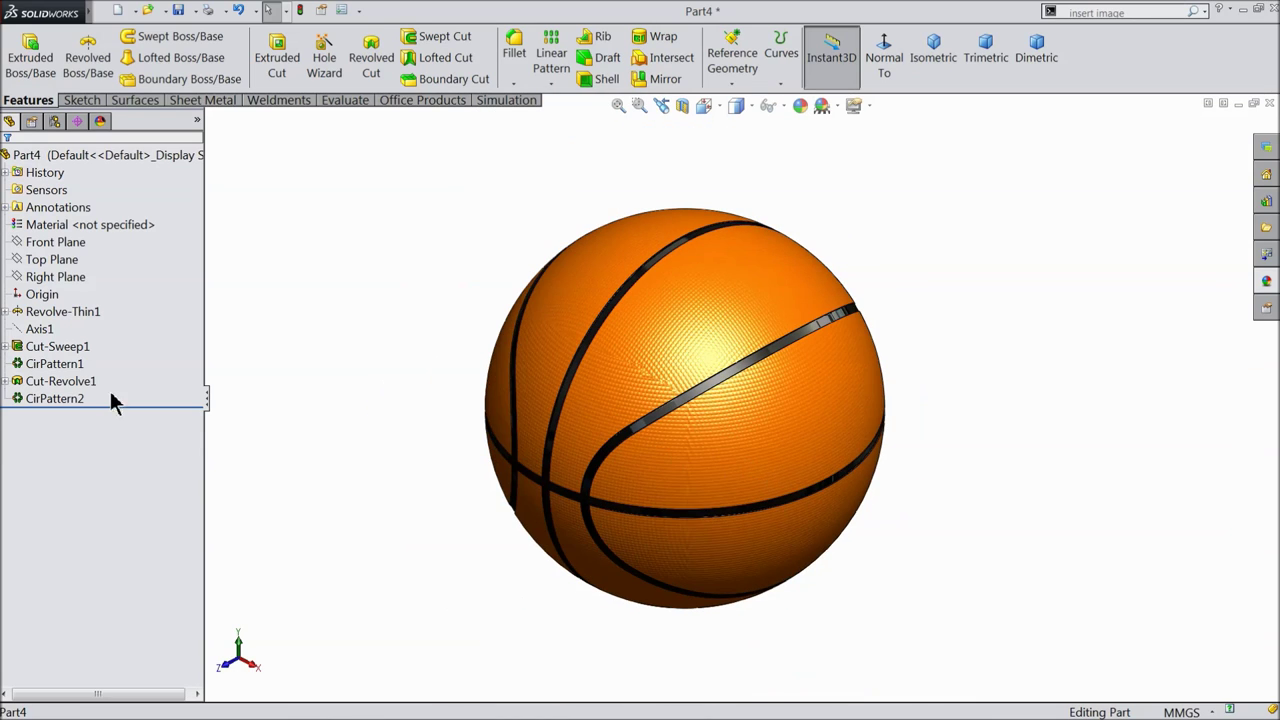
middle_click_drag(632, 359, 648, 347)
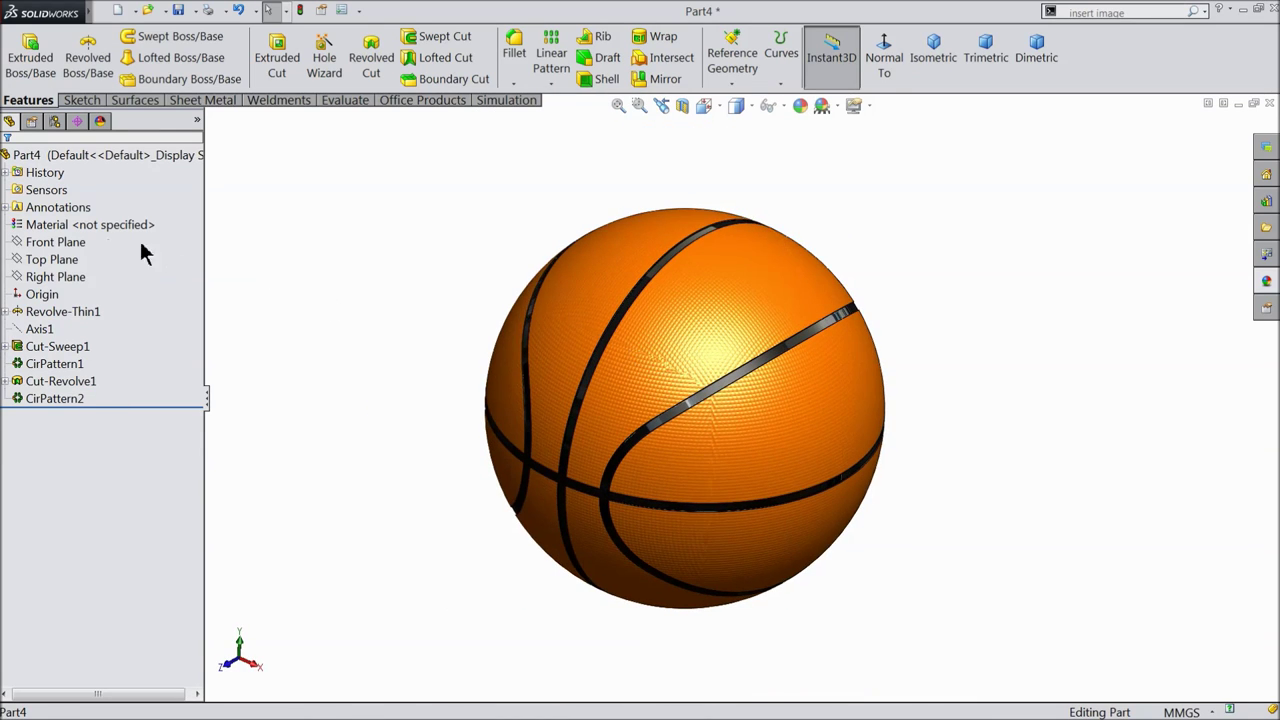
left_click(29, 278)
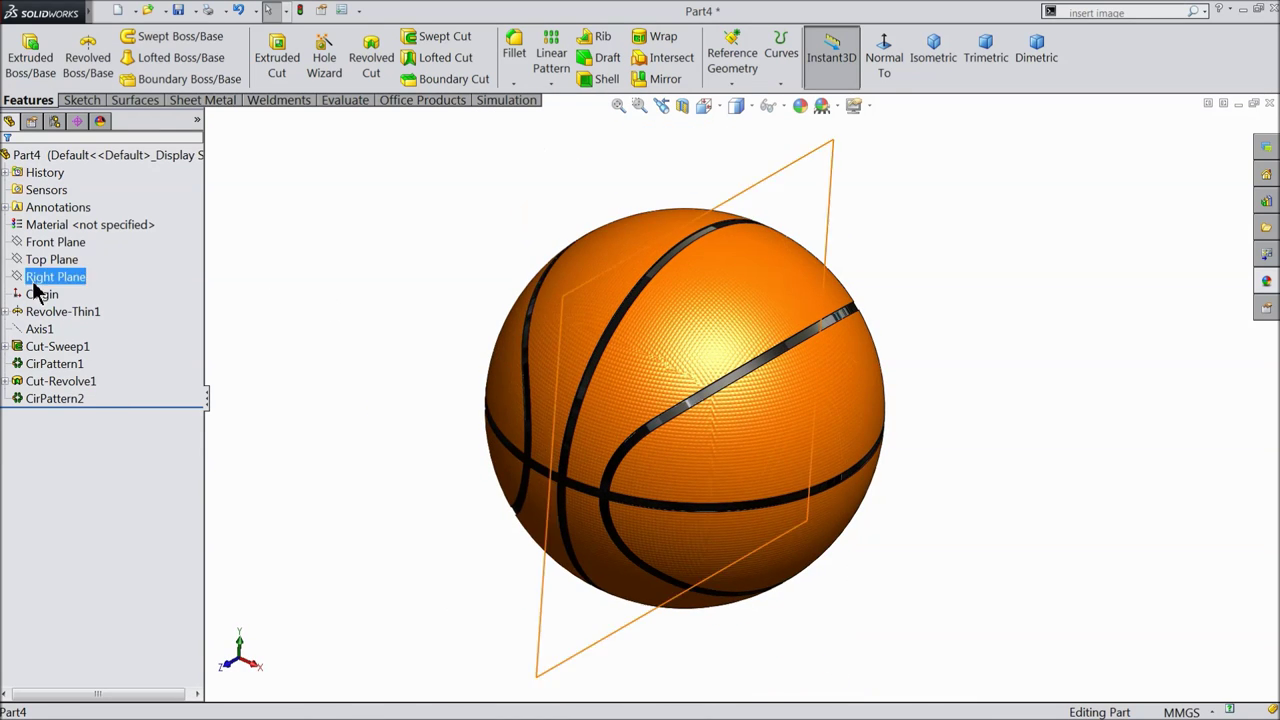
left_click(732, 84)
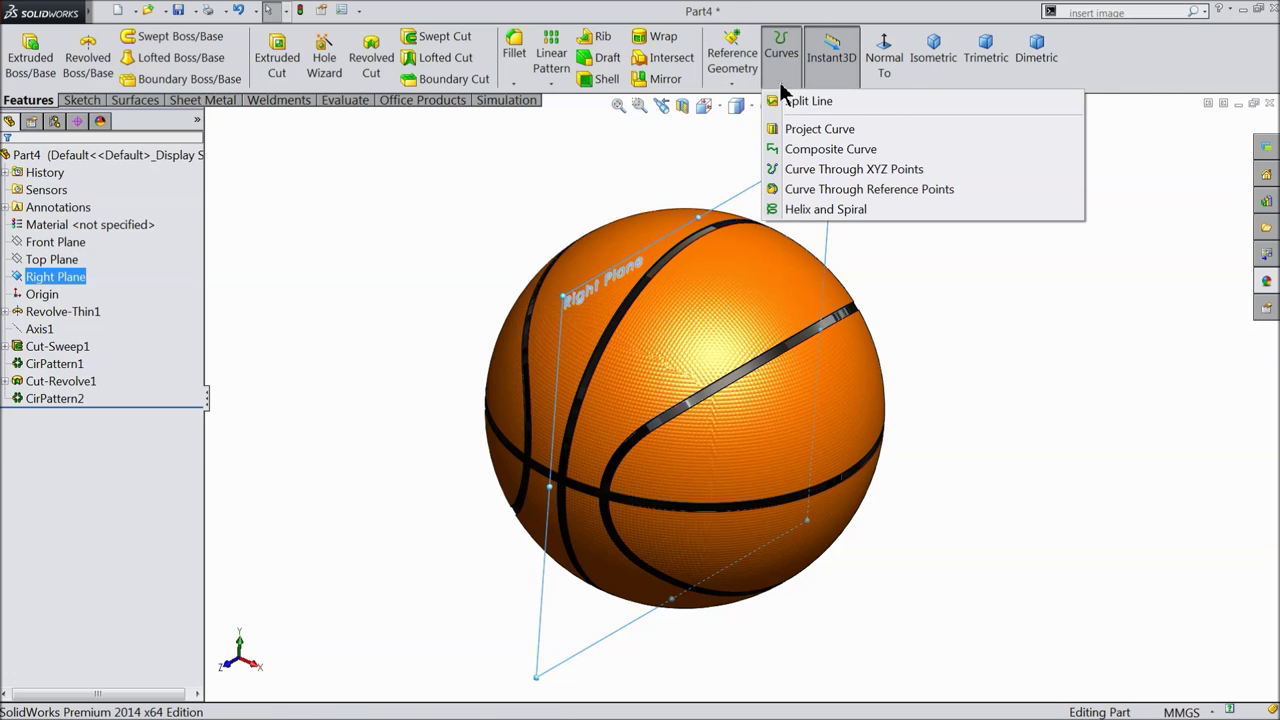
left_click(741, 101)
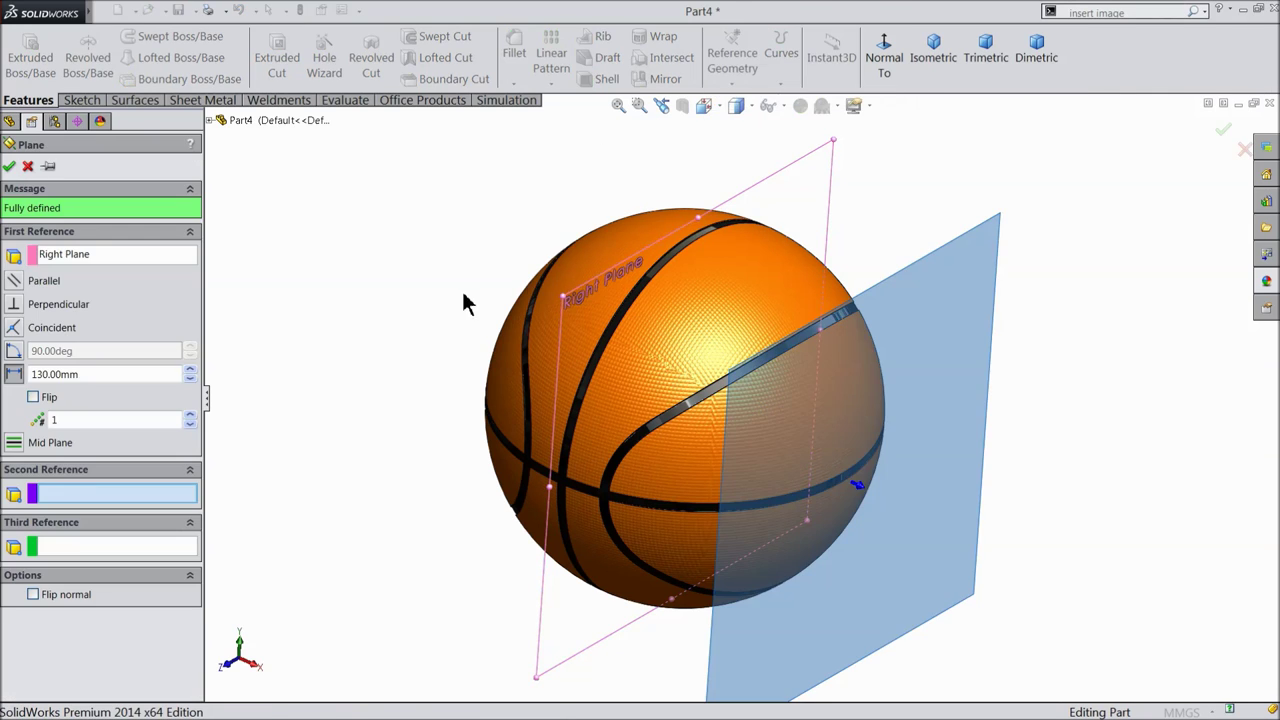
middle_click_drag(414, 319, 167, 371)
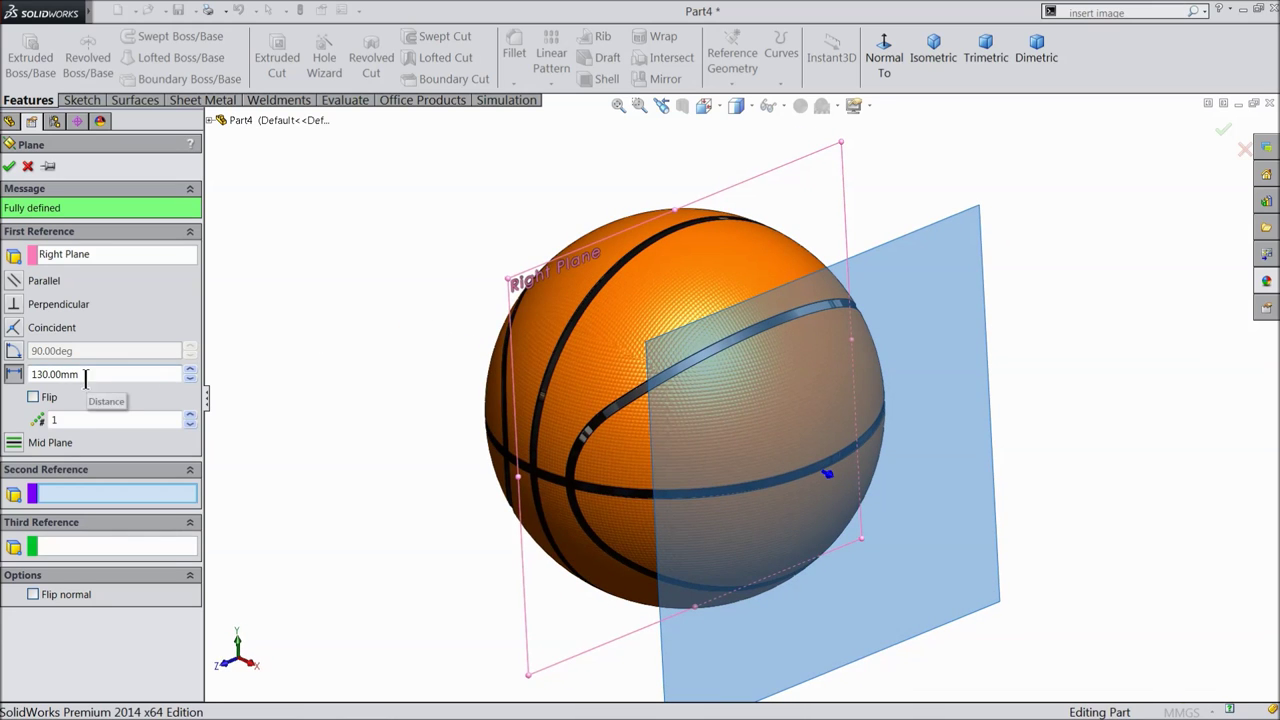
left_click(9, 166)
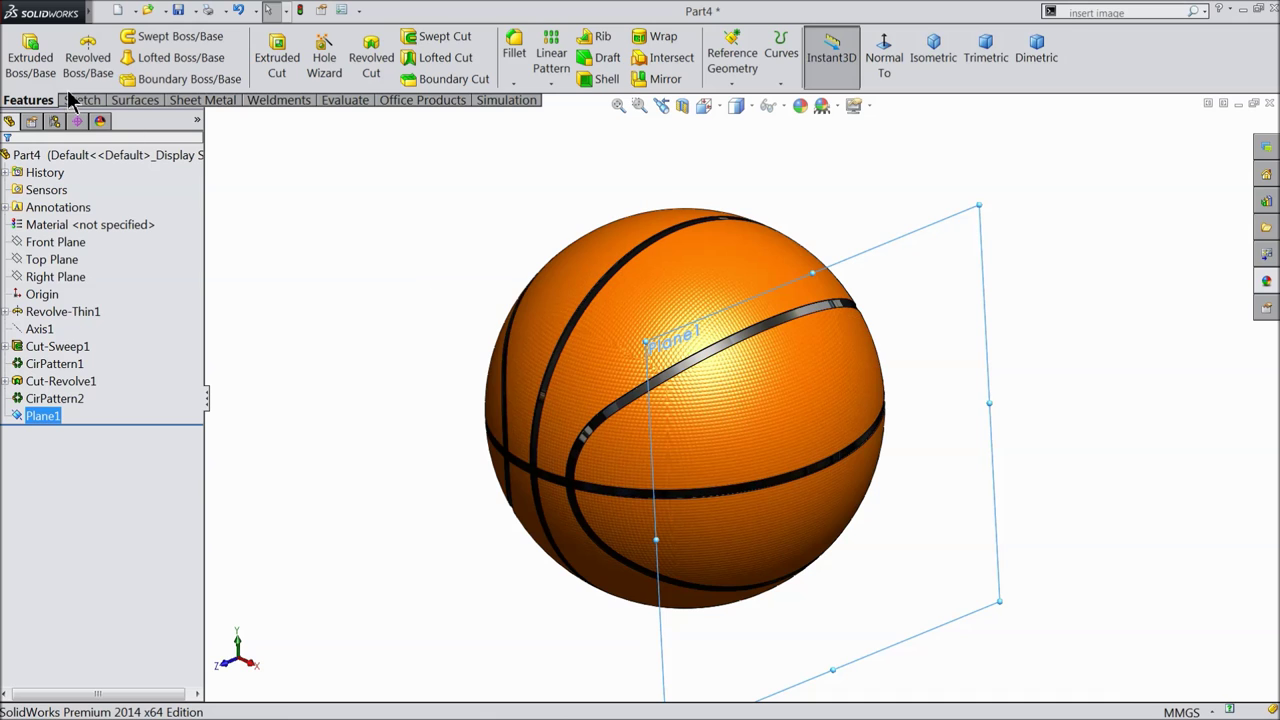
left_click(80, 100)
On Plane1, viewed normal, draw a horizontal centerline of about 149.64 mm above the seam.
left_click(30, 60)
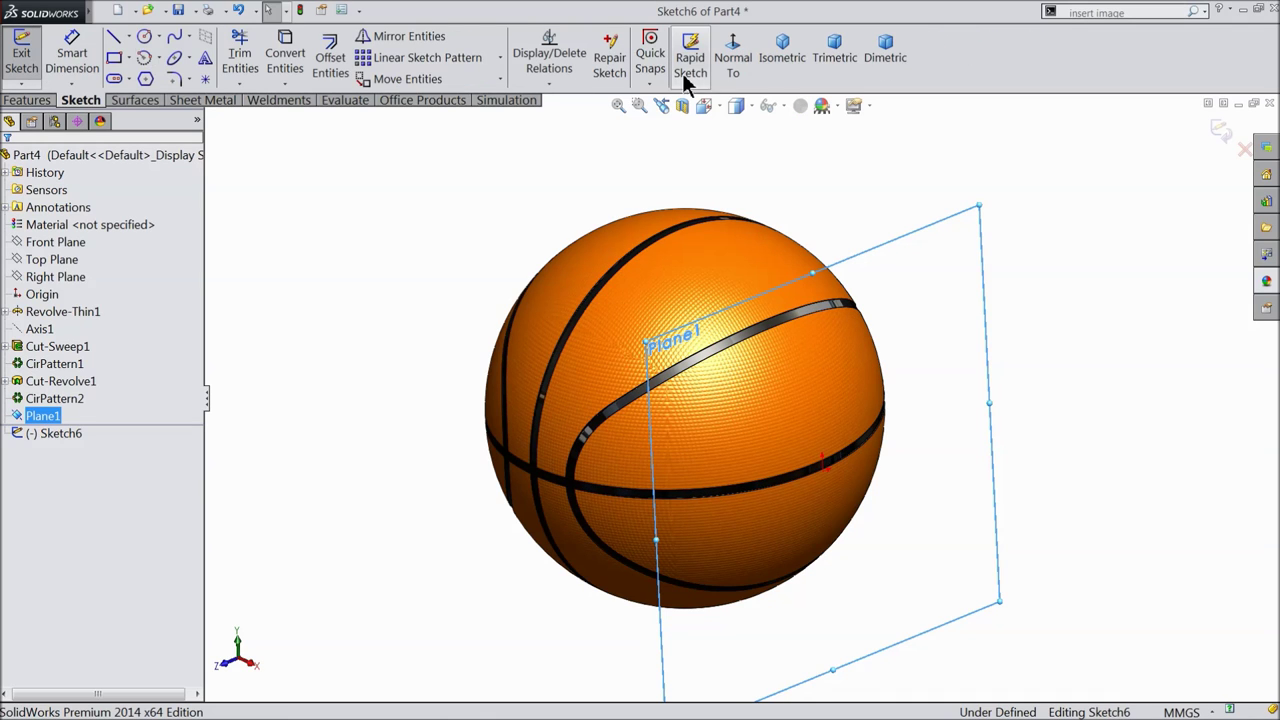
left_click(735, 62)
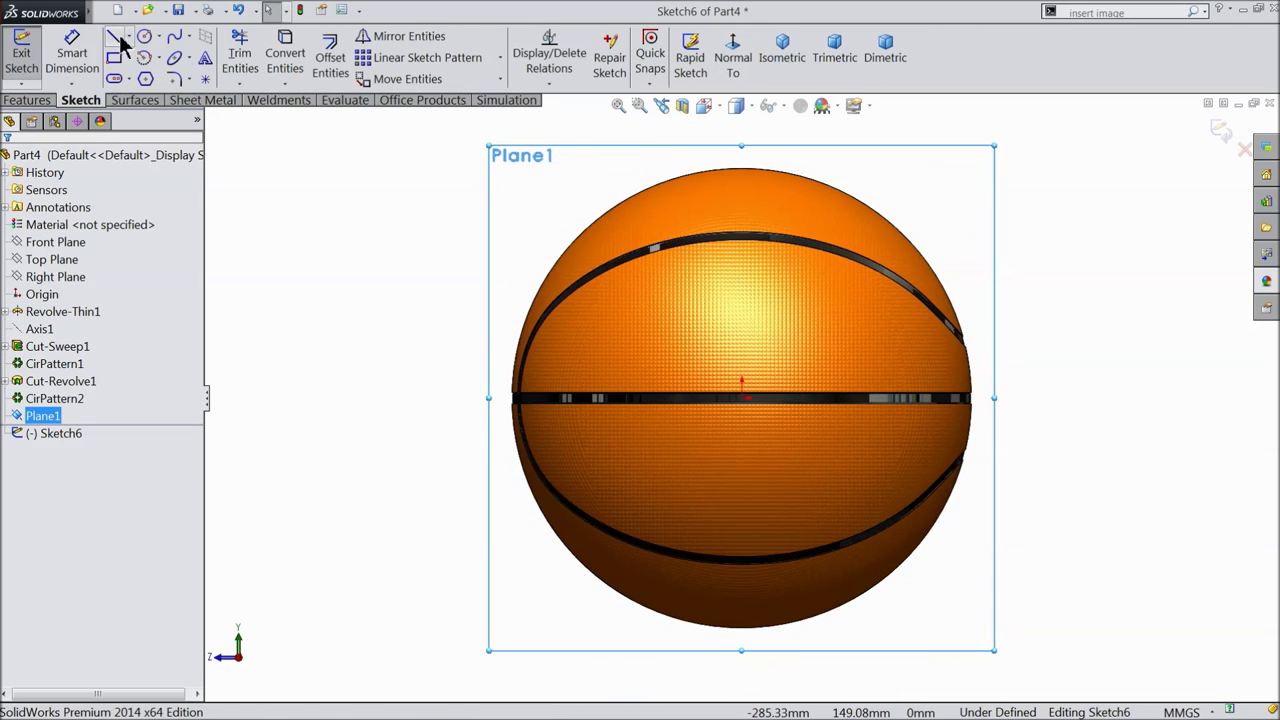
left_click(129, 36)
left_click(150, 78)
scroll(775, 375, "down", 4)
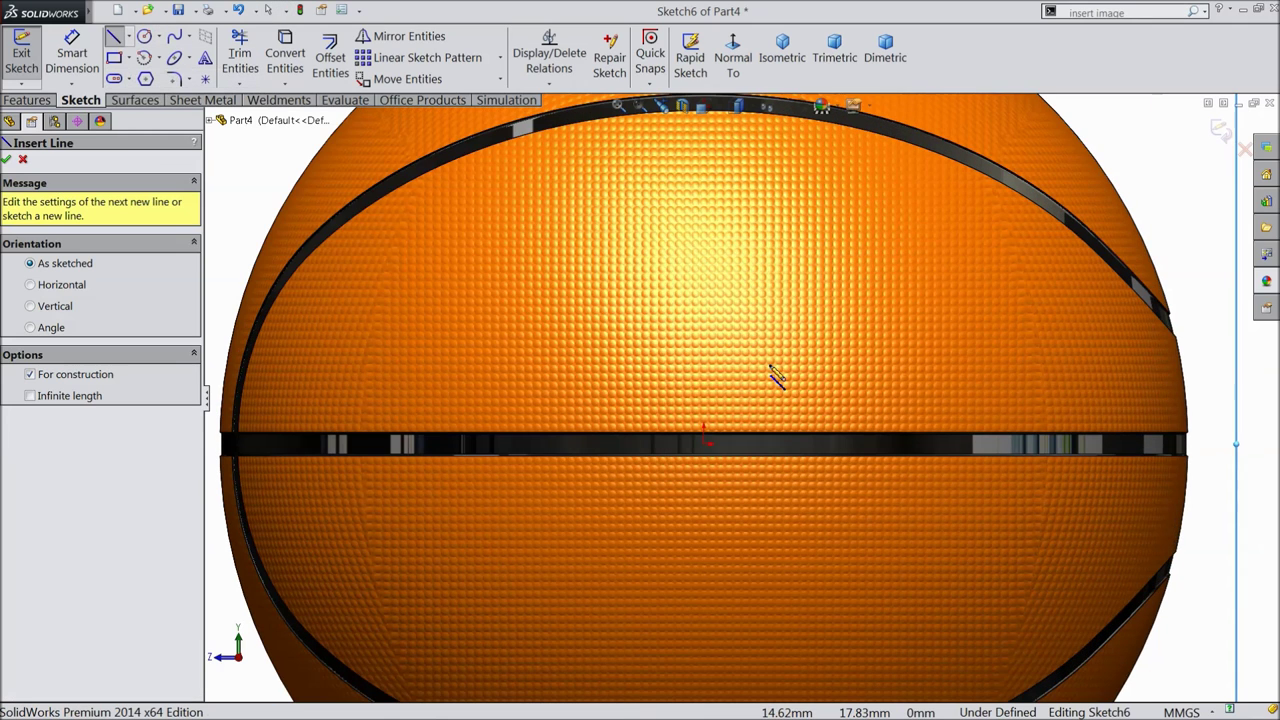
left_click(406, 402)
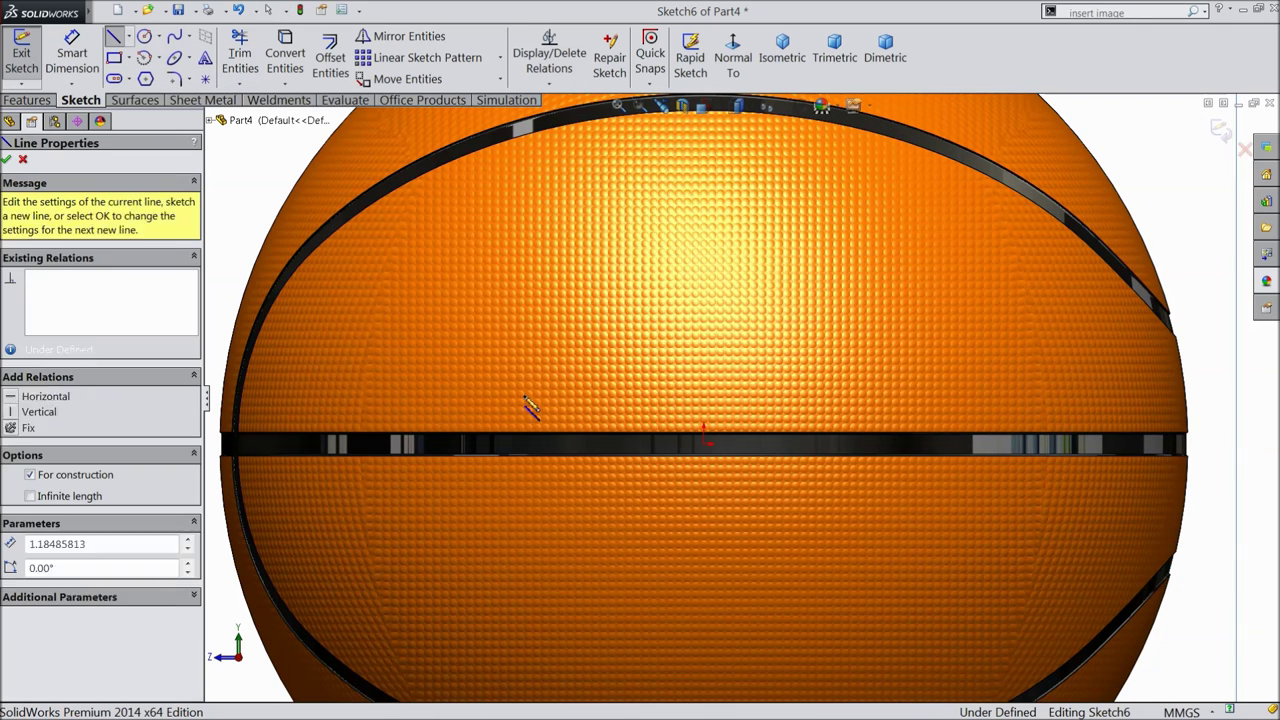
left_click(999, 407)
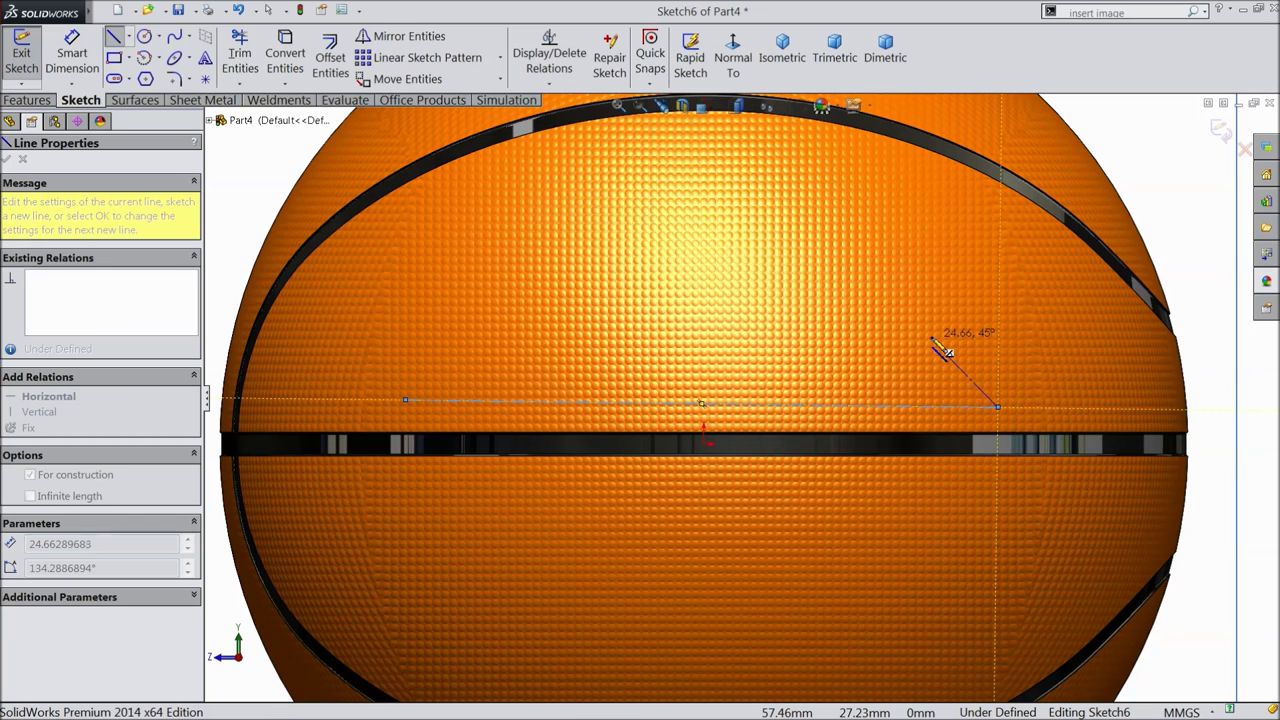
right_click(943, 343)
left_click(972, 130)
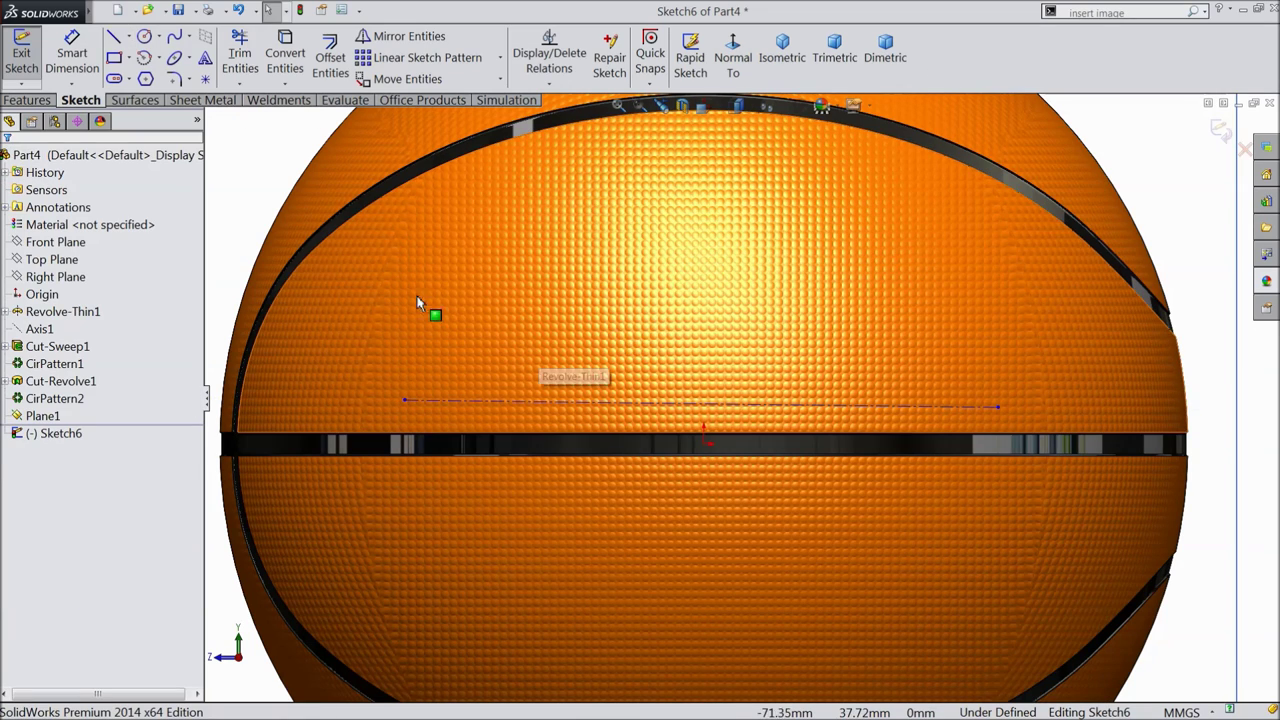
Place 'adidas' sketch text along the centerline in Century Gothic Bold, 35 mm high.
left_click(205, 58)
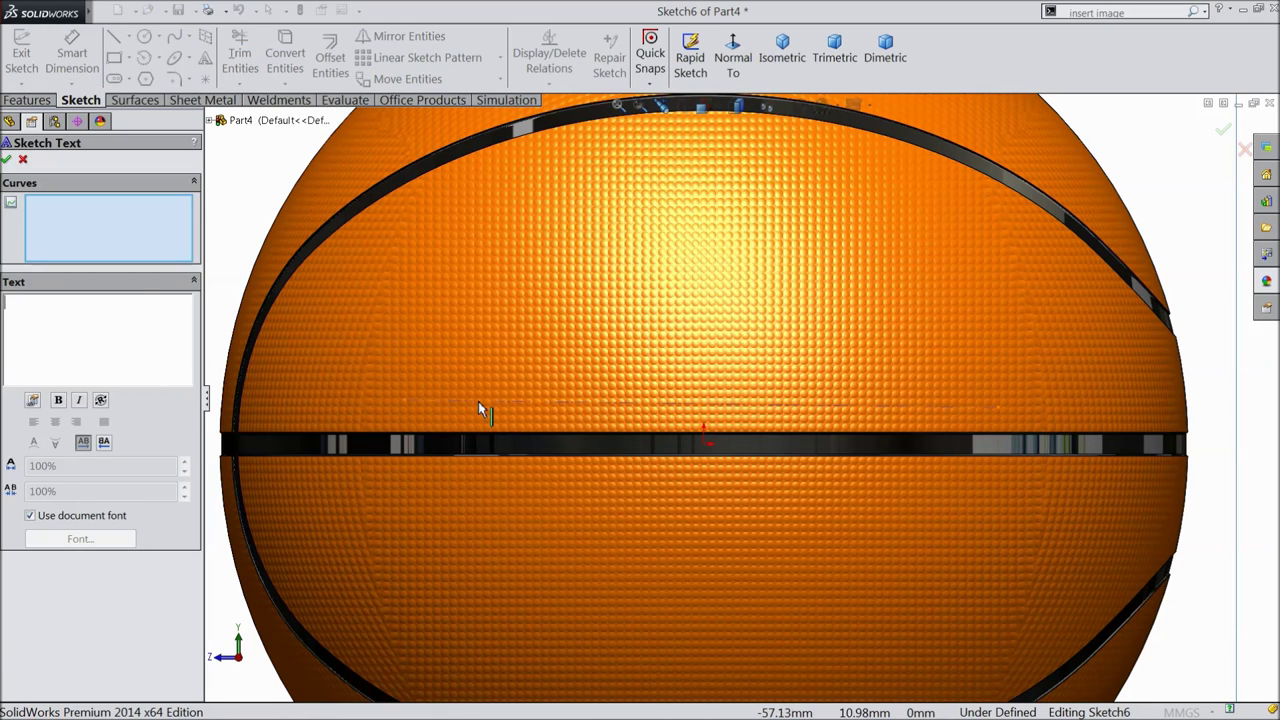
left_click(478, 403)
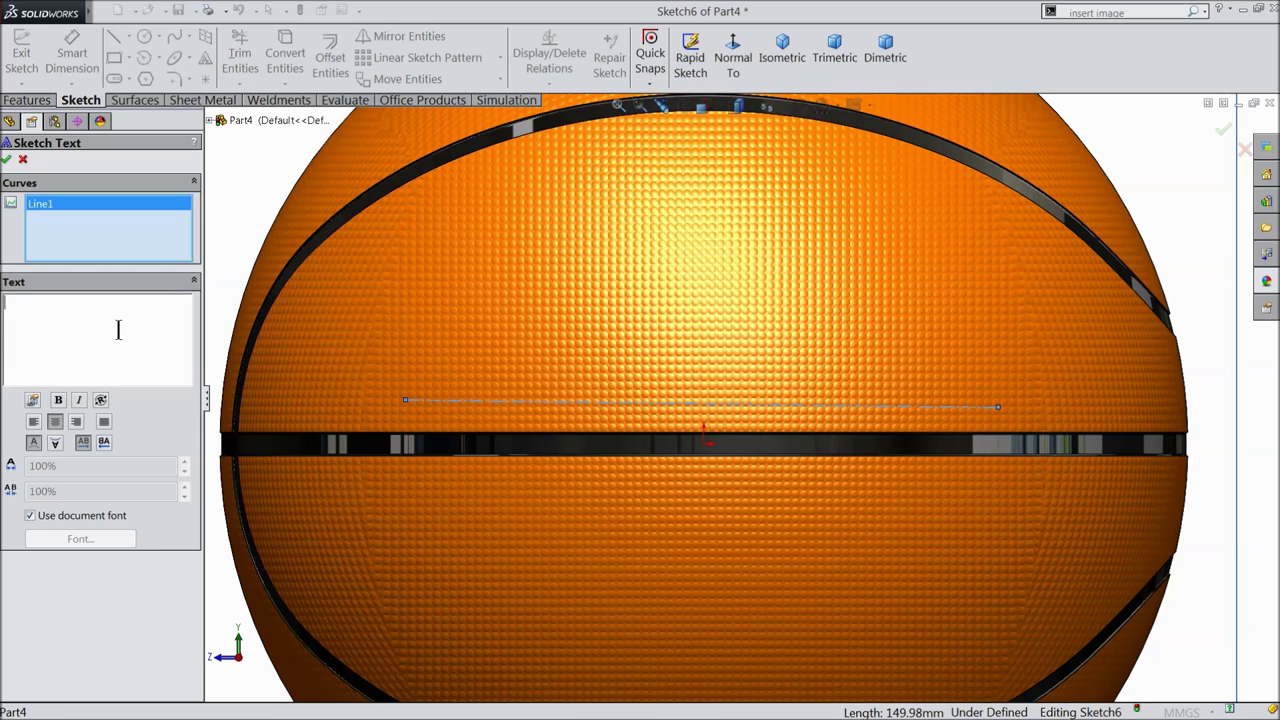
type("adidas")
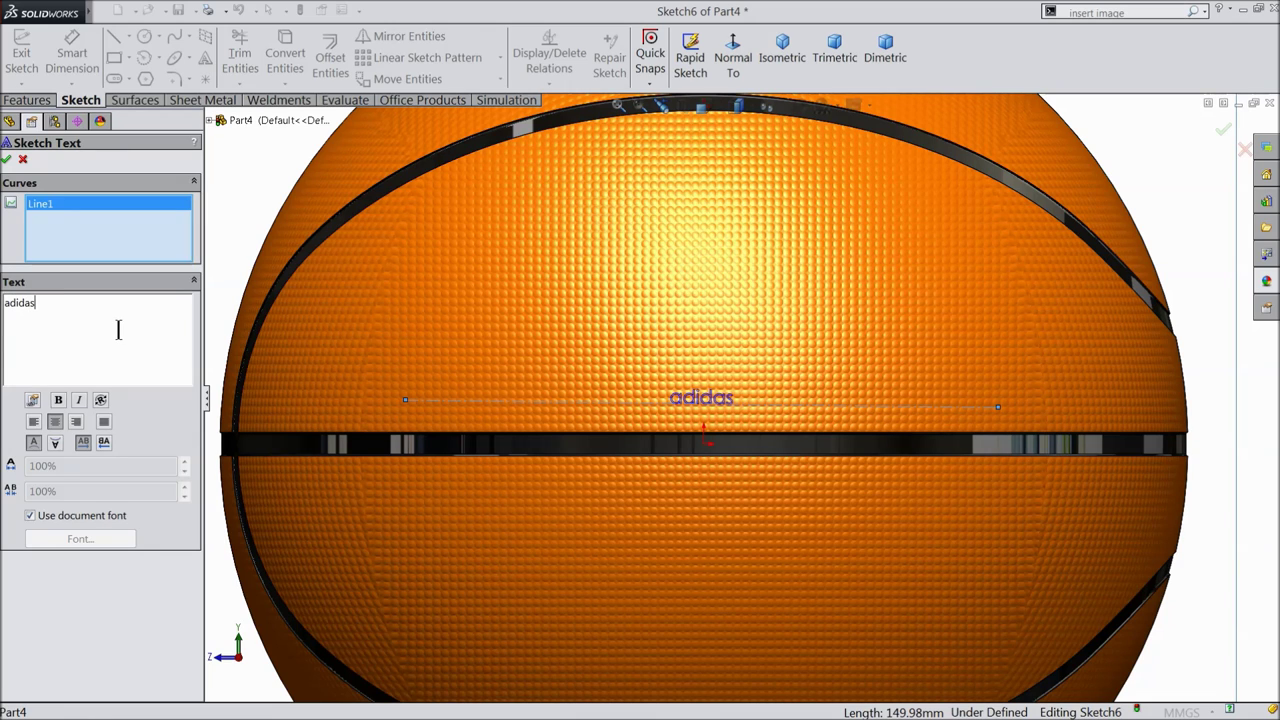
left_click(30, 517)
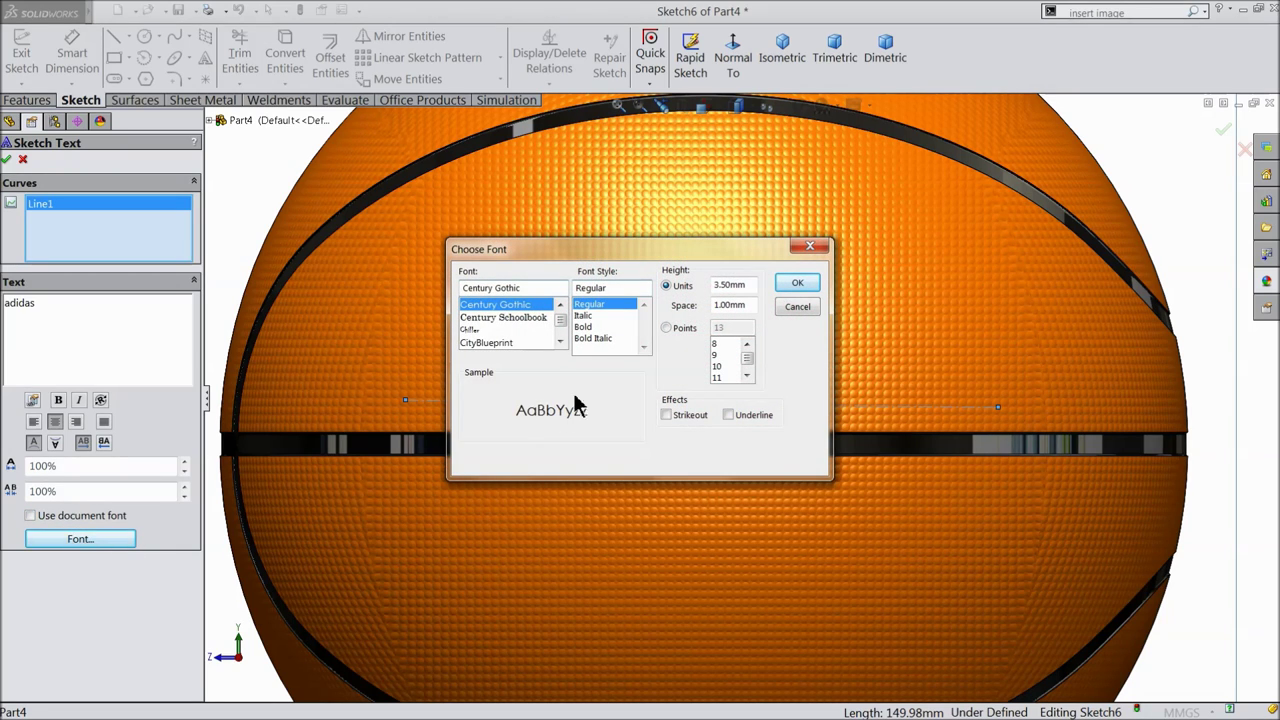
left_click(630, 328)
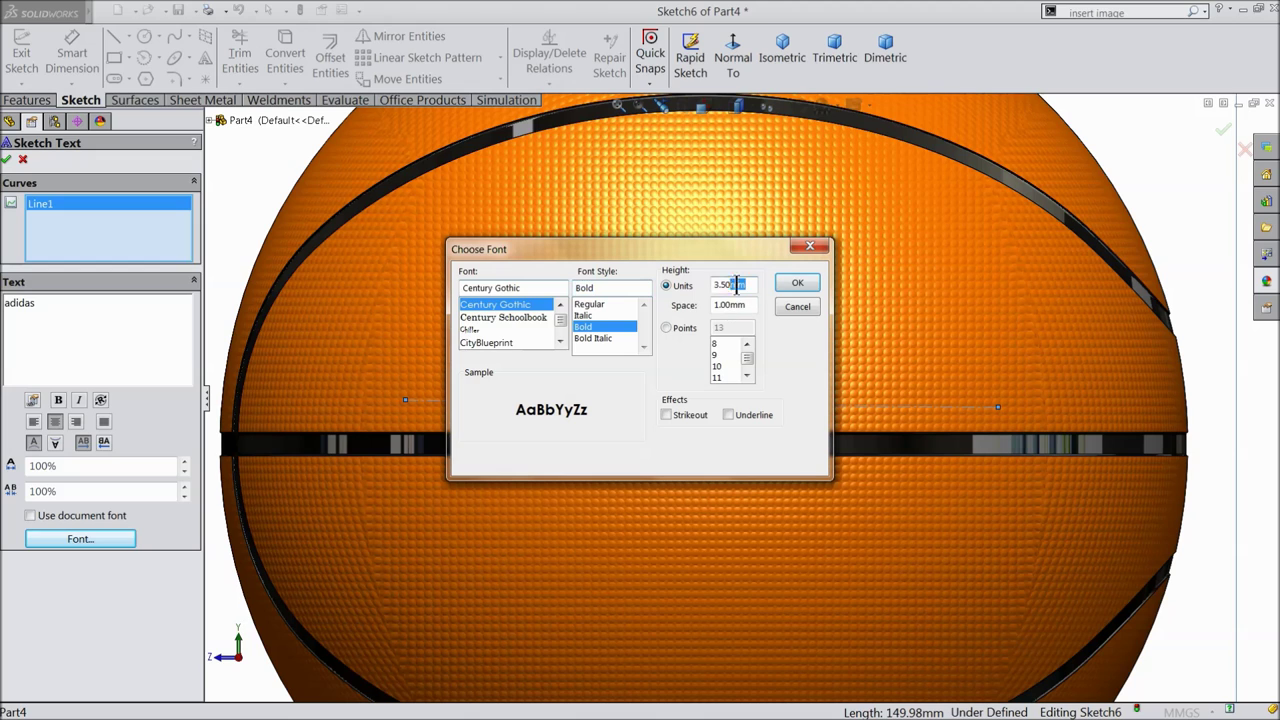
type("35")
left_click(790, 286)
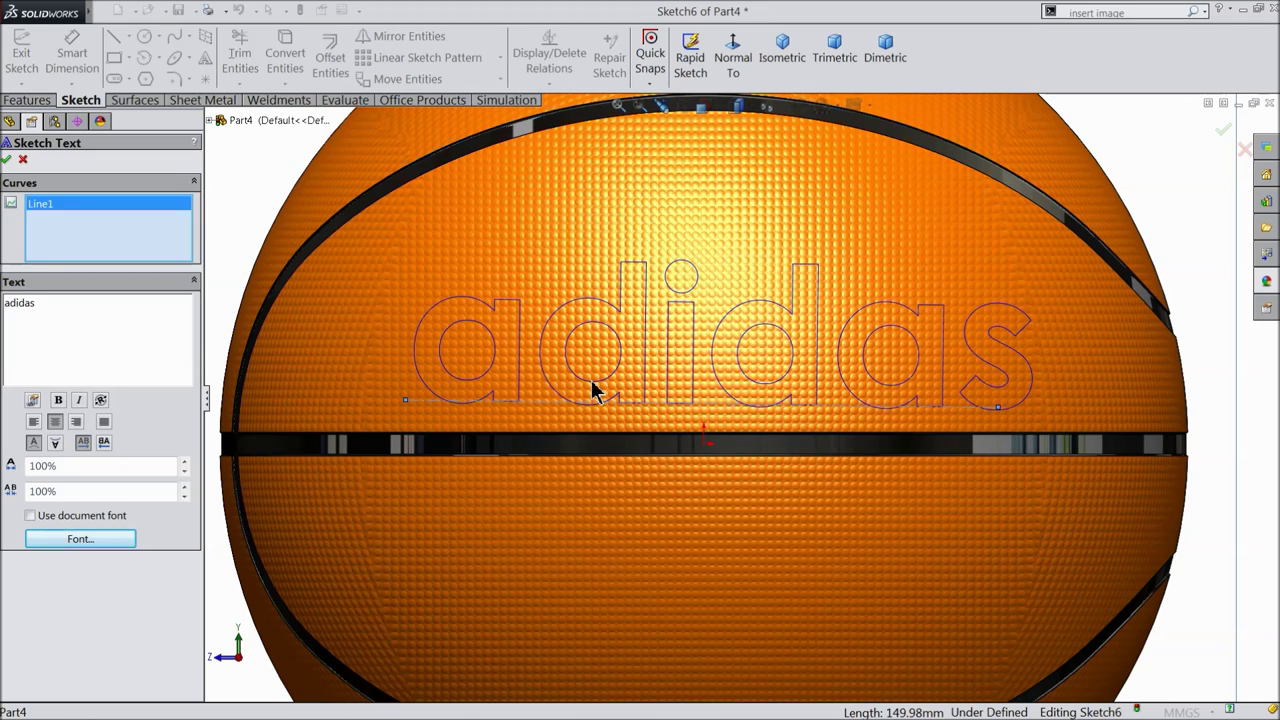
left_click(7, 160)
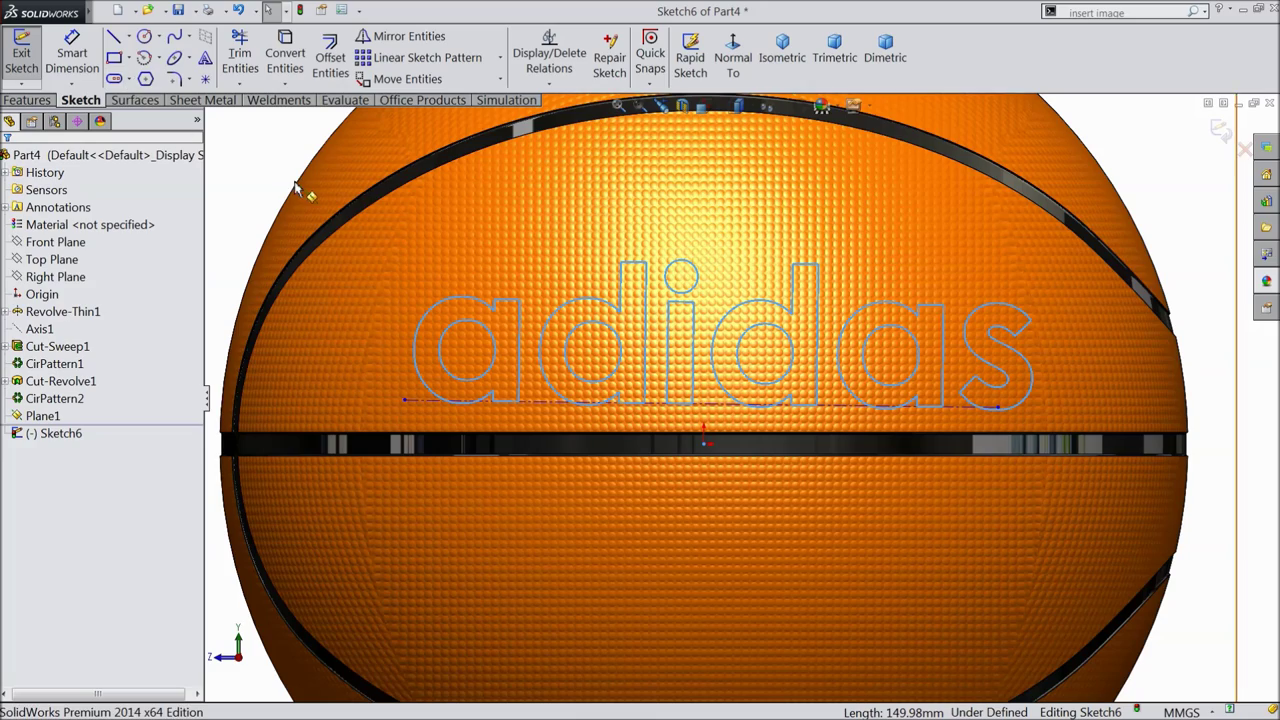
Zoom and orbit the ball to view the adidas text and Plane1 at an angle.
scroll(362, 232, "up", 1)
scroll(800, 260, "up", 3)
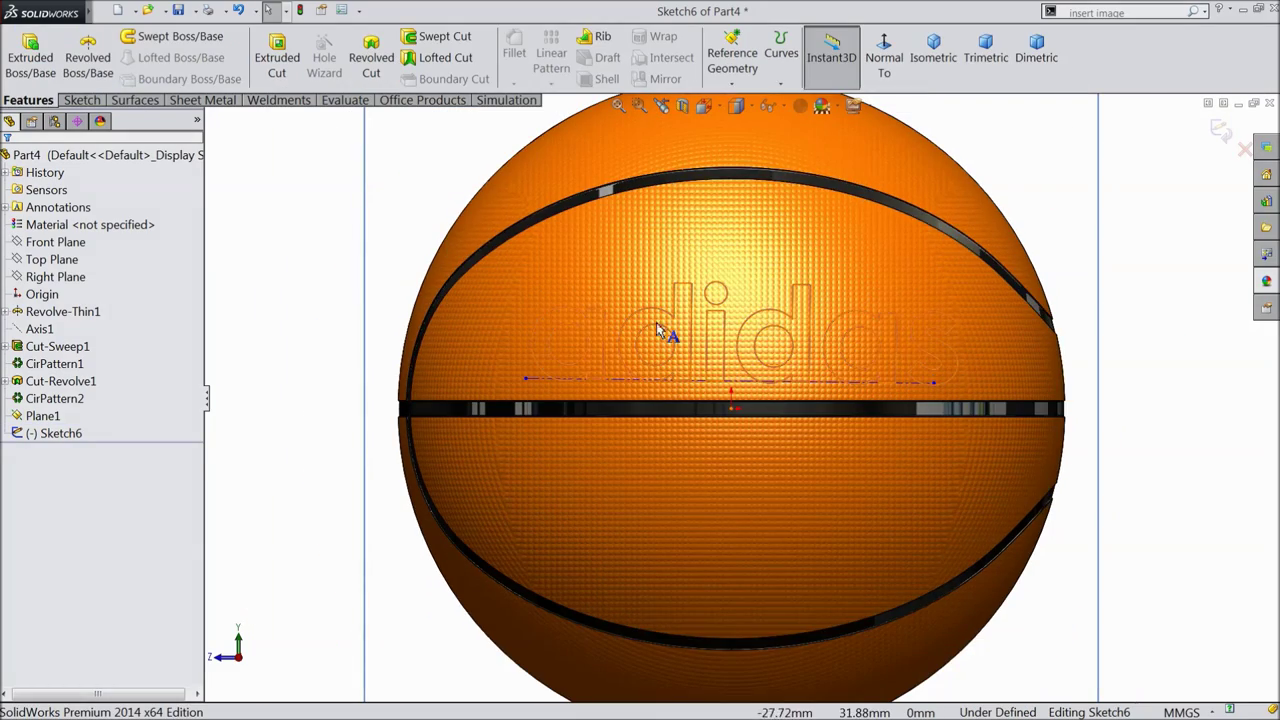
middle_click_drag(586, 306, 636, 362)
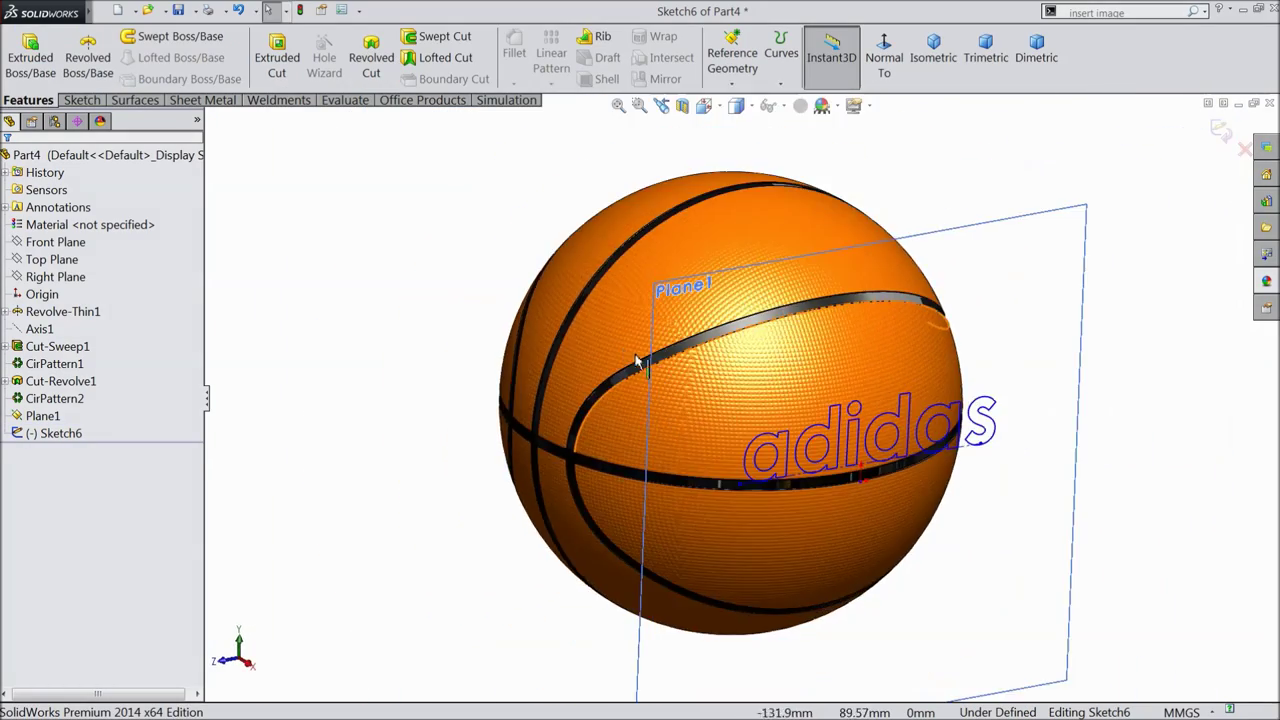
scroll(898, 405, "down", 3)
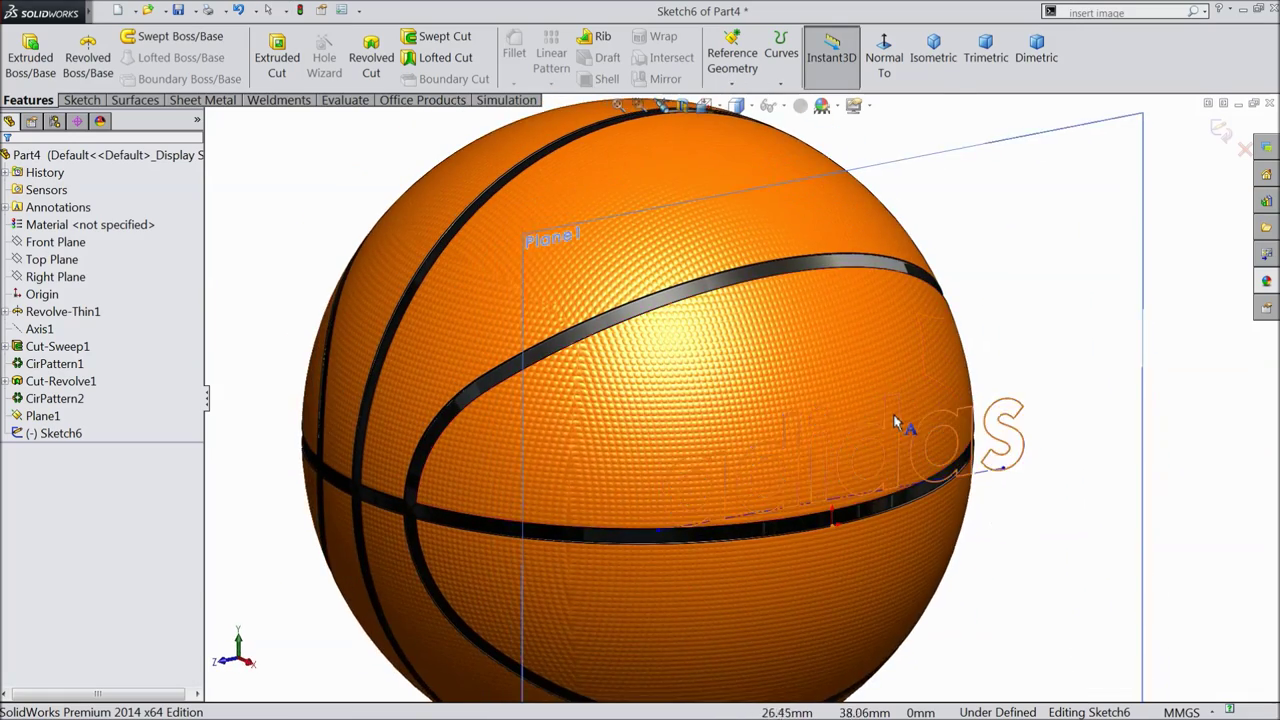
middle_click_drag(898, 422, 760, 422)
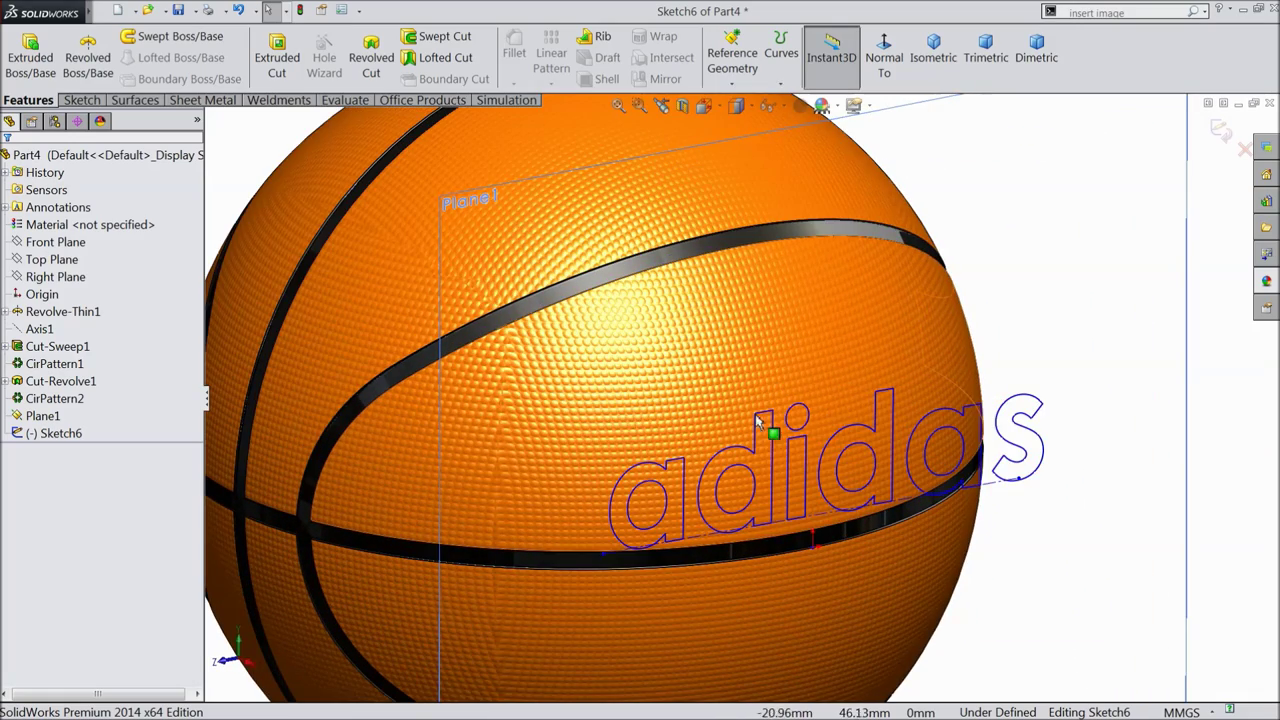
left_click(781, 84)
Project the adidas text onto the ball's upper face as a split line.
left_click(811, 101)
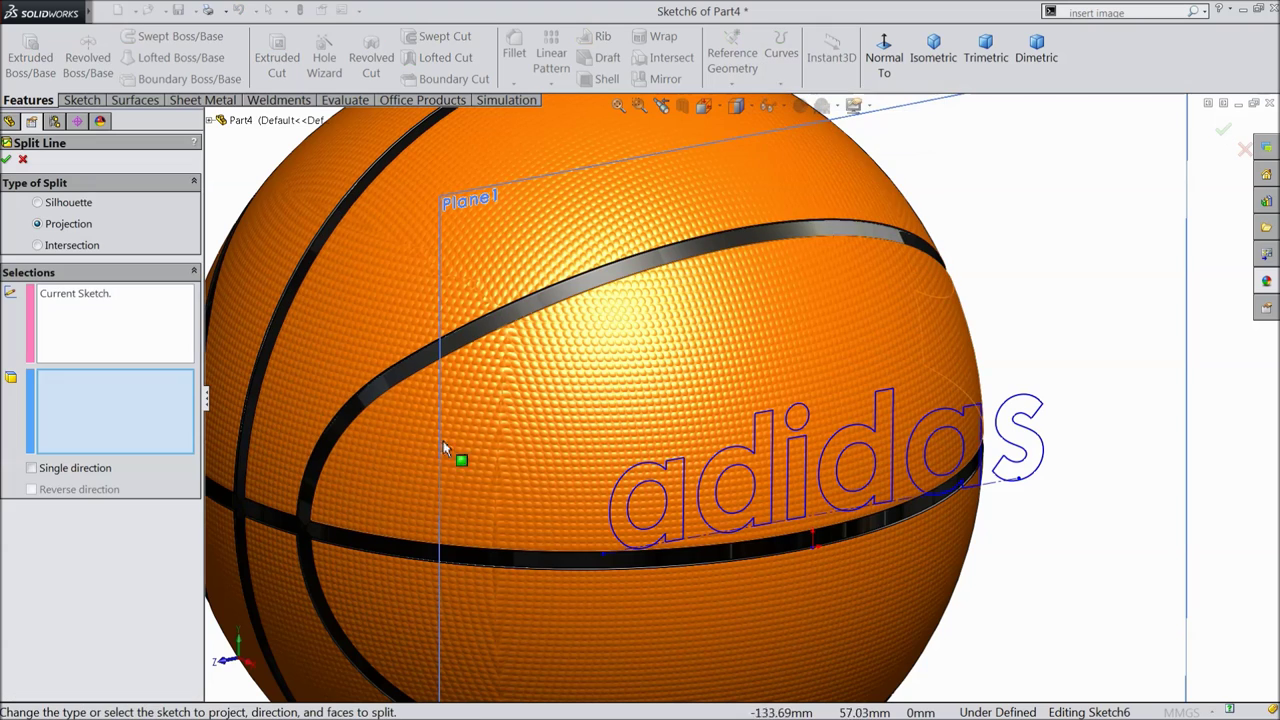
left_click(411, 452)
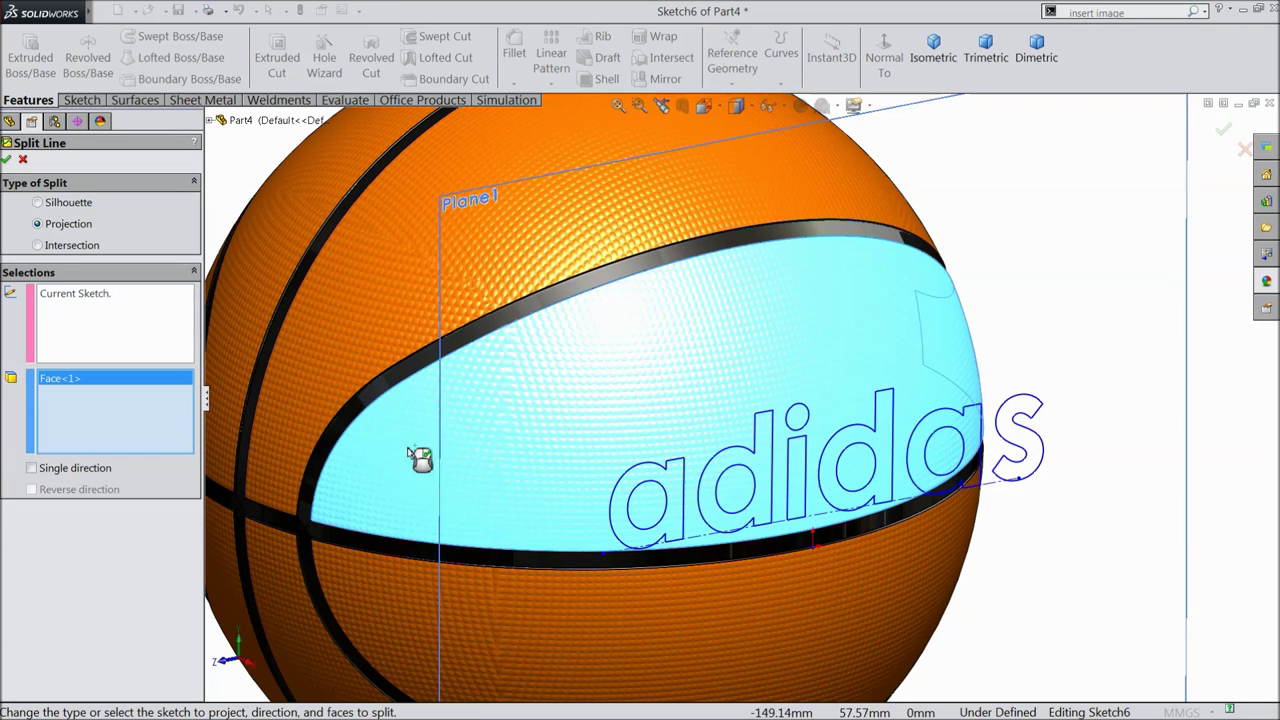
left_click(7, 161)
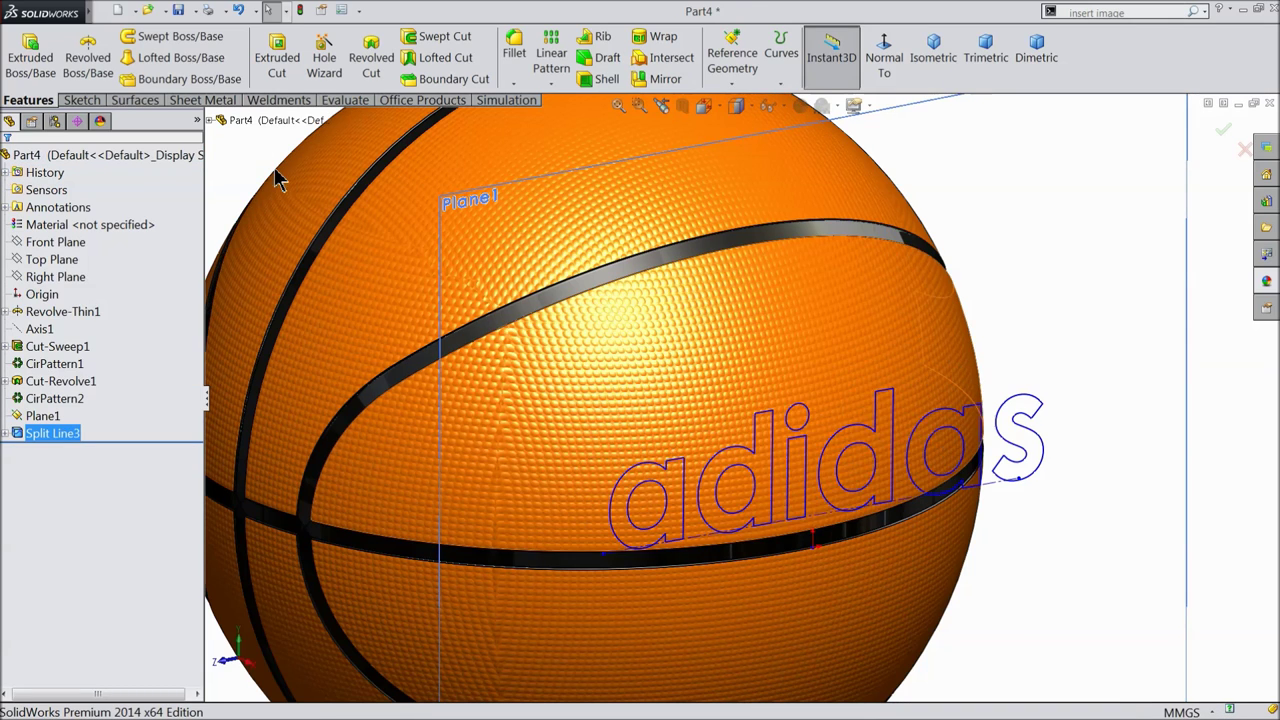
Fit the ball in view and hide Plane1.
key("f")
left_click(1040, 233)
left_click(1104, 186)
Give the first letter 'a' face a white high gloss plastic appearance.
scroll(1037, 289, "down", 3)
mouse_move(957, 334)
middle_mouse_down()
mouse_move(914, 323)
mouse_move(828, 410)
mouse_move(586, 531)
middle_mouse_up()
scroll(586, 531, "down", 3)
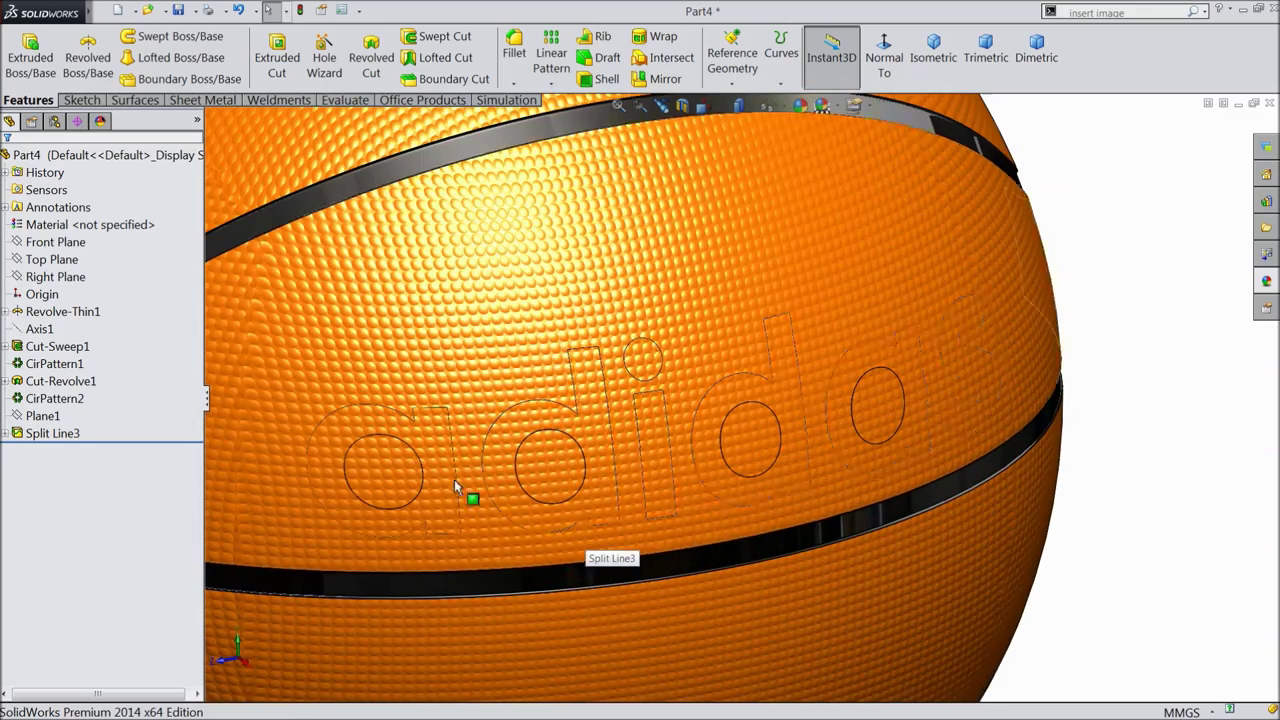
left_click(445, 482)
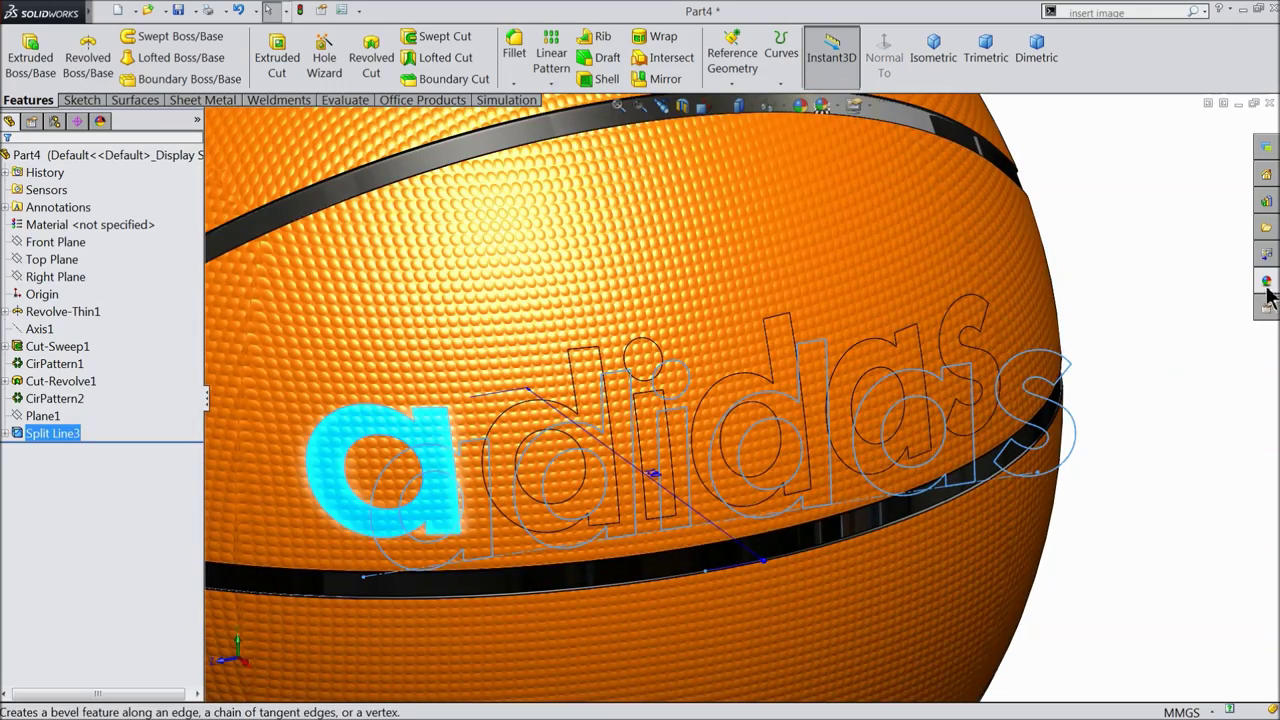
left_click(1266, 283)
left_click(1203, 190)
double_click(1160, 452)
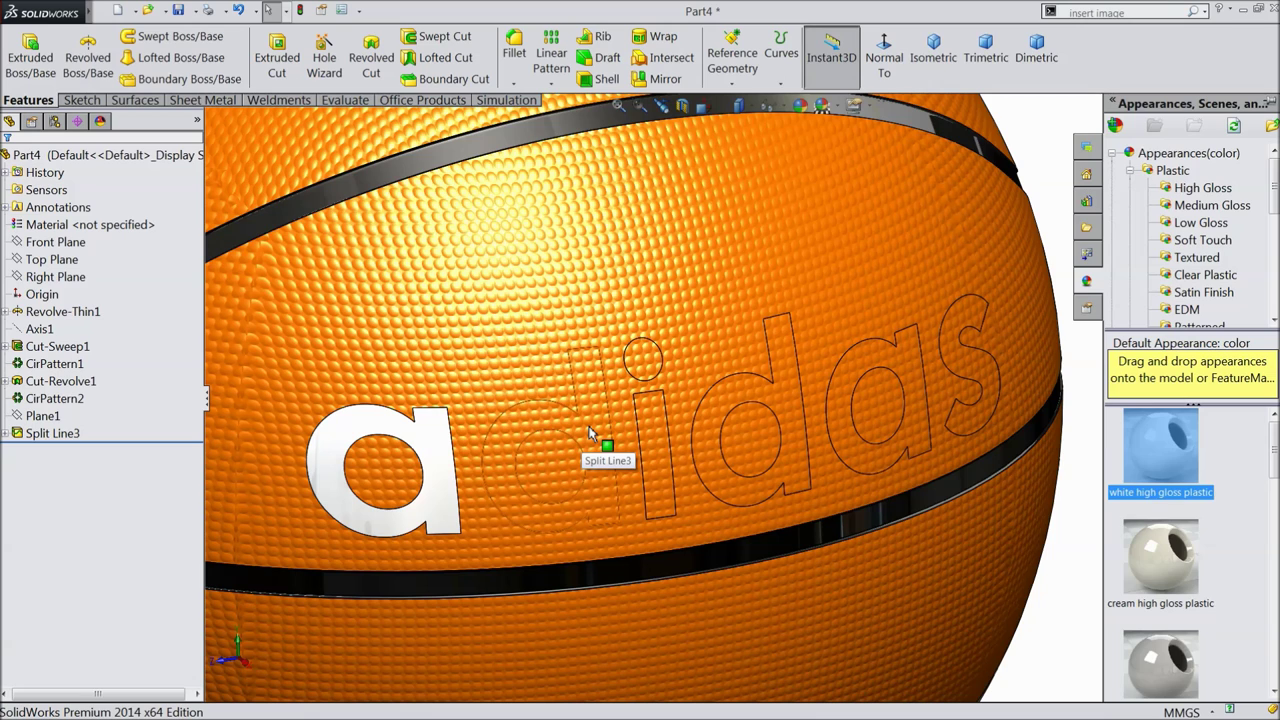
Apply white high gloss plastic to the remaining letters d, i, d, a and s.
left_click(592, 435)
left_click(649, 400, "ctrl")
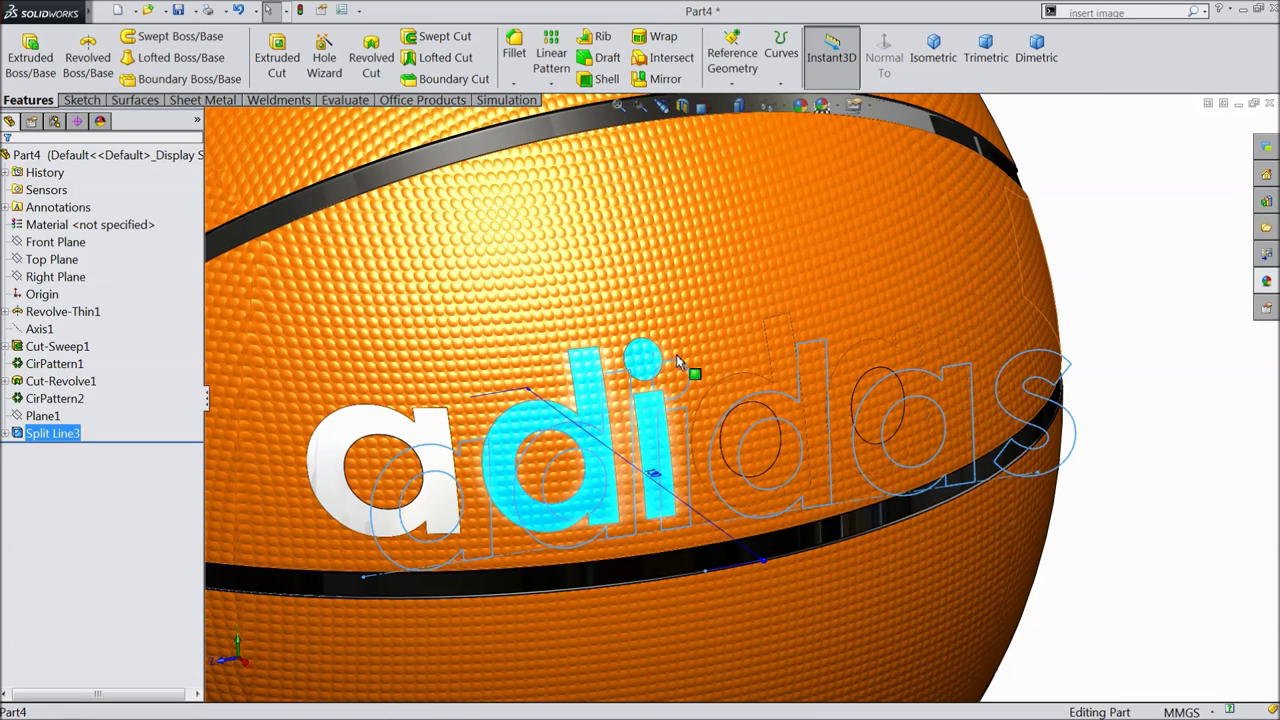
left_click(800, 372, "ctrl")
left_click(880, 375, "ctrl")
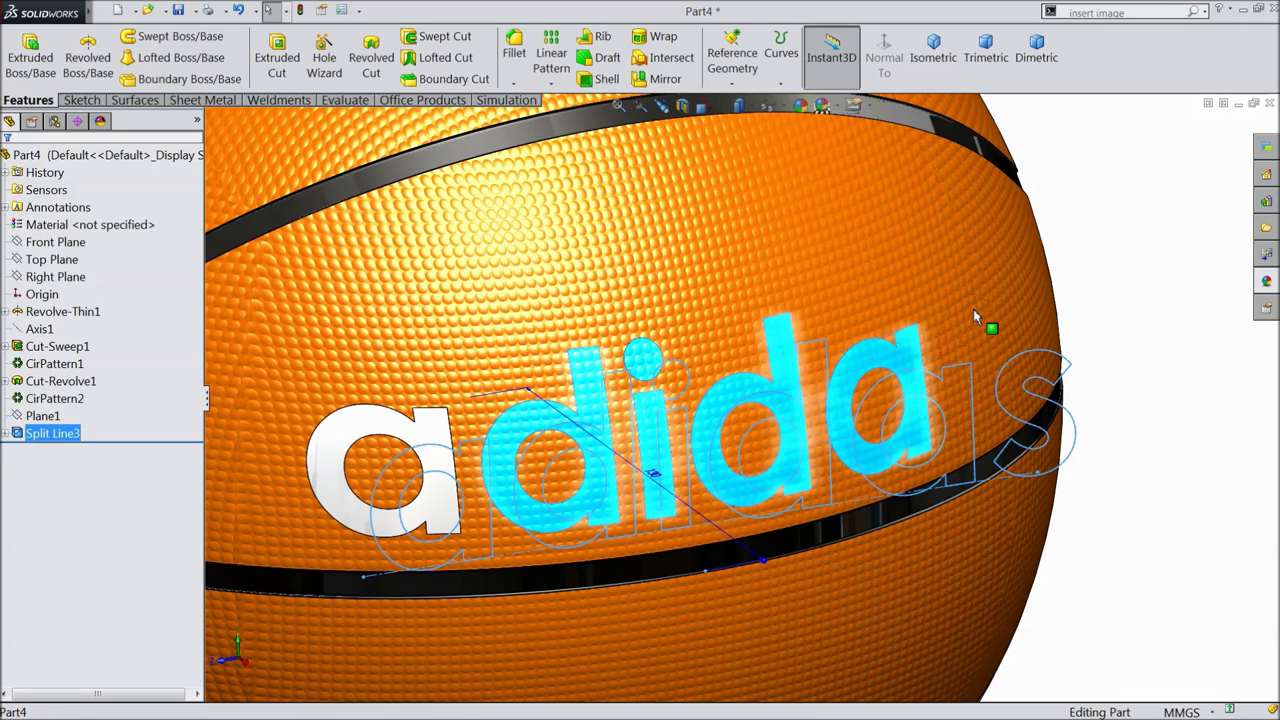
left_click(973, 309, "ctrl")
left_click(1266, 283)
left_click(1160, 450)
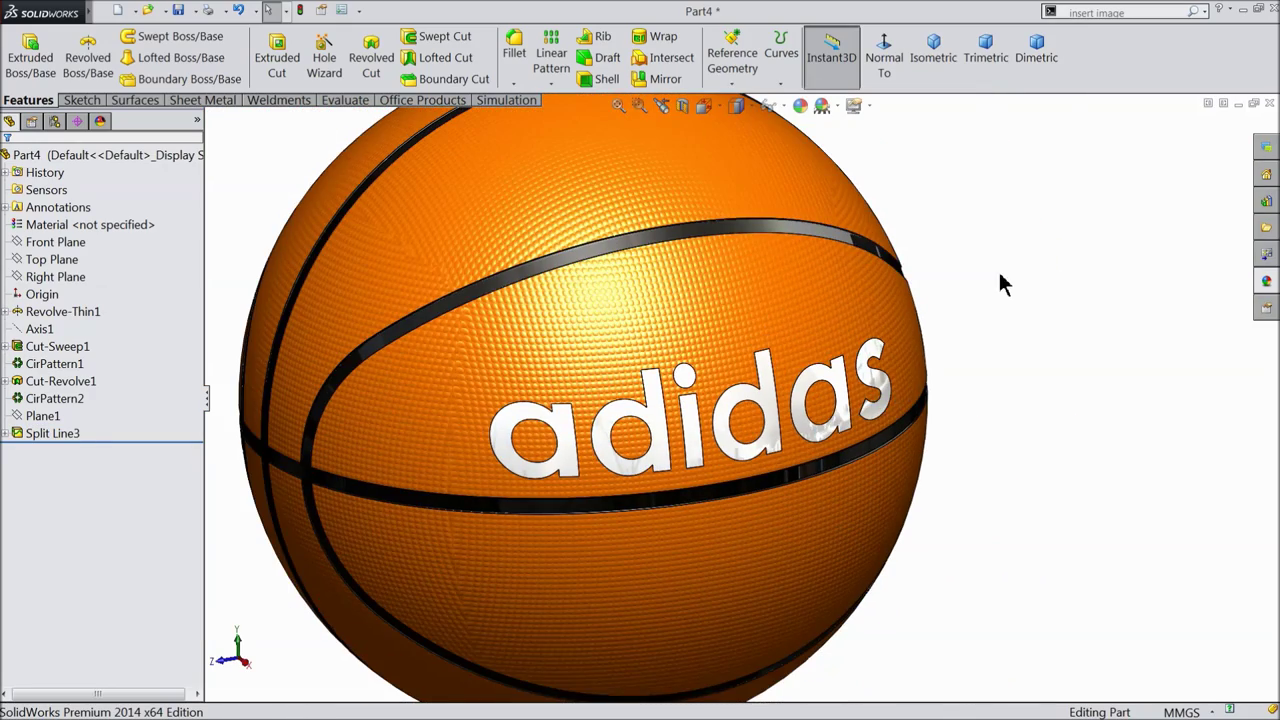
middle_click_drag(1000, 280, 971, 320)
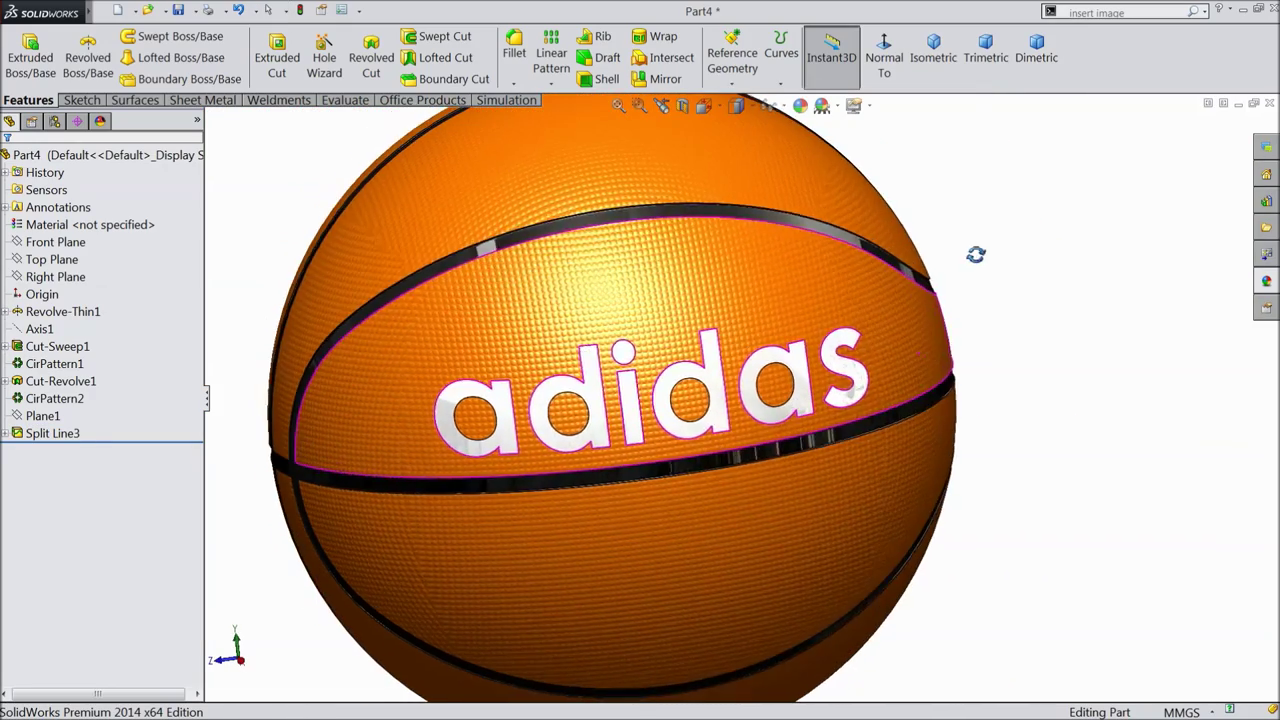
scroll(733, 344, "up", 2)
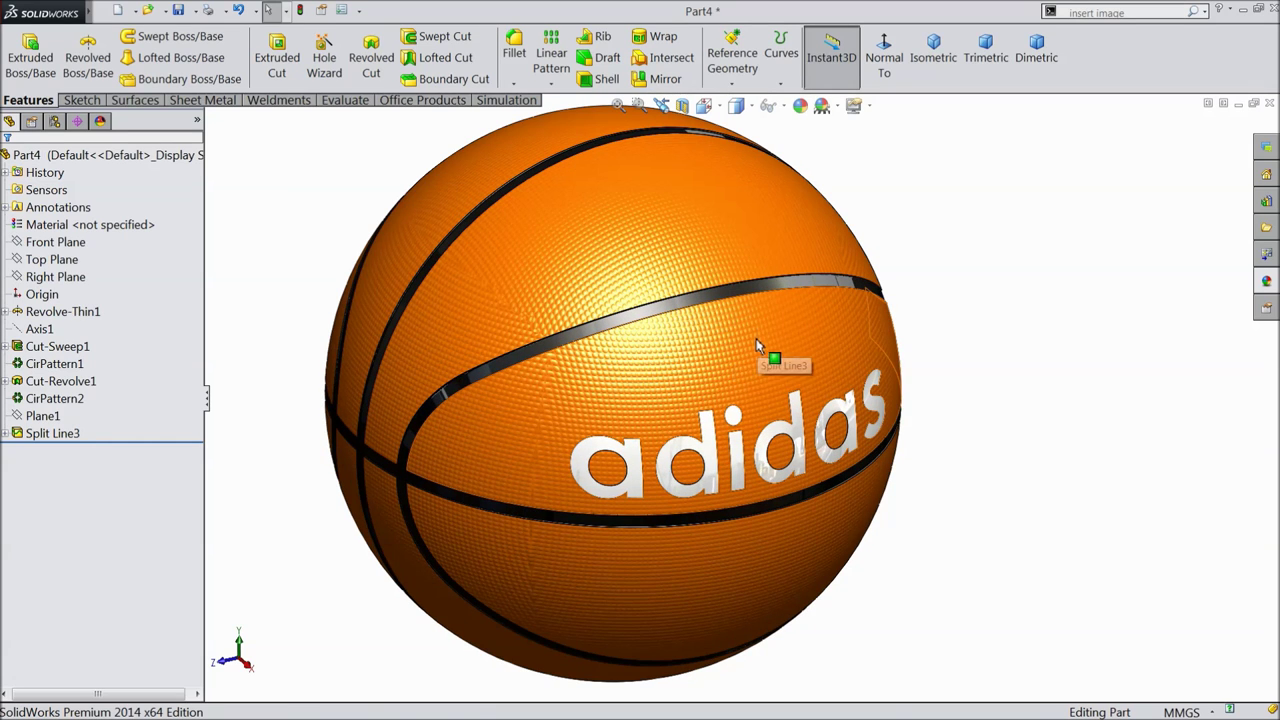
scroll(756, 344, "down", 1)
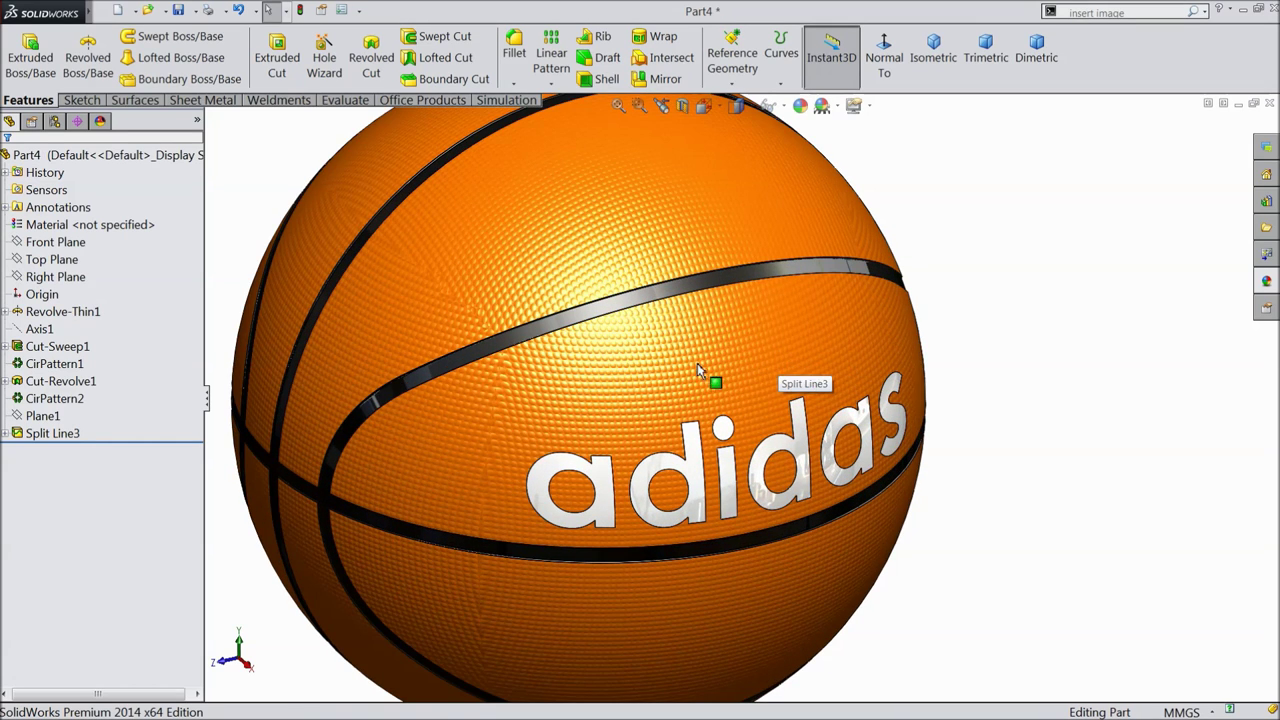
middle_click_drag(697, 370, 700, 349)
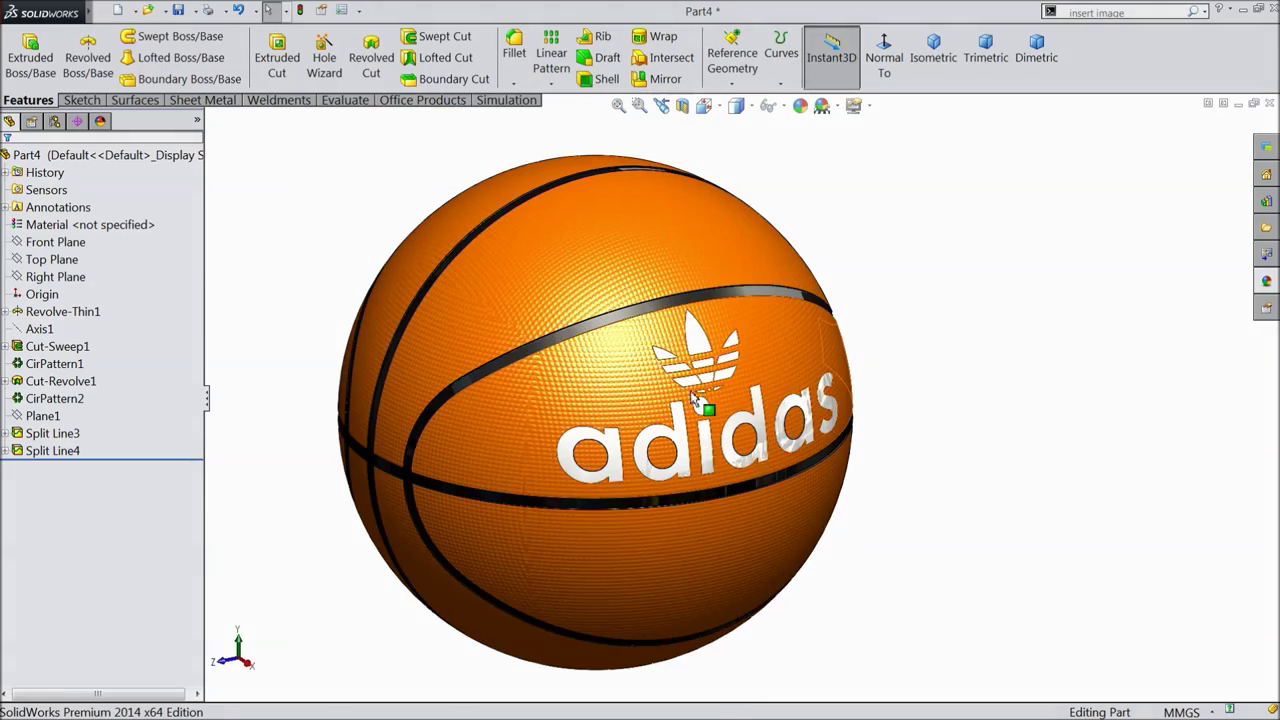
scroll(692, 396, "down", 1)
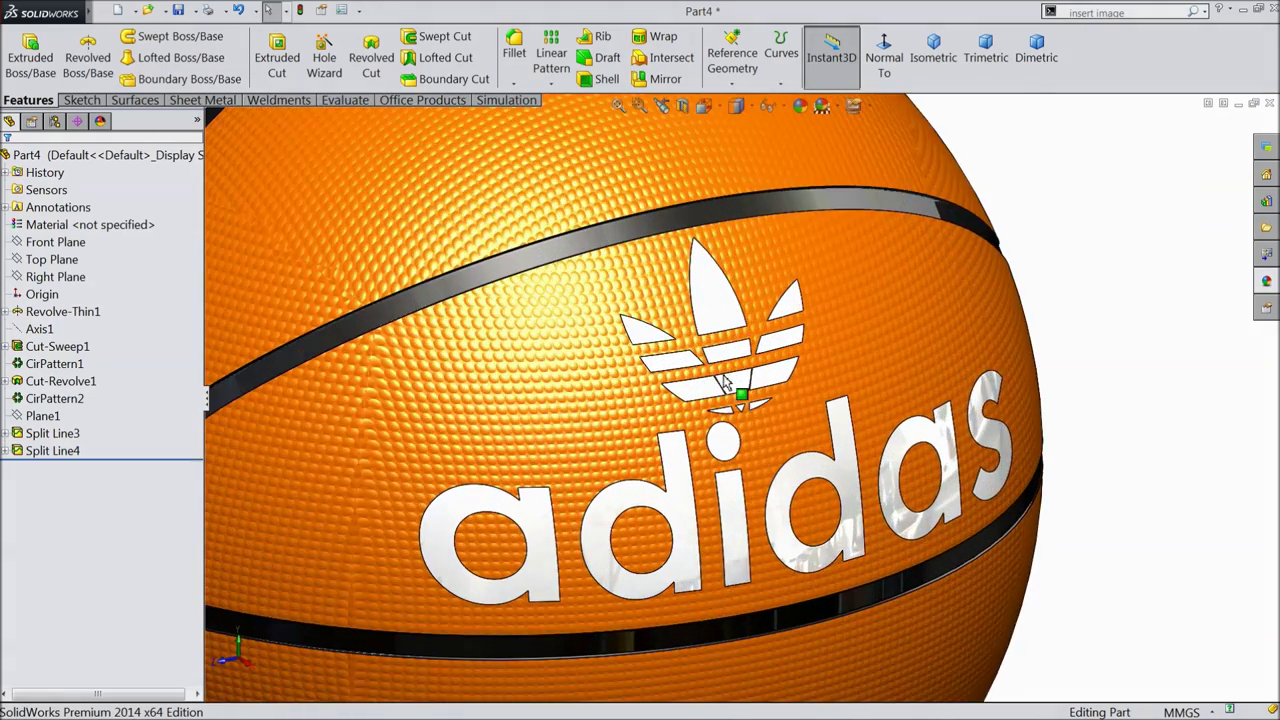
Orbit, pan and zoom around the finished ball to review the trefoil logo and lettering.
scroll(731, 383, "down", 1)
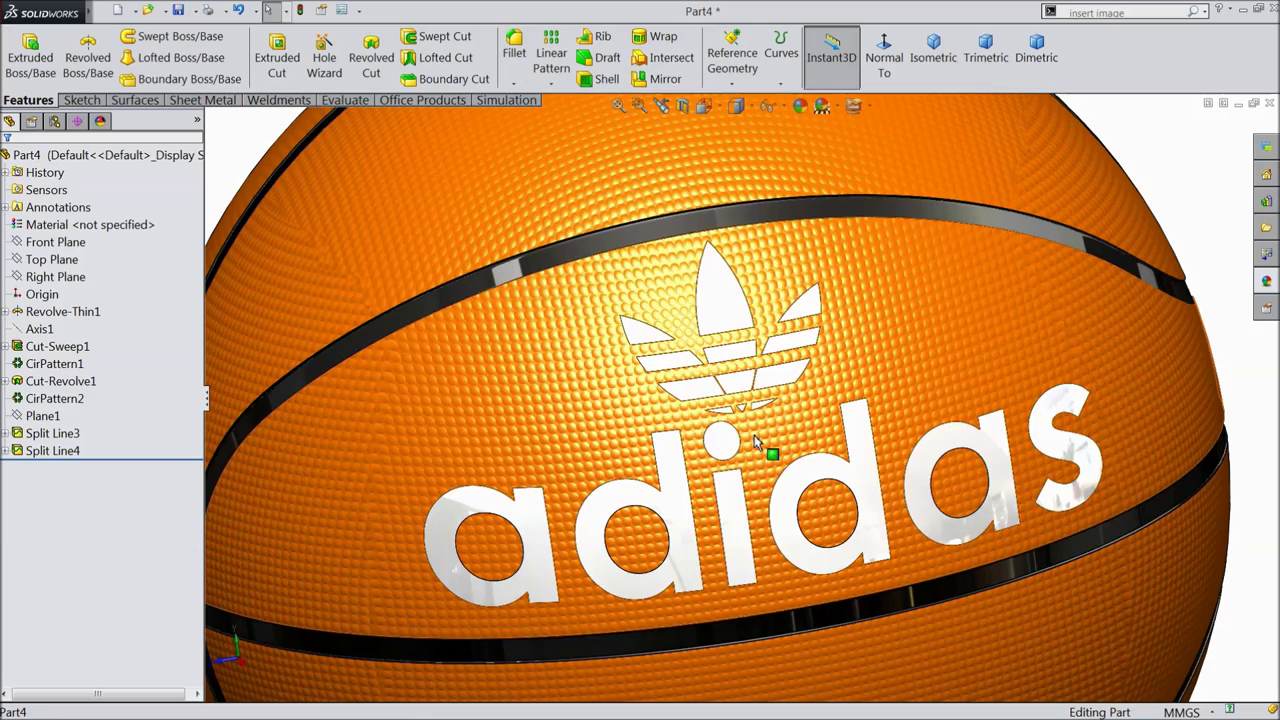
scroll(755, 443, "up", 2)
scroll(735, 457, "down", 2)
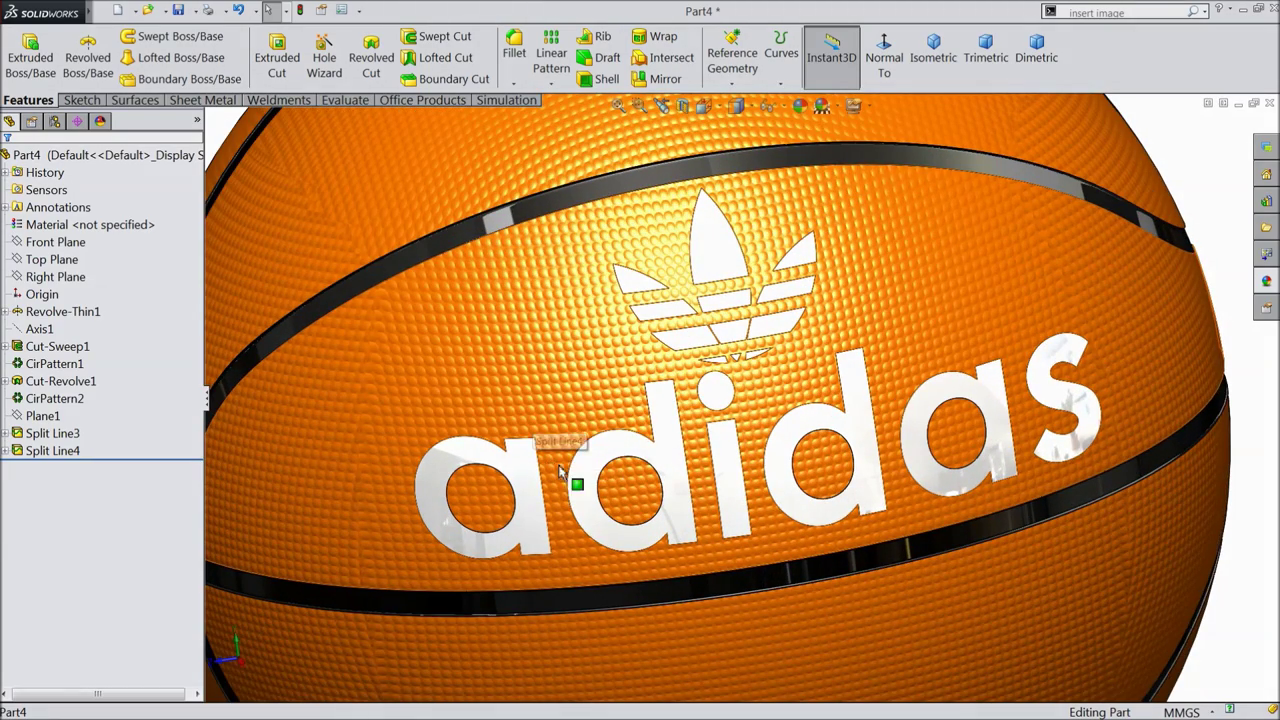
mouse_move(580, 491)
middle_mouse_down()
mouse_move(617, 512)
mouse_move(641, 480)
mouse_move(708, 458)
mouse_move(729, 471)
middle_mouse_up()
scroll(617, 512, "up", 2)
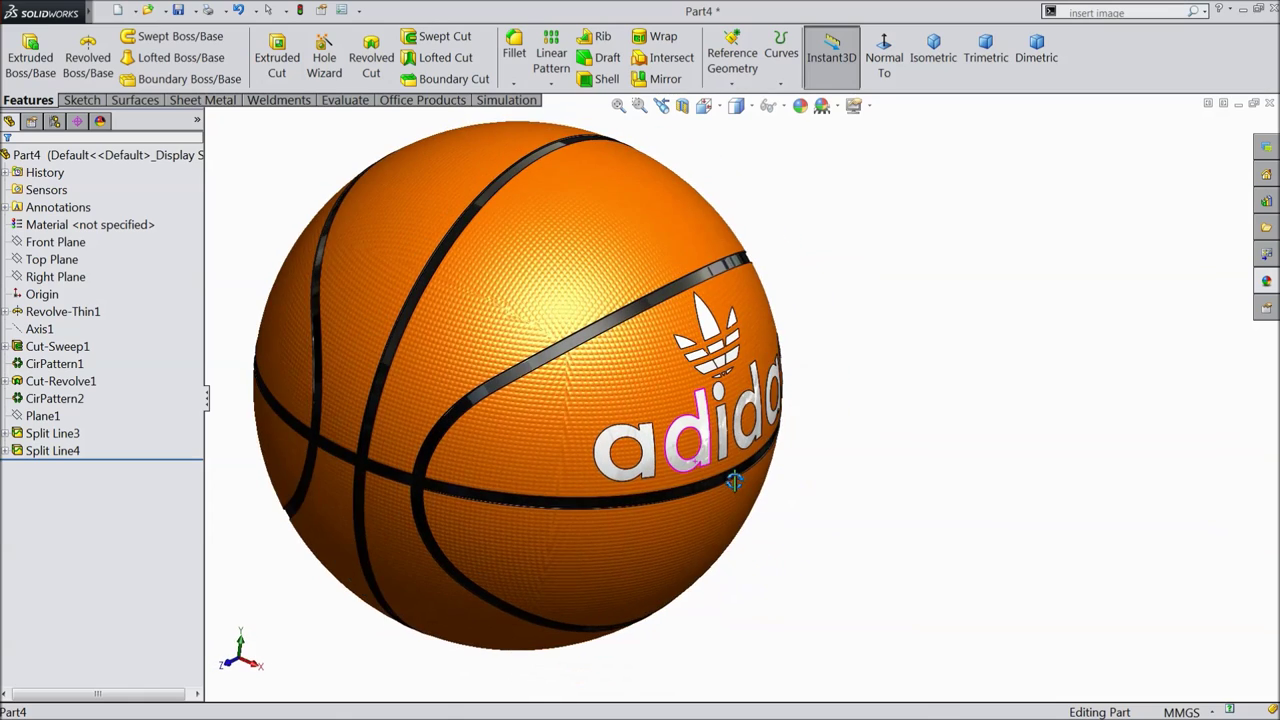
scroll(623, 443, "up", 2)
mouse_move(623, 443)
middle_mouse_down()
mouse_move(690, 415)
mouse_move(595, 422)
middle_mouse_up()
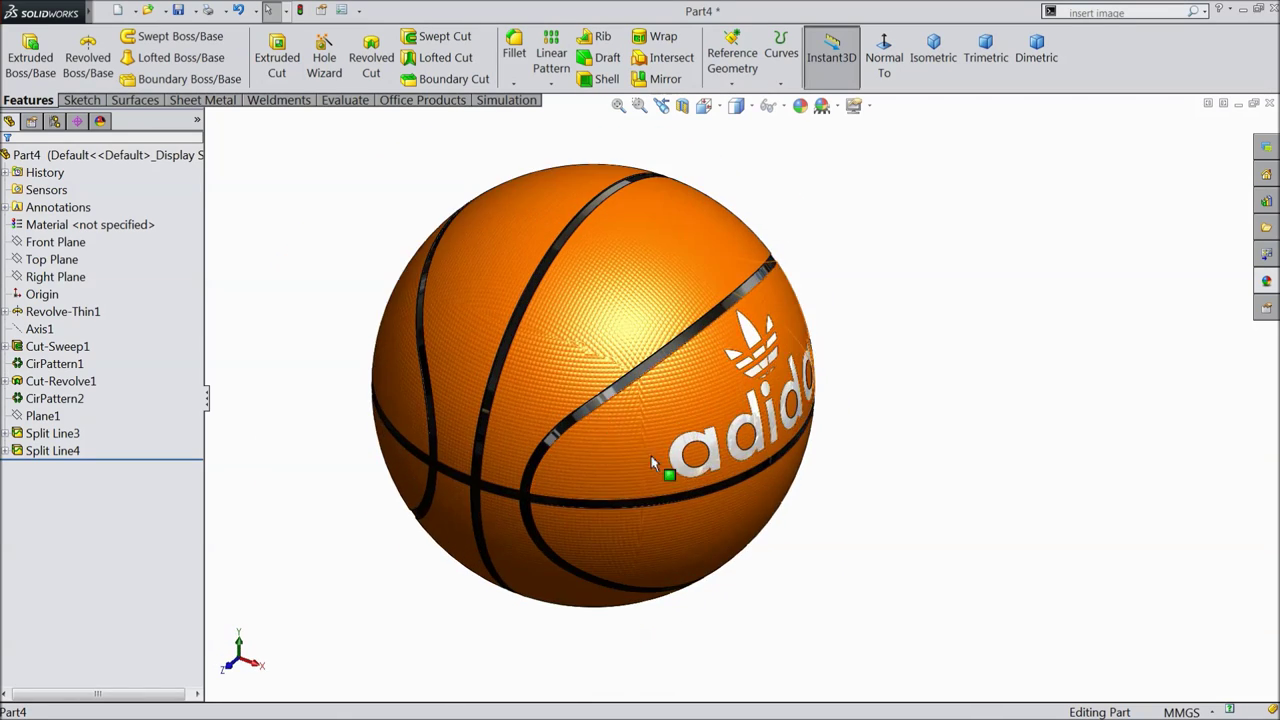
middle_click_drag(595, 422, 601, 381)
scroll(601, 381, "down", 2)
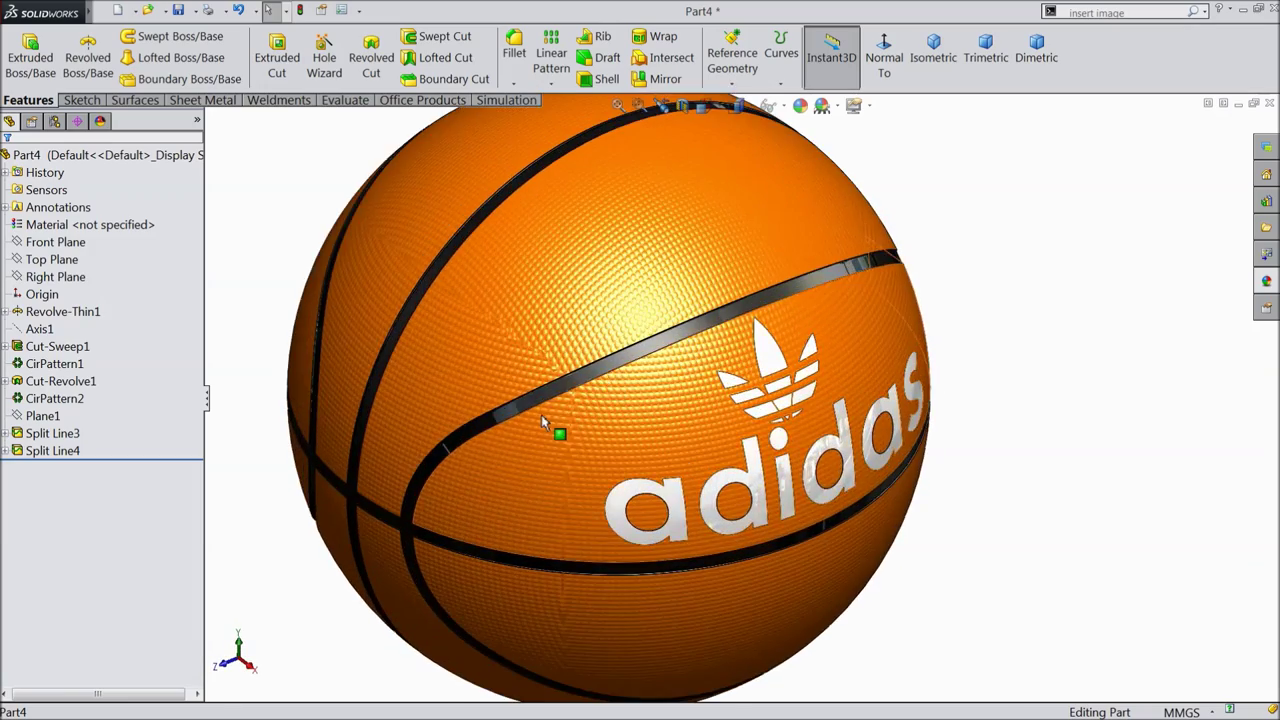
middle_click_drag(541, 414, 739, 412, "ctrl")
scroll(739, 412, "down", 1)
scroll(732, 397, "up", 1)
mouse_move(945, 468)
middle_mouse_down()
mouse_move(966, 463)
mouse_move(908, 451)
mouse_move(953, 470)
mouse_move(963, 457)
middle_mouse_up()
scroll(963, 457, "up", 1)
scroll(810, 372, "down", 1)
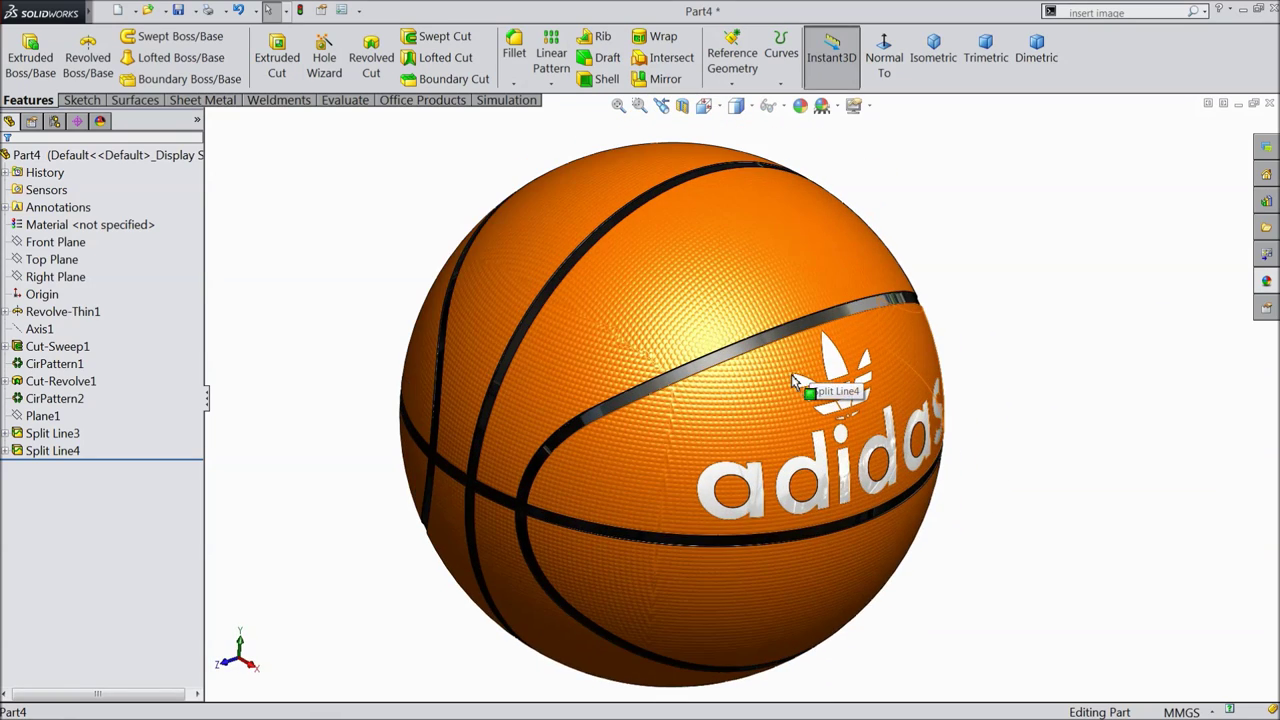